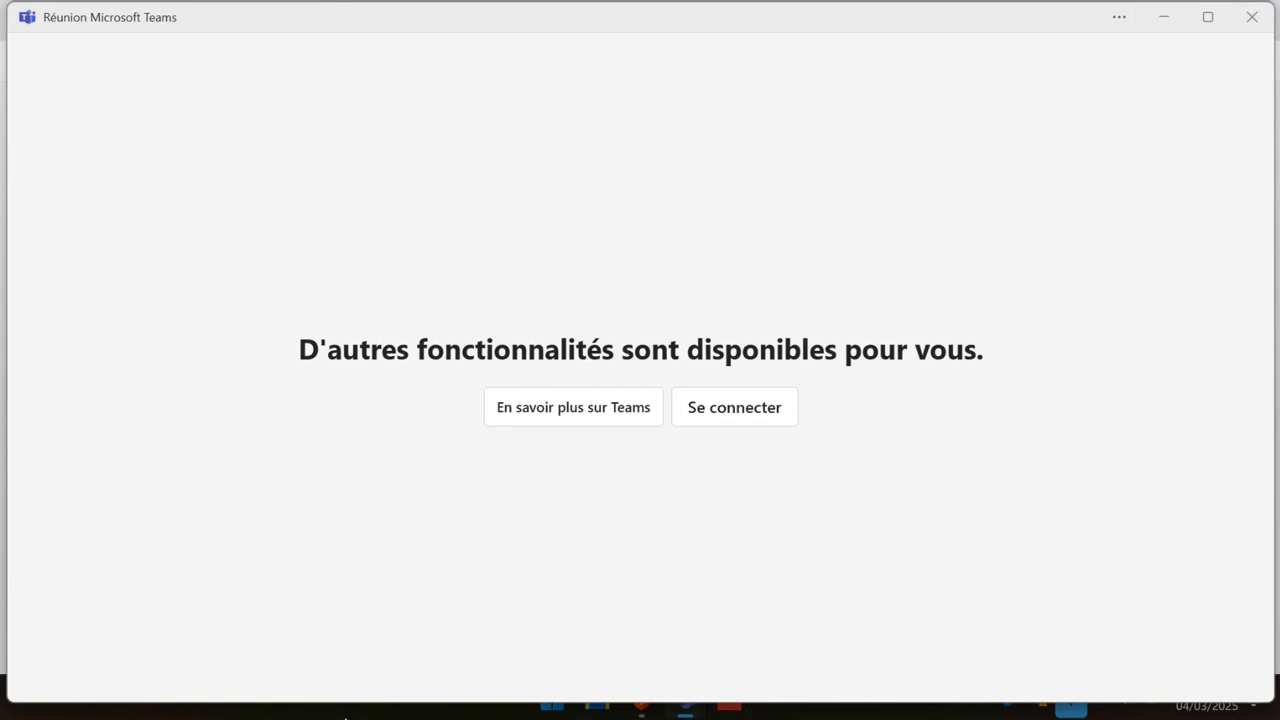
# Minimise the Teams error and Participer à une réunion windows and restore Brave's Teams join page.
pyautogui.click(1165, 17)
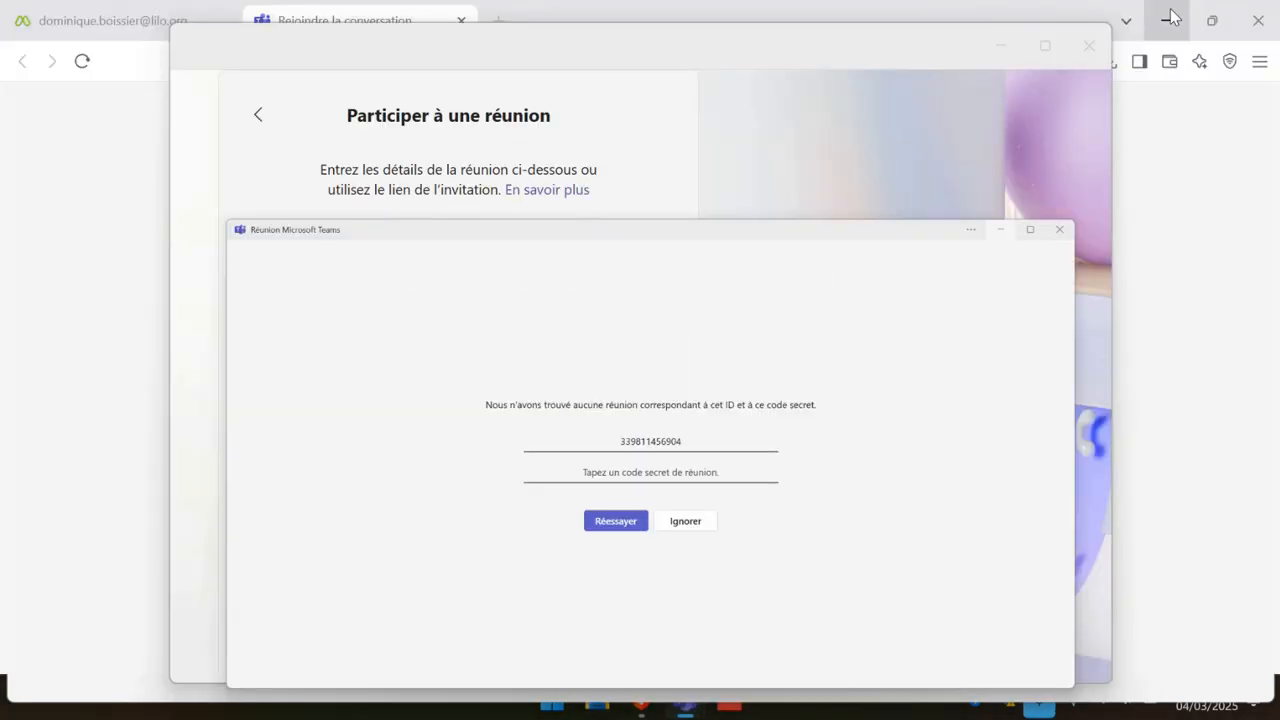
pyautogui.click(1168, 20)
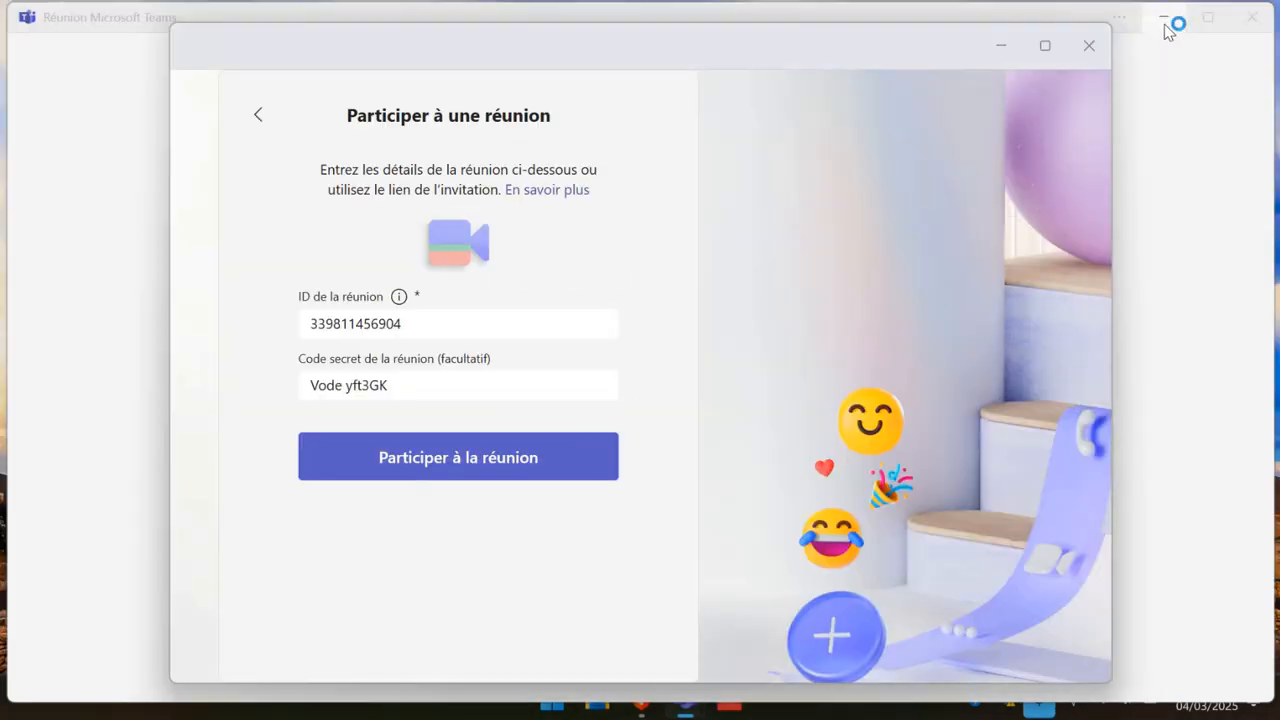
pyautogui.click(1165, 22)
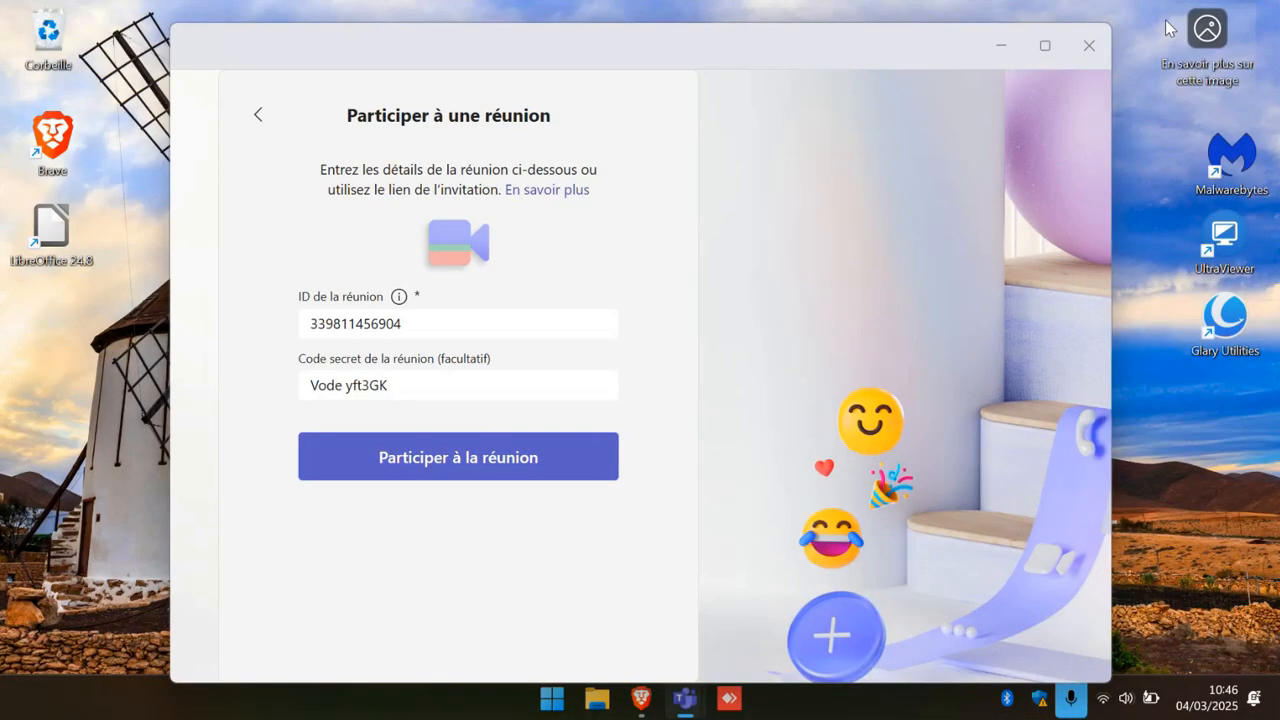
pyautogui.click(1016, 46)
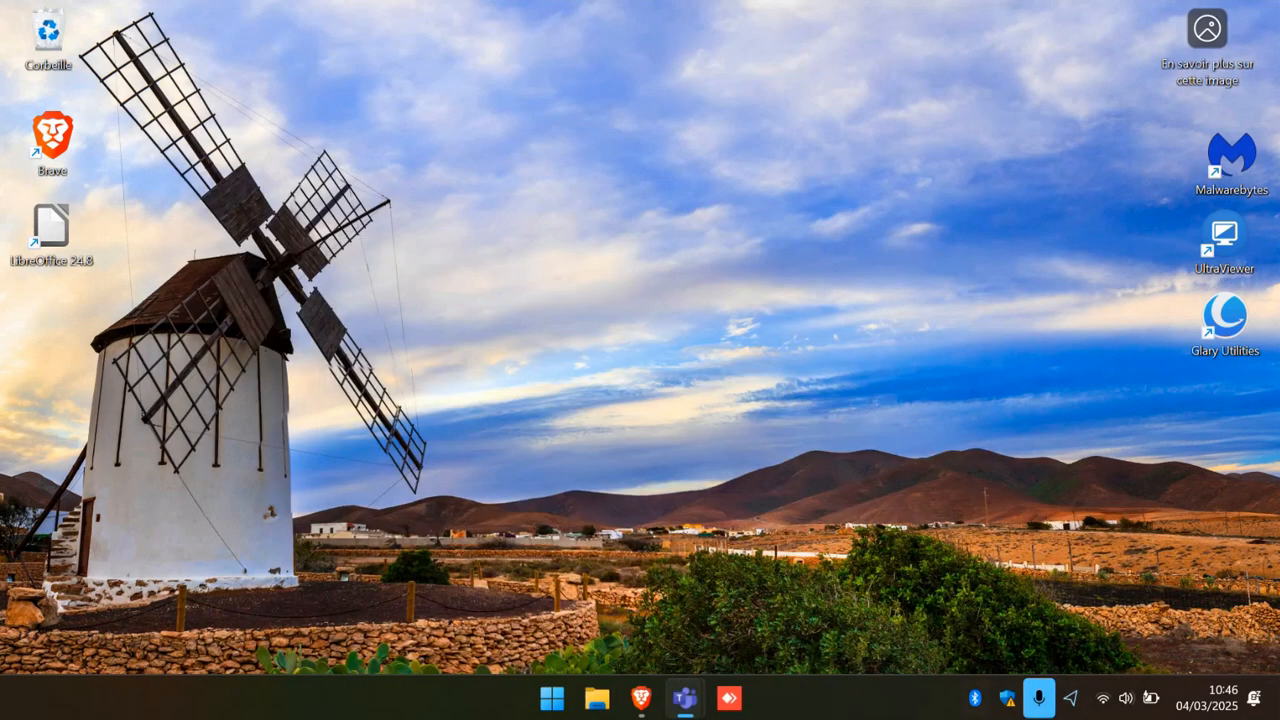
pyautogui.click(641, 700)
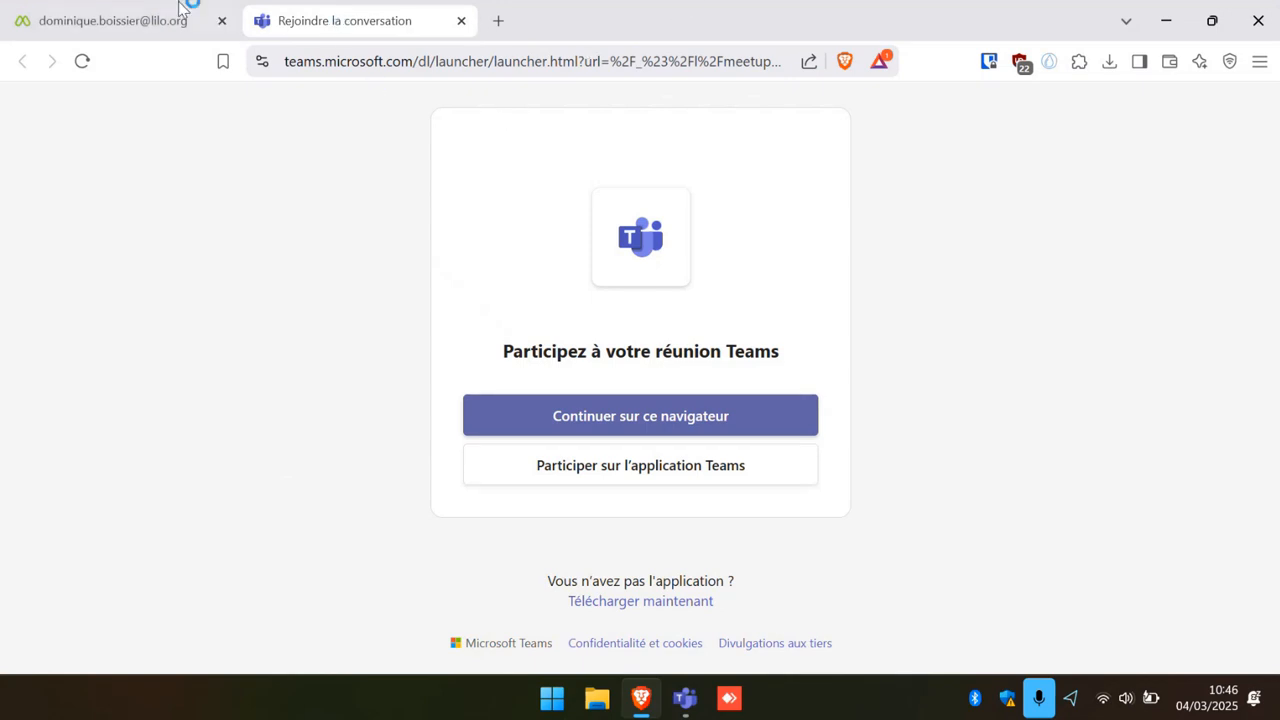
# Shrink Brave to a smaller window, view the invitation email tab, and open a blank tab.
pyautogui.click(1209, 24)
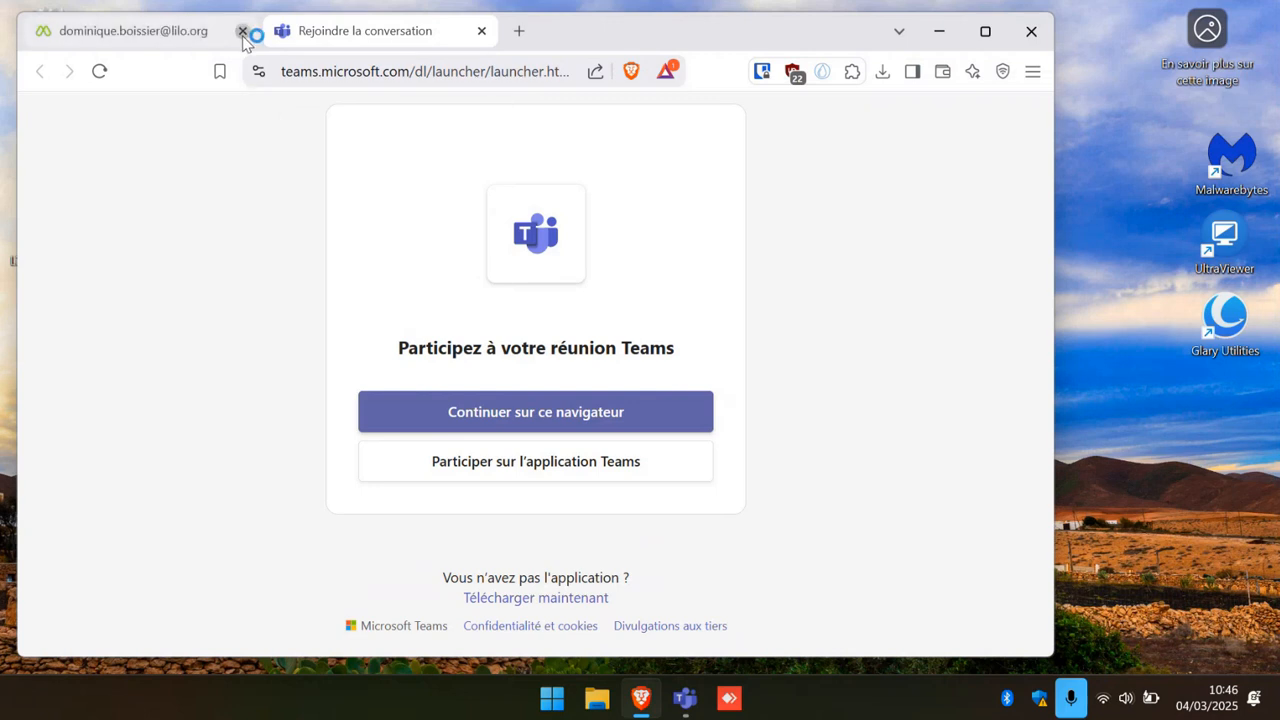
pyautogui.click(183, 37)
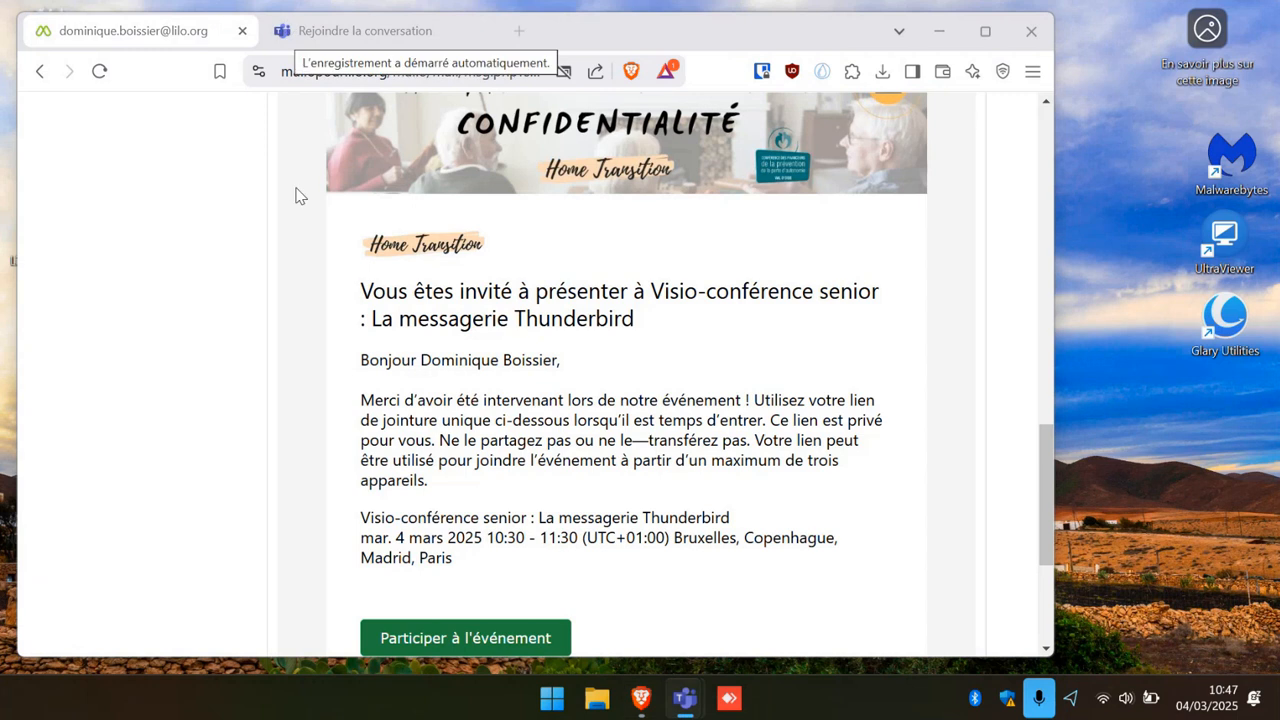
pyautogui.click(519, 31)
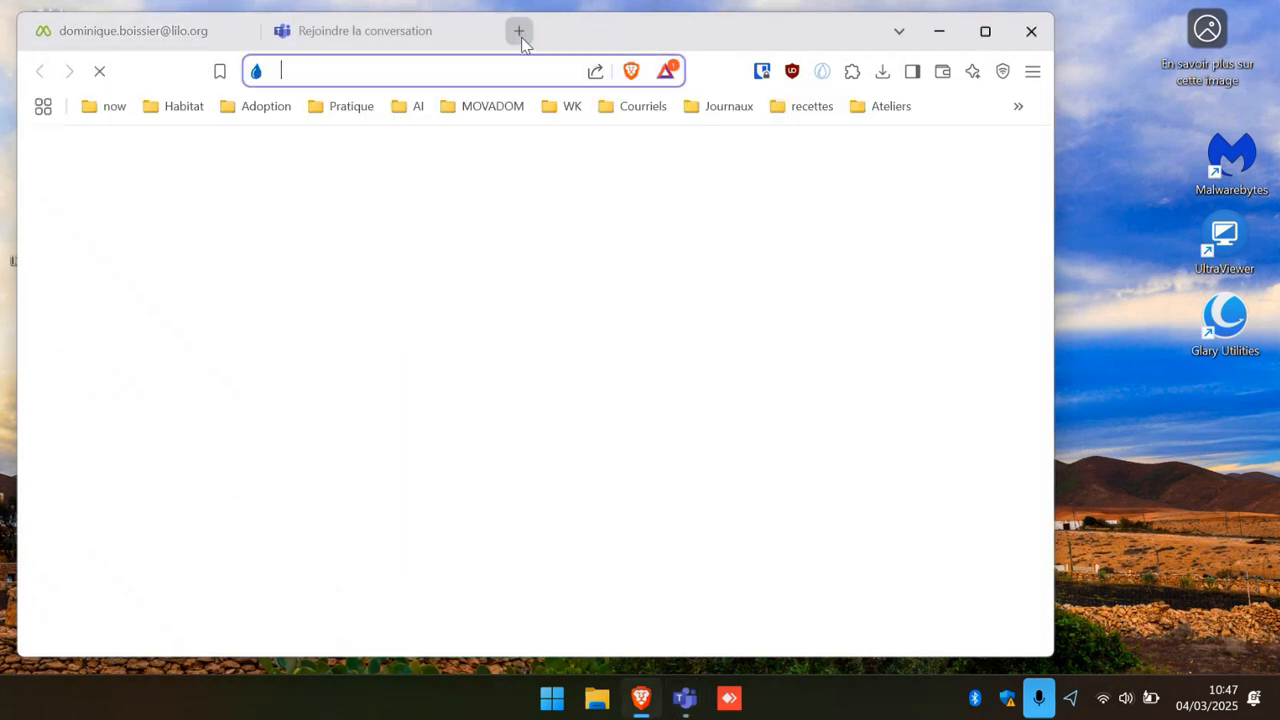
pyautogui.click(985, 31)
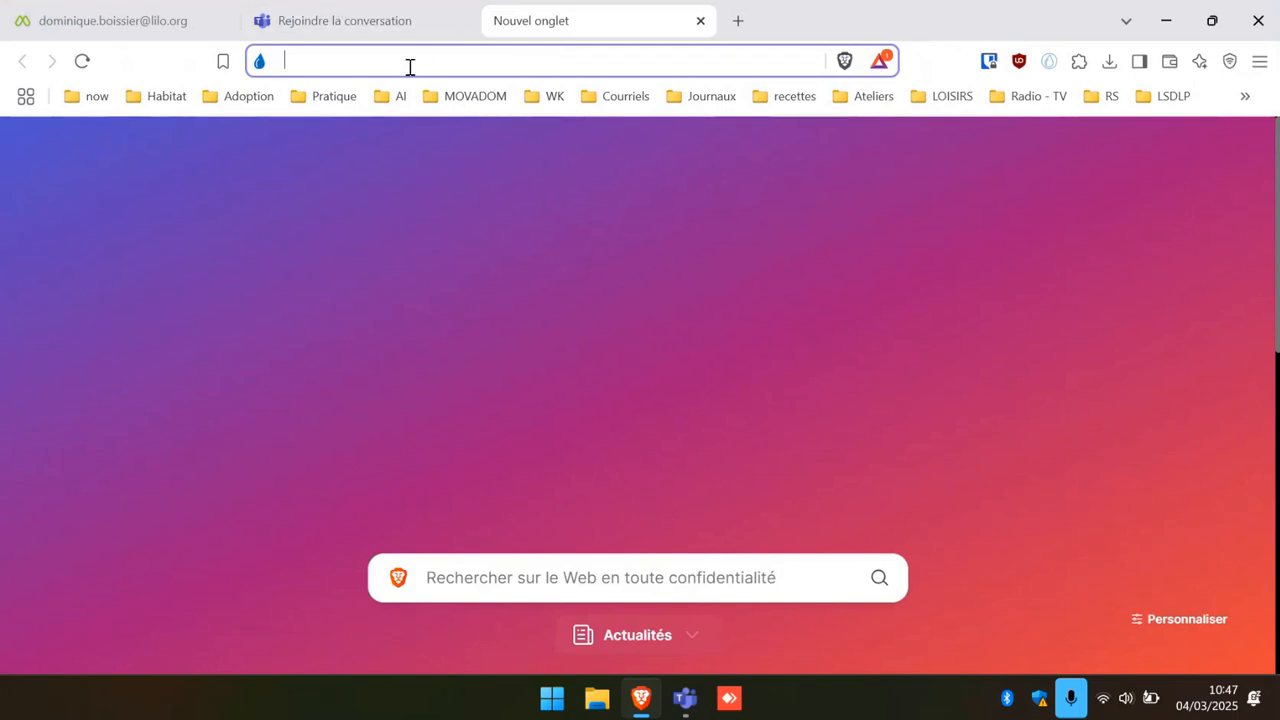
pyautogui.write('TH')
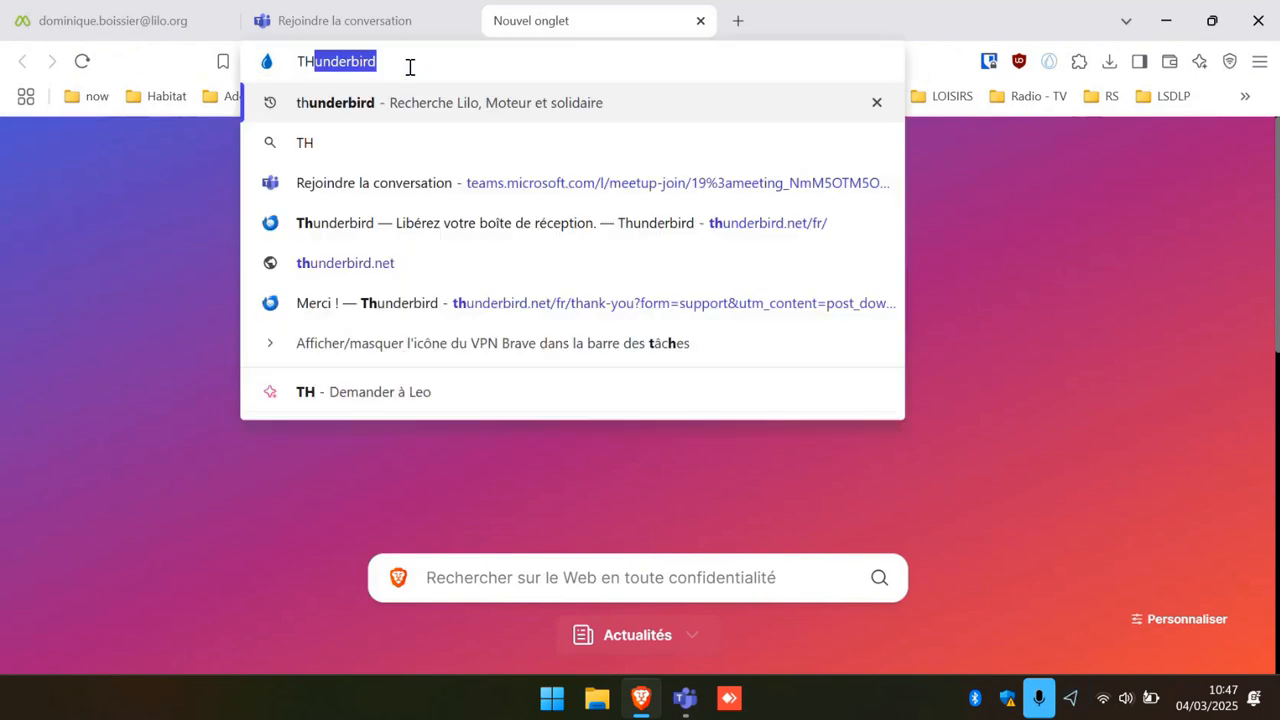
pyautogui.write('UNDER')
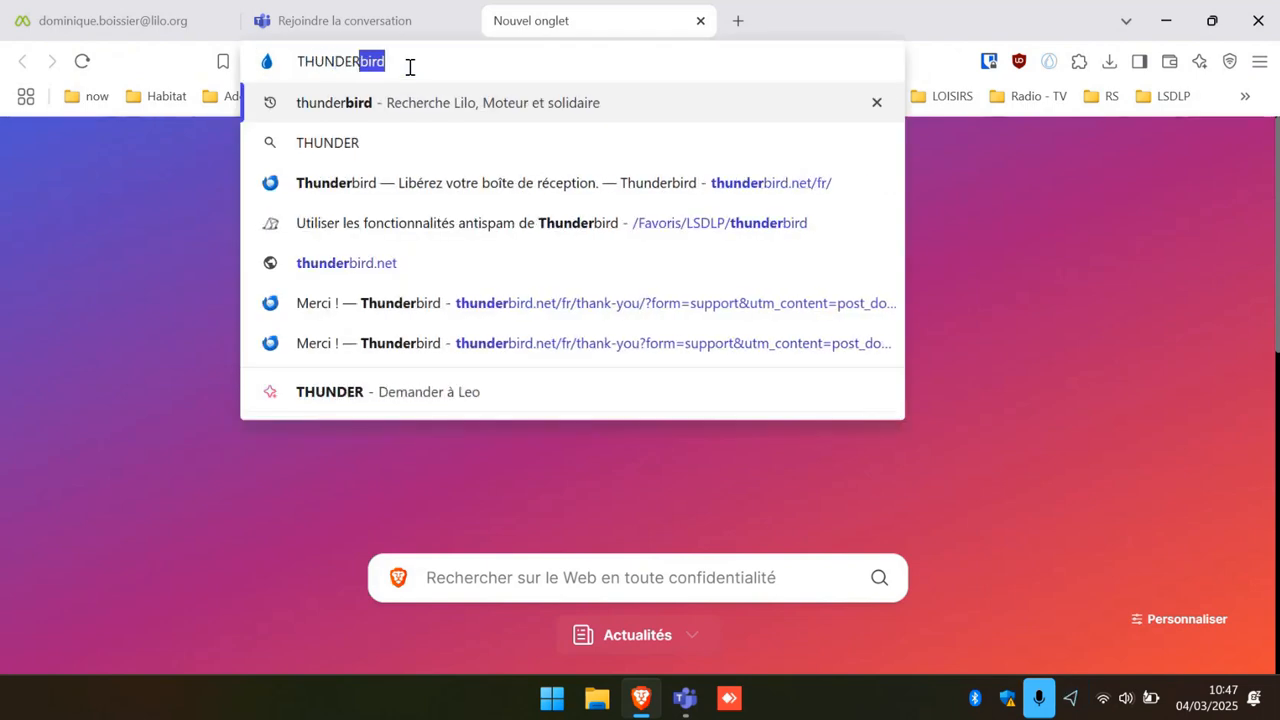
pyautogui.write('BIRD')
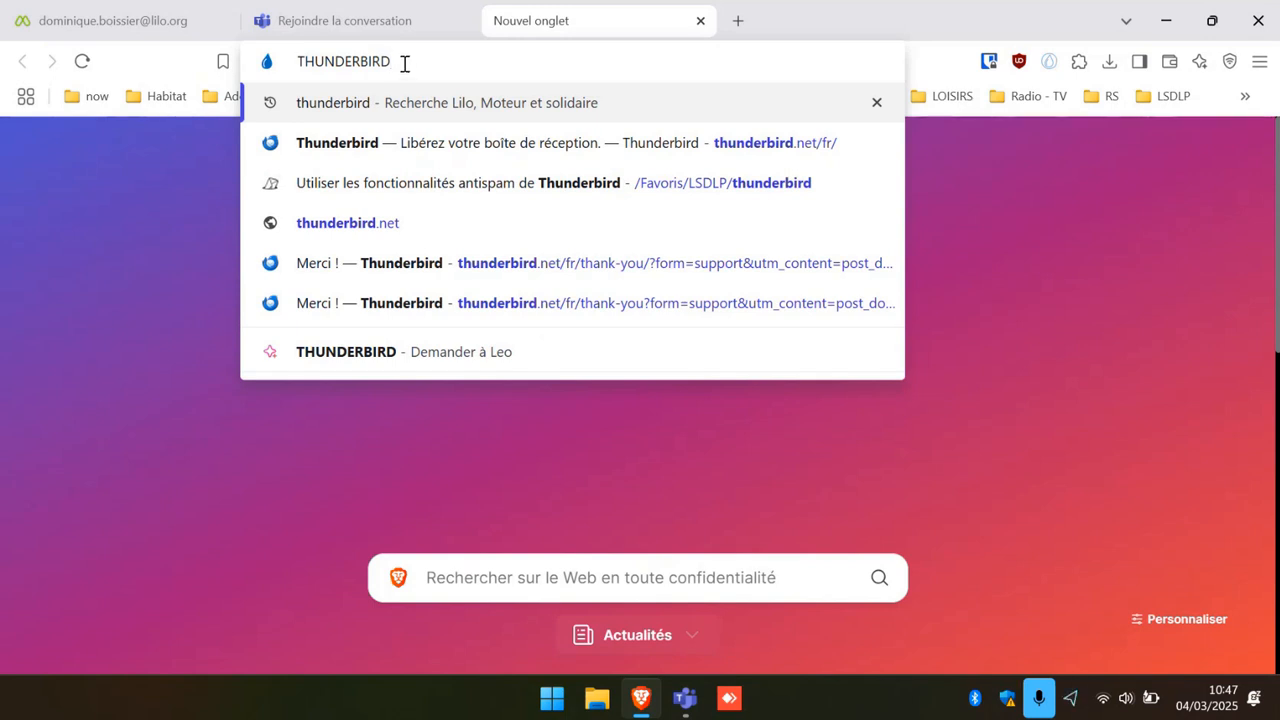
pyautogui.press('Return')
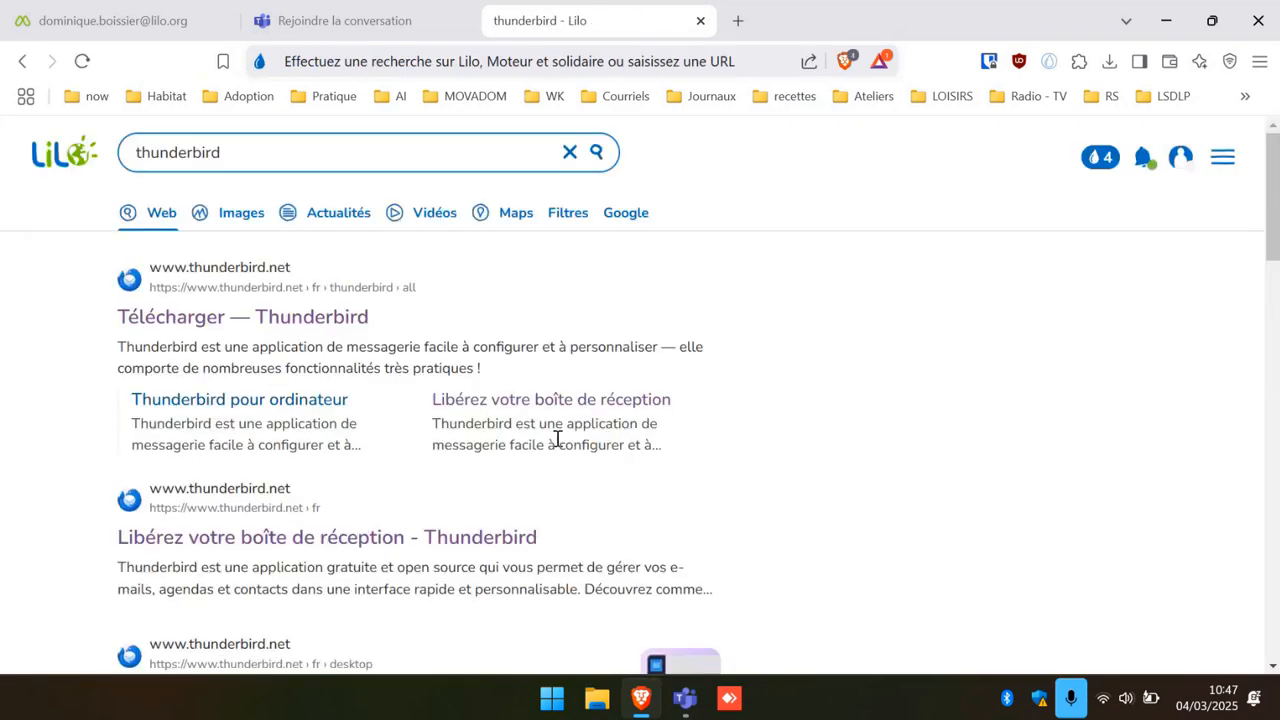
pyautogui.scroll(-1, 571, 403)
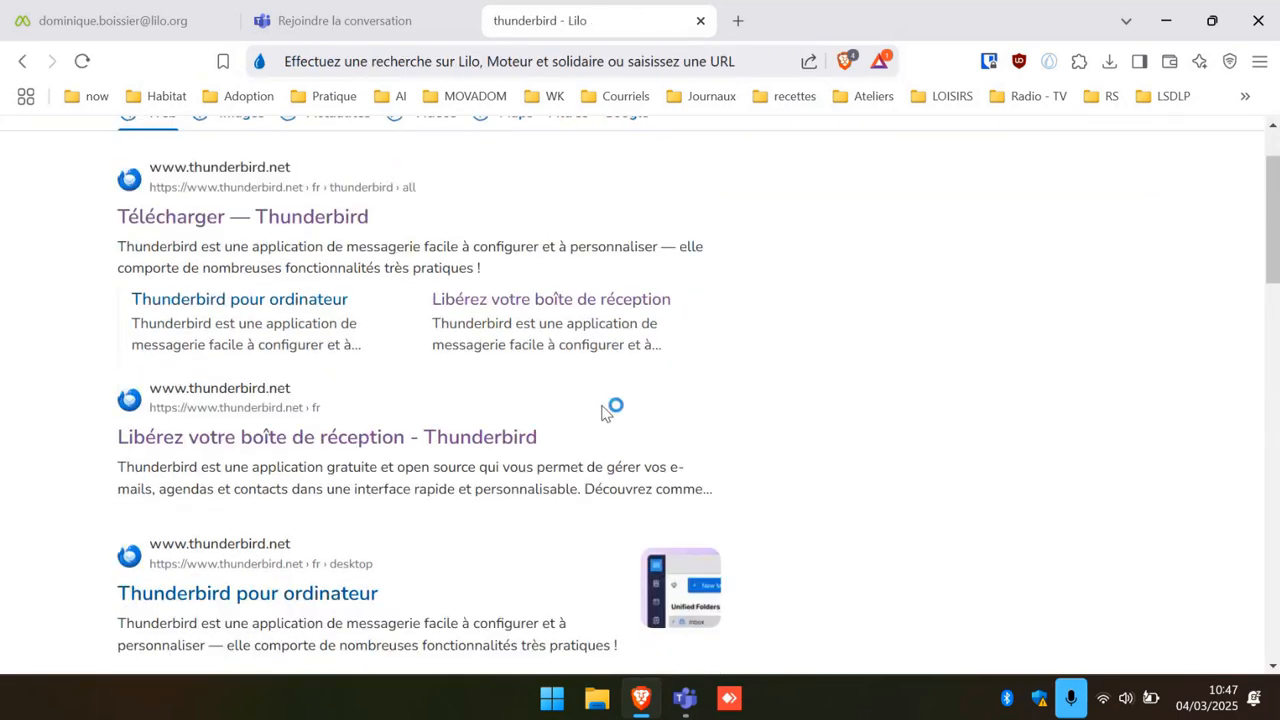
pyautogui.scroll(1, 590, 408)
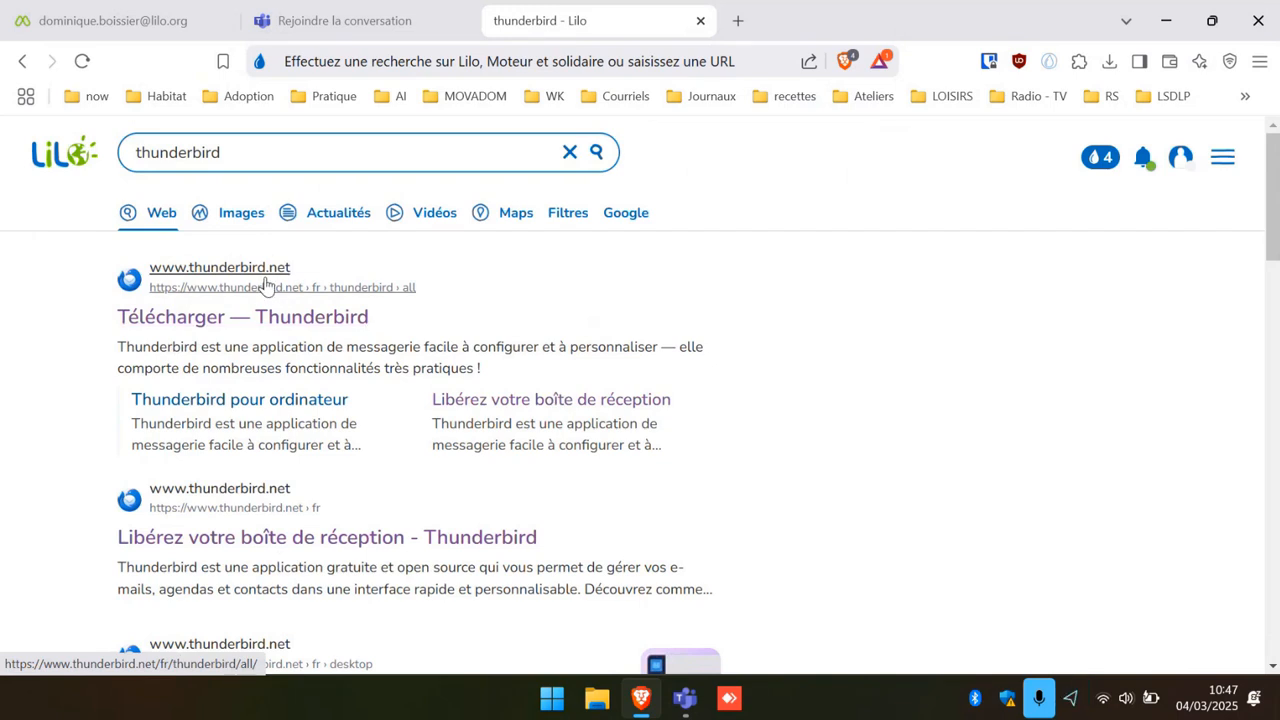
pyautogui.scroll(-3, 268, 283)
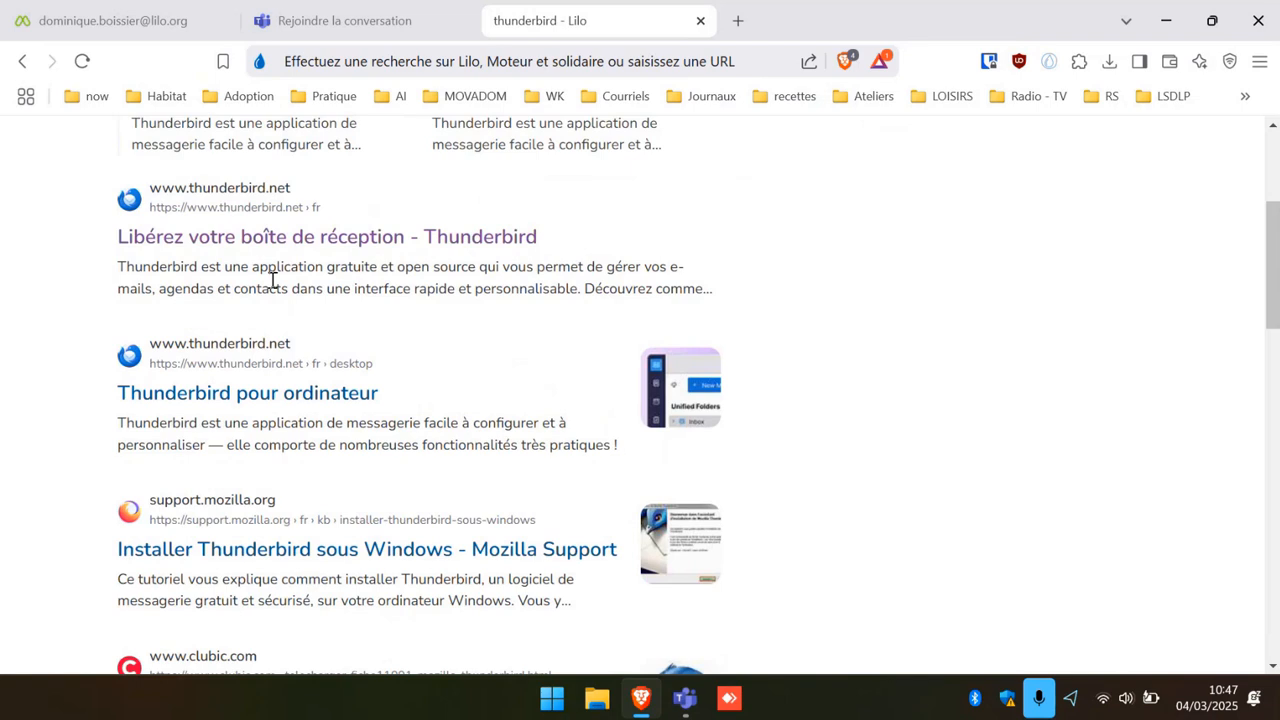
pyautogui.scroll(1, 272, 280)
pyautogui.scroll(1, 285, 267)
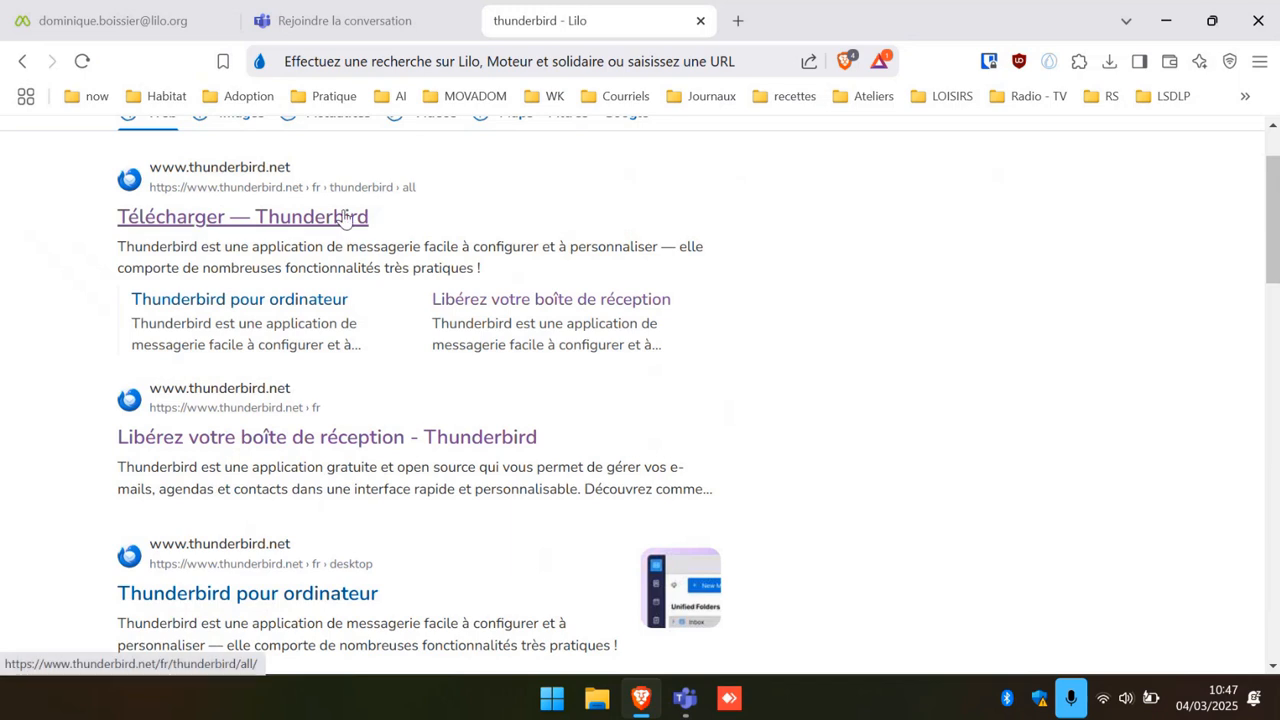
pyautogui.click(243, 398)
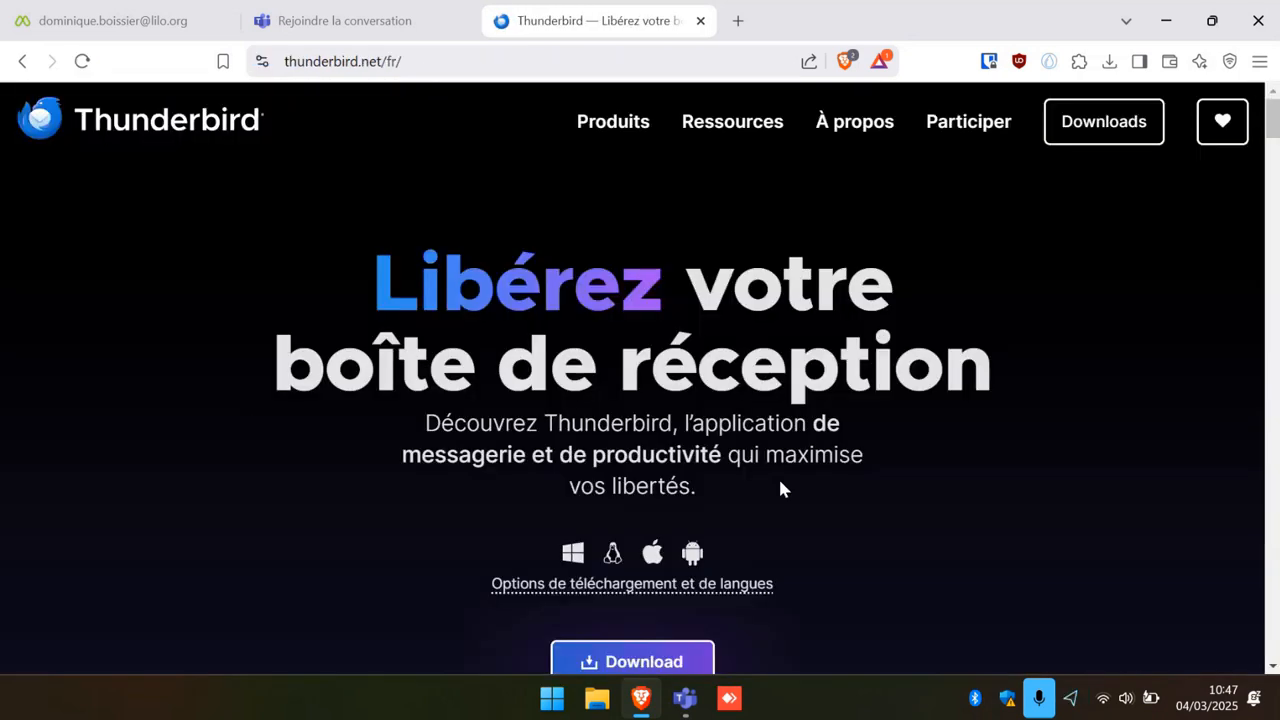
# Download the Thunderbird Setup 128.7.1esr installer to Téléchargements and launch it, approving the UAC prompt.
pyautogui.scroll(-1, 812, 475)
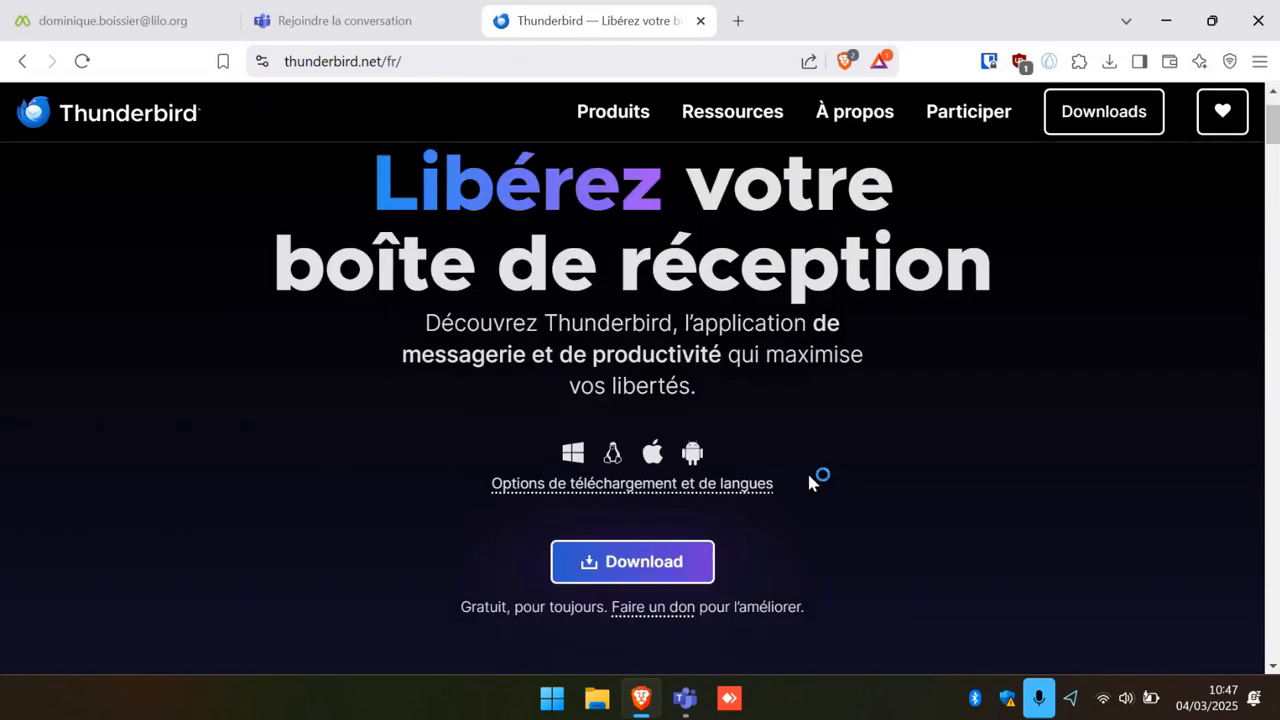
pyautogui.scroll(1, 810, 482)
pyautogui.scroll(-1, 817, 552)
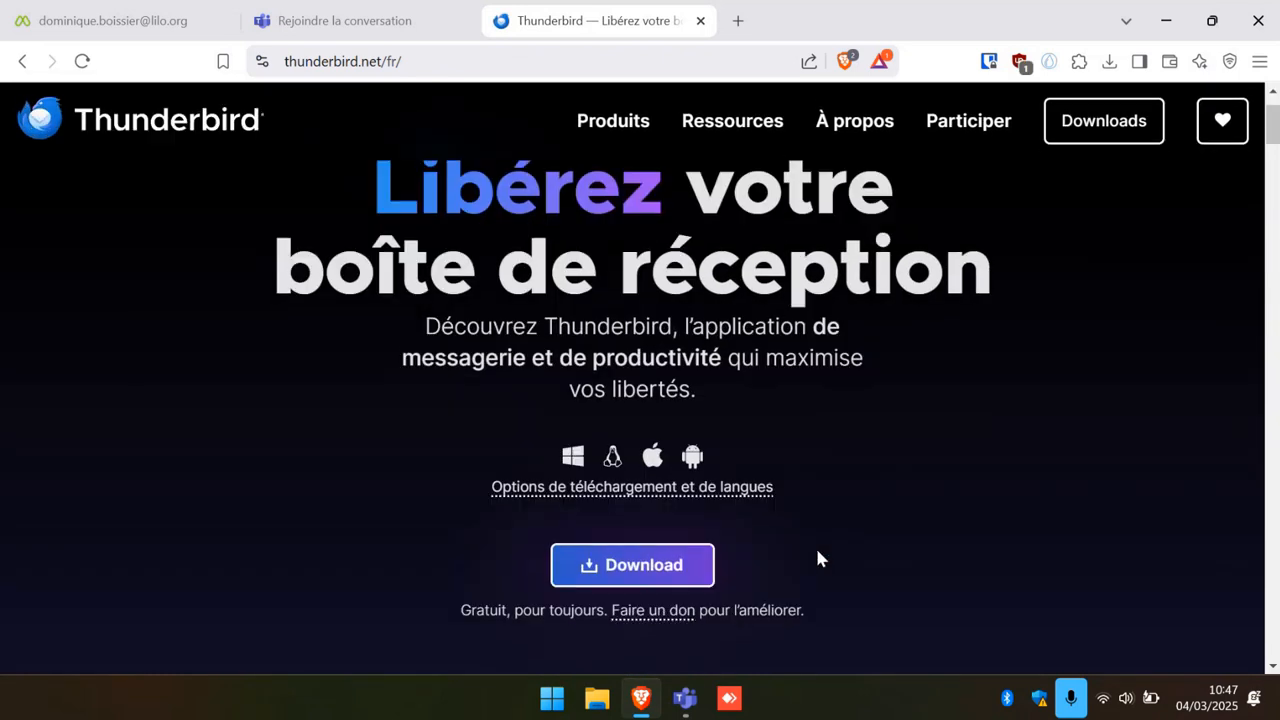
pyautogui.click(645, 573)
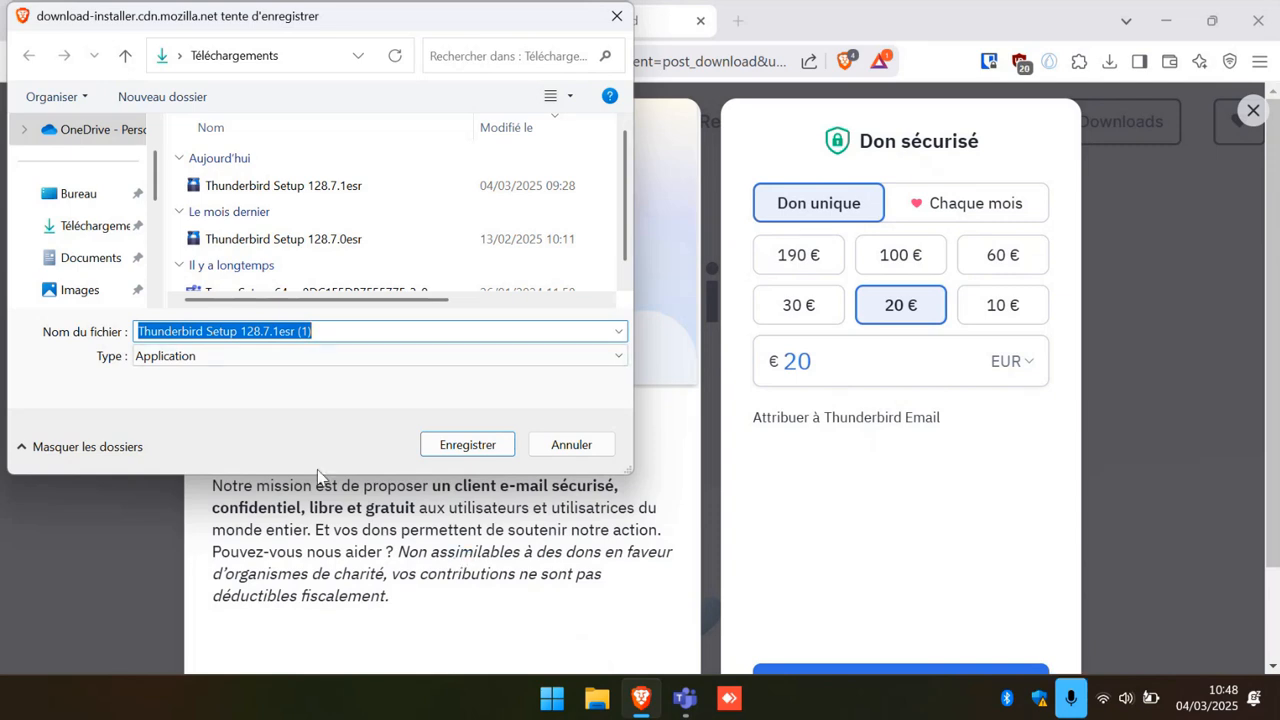
pyautogui.click(452, 452)
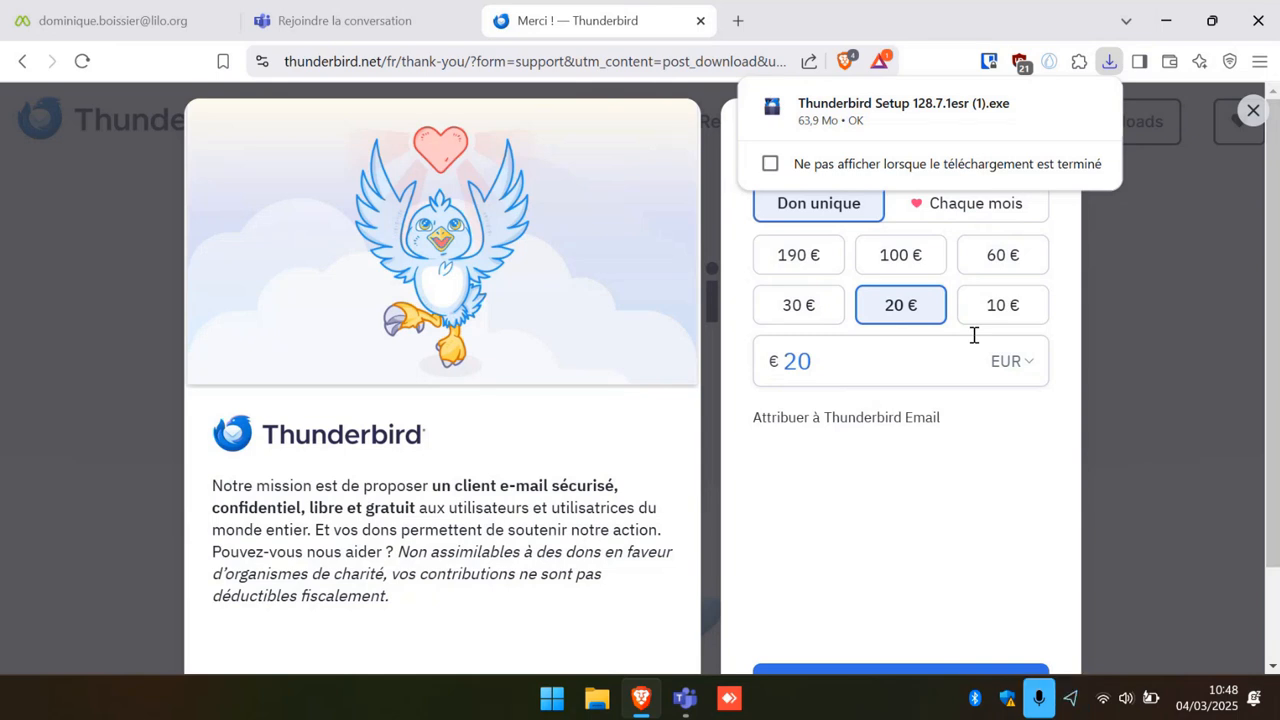
pyautogui.click(849, 117)
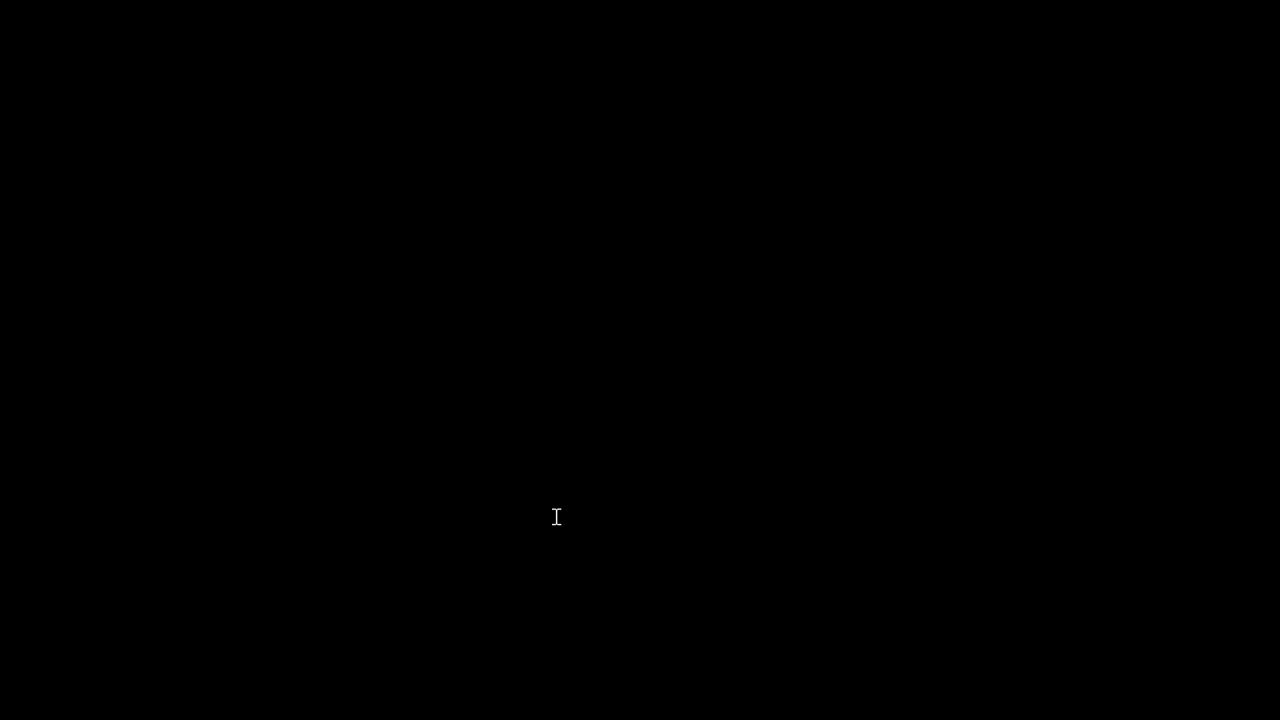
pyautogui.click(557, 517)
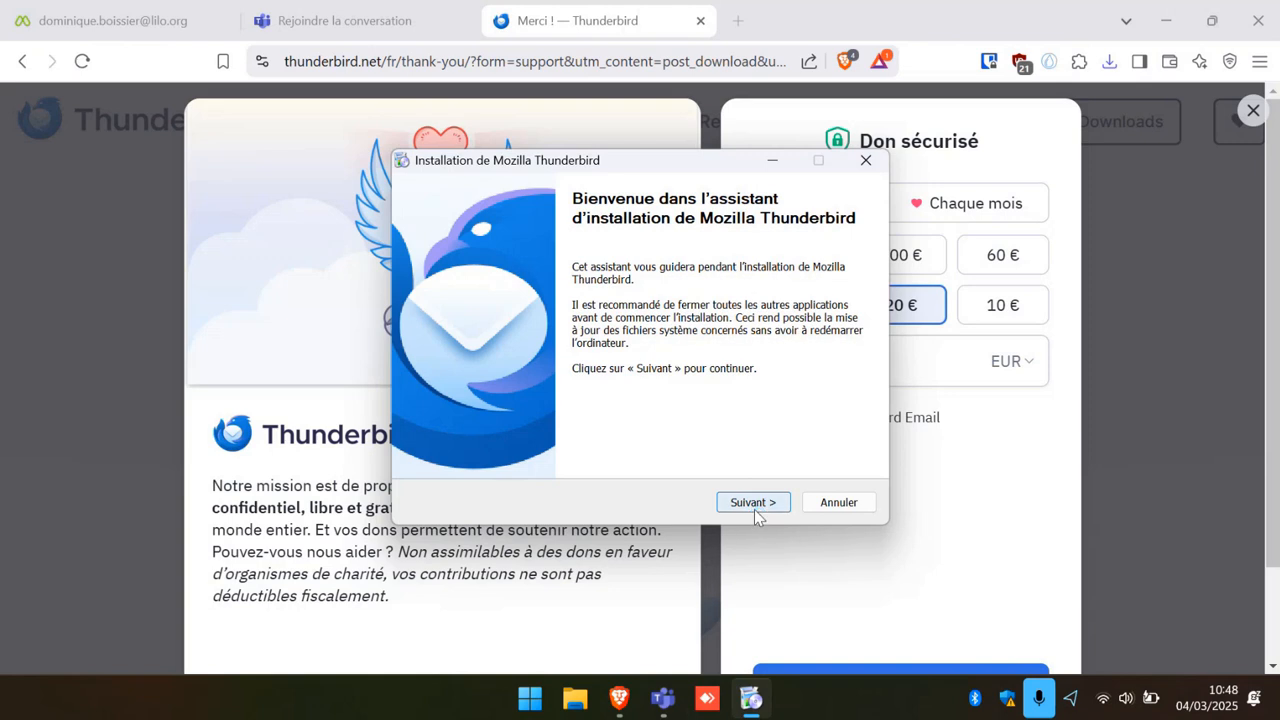
# Install Mozilla Thunderbird with the Standard installation type and close the wizard with Terminer.
pyautogui.click(755, 509)
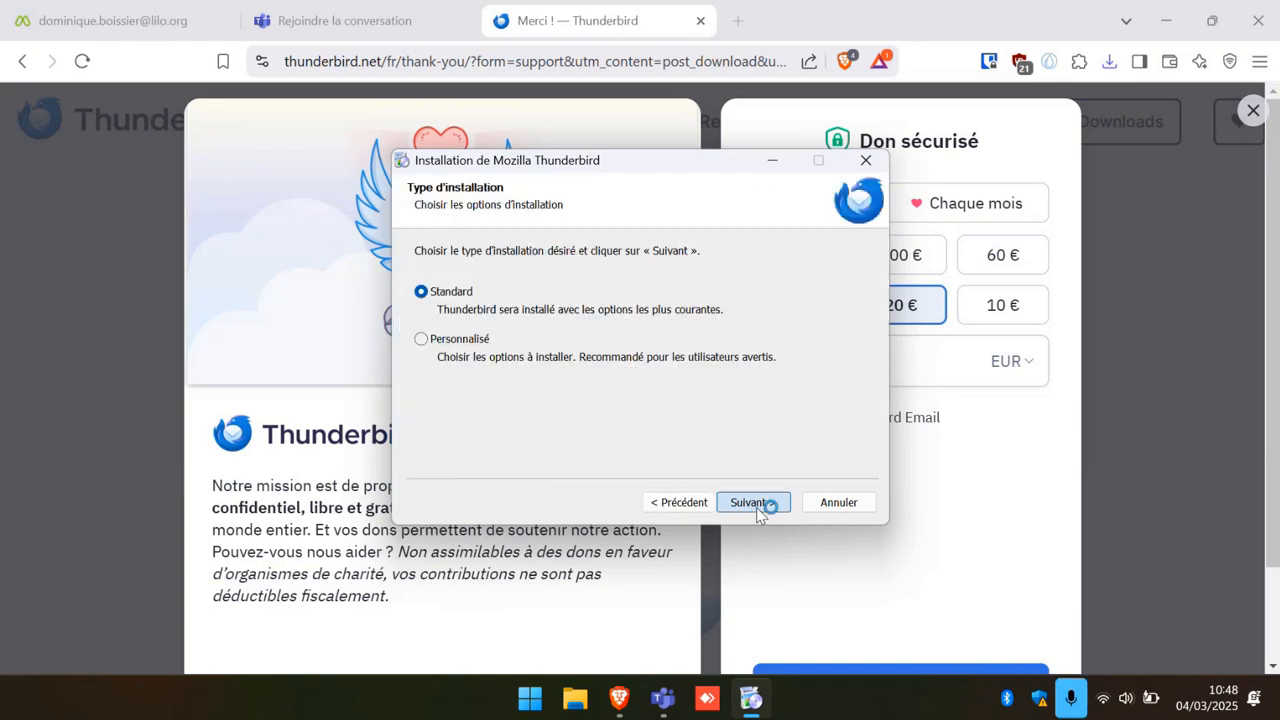
pyautogui.click(756, 507)
pyautogui.click(756, 507)
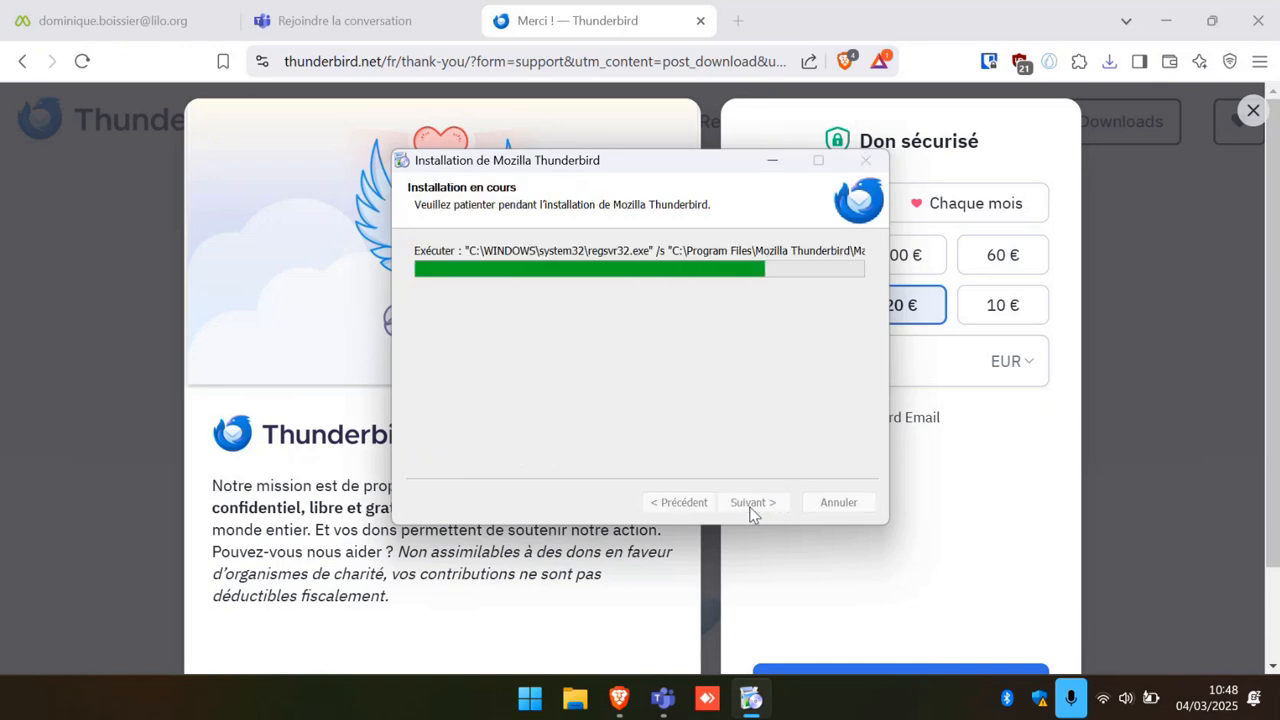
pyautogui.click(752, 502)
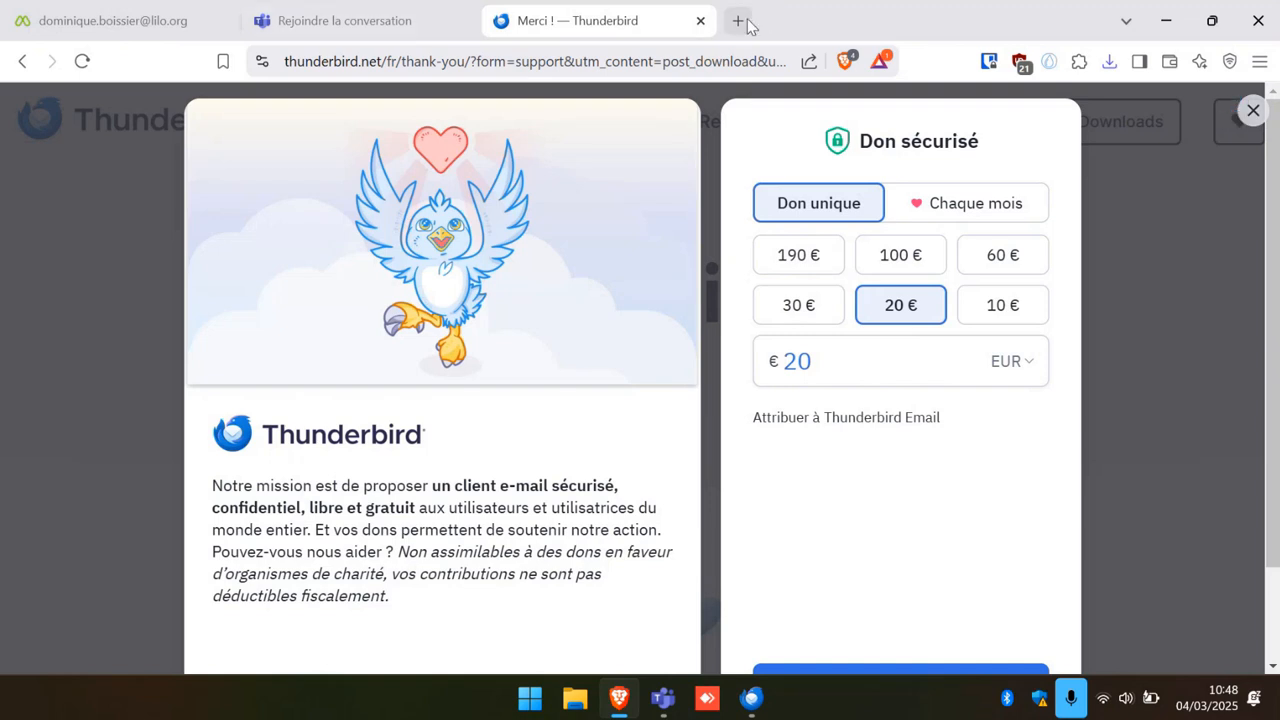
pyautogui.click(1166, 28)
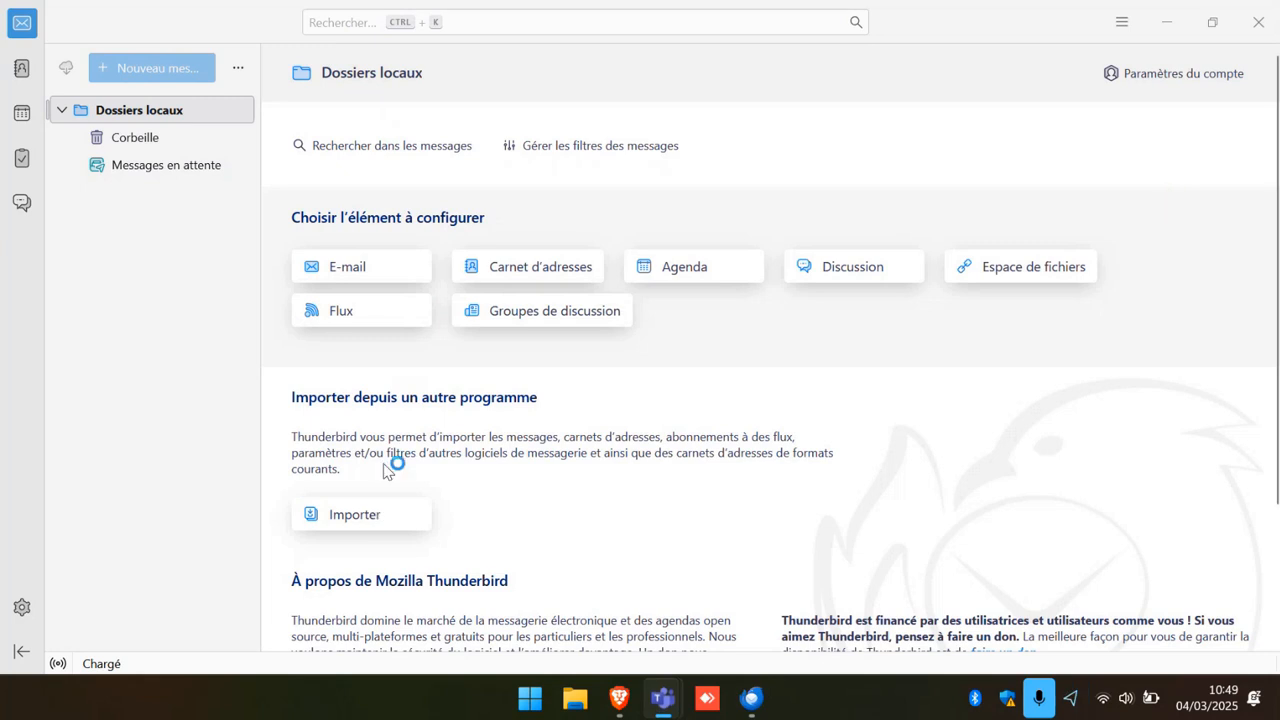
pyautogui.click(1270, 22)
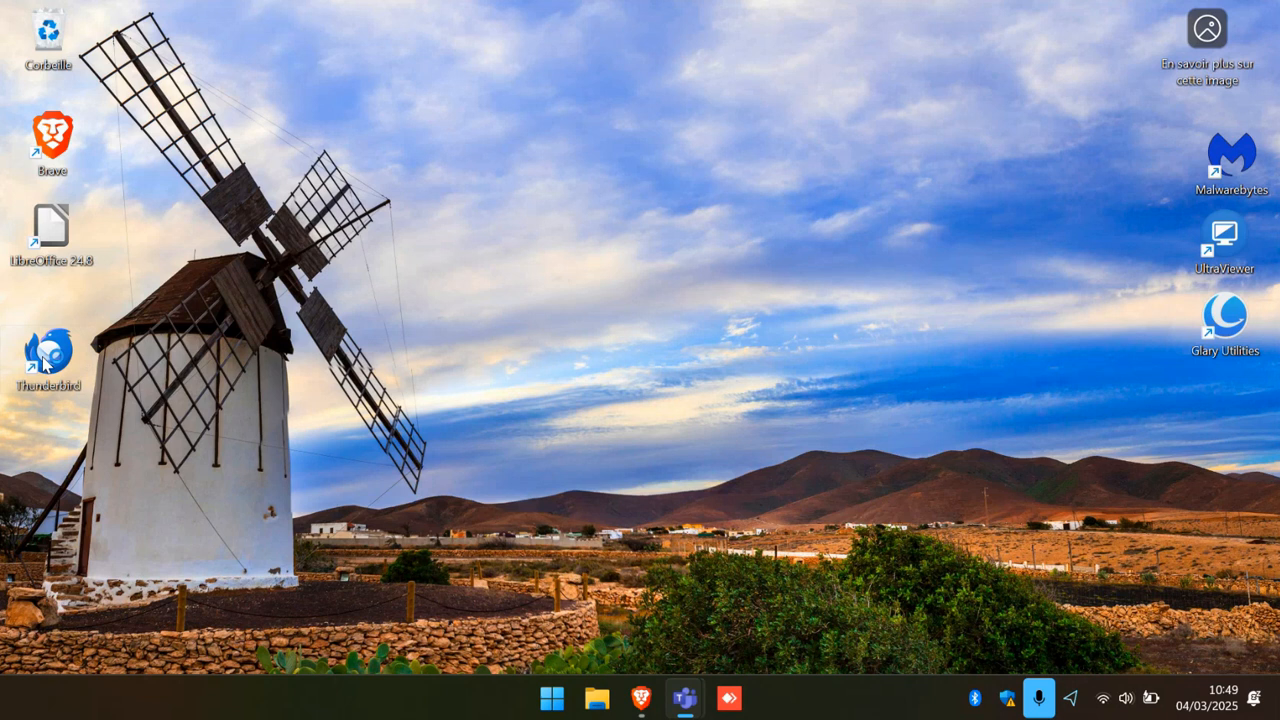
pyautogui.doubleClick(45, 362)
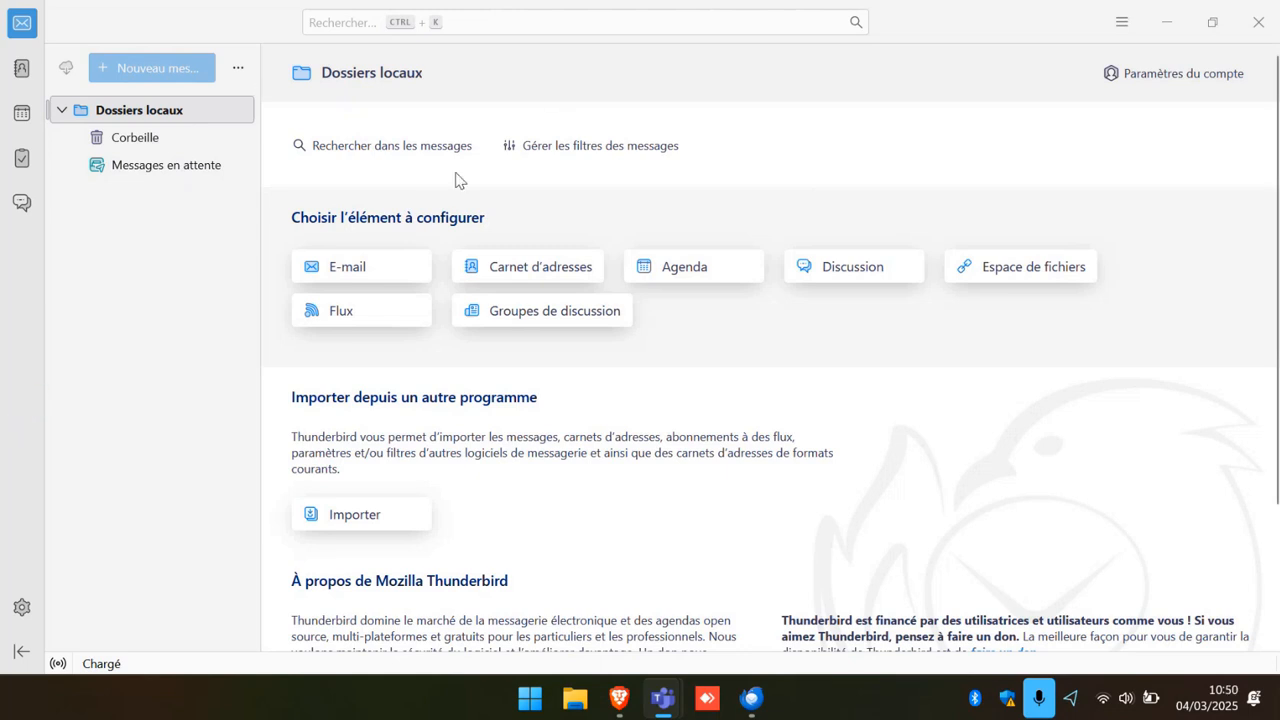
# Choose E-mail setup, enter the user's full name, Gmail address and password, then look up servers.
pyautogui.click(318, 270)
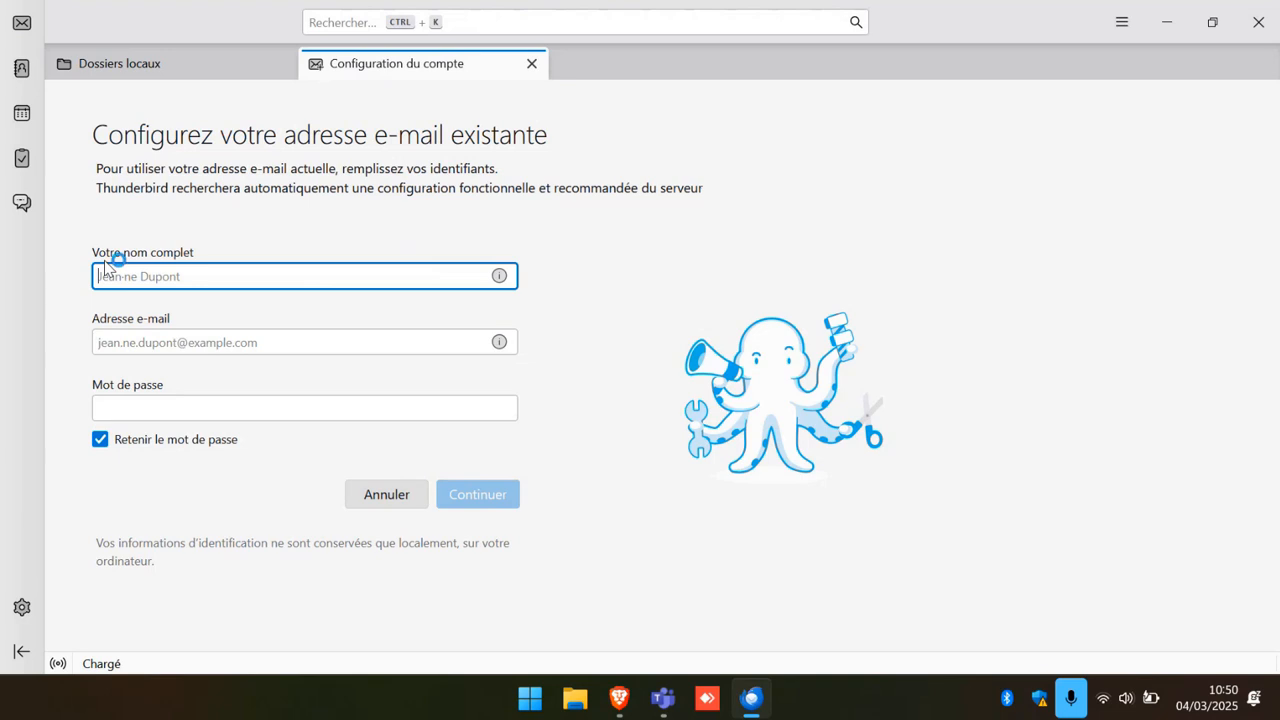
pyautogui.write('Dominiq')
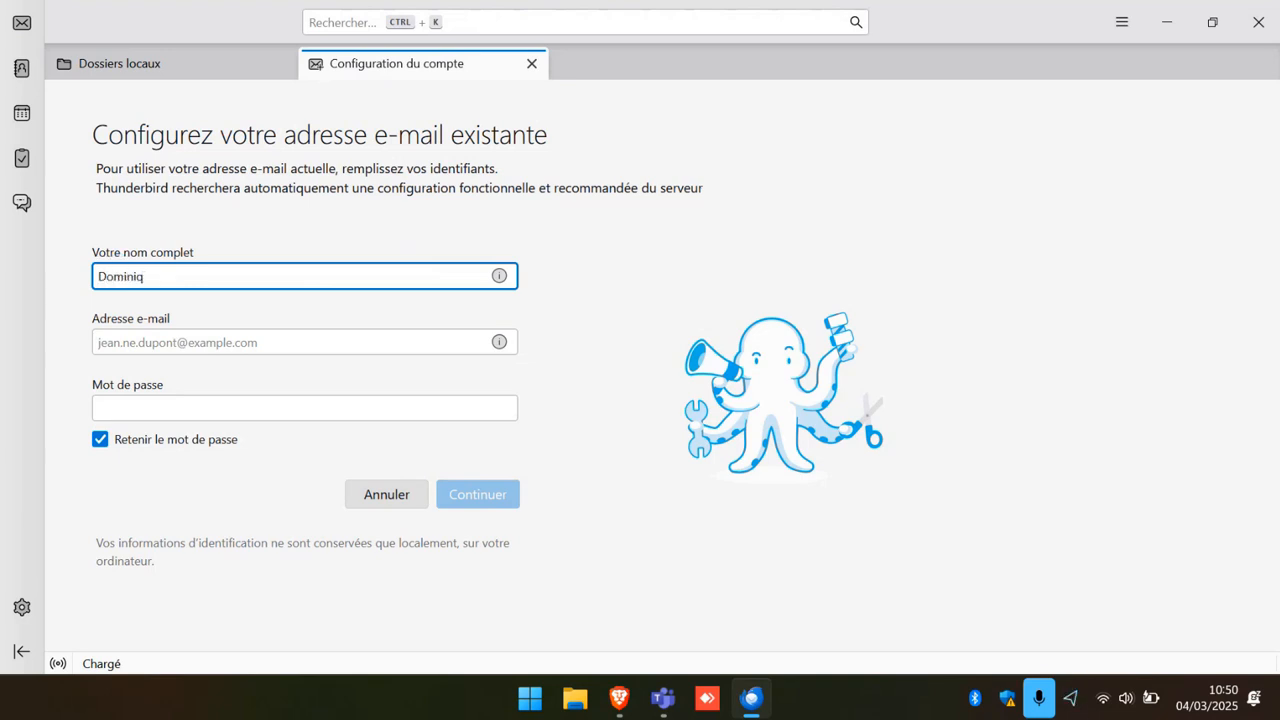
pyautogui.write('ue')
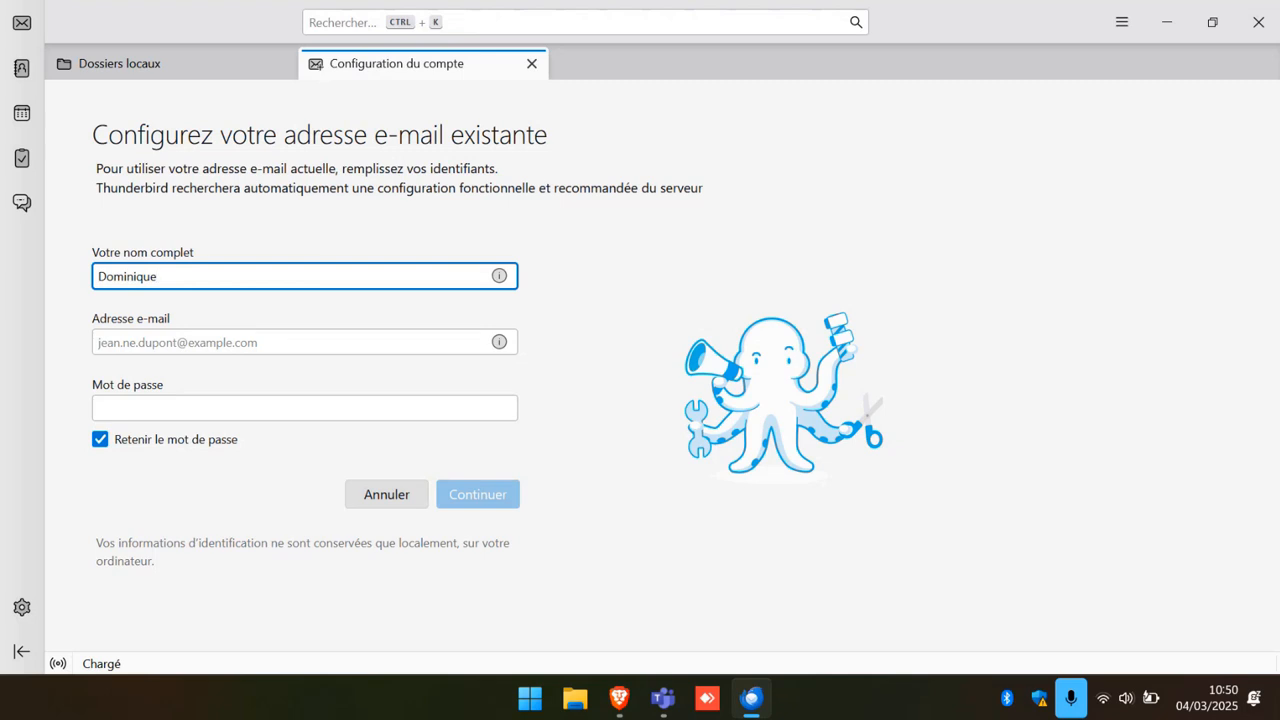
pyautogui.click(117, 341)
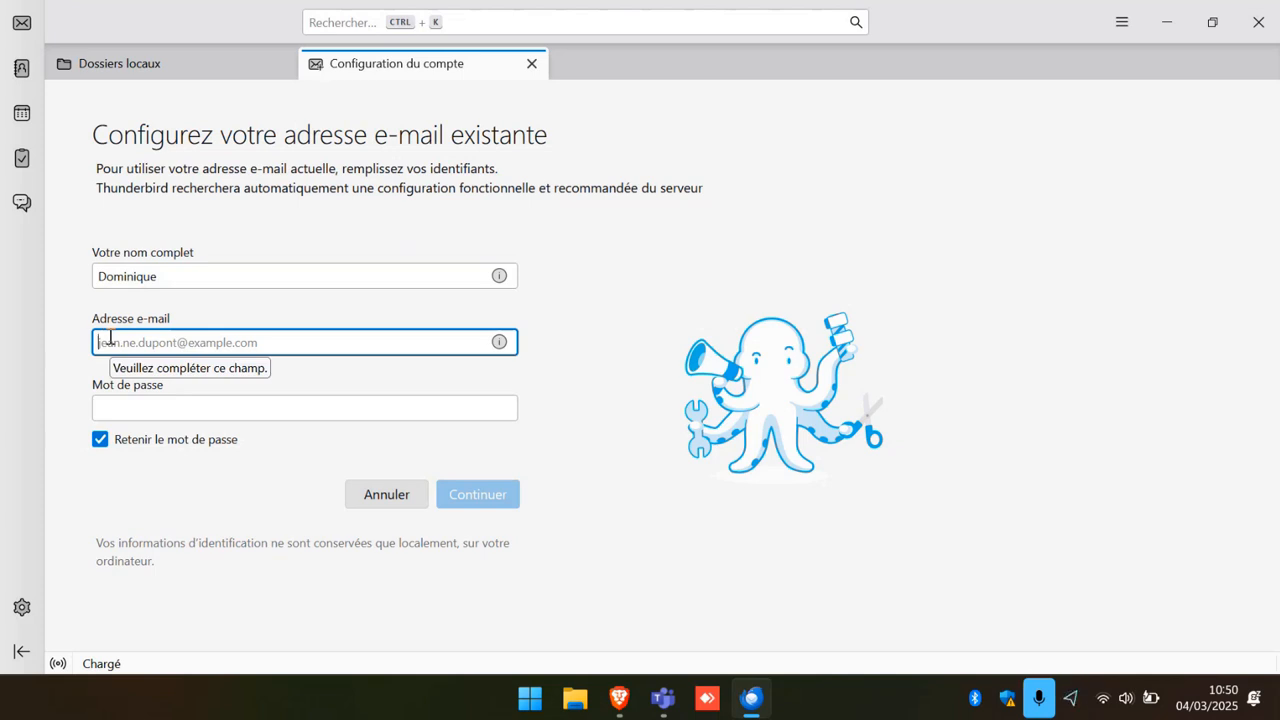
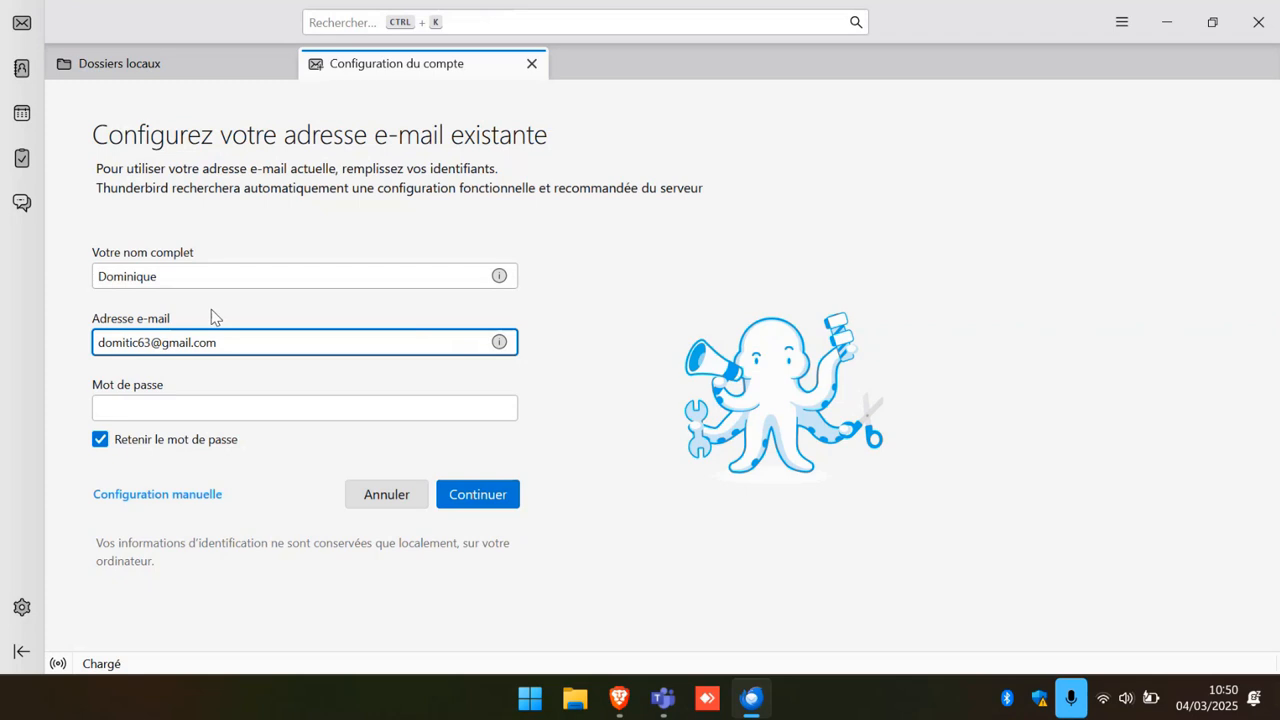
pyautogui.click(118, 412)
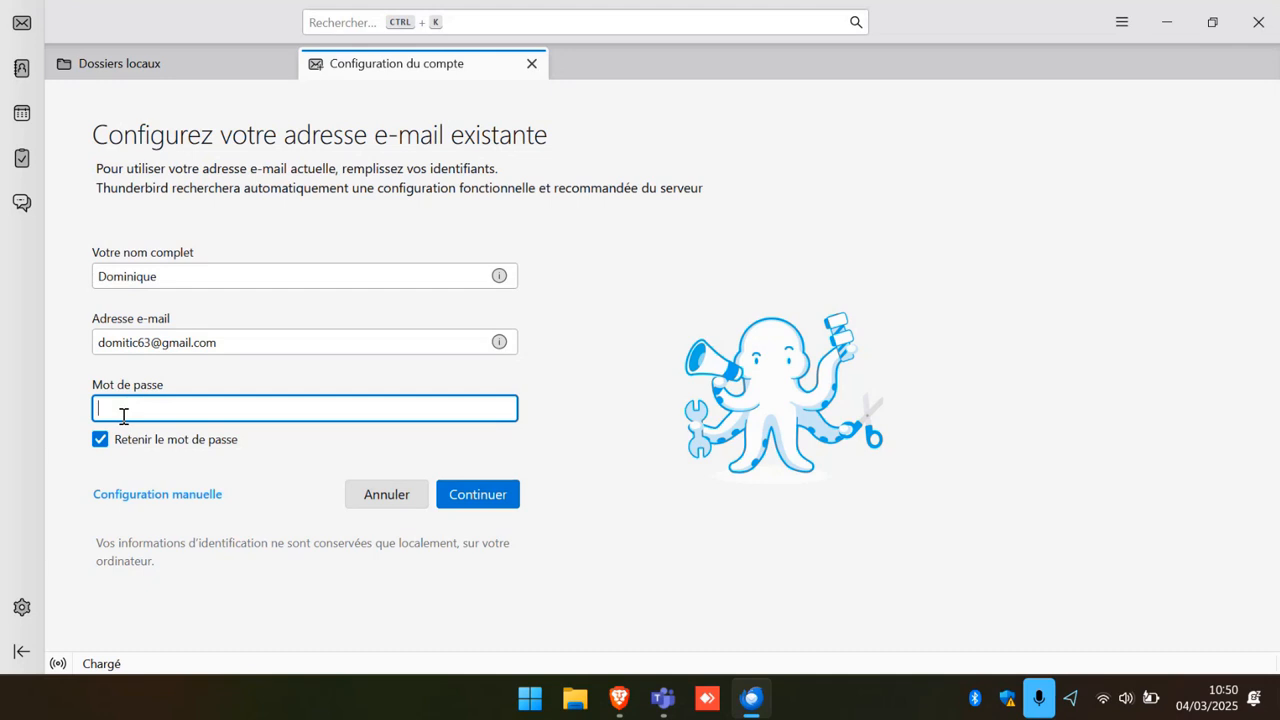
pyautogui.write('••••')
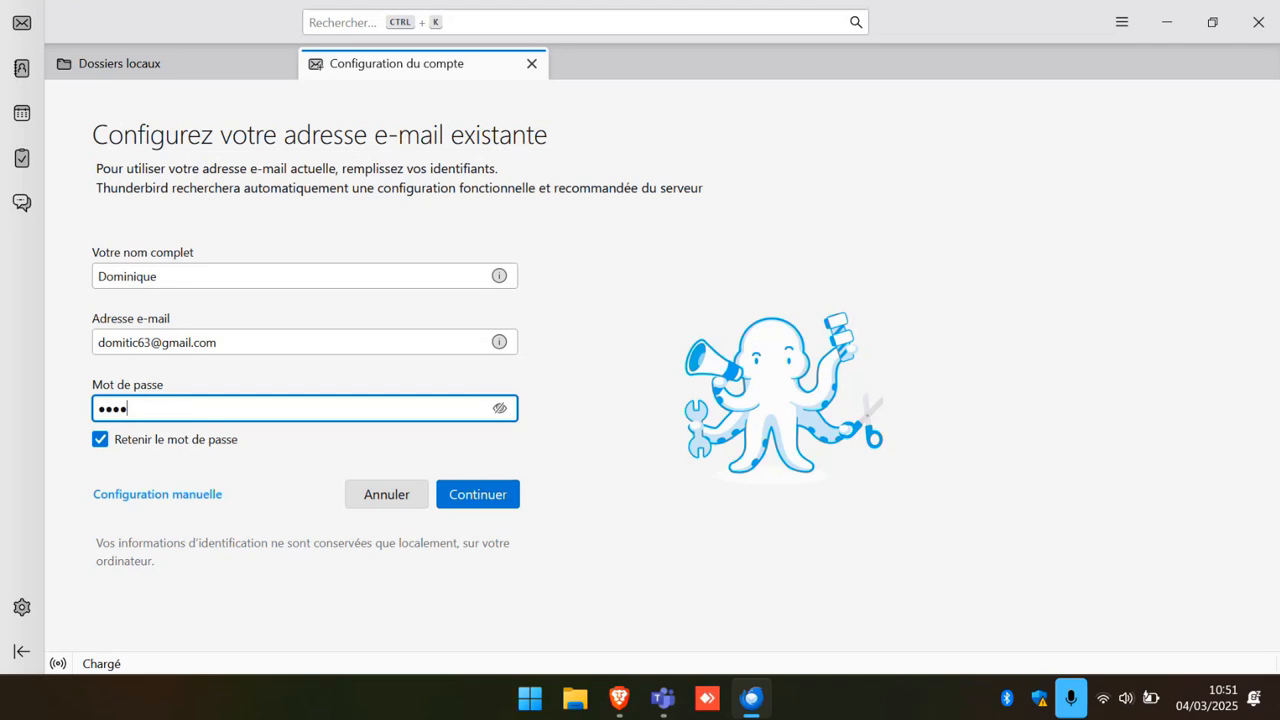
pyautogui.write('•••')
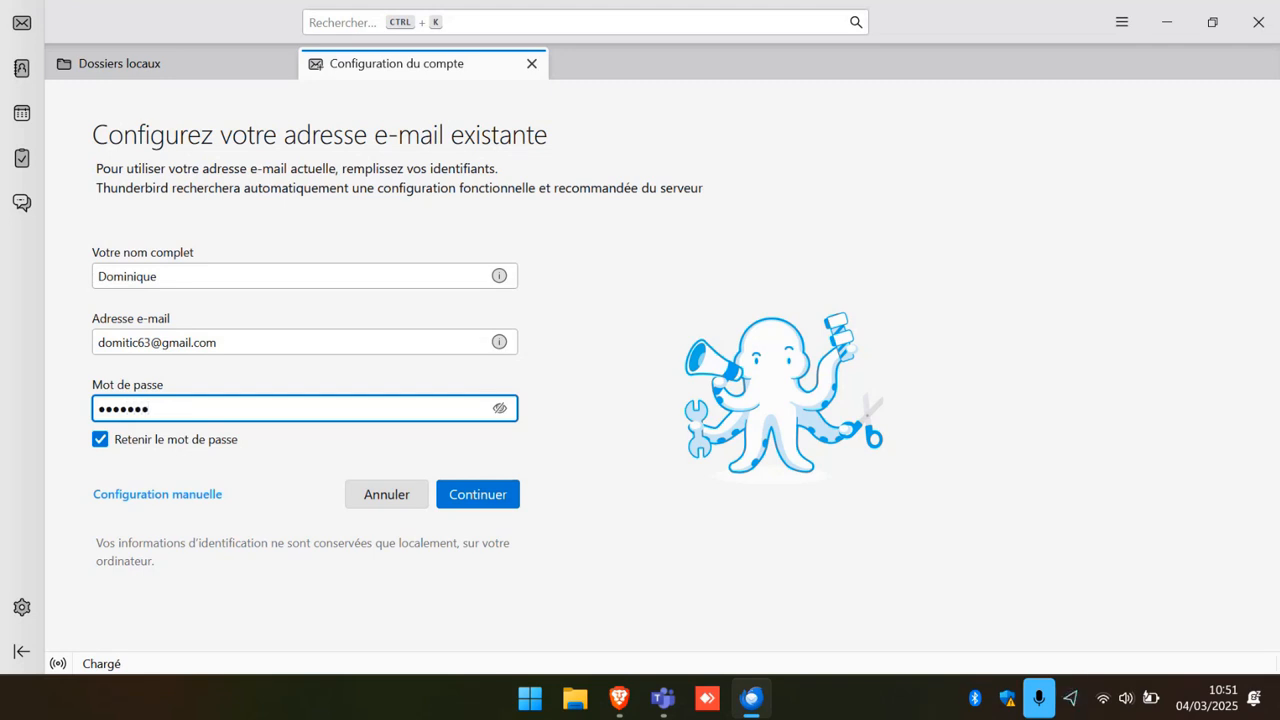
pyautogui.write('••')
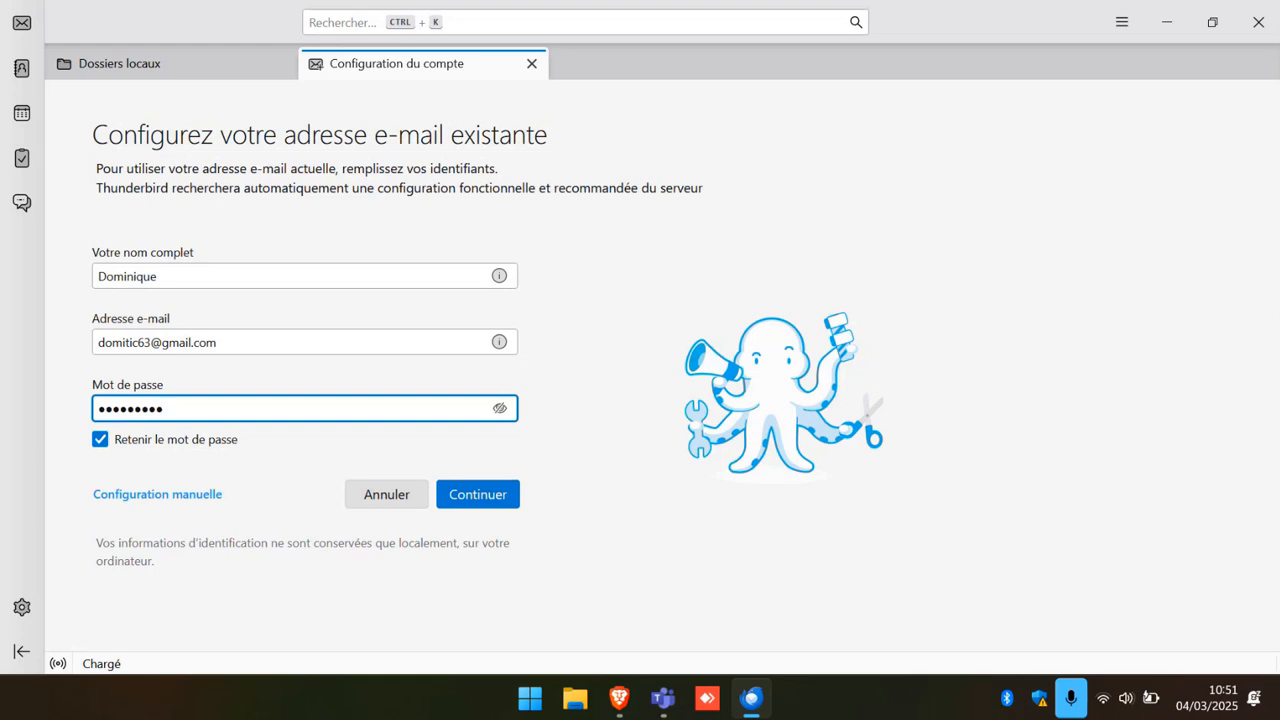
pyautogui.write('•')
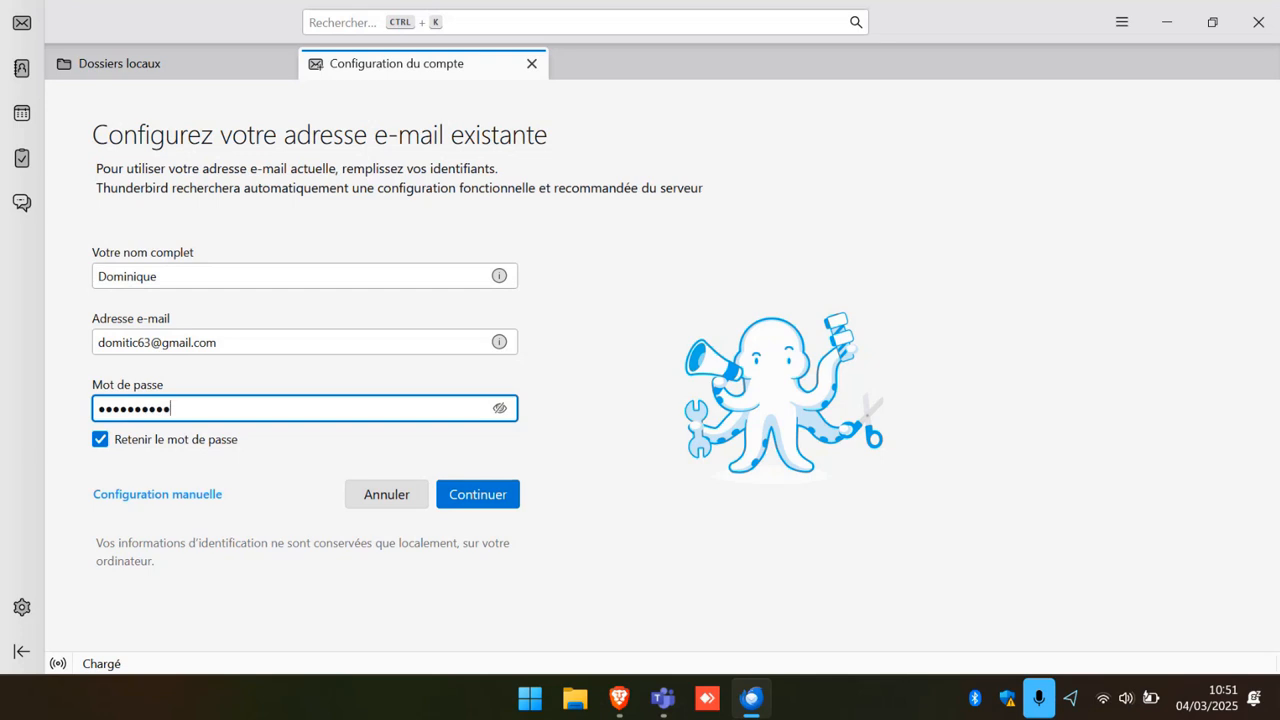
pyautogui.write('••')
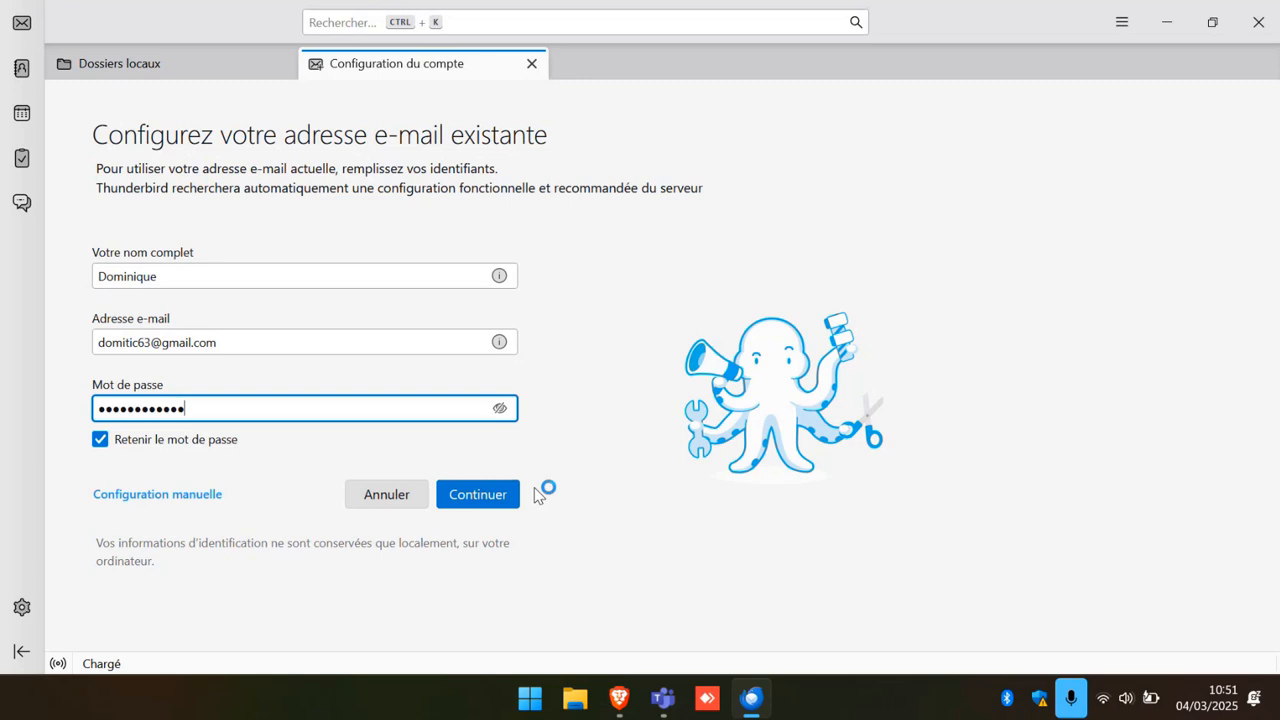
pyautogui.click(489, 500)
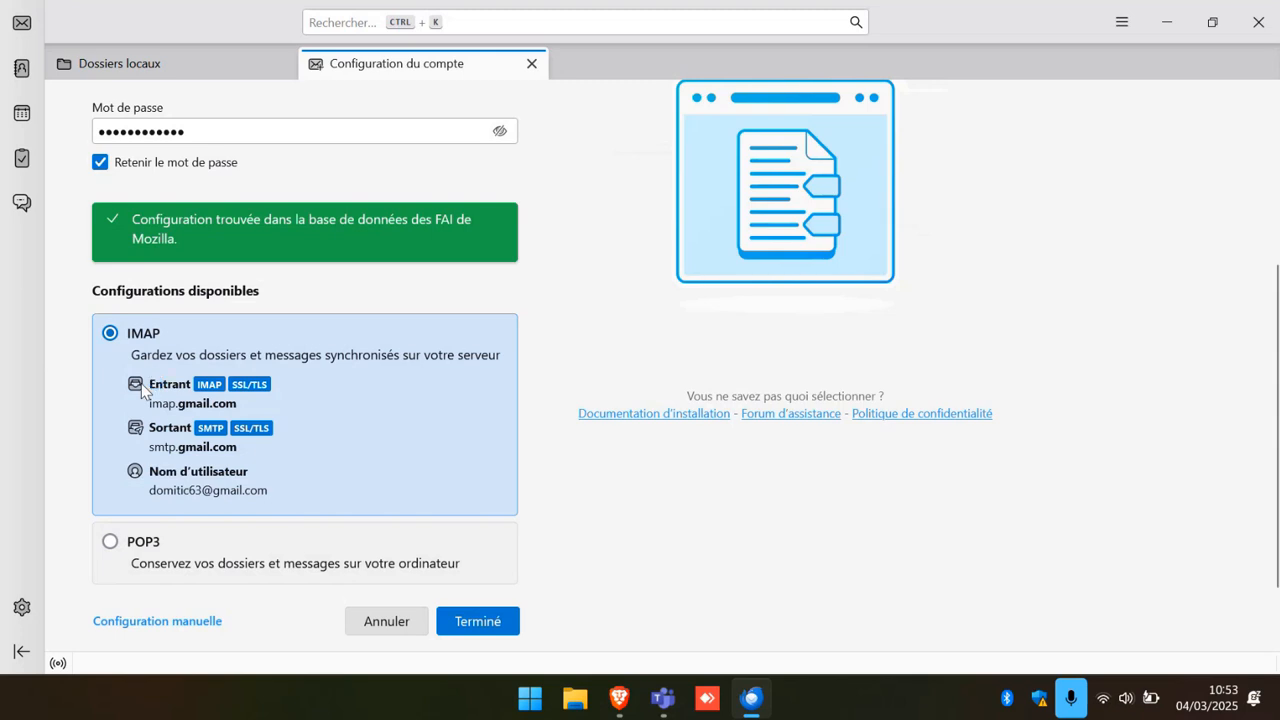
# Accept the IMAP settings (imap.gmail.com, smtp.gmail.com) with Terminé to create the Gmail account.
pyautogui.click(480, 622)
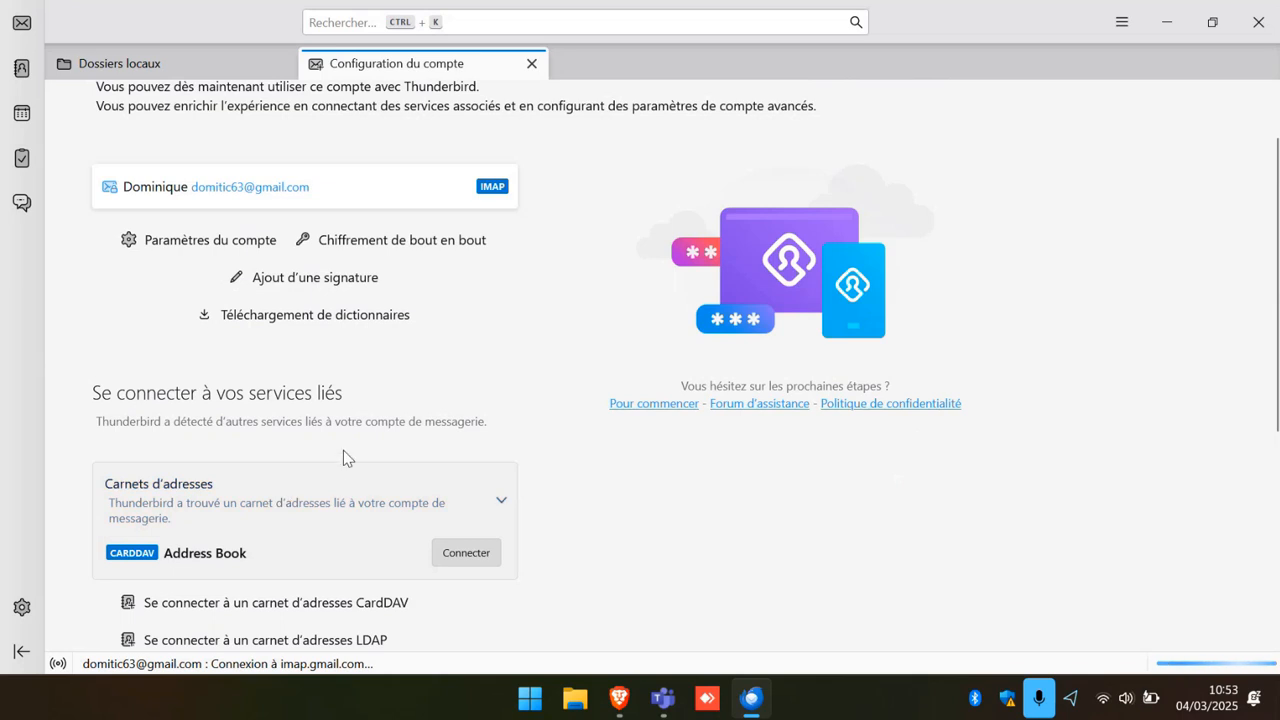
pyautogui.scroll(-1, 346, 456)
pyautogui.scroll(2, 346, 462)
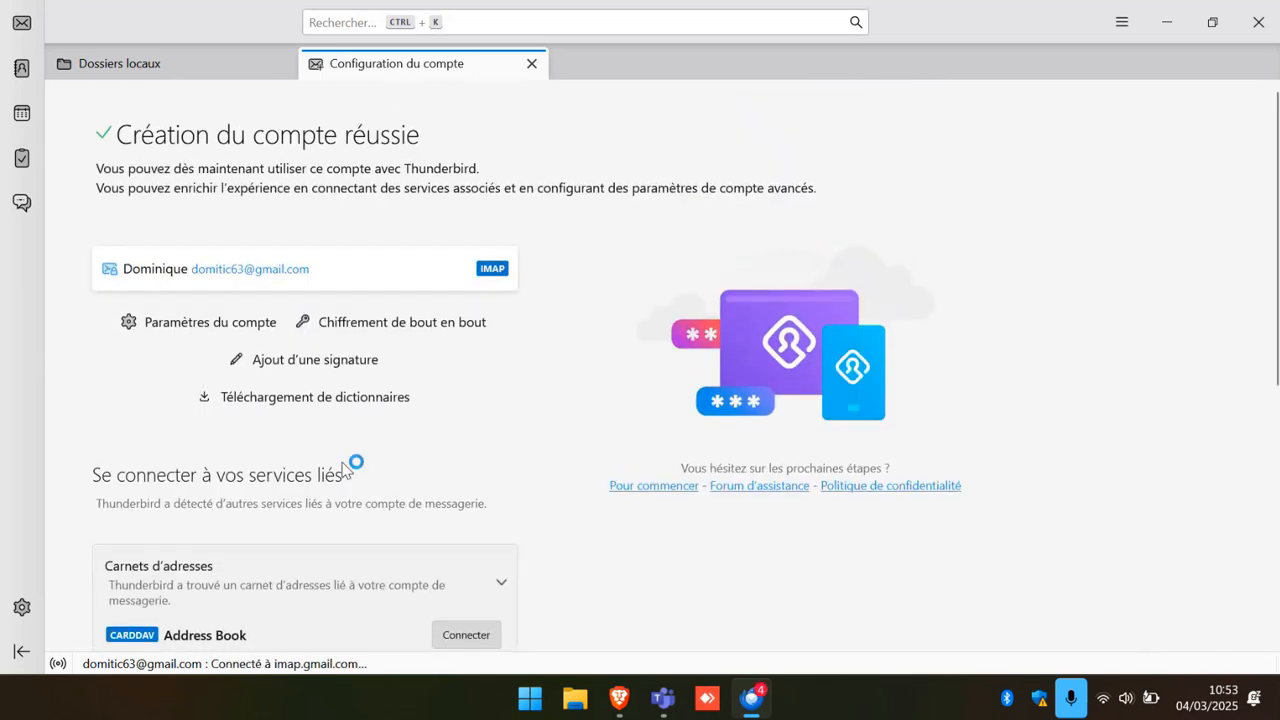
pyautogui.scroll(-1, 346, 470)
pyautogui.scroll(1, 342, 475)
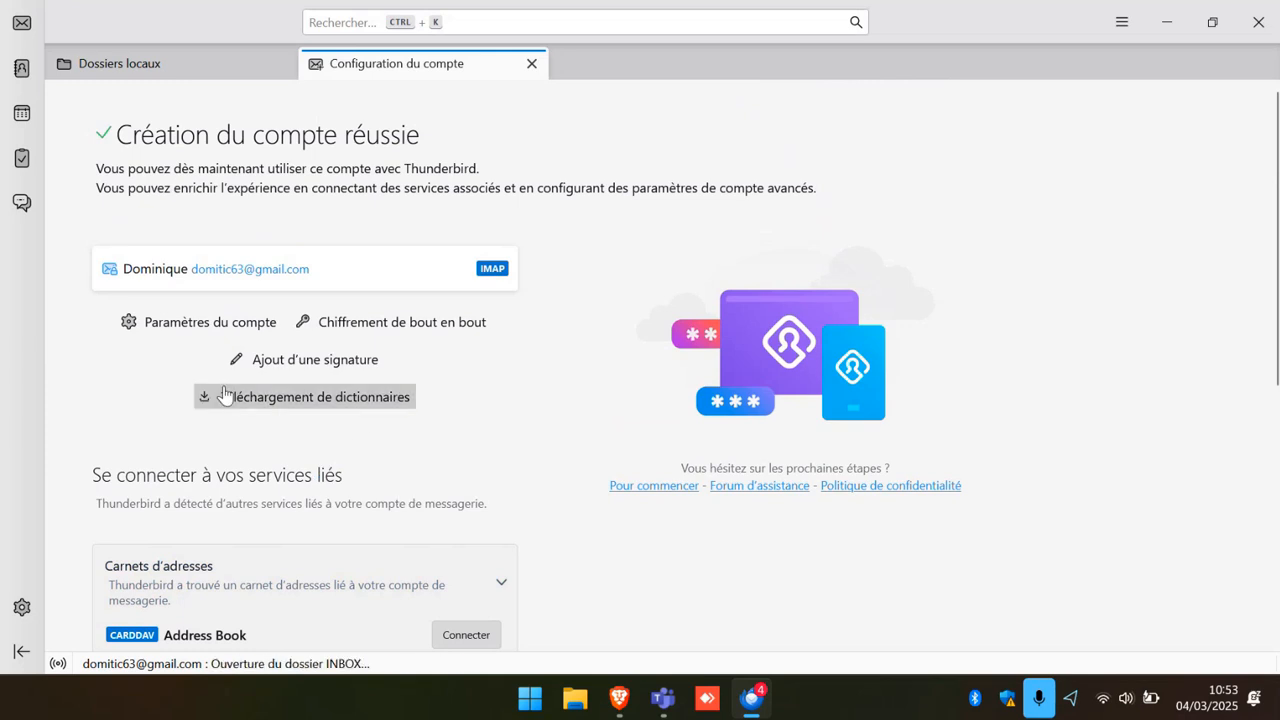
# Check the Gmail account's Courrier entrant with its 4 messages, then display the account overview page.
pyautogui.click(22, 32)
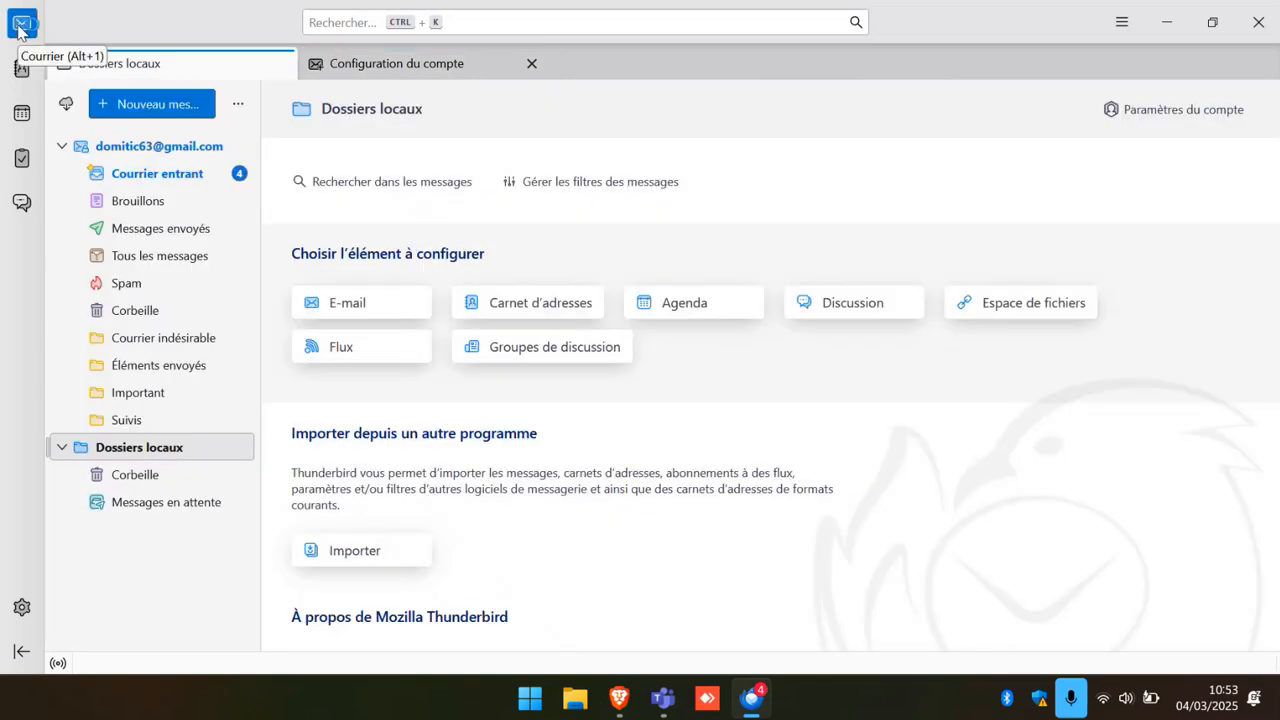
pyautogui.click(145, 176)
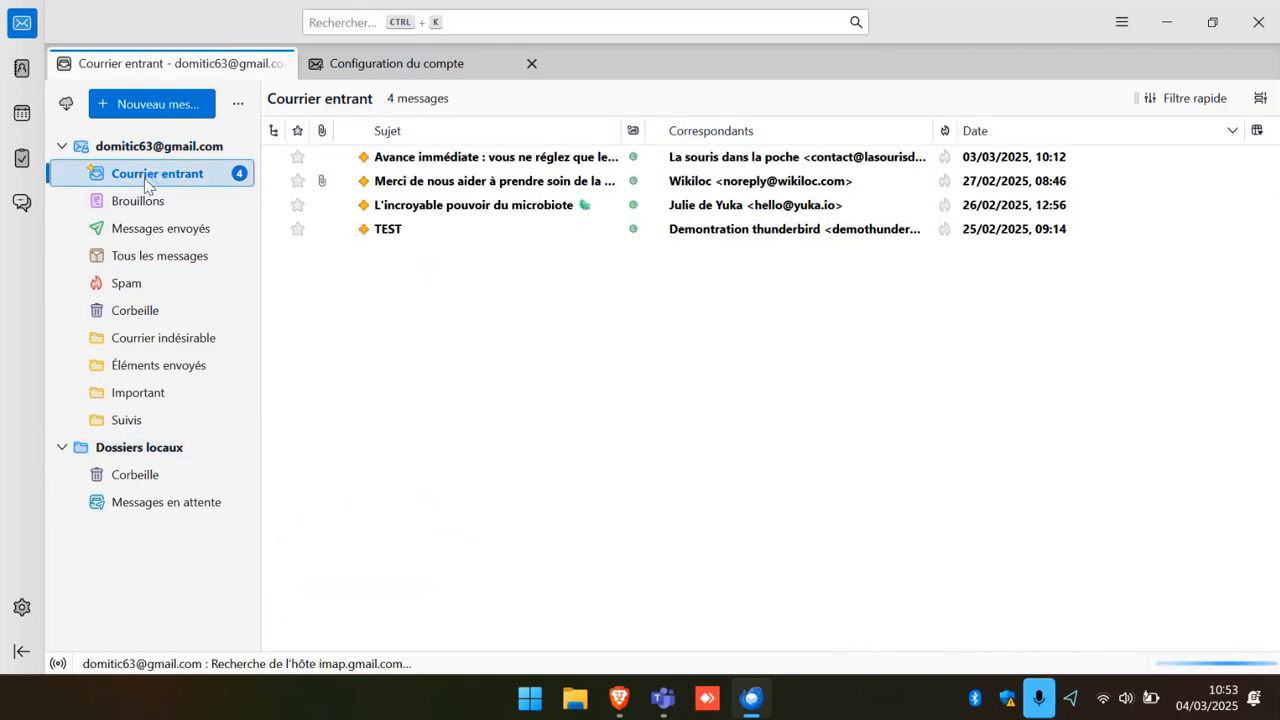
pyautogui.click(62, 150)
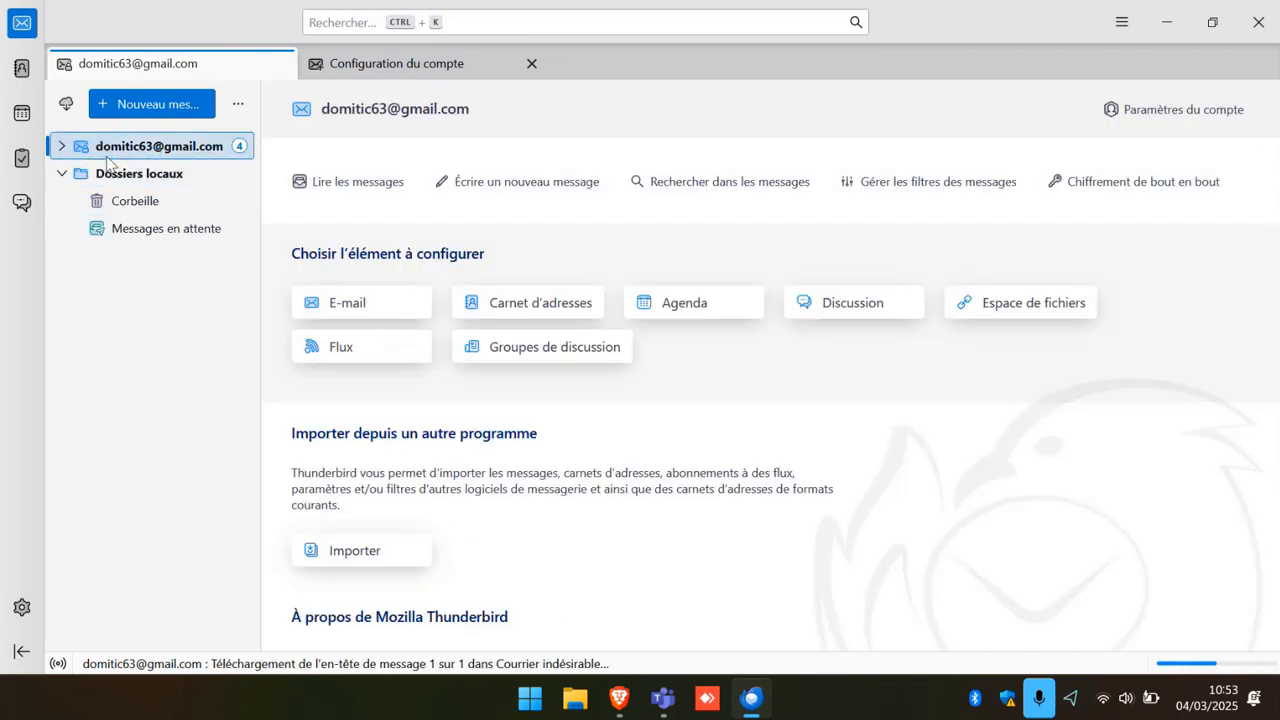
pyautogui.click(63, 147)
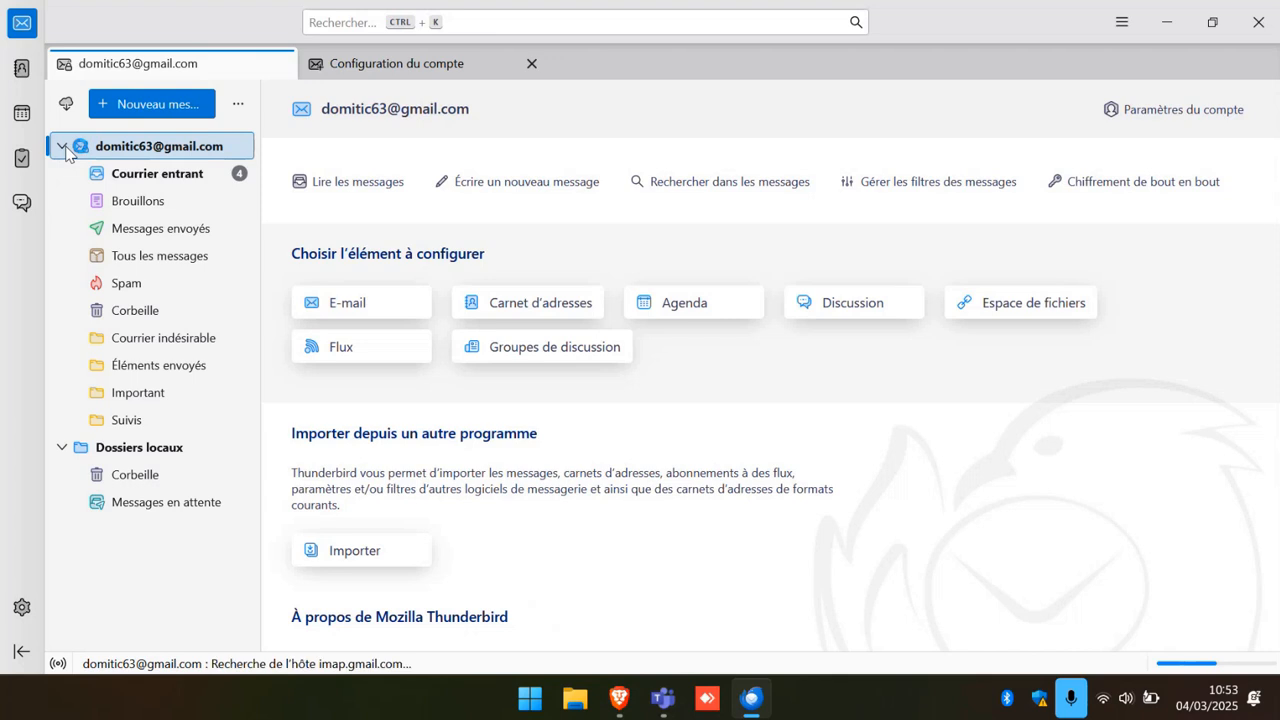
pyautogui.click(165, 175)
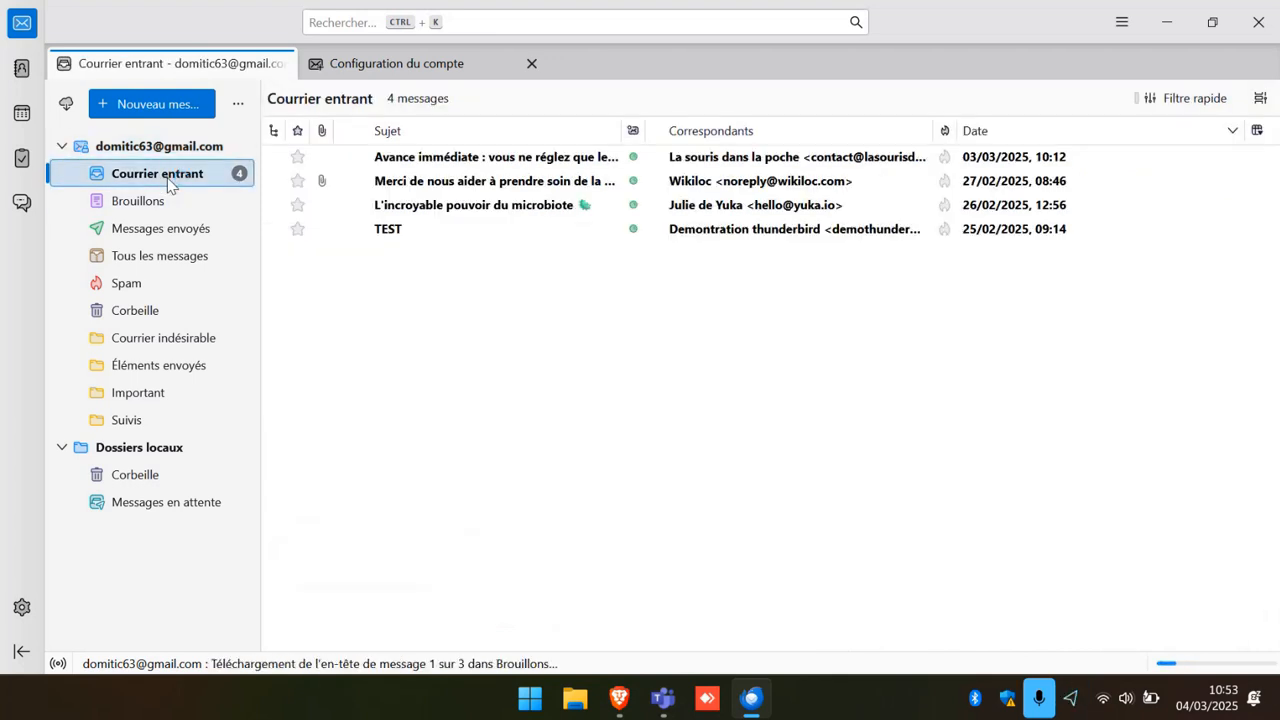
pyautogui.click(61, 147)
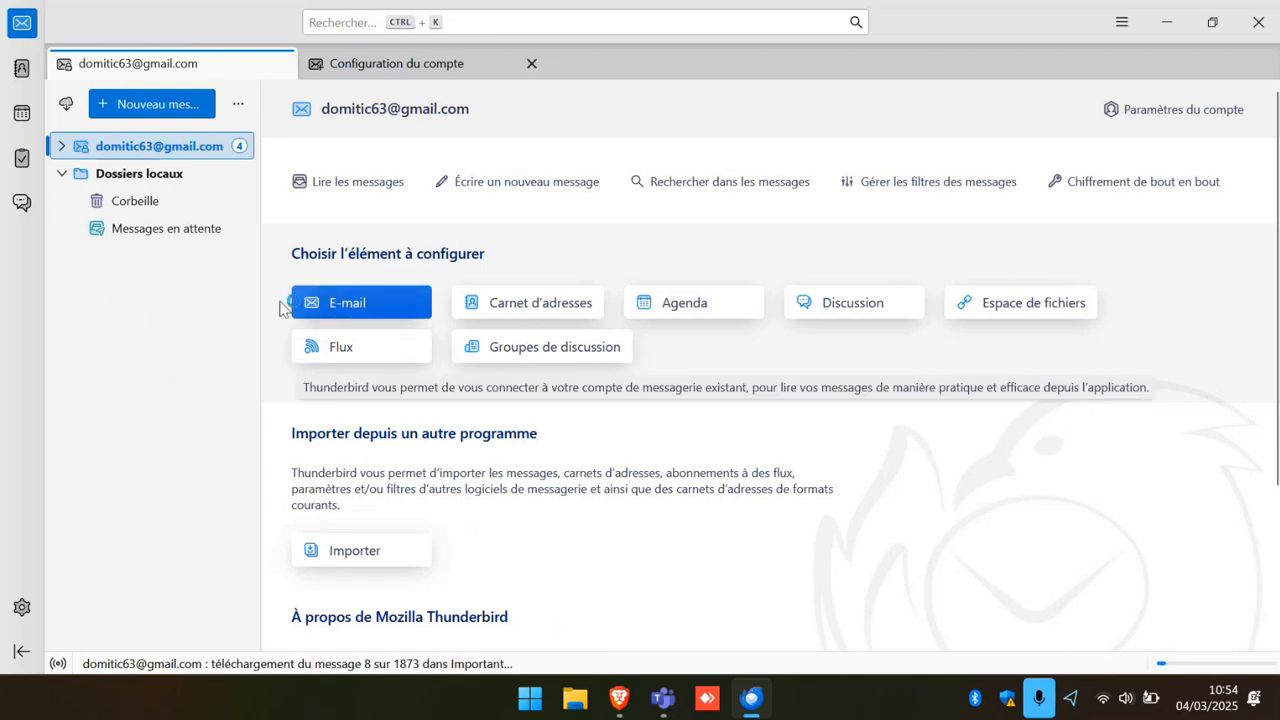
# Start a second account and move the Orange address from the name field into Adresse e-mail.
pyautogui.click(360, 311)
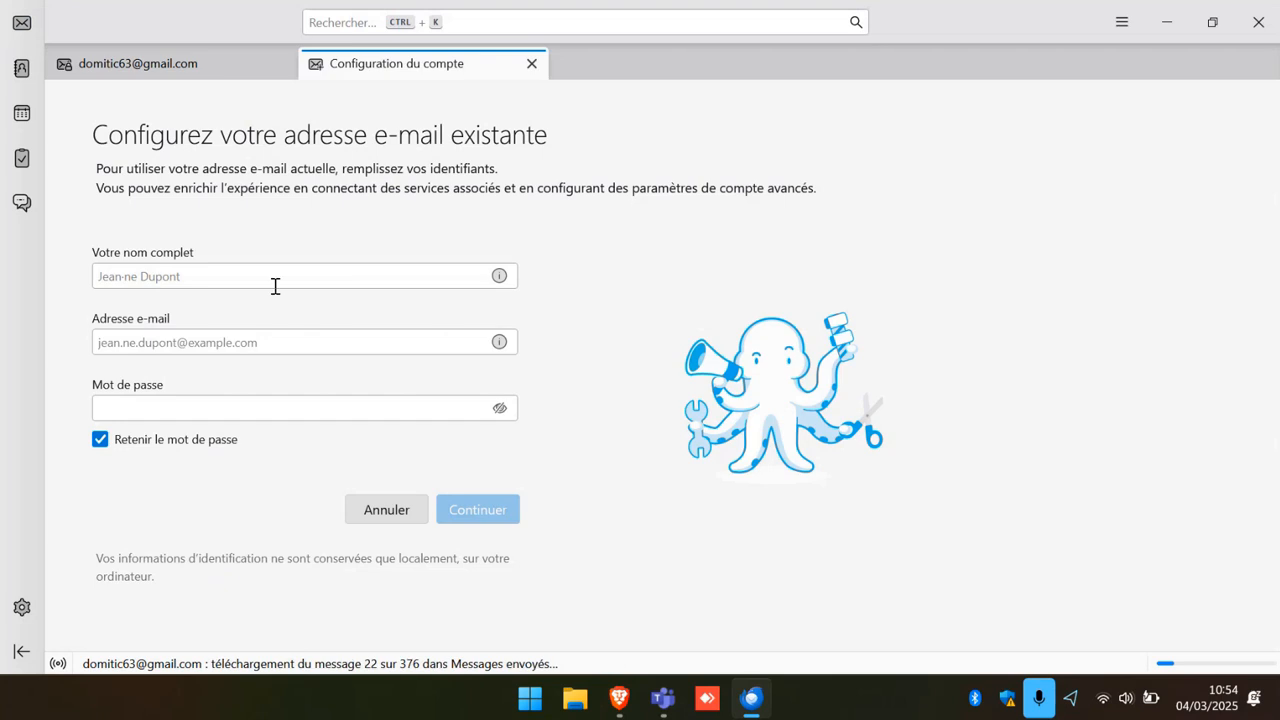
pyautogui.click(134, 277)
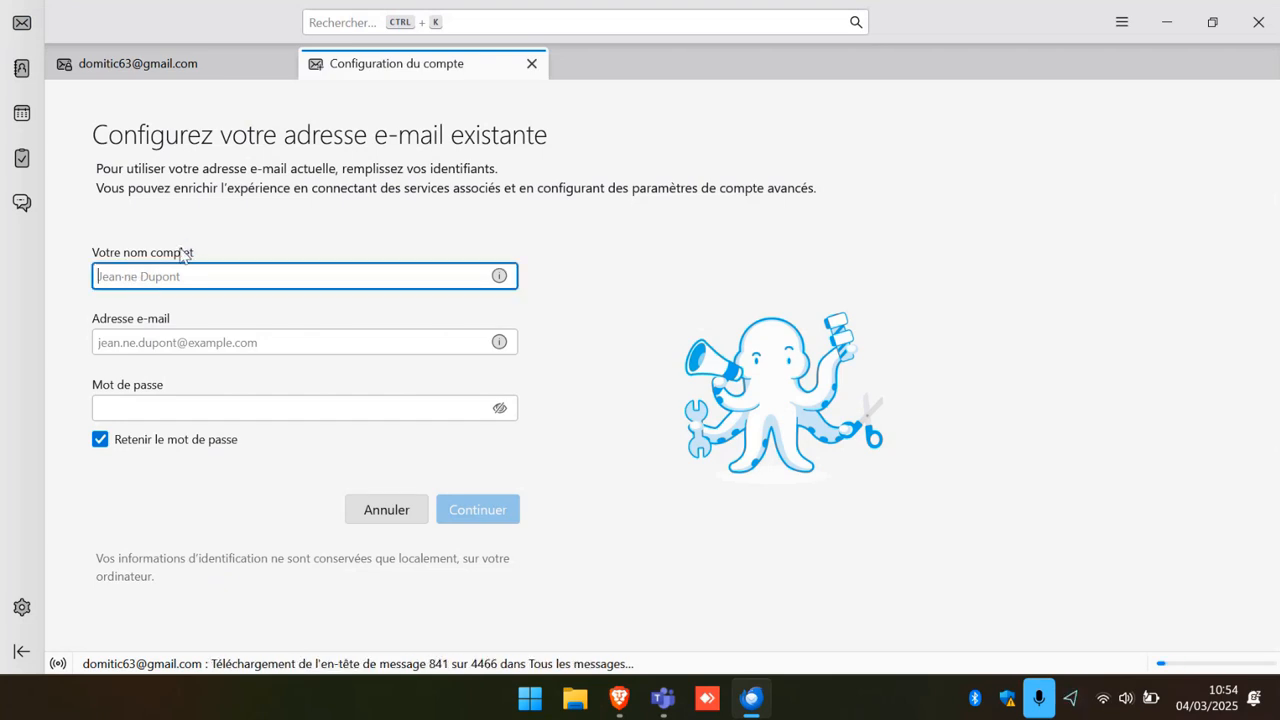
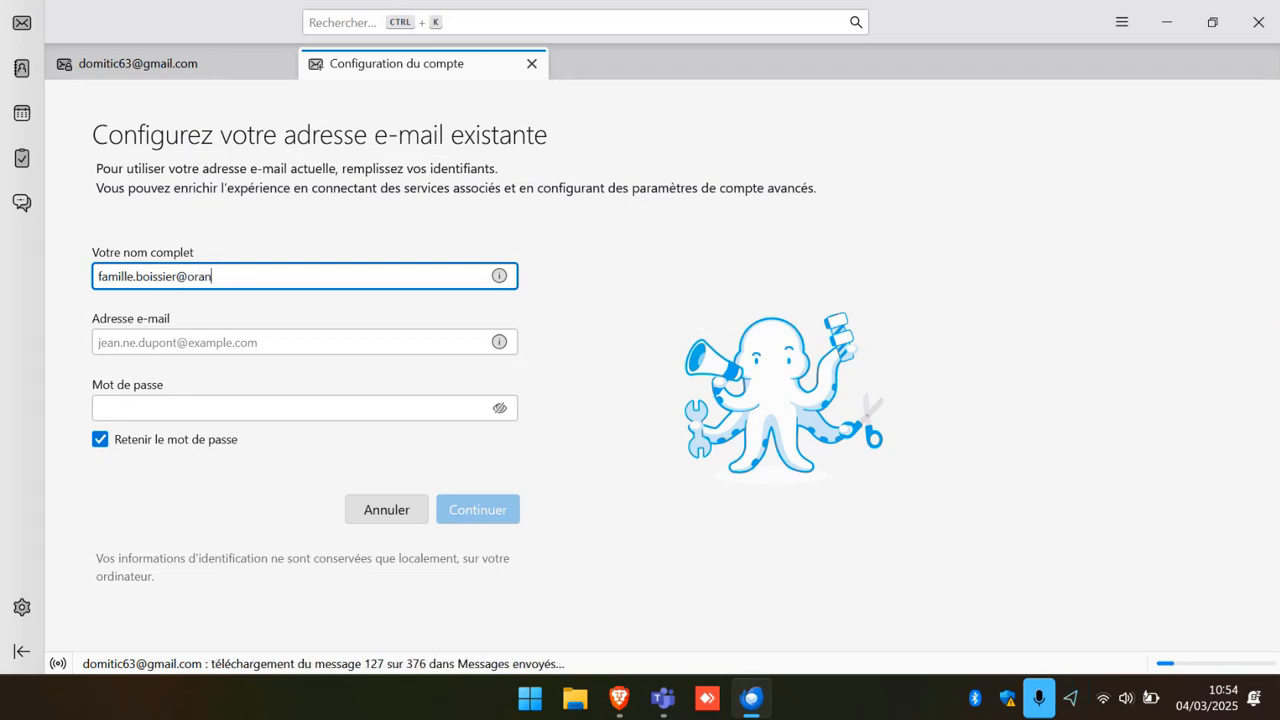
pyautogui.moveTo(278, 276); pyautogui.dragTo(100, 281)
pyautogui.rightClick(149, 278)
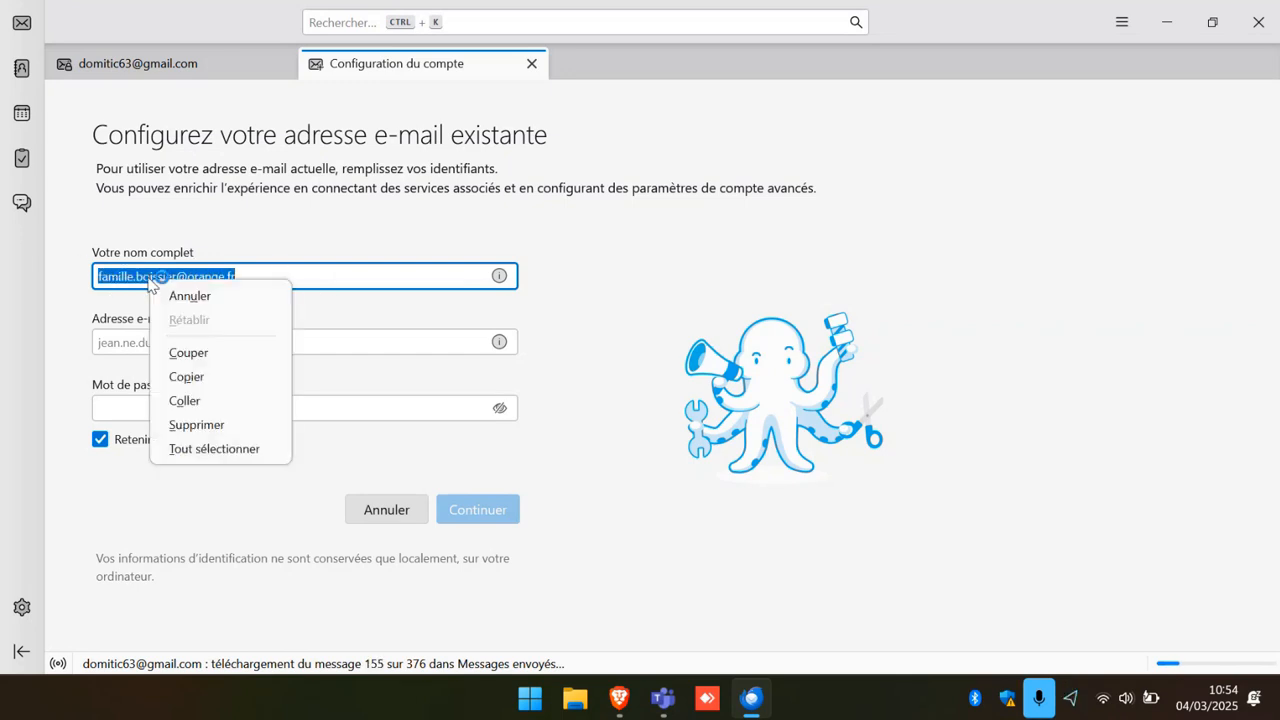
pyautogui.click(207, 353)
pyautogui.click(128, 346)
pyautogui.rightClick(128, 346)
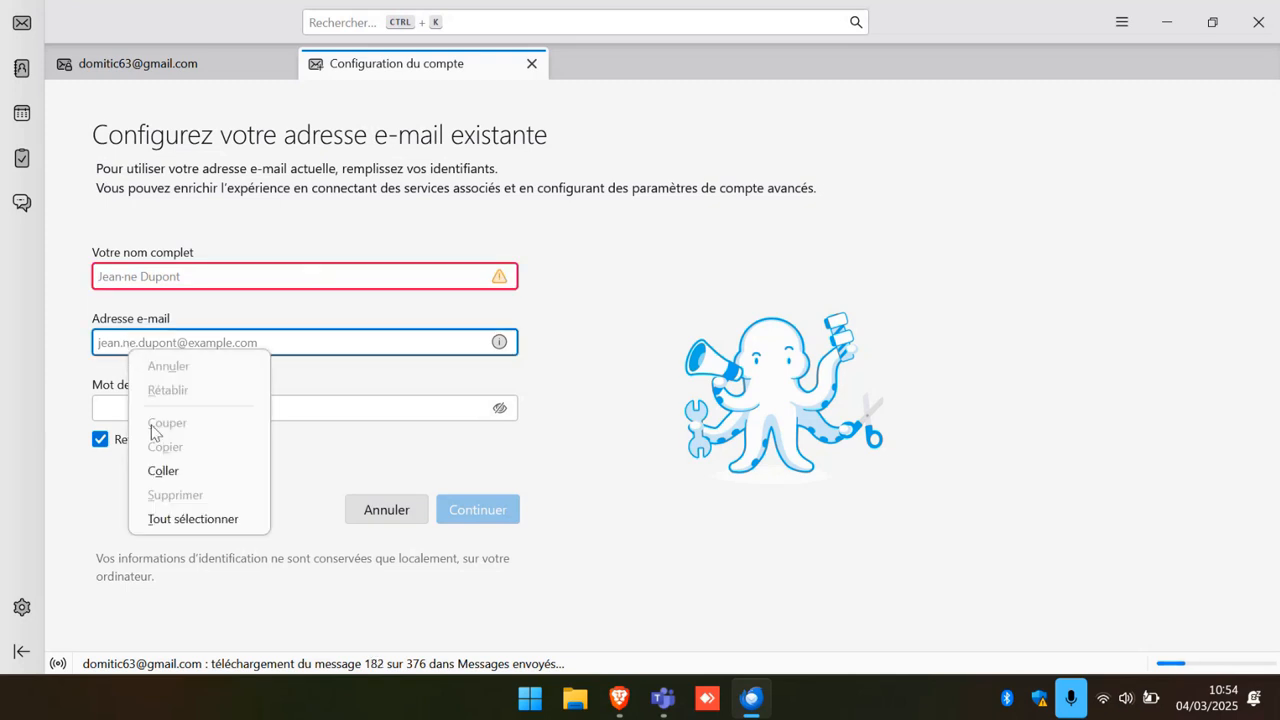
pyautogui.click(158, 474)
# Enter the family surname as the full name and type the account password.
pyautogui.click(129, 275)
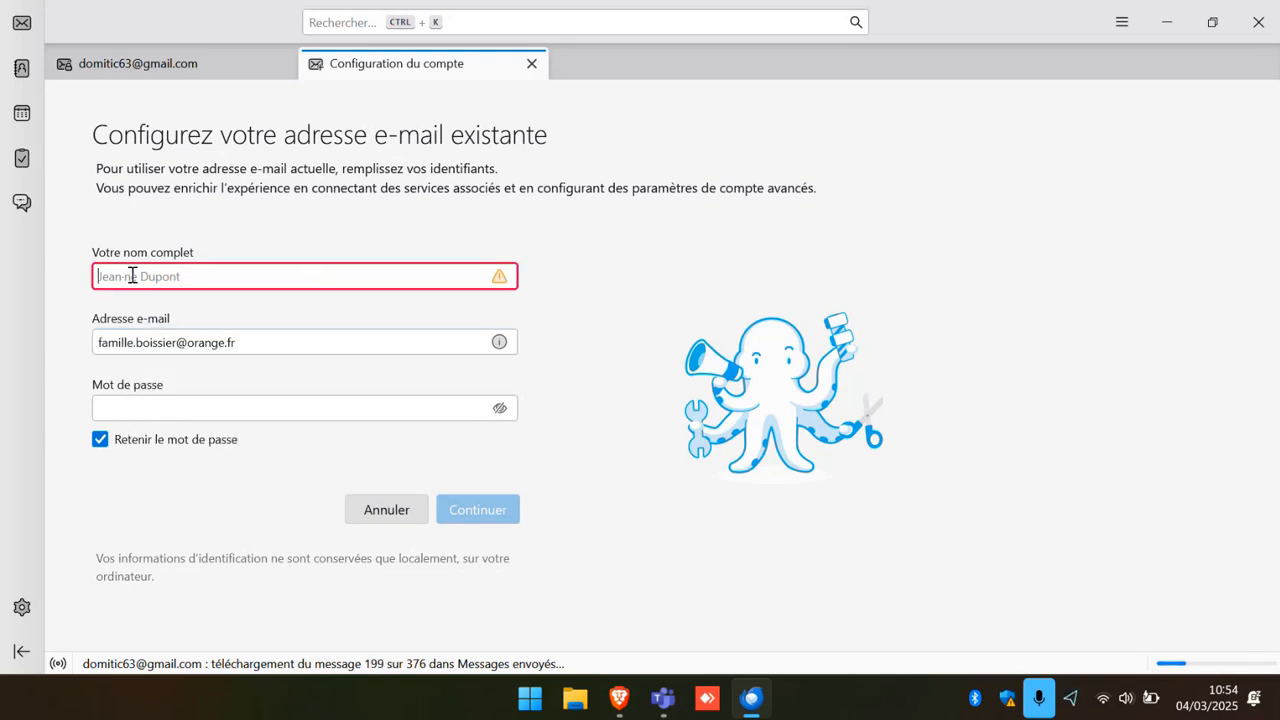
pyautogui.write('B')
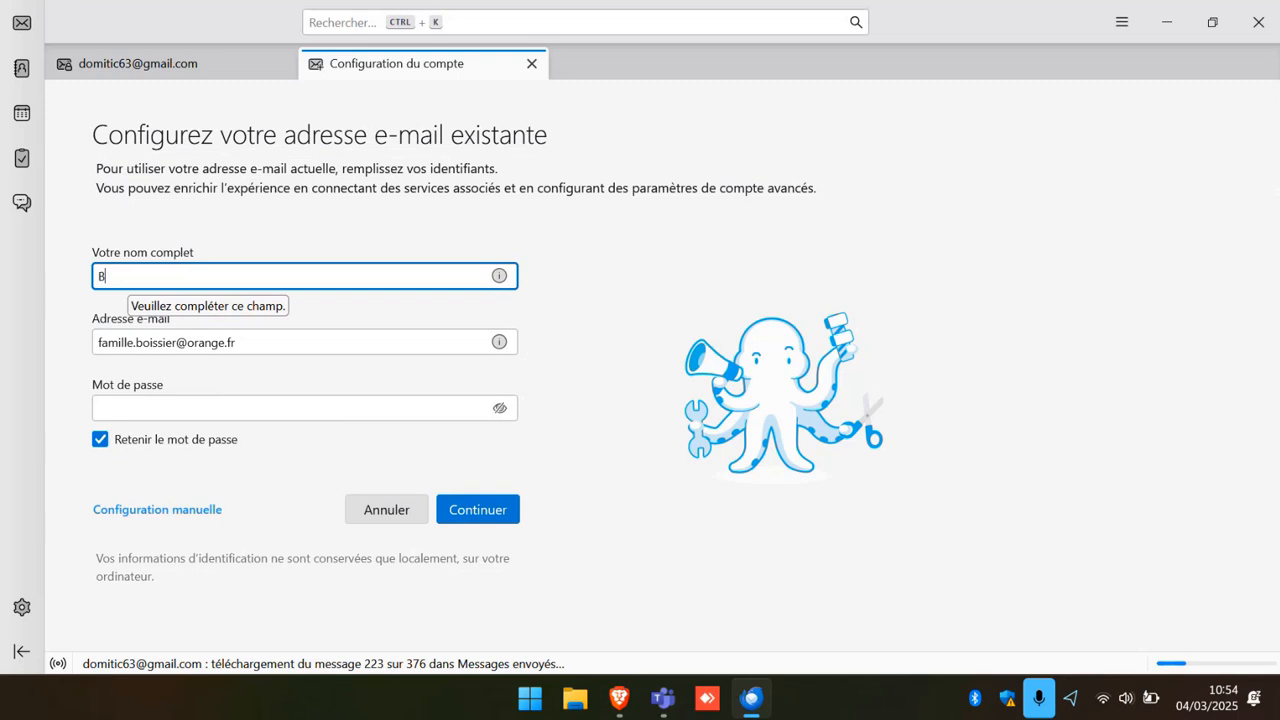
pyautogui.write('OISSIE')
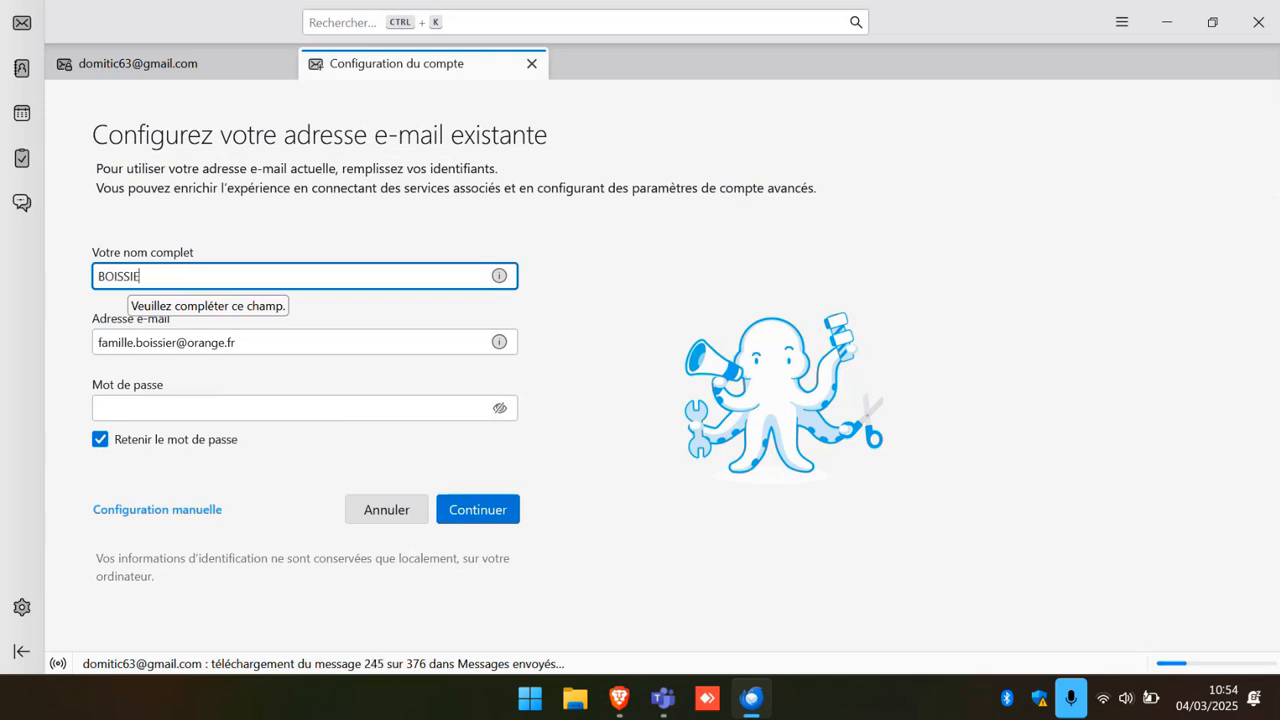
pyautogui.write('R')
pyautogui.click(124, 401)
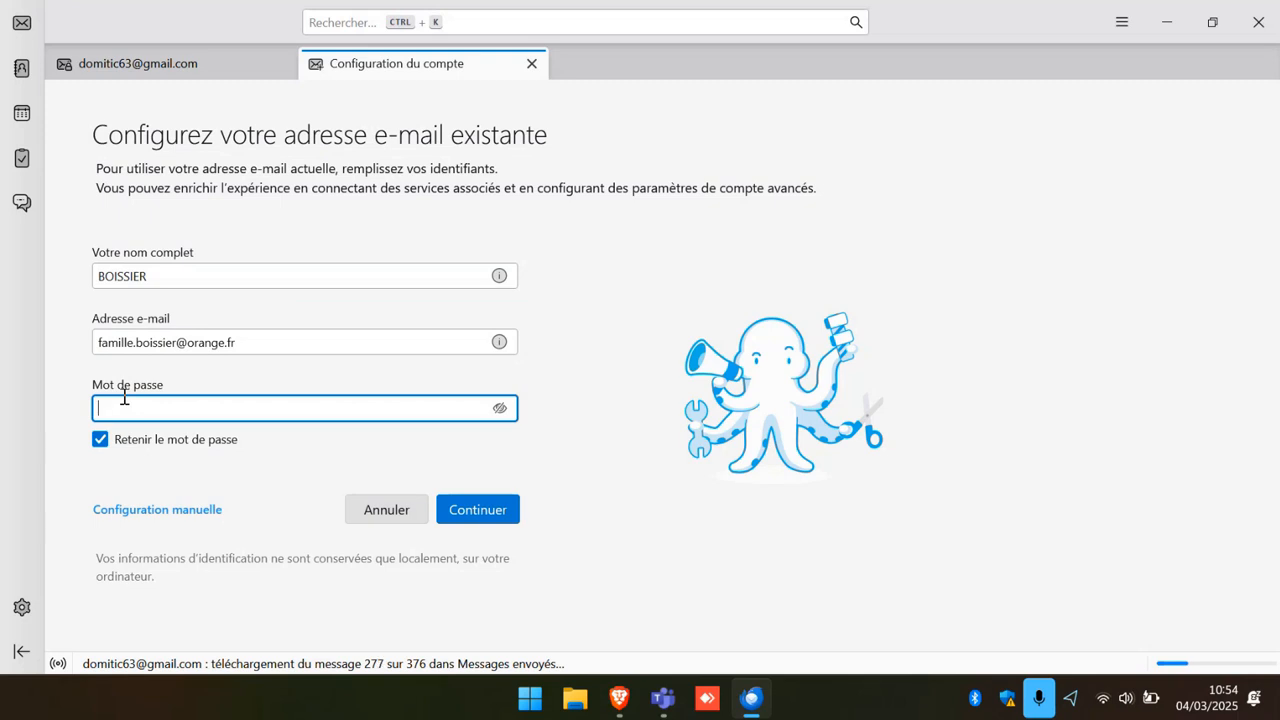
pyautogui.write('••••••••')
pyautogui.write('•')
# Submit the Orange details and confirm the IMAP configuration (imap.orange.fr, smtp.orange.fr) with Terminé.
pyautogui.click(469, 512)
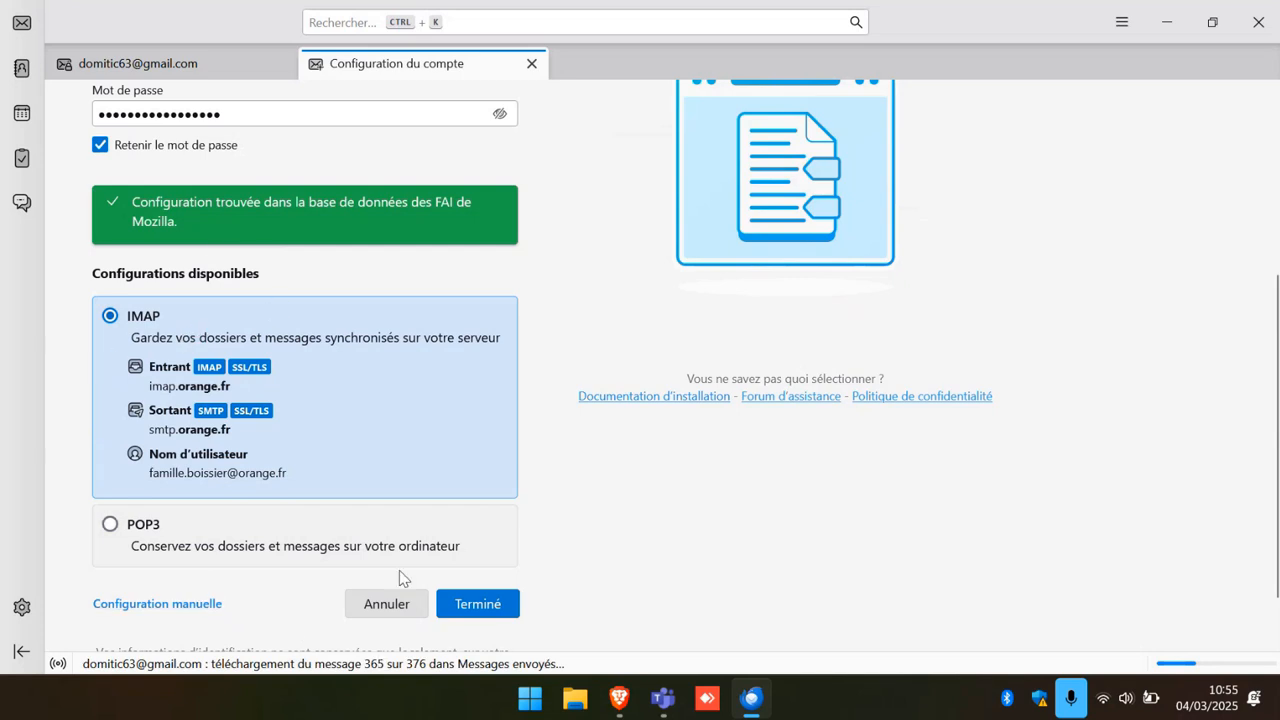
pyautogui.click(508, 612)
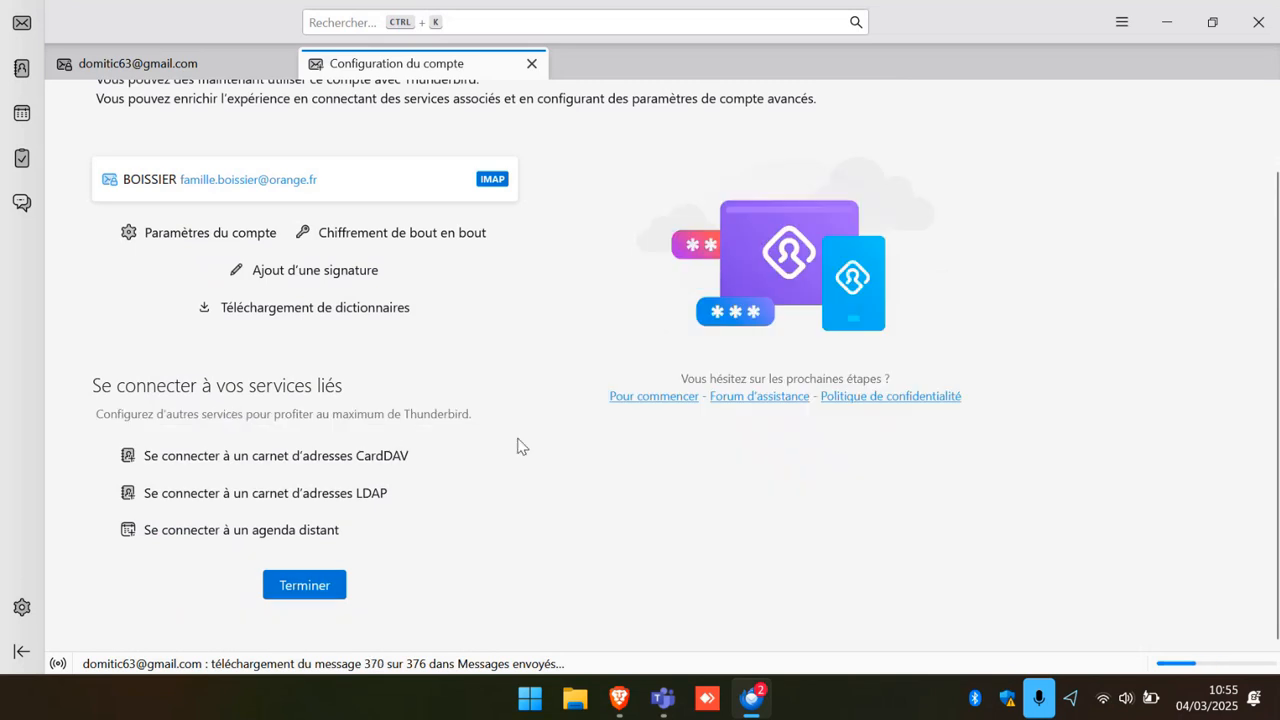
pyautogui.scroll(2, 517, 445)
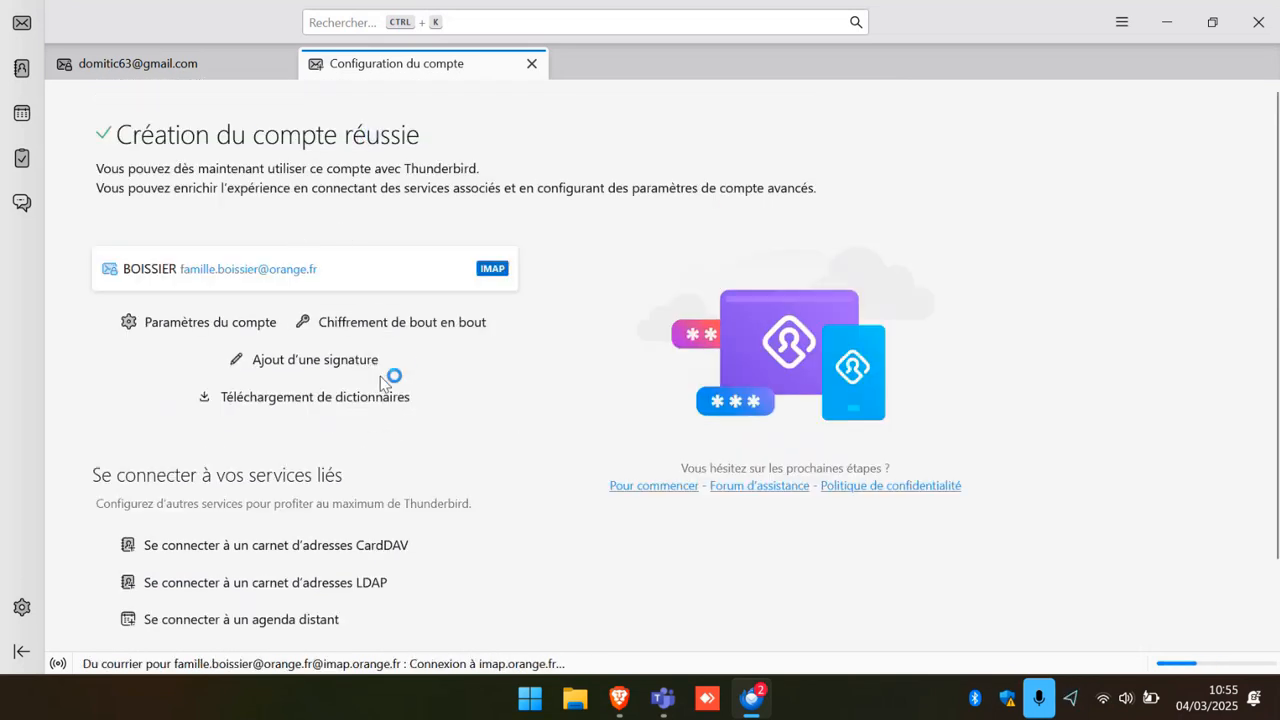
# Back in the mail view, collapse local folders, expand Gmail and Orange, and open each inbox.
pyautogui.click(22, 30)
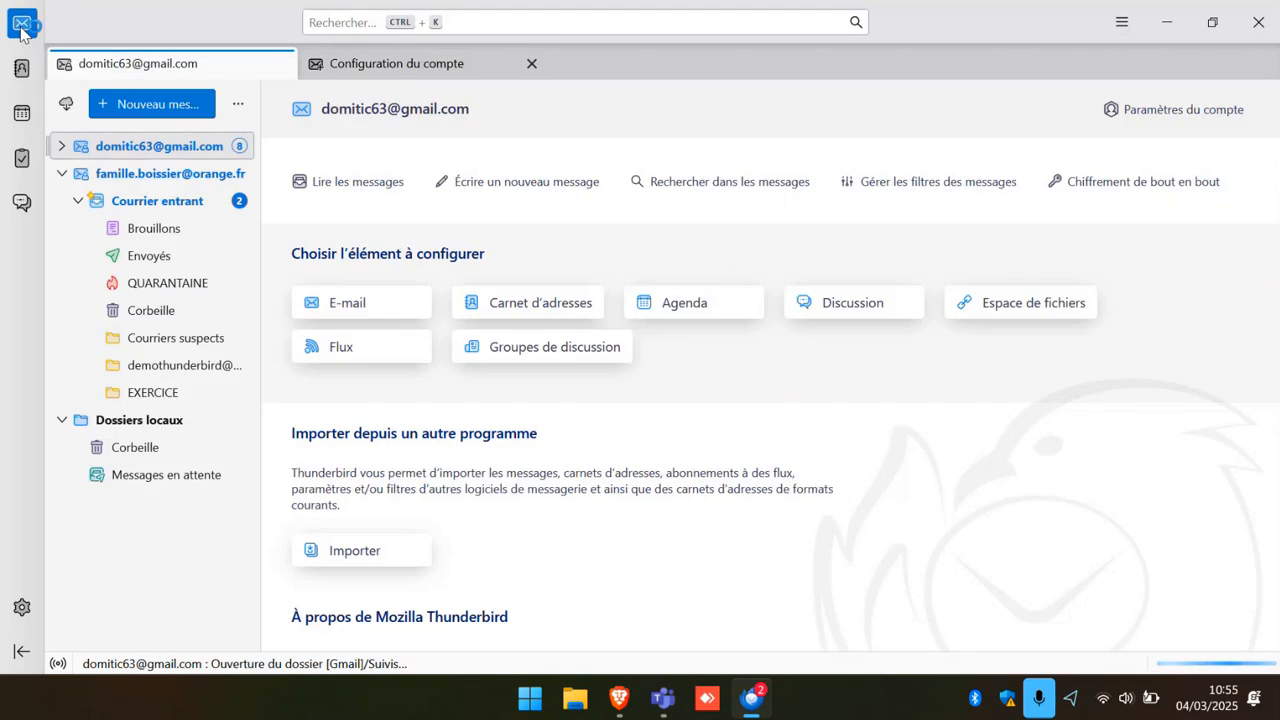
pyautogui.click(63, 175)
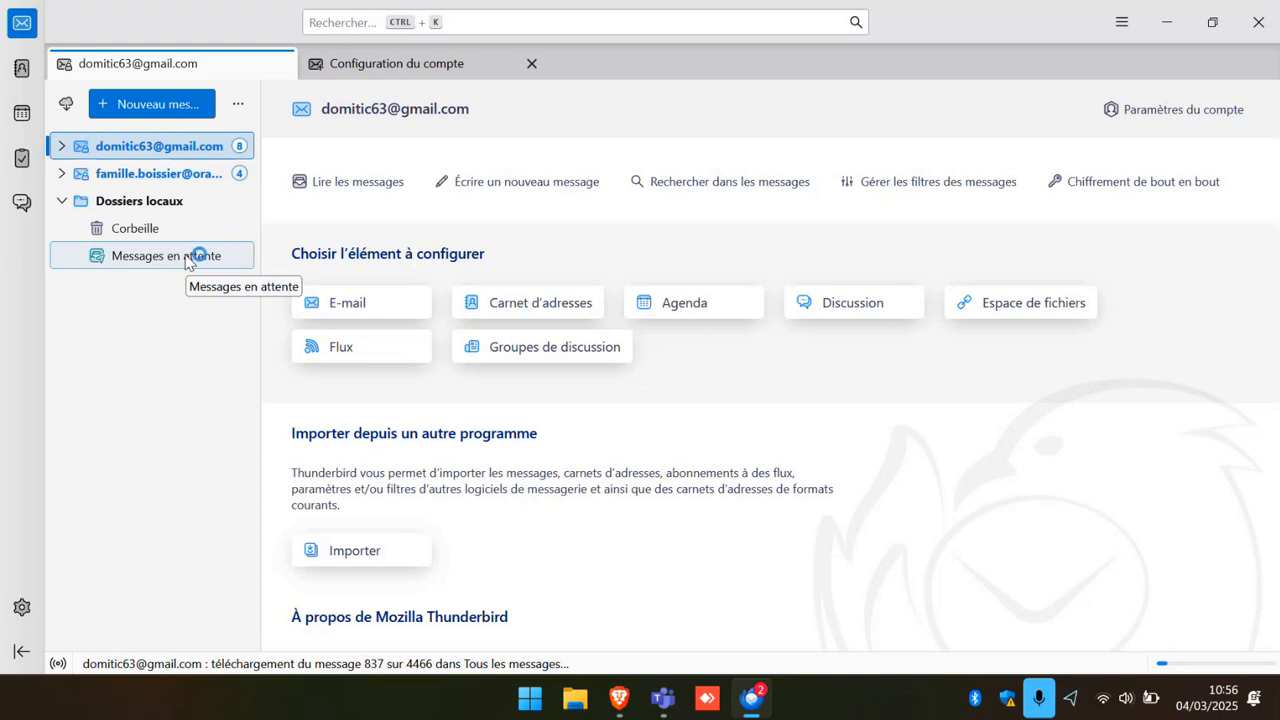
pyautogui.click(62, 201)
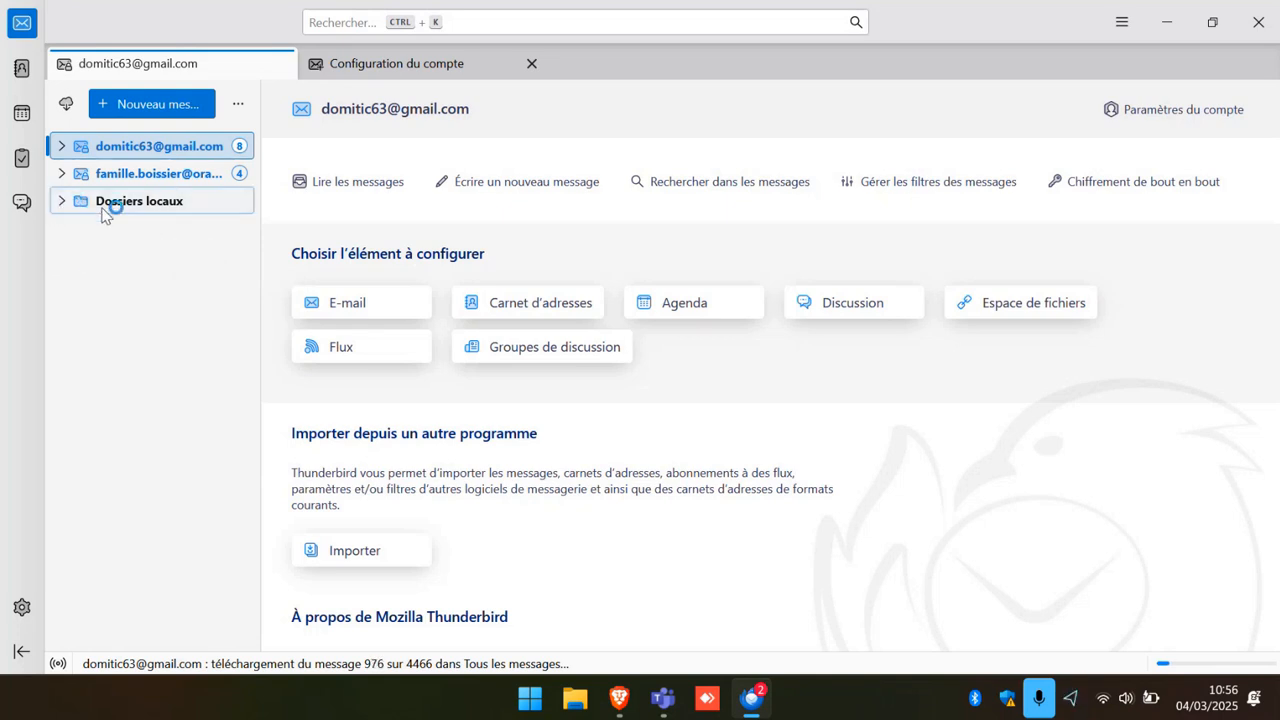
pyautogui.click(60, 147)
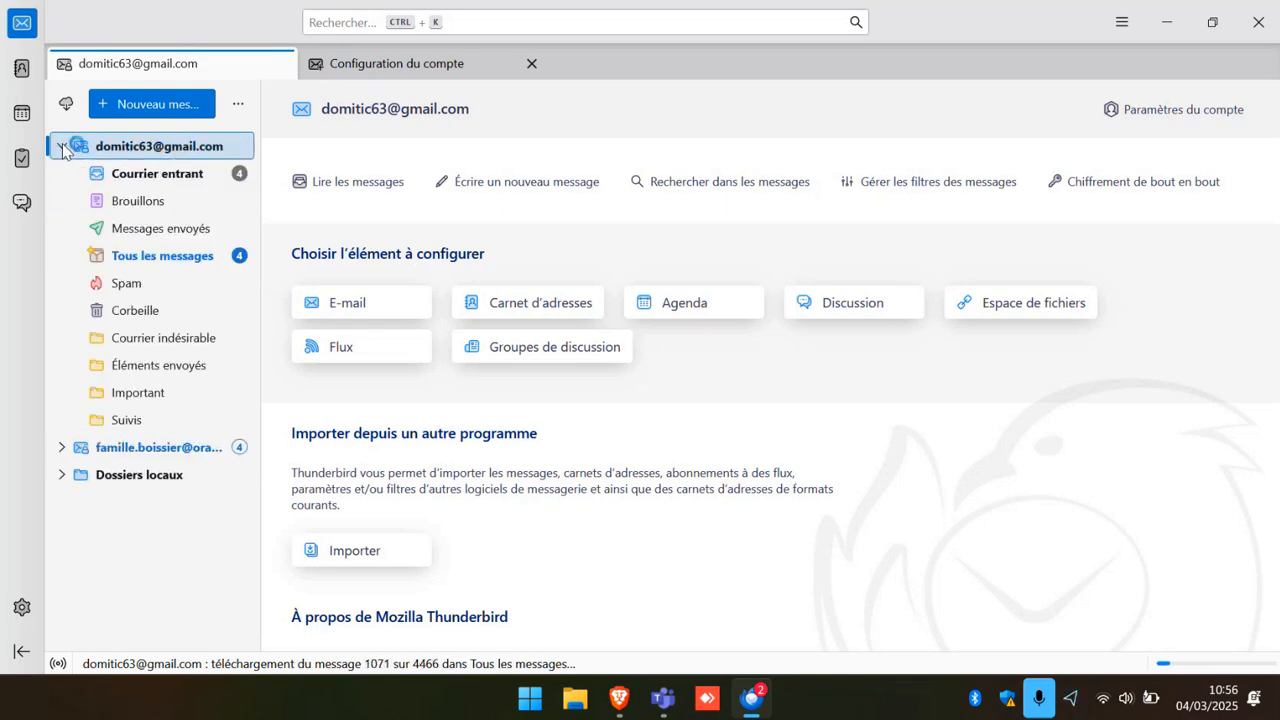
pyautogui.click(160, 174)
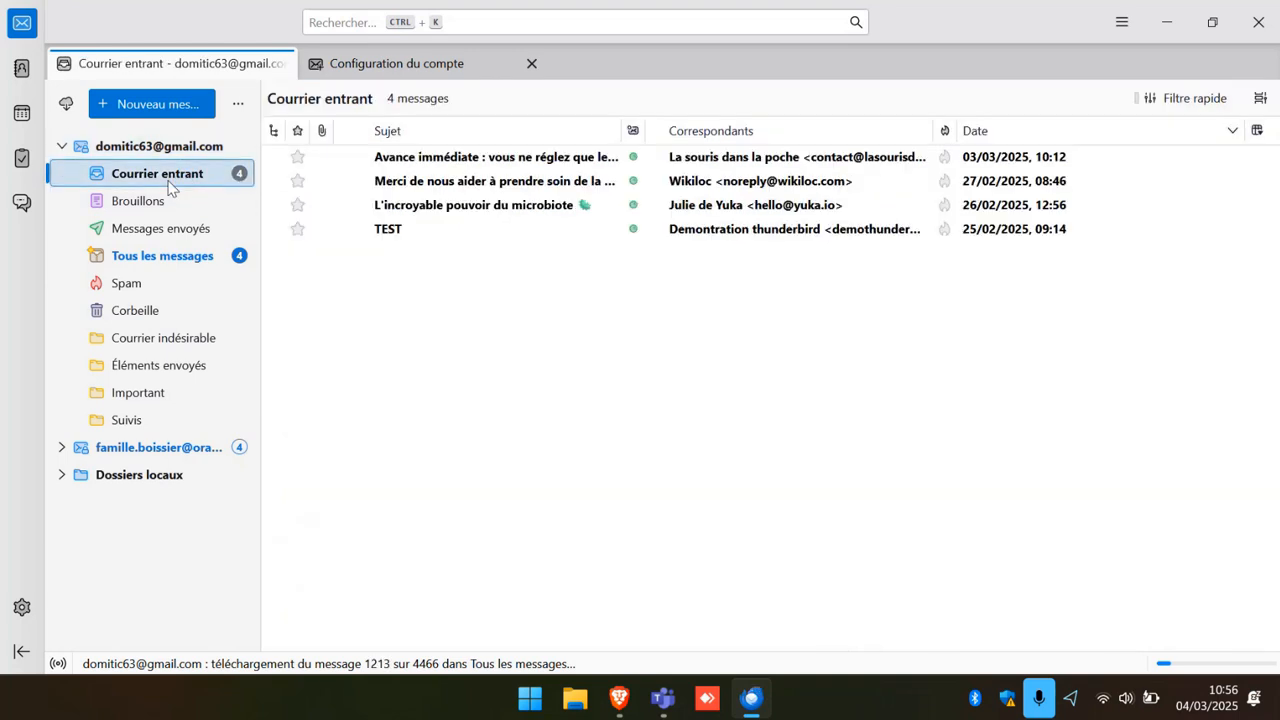
pyautogui.click(62, 447)
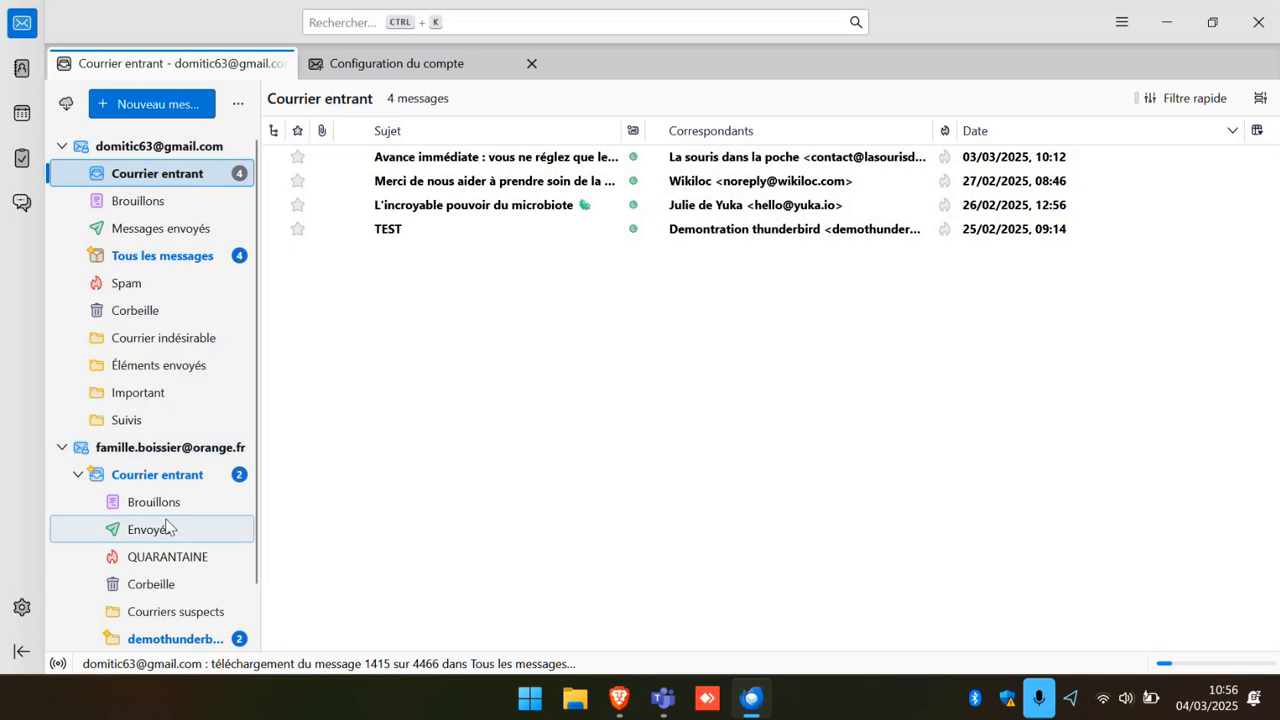
pyautogui.click(168, 478)
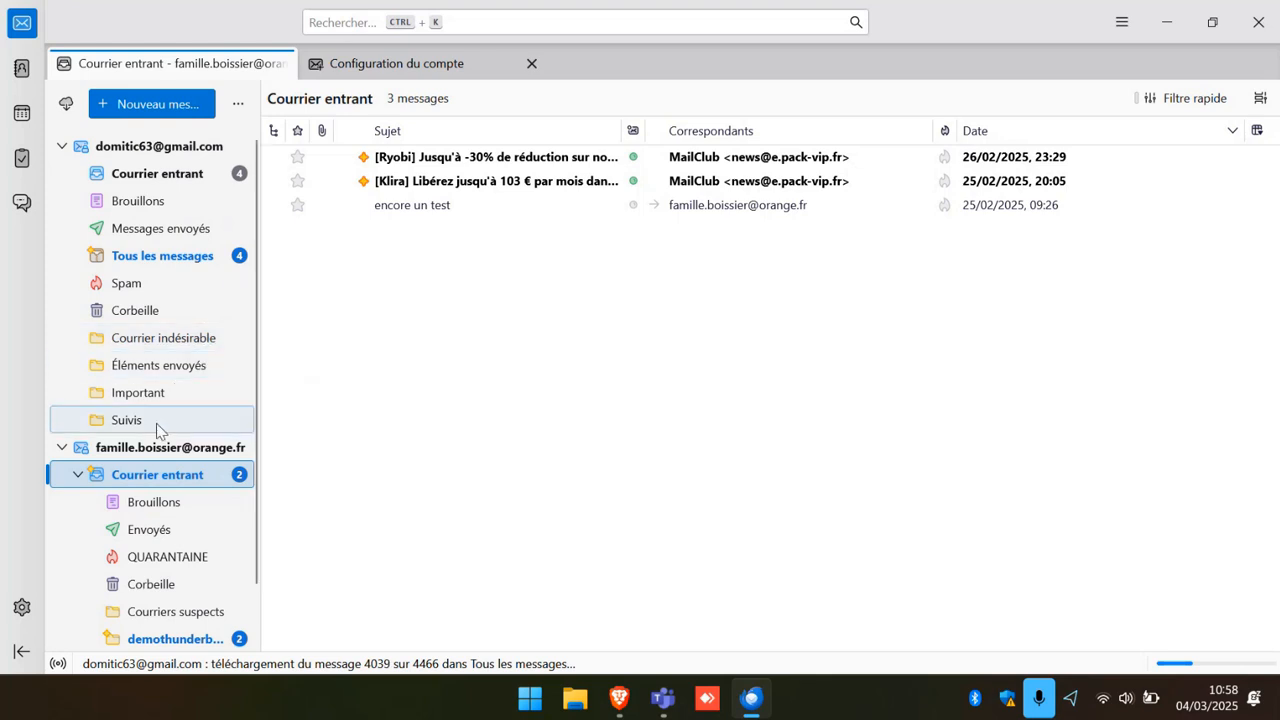
# Browse the Spam, Courrier indésirable and Tous les messages folders, then collapse Gmail to its overview.
pyautogui.scroll(-1, 160, 424)
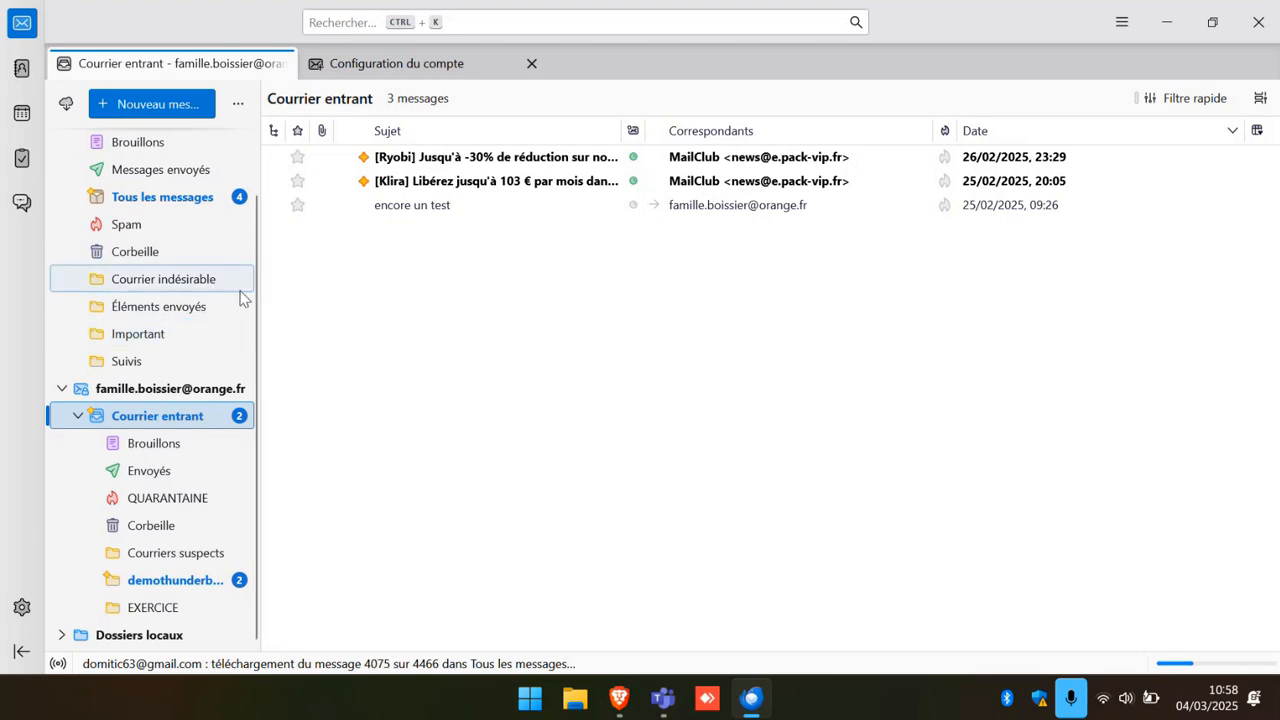
pyautogui.click(128, 228)
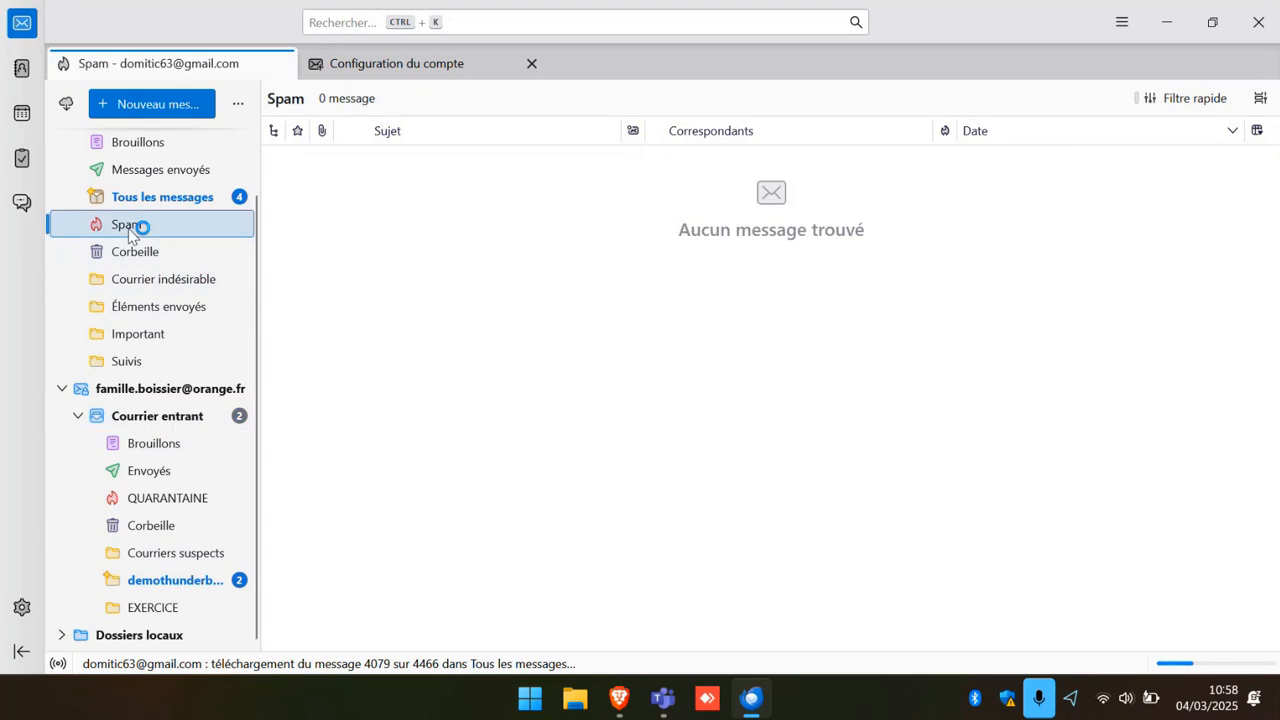
pyautogui.click(166, 284)
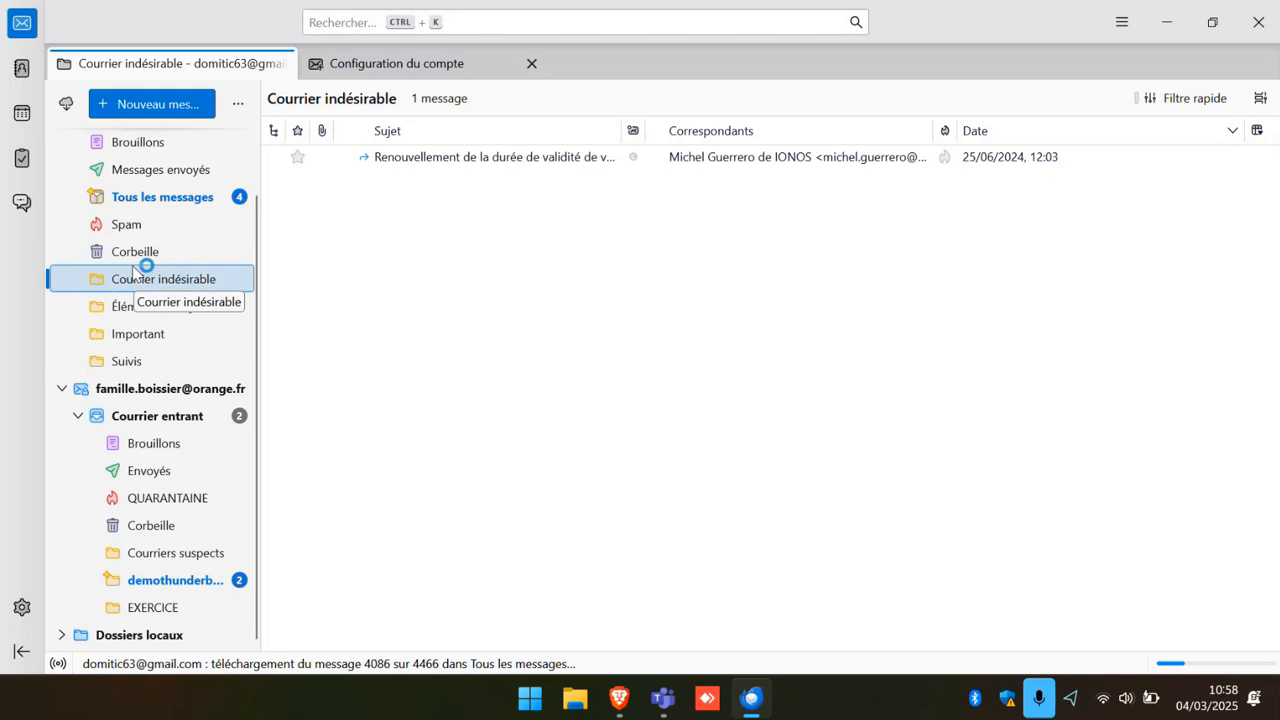
pyautogui.click(126, 201)
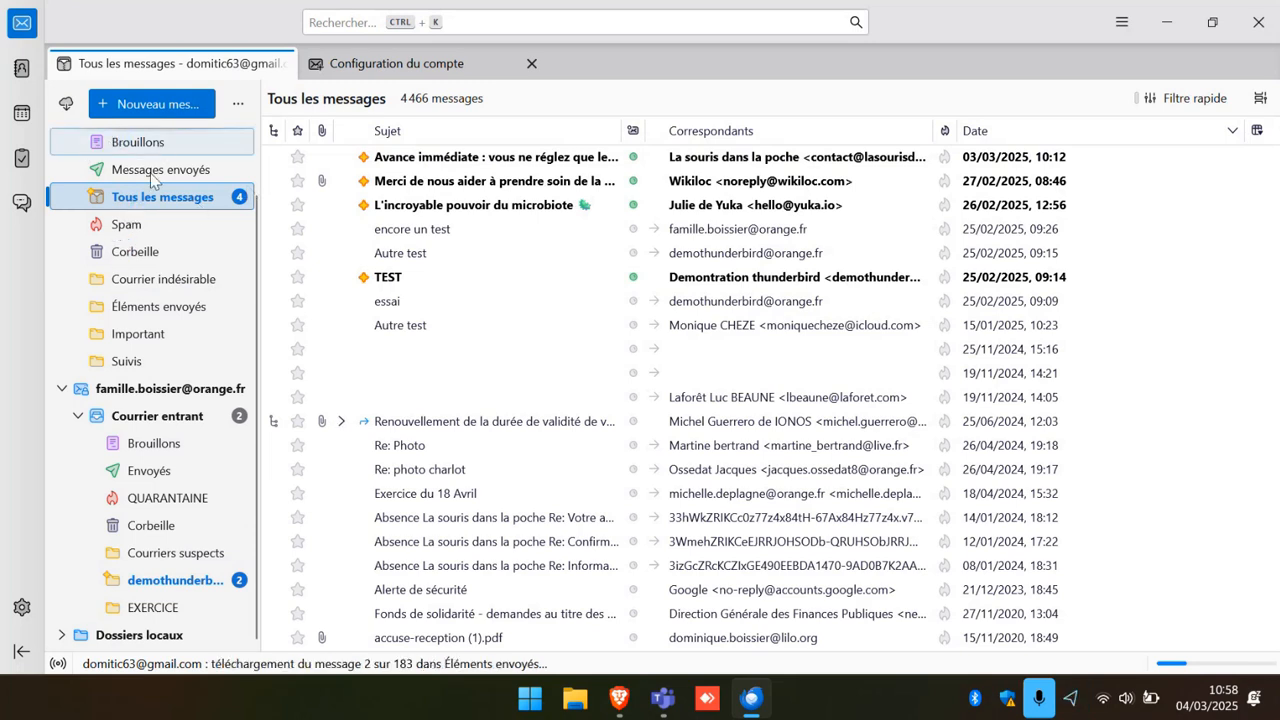
pyautogui.scroll(2, 150, 173)
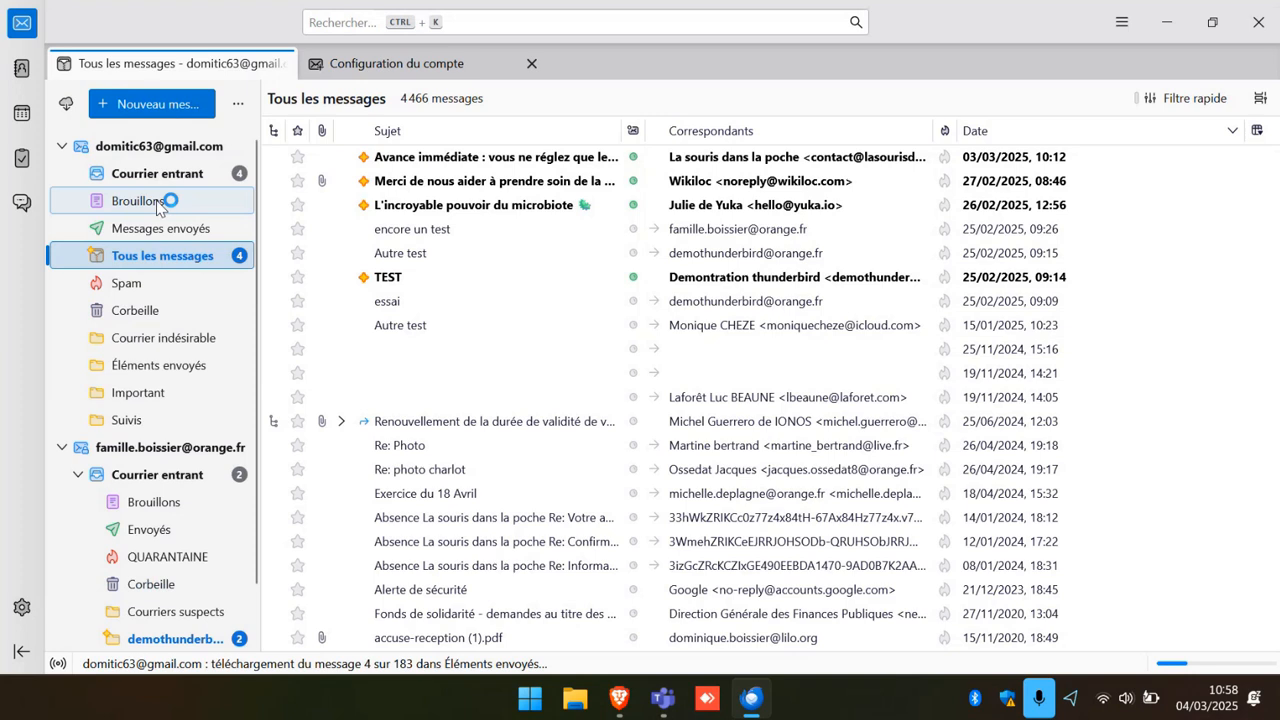
pyautogui.click(63, 147)
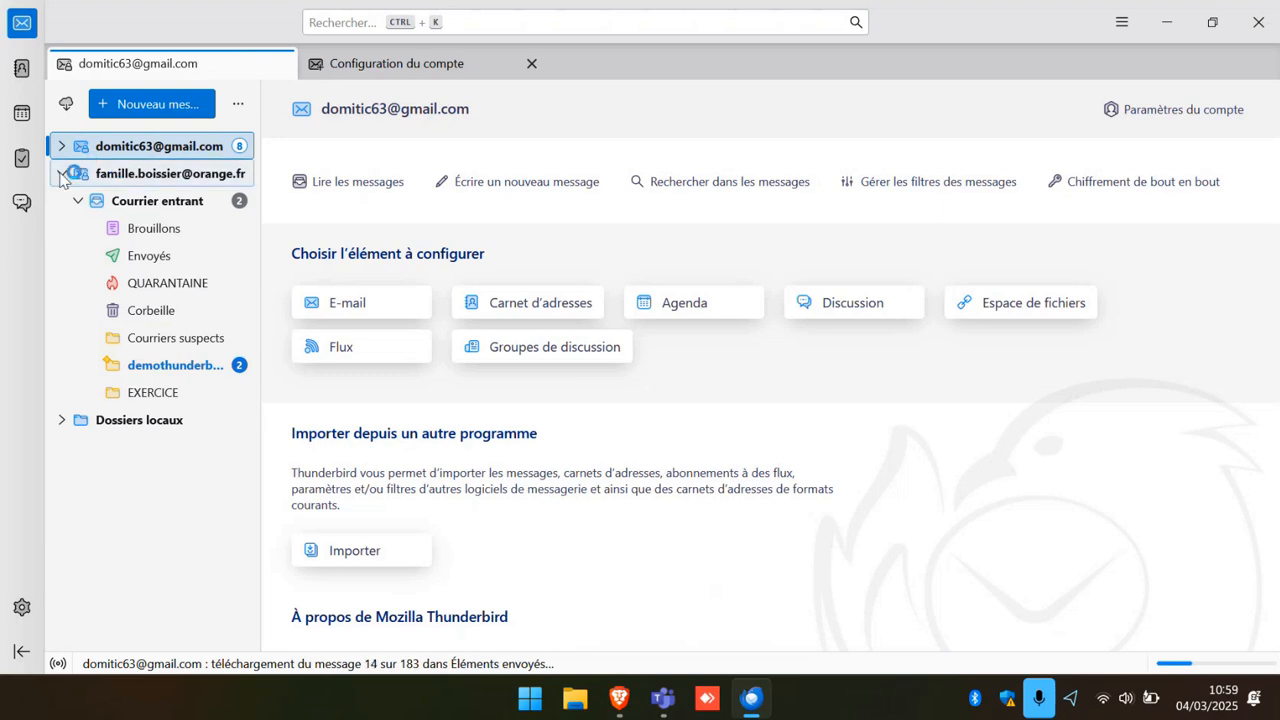
# Collapse Orange, expand Gmail, and open Paramètres du compte for the Gmail account.
pyautogui.click(62, 174)
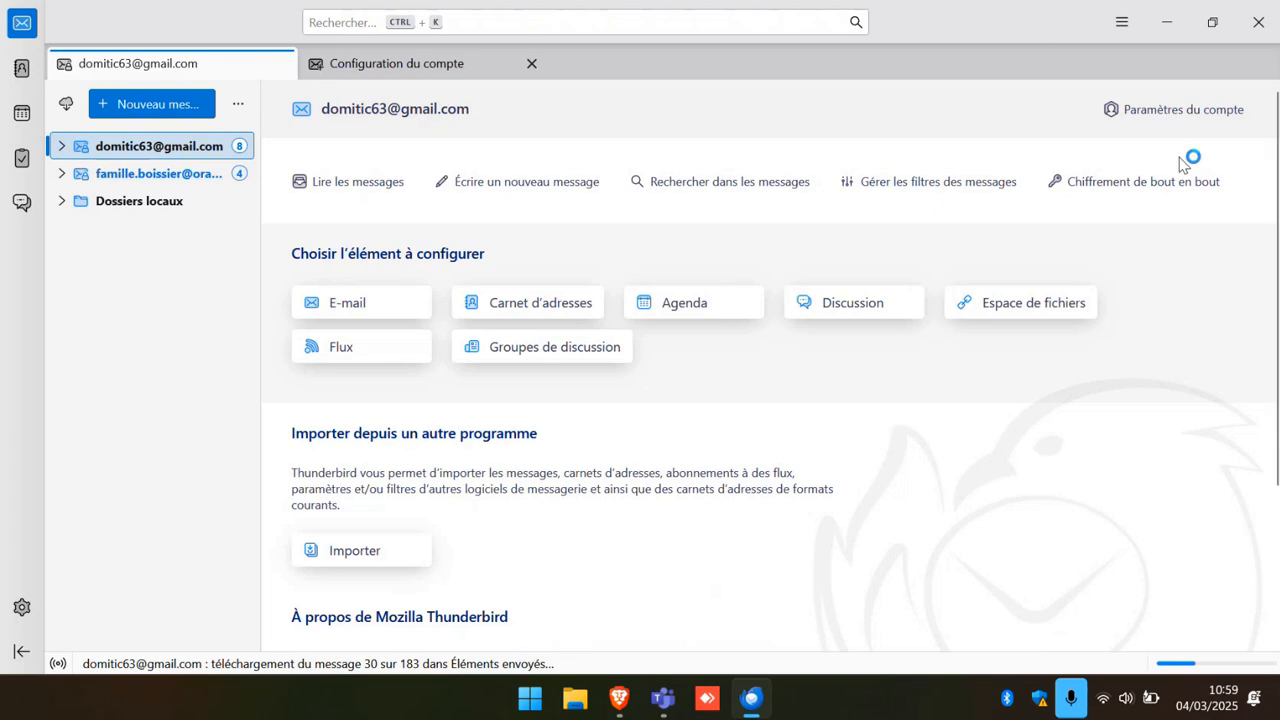
pyautogui.click(61, 146)
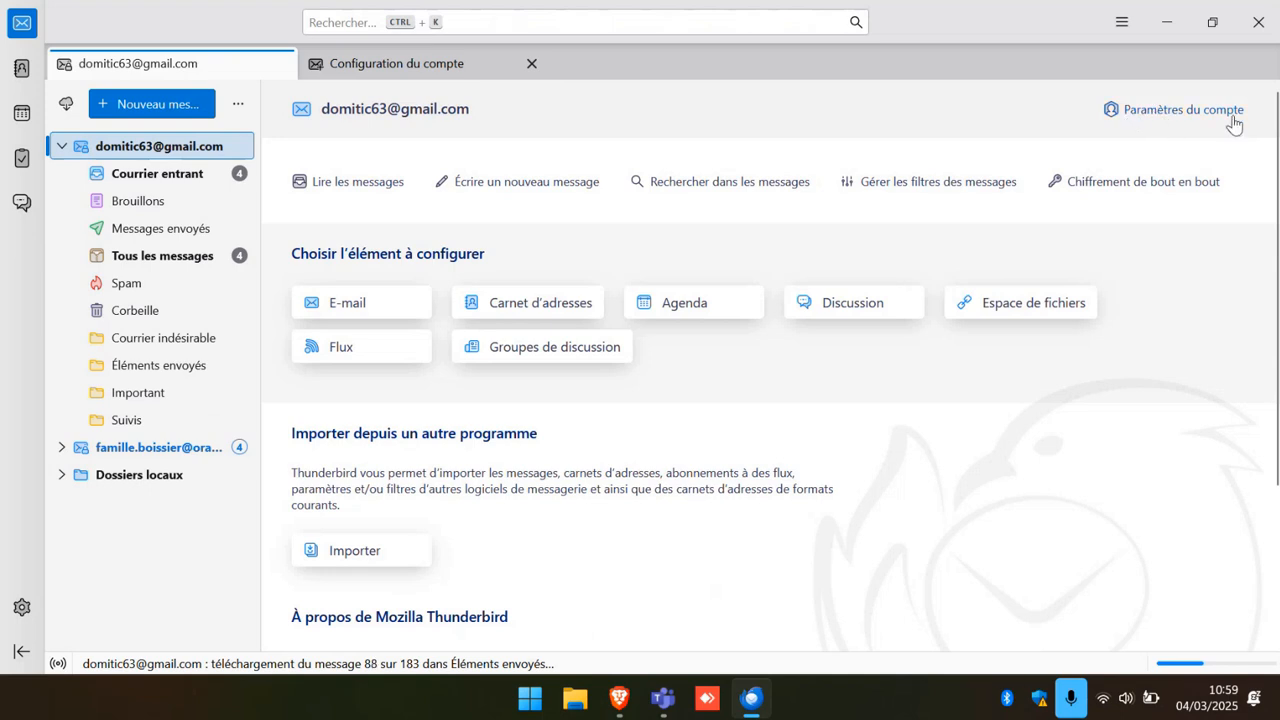
pyautogui.click(1183, 112)
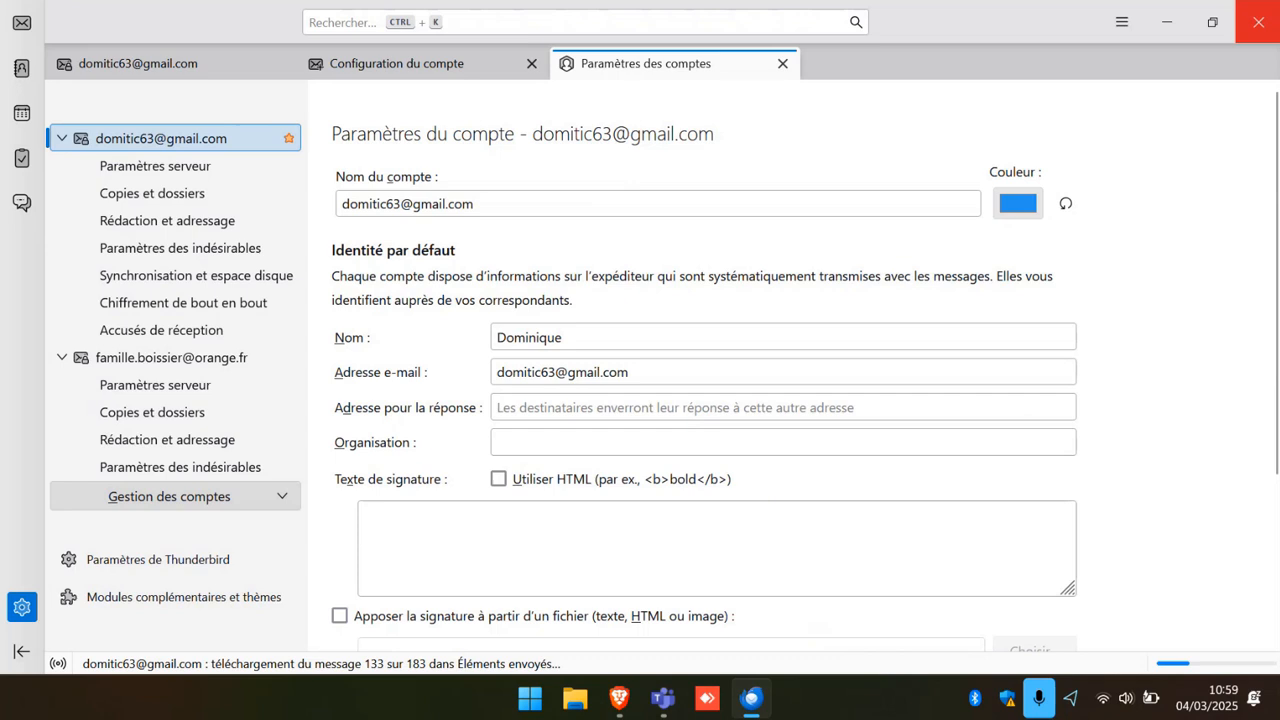
# Give the Gmail account a pink-red colour in the Couleurs dialog.
pyautogui.click(1018, 205)
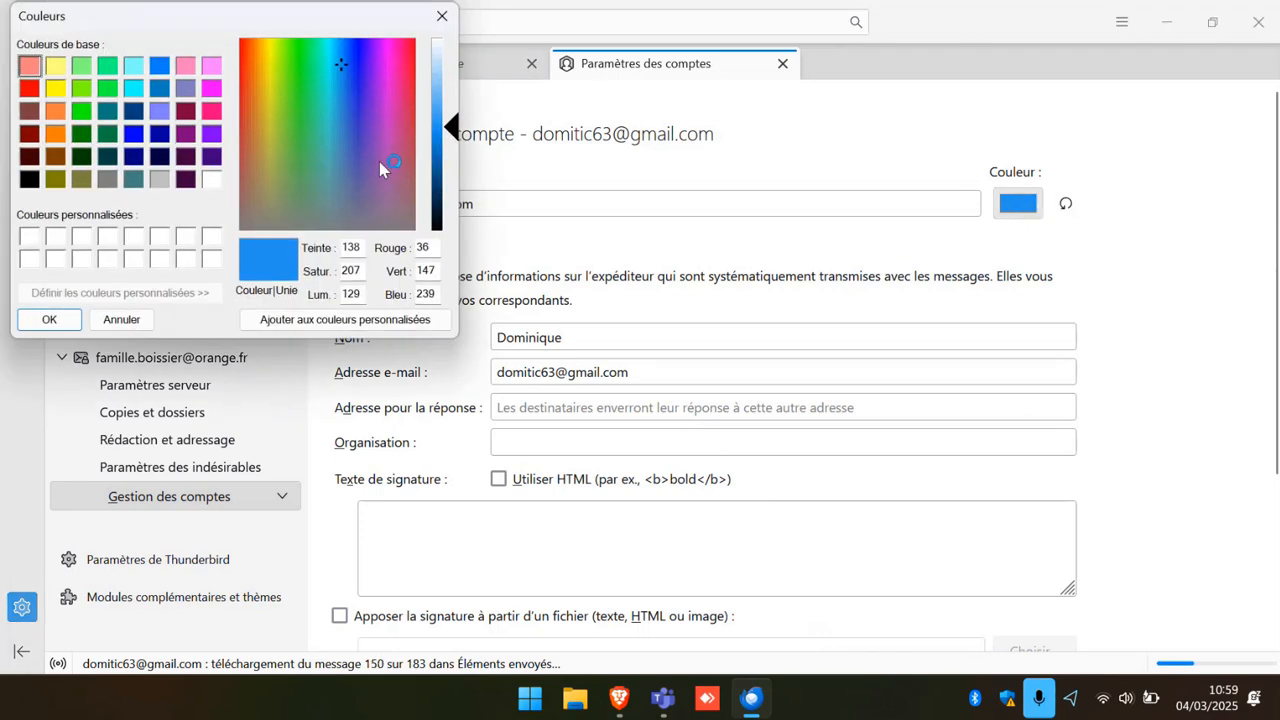
pyautogui.click(408, 101)
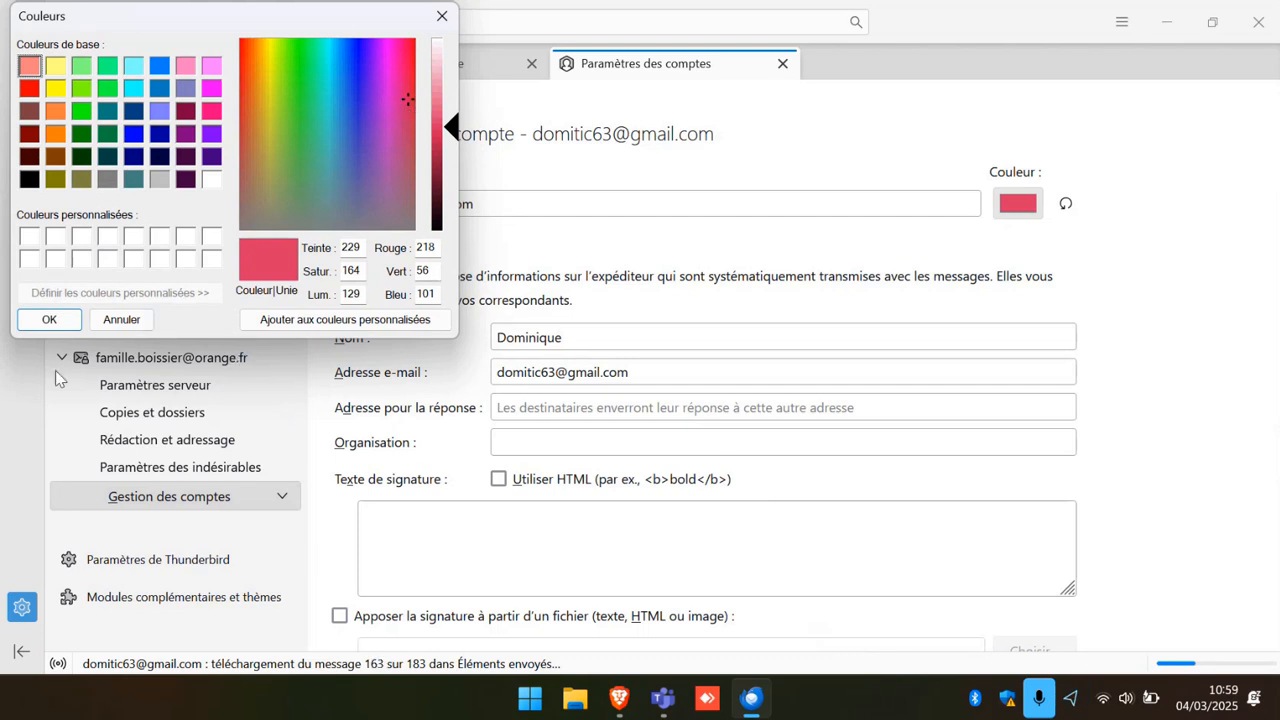
pyautogui.click(58, 319)
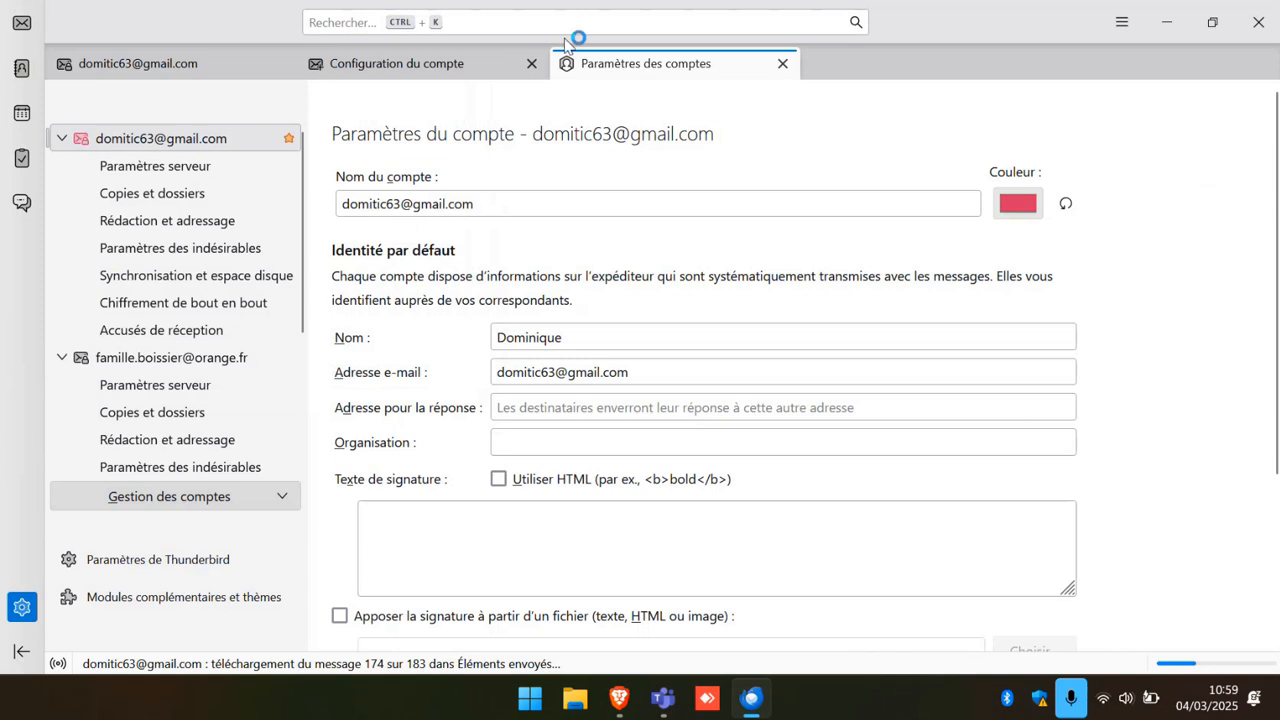
# Give the Orange account a yellow colour.
pyautogui.click(116, 362)
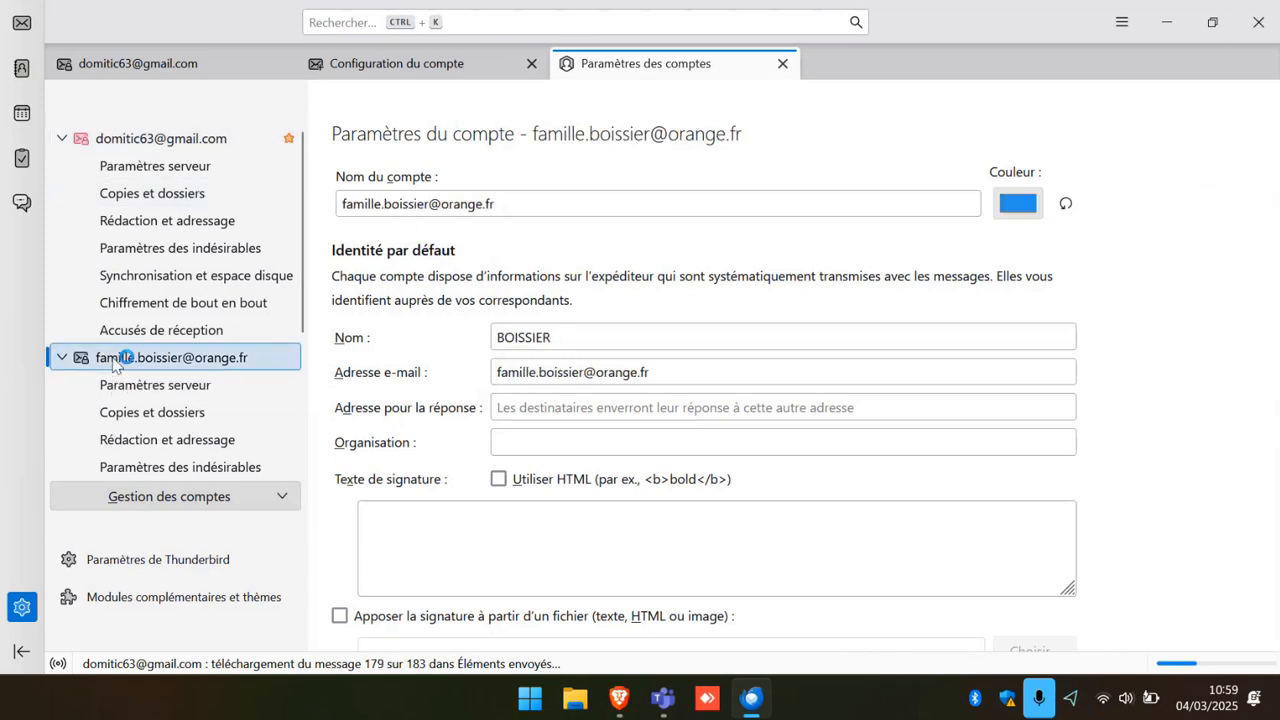
pyautogui.click(1030, 208)
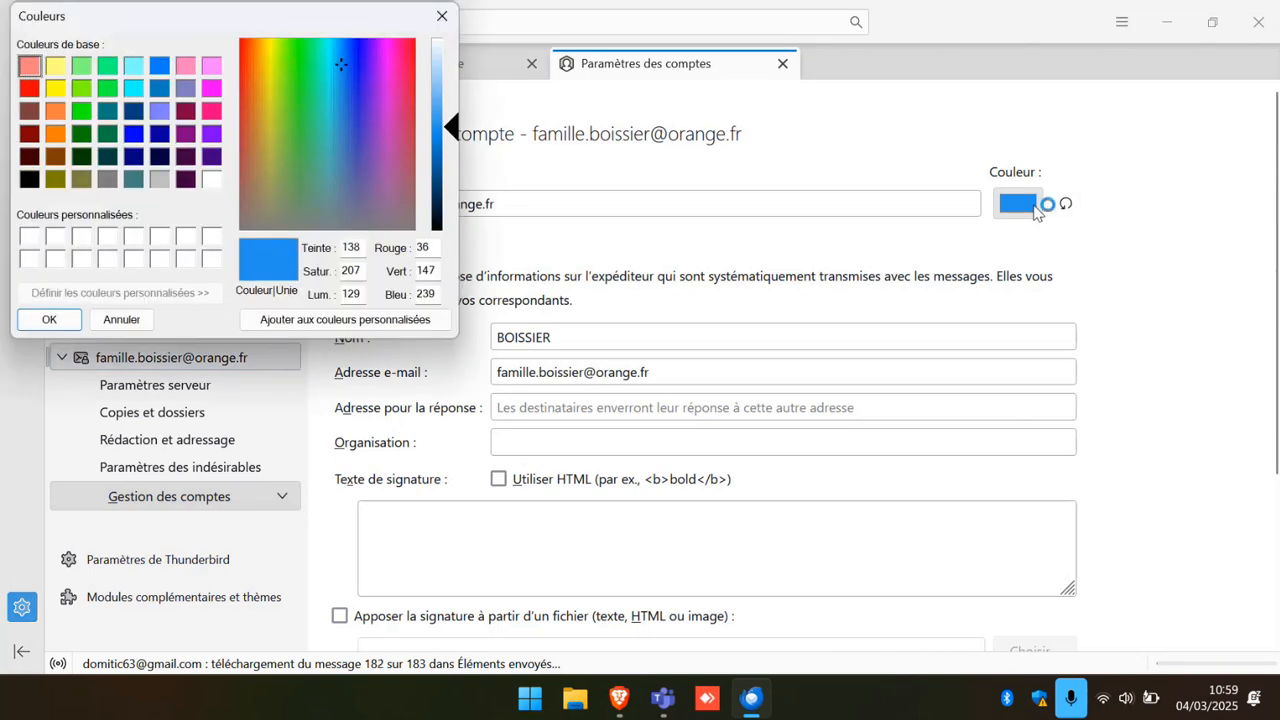
pyautogui.click(271, 48)
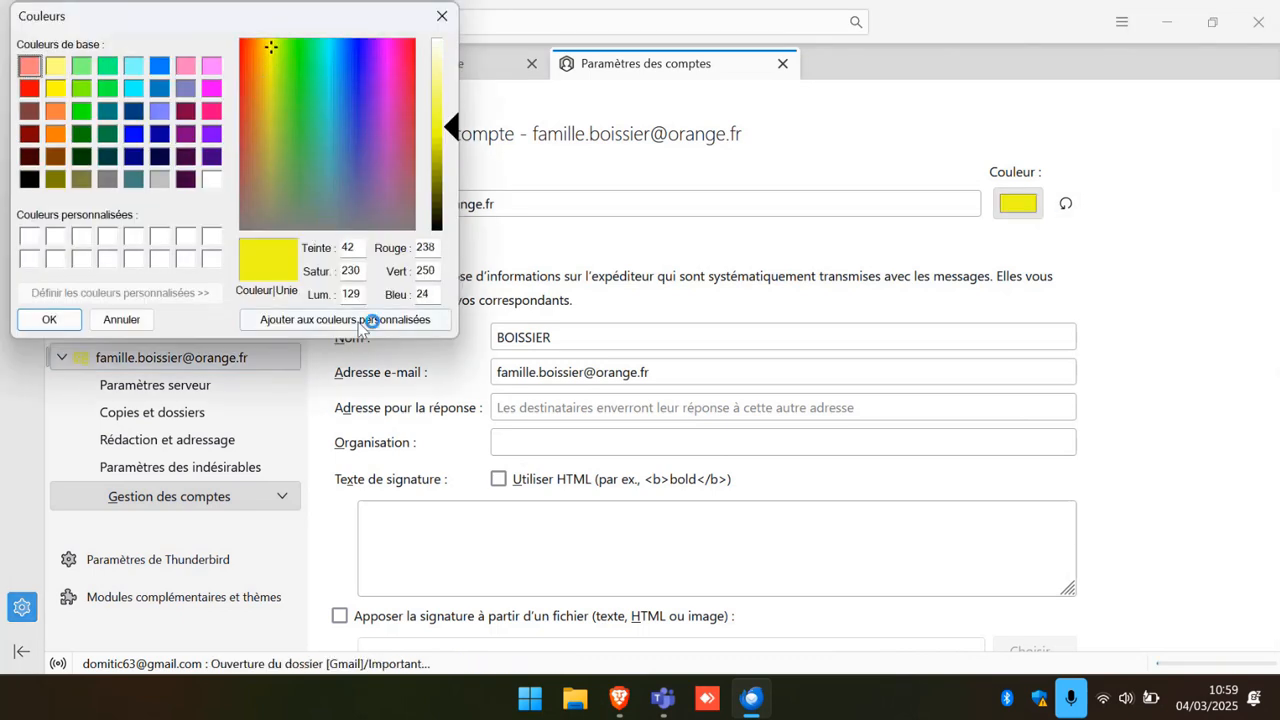
pyautogui.click(38, 325)
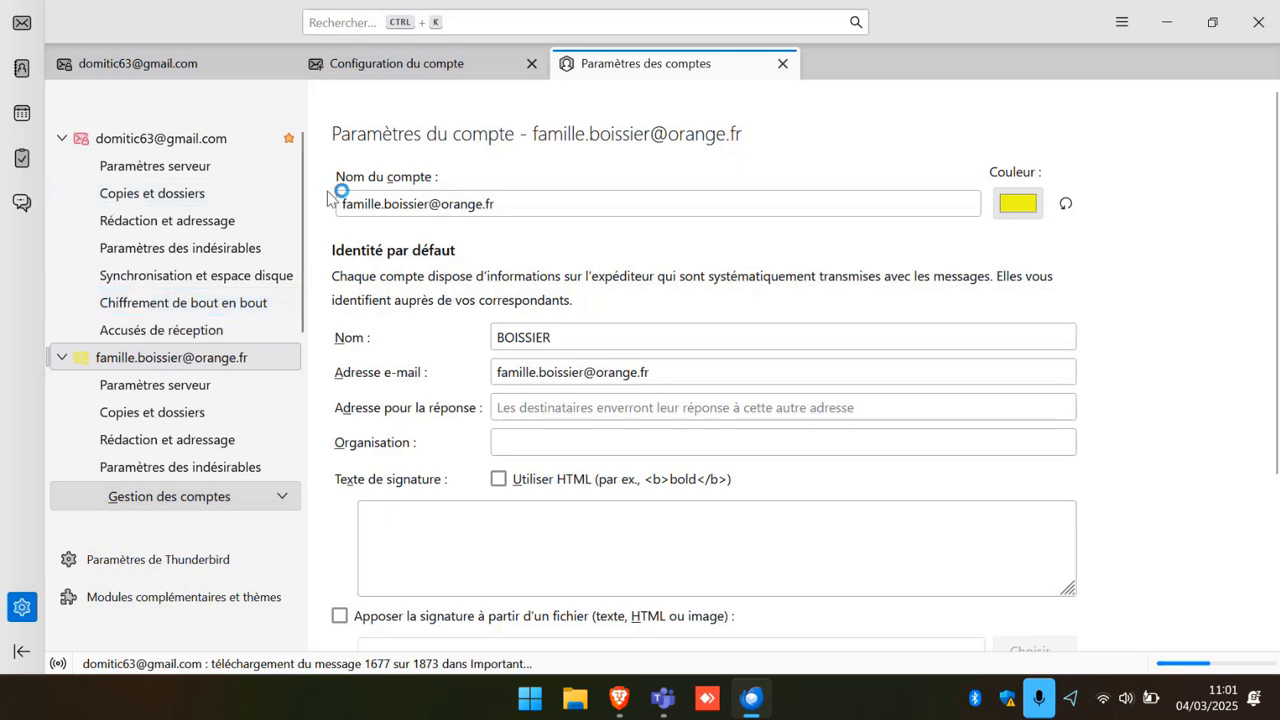
# Show Gmail's Paramètres serveur: imap.gmail.com, port 993, SSL/TLS, OAuth2.
pyautogui.click(183, 170)
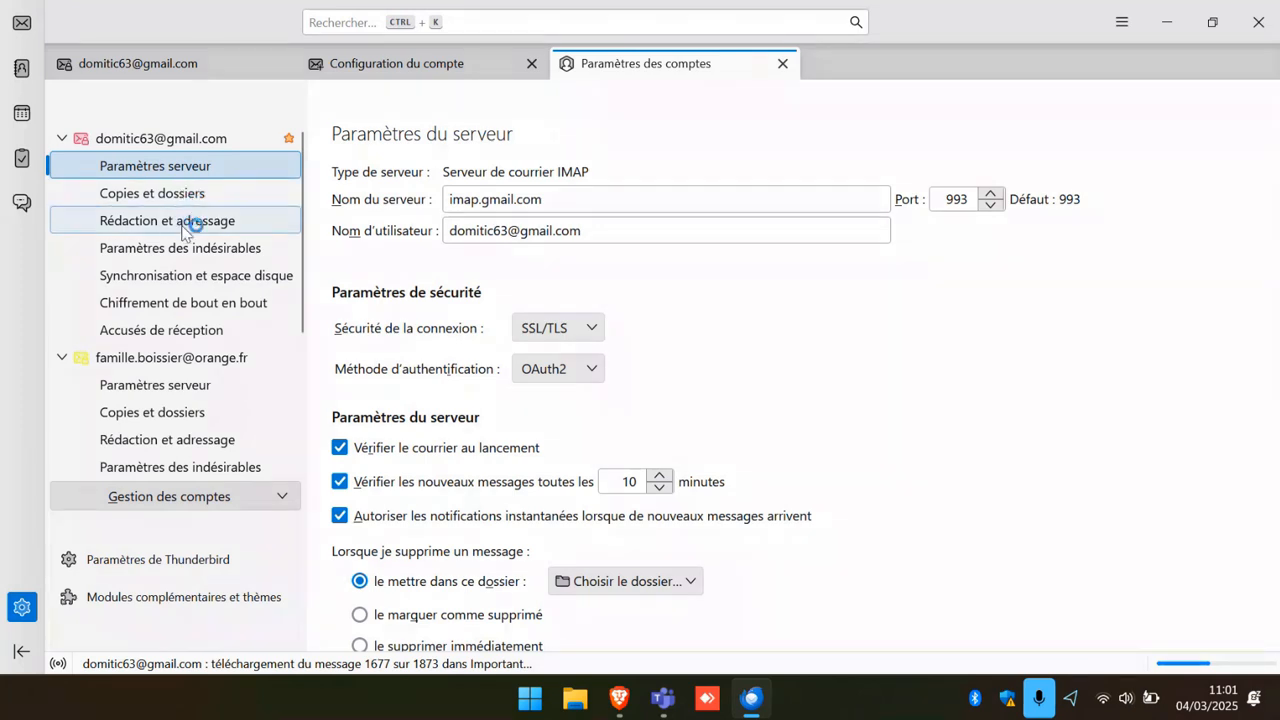
# Open the Gmail account's Paramètres des indésirables page.
pyautogui.click(135, 249)
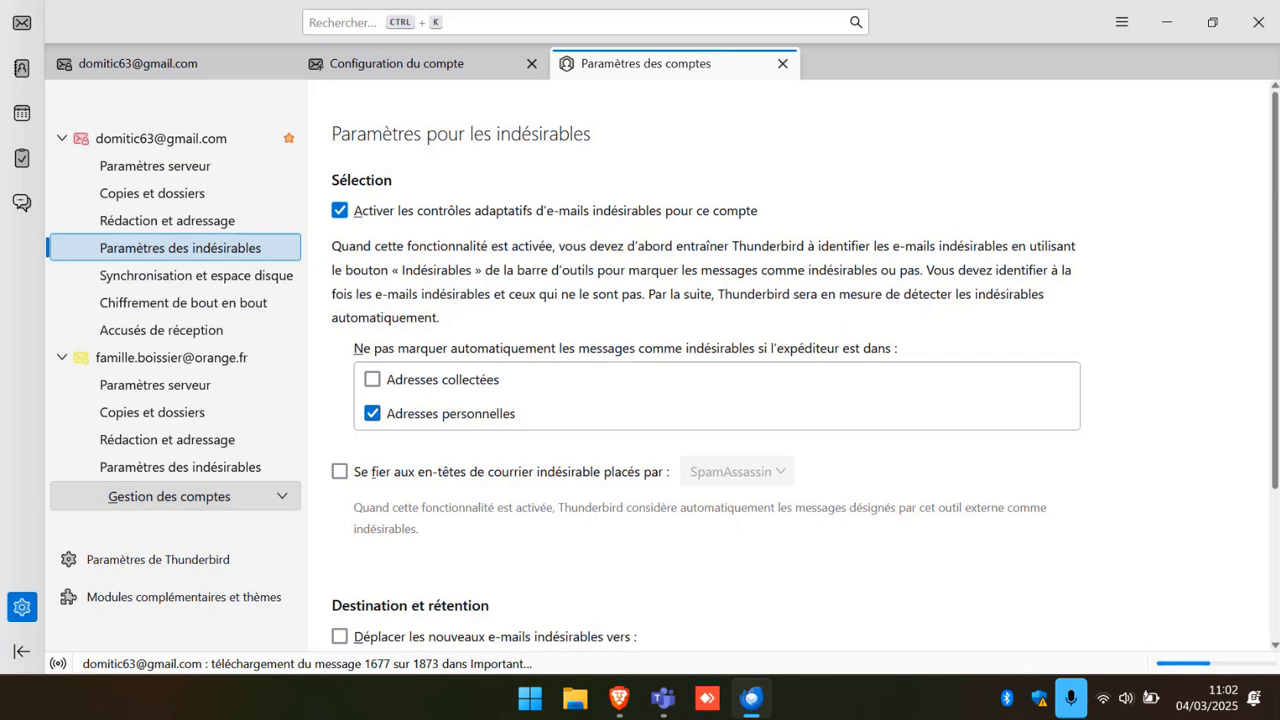
# Disable adaptive junk controls and move new Gmail junk mail to the « Indésirables » folder.
pyautogui.click(341, 215)
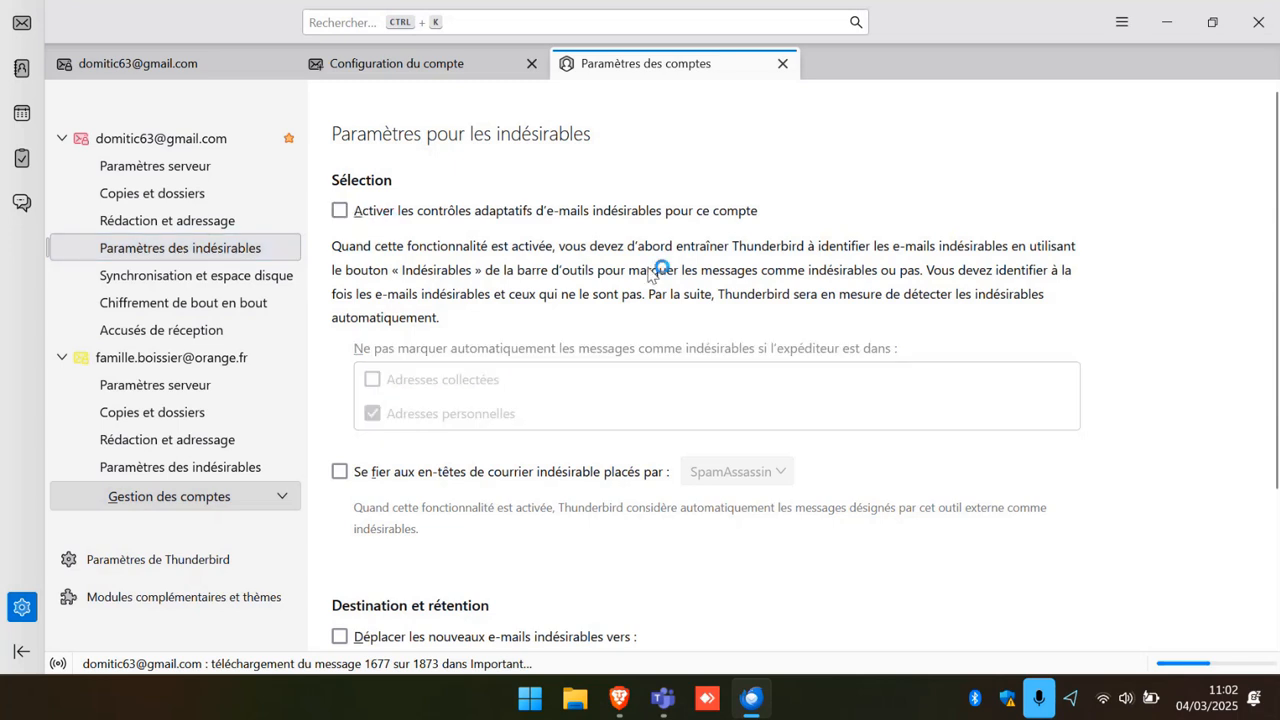
pyautogui.scroll(-2, 670, 261)
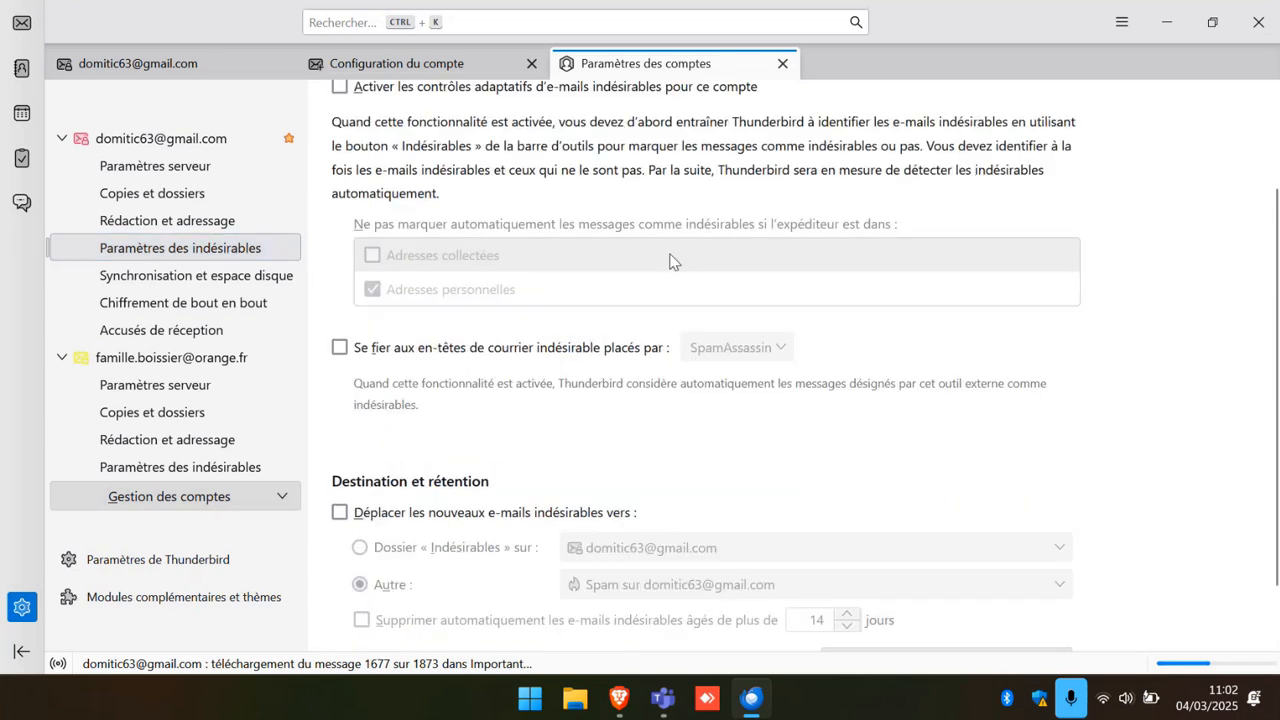
pyautogui.scroll(-1, 670, 261)
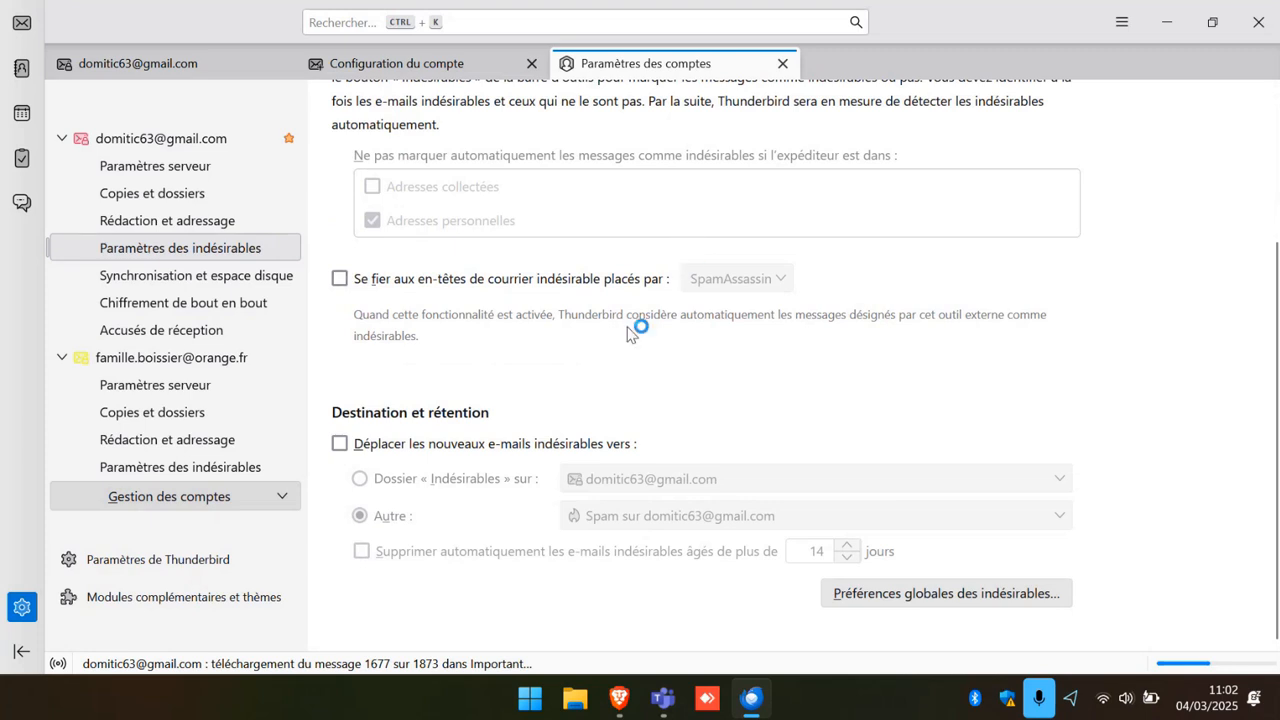
pyautogui.click(340, 444)
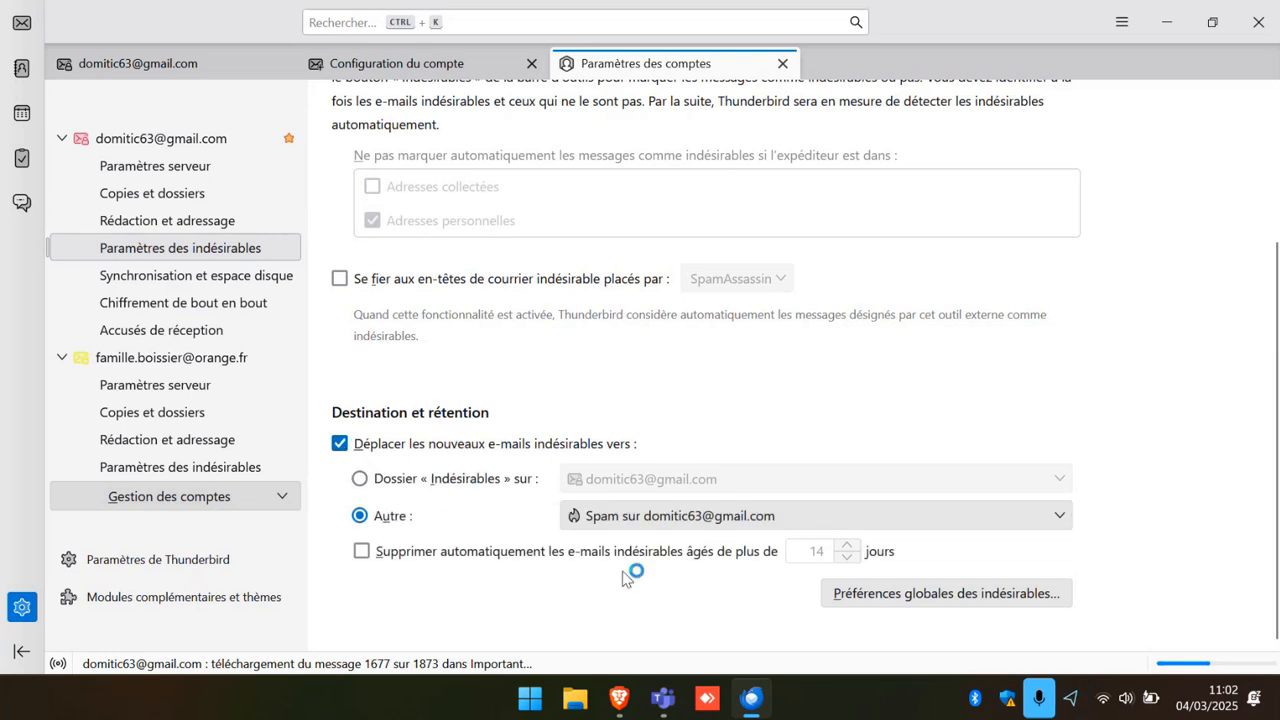
pyautogui.click(361, 480)
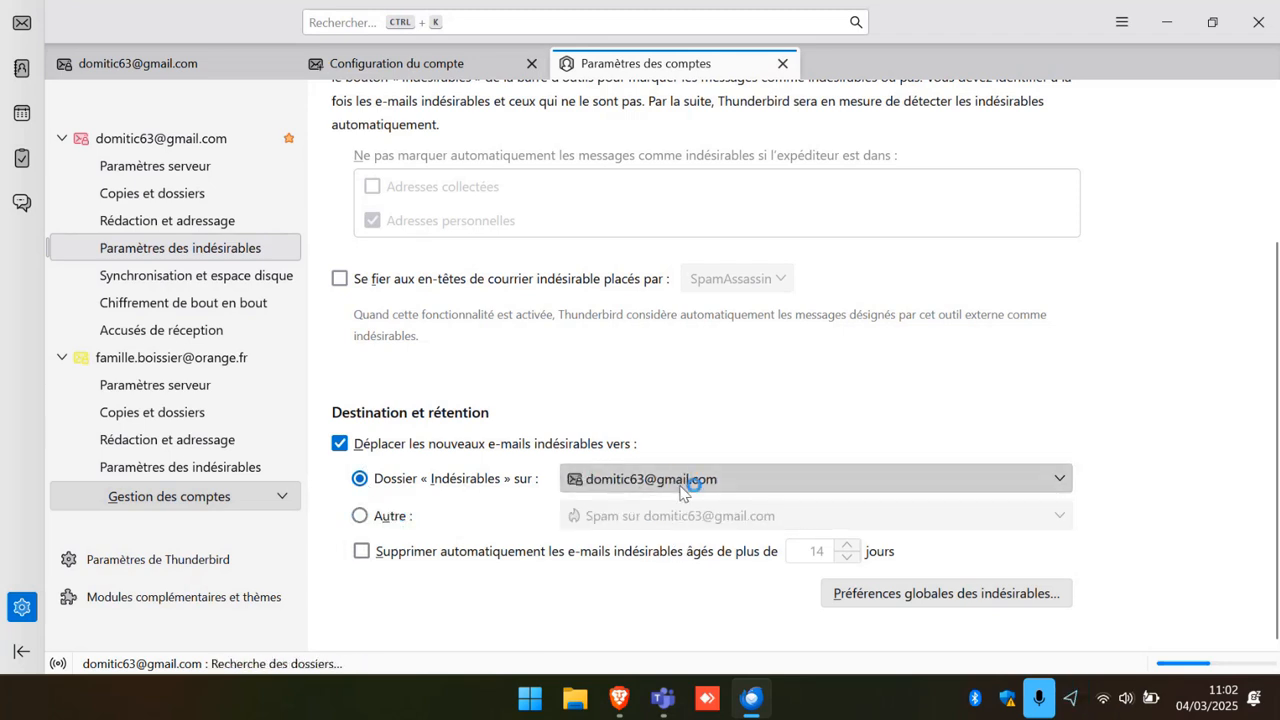
pyautogui.click(359, 516)
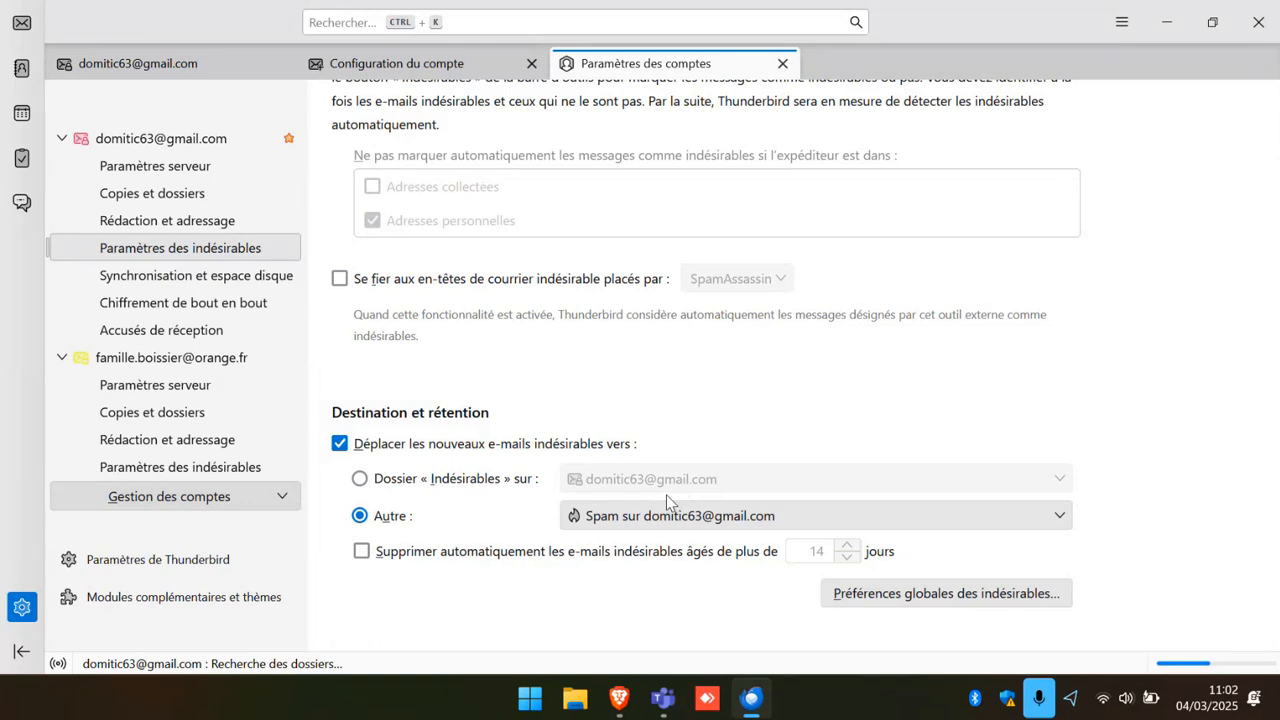
pyautogui.click(372, 489)
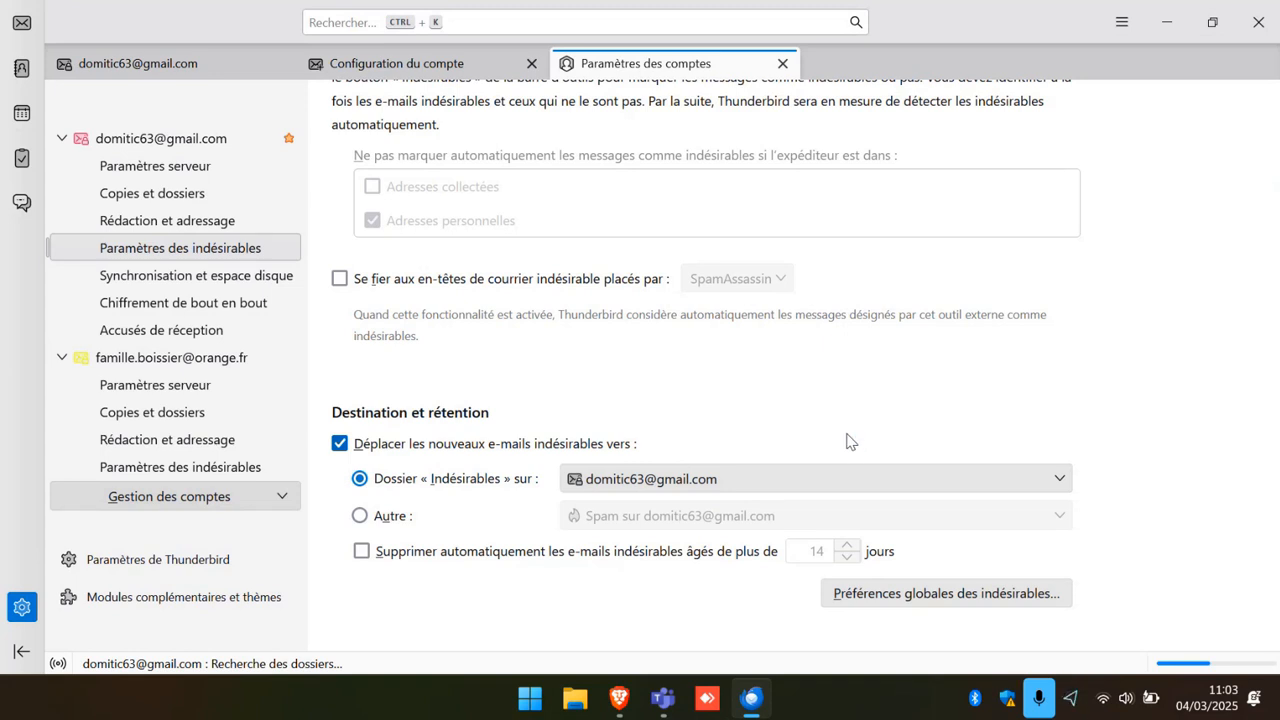
# In the global junk preferences, move messages marked as junk to Junk, then view Général.
pyautogui.click(974, 596)
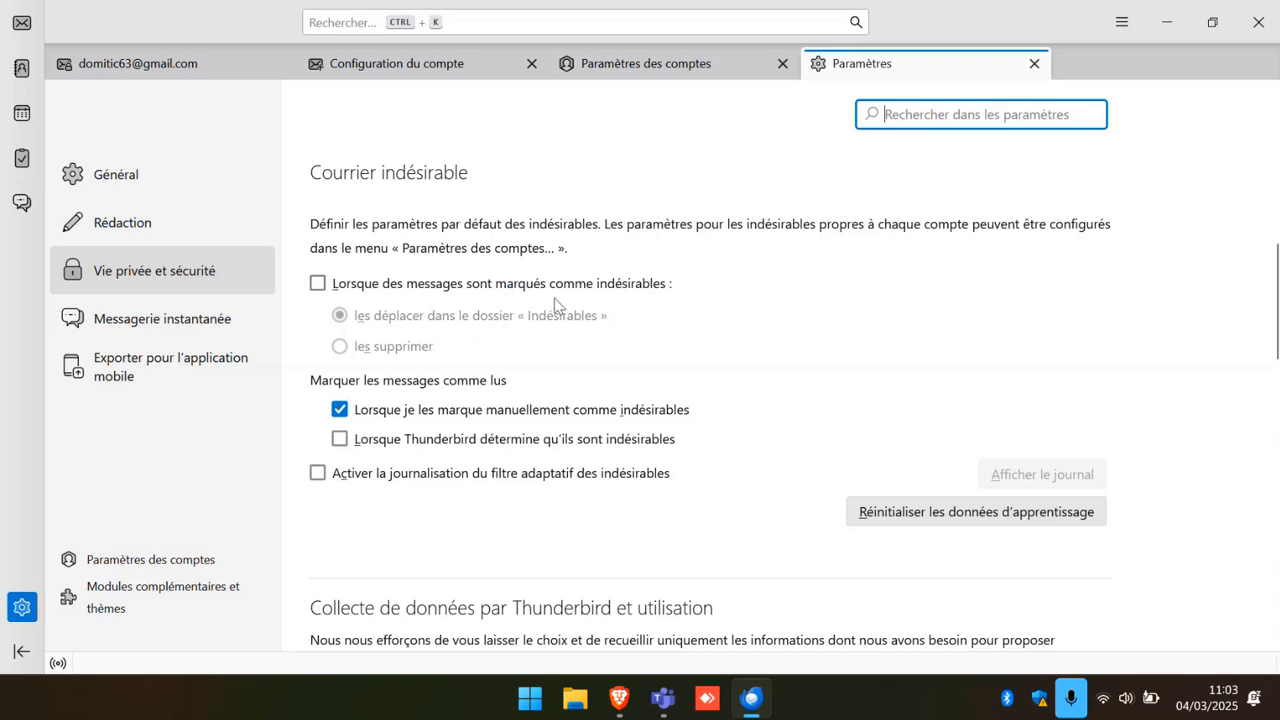
pyautogui.click(318, 284)
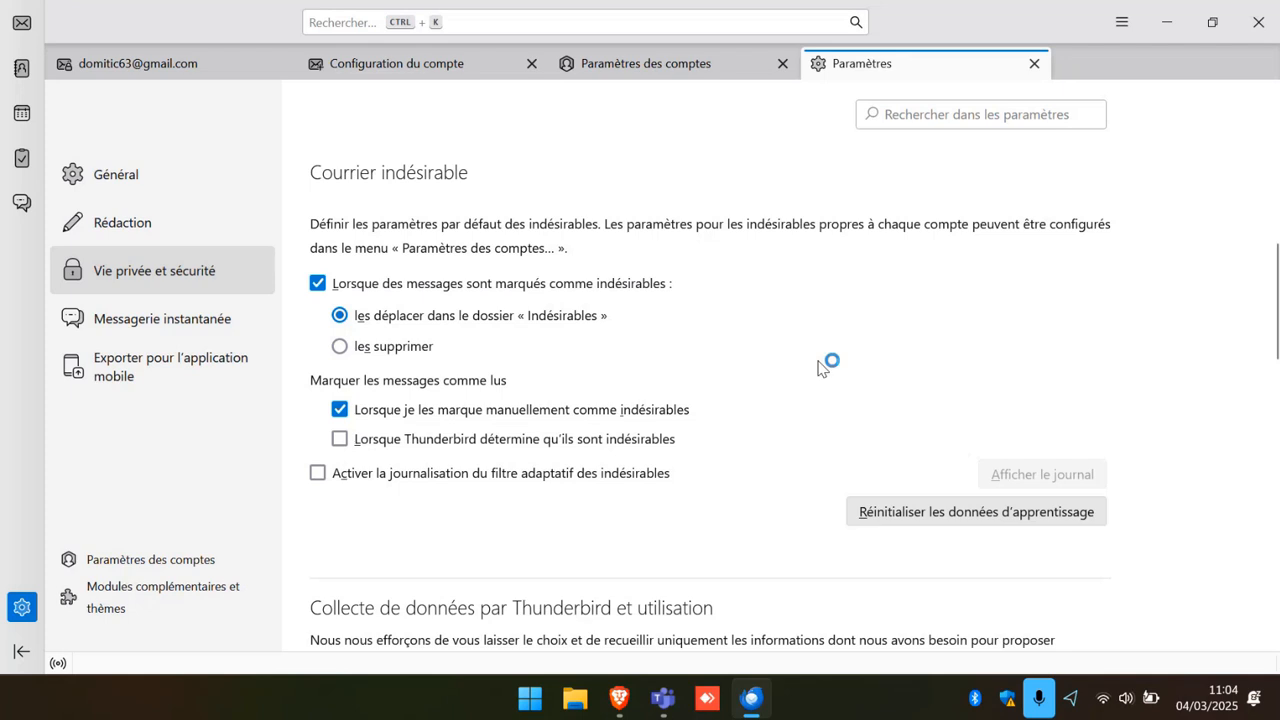
pyautogui.scroll(-4, 825, 367)
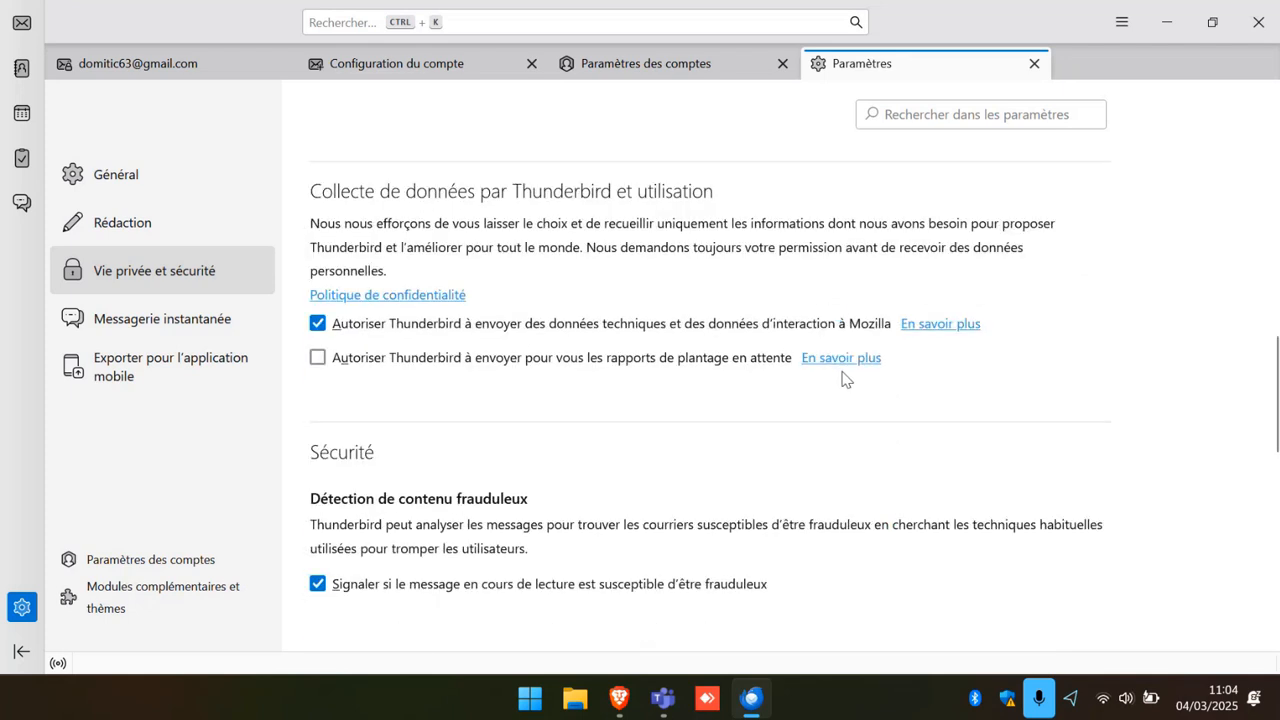
pyautogui.scroll(-3, 843, 374)
pyautogui.scroll(-1, 845, 378)
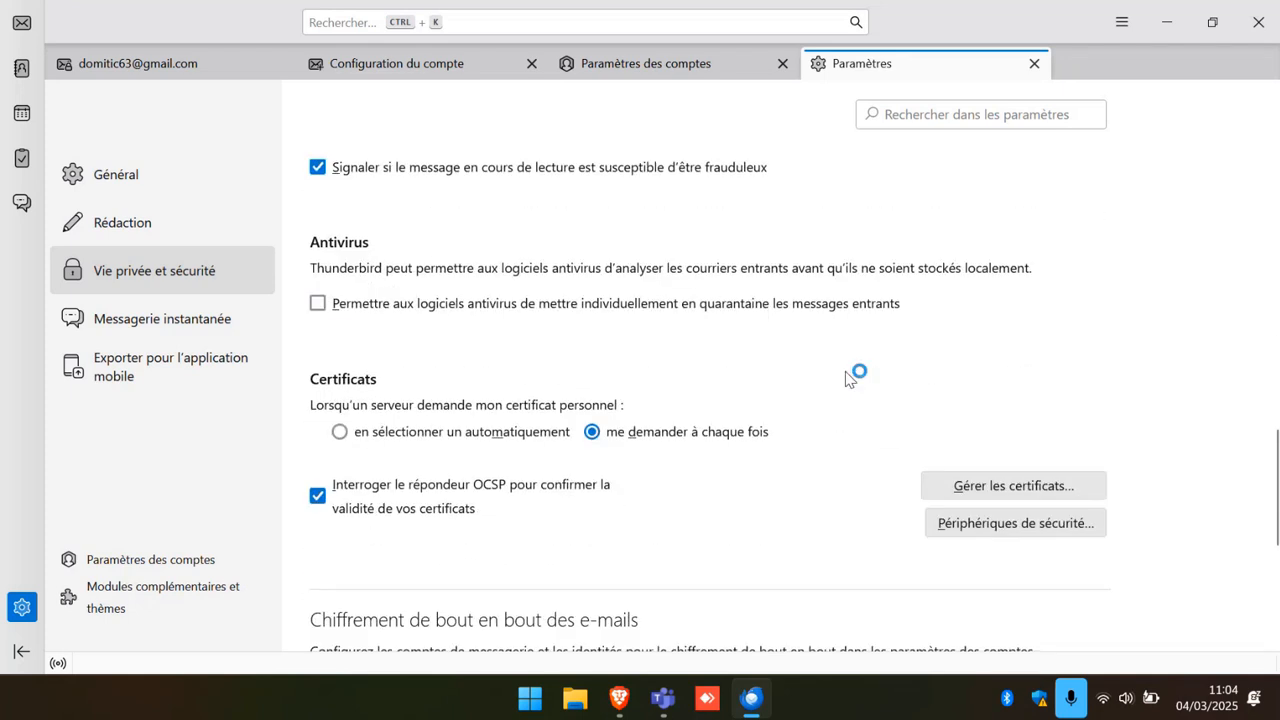
pyautogui.scroll(1, 845, 378)
pyautogui.scroll(1, 845, 378)
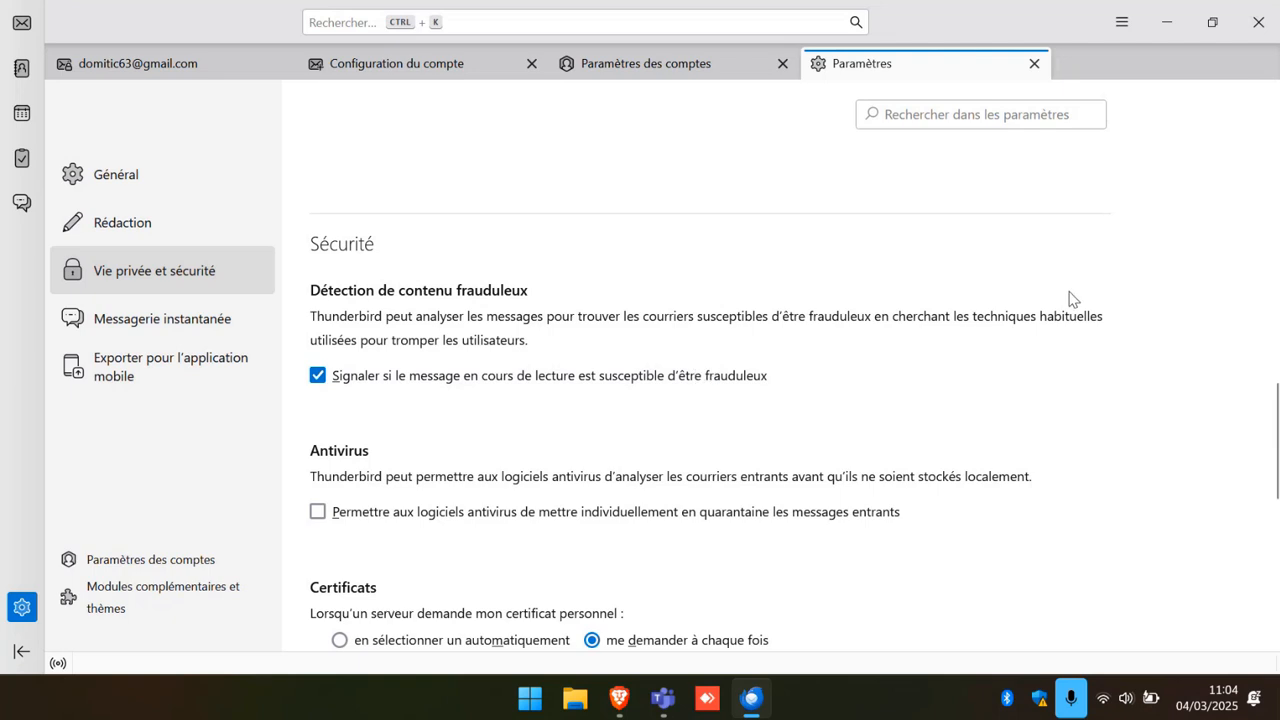
pyautogui.scroll(-2, 1069, 298)
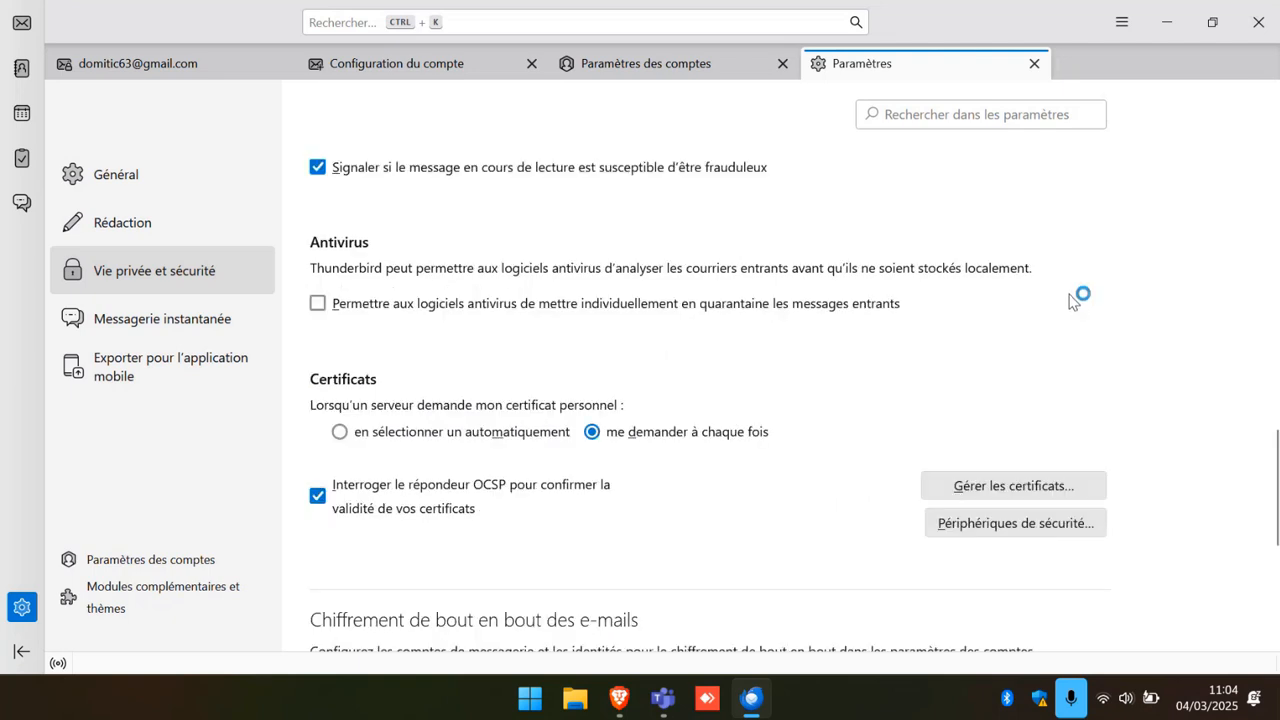
pyautogui.scroll(20, 1072, 300)
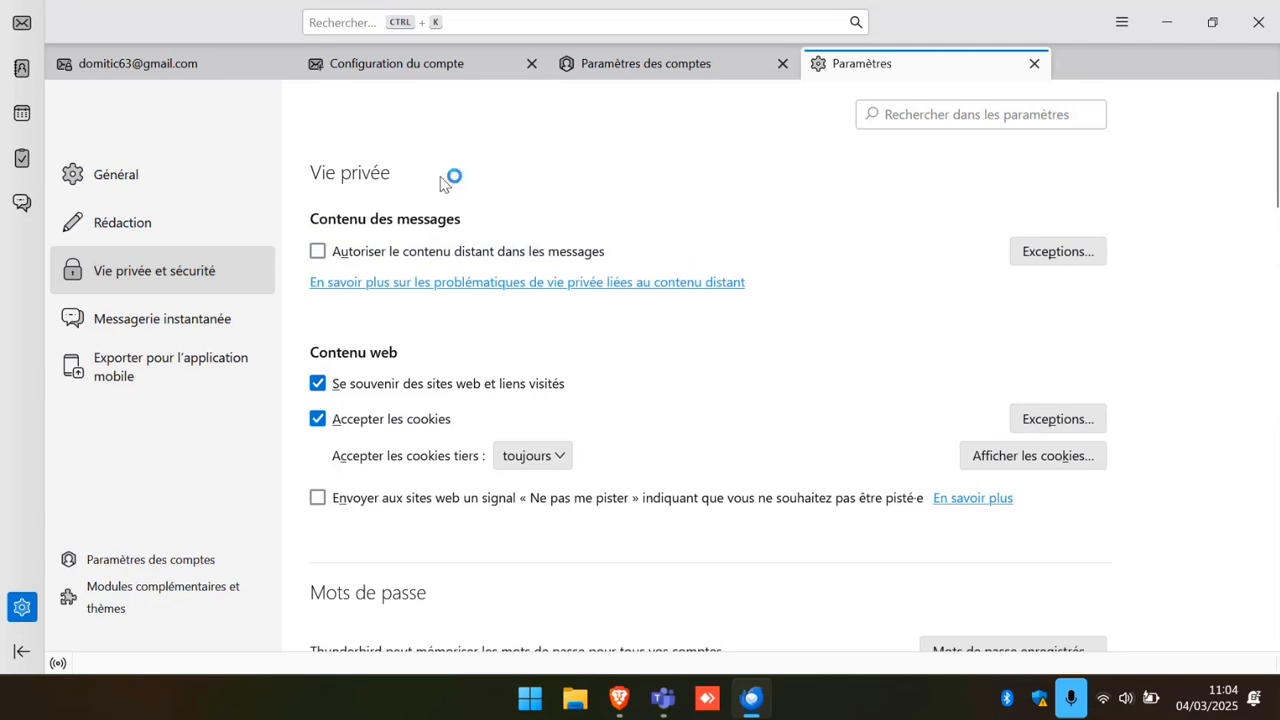
pyautogui.click(91, 169)
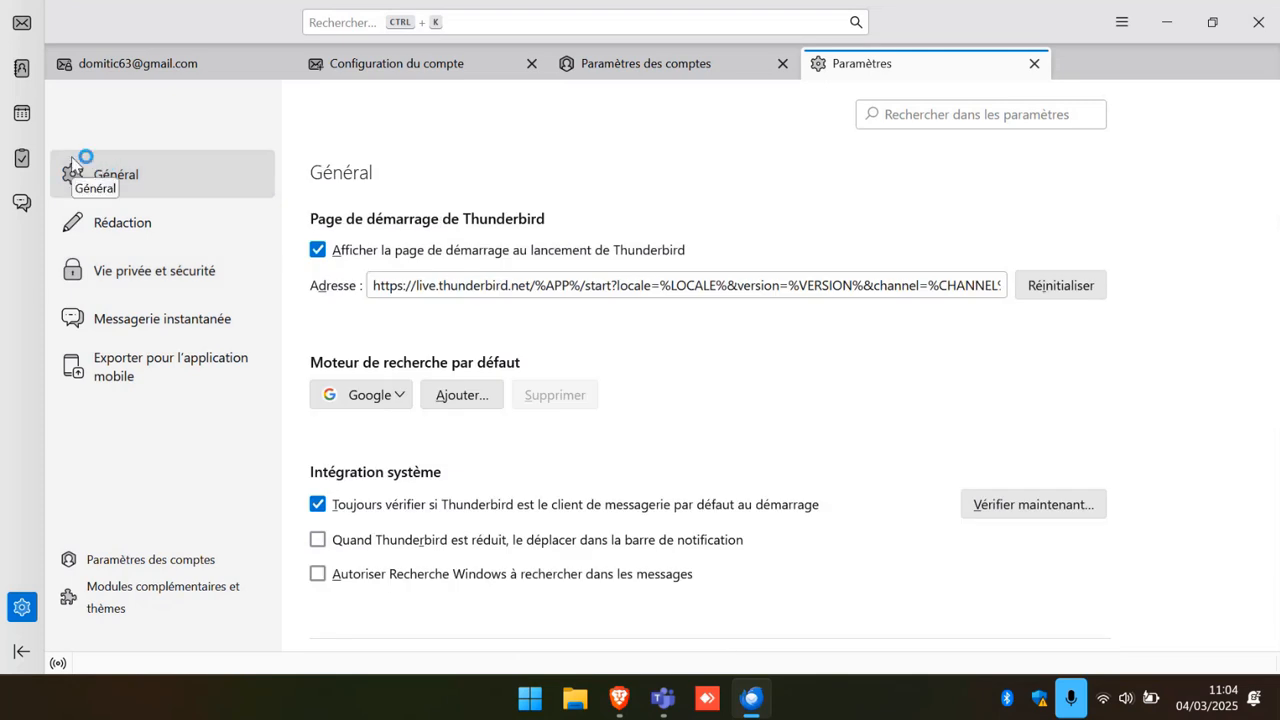
# Go back to the Gmail account's page via Paramètres des comptes.
pyautogui.click(71, 160)
pyautogui.click(836, 365)
pyautogui.click(163, 564)
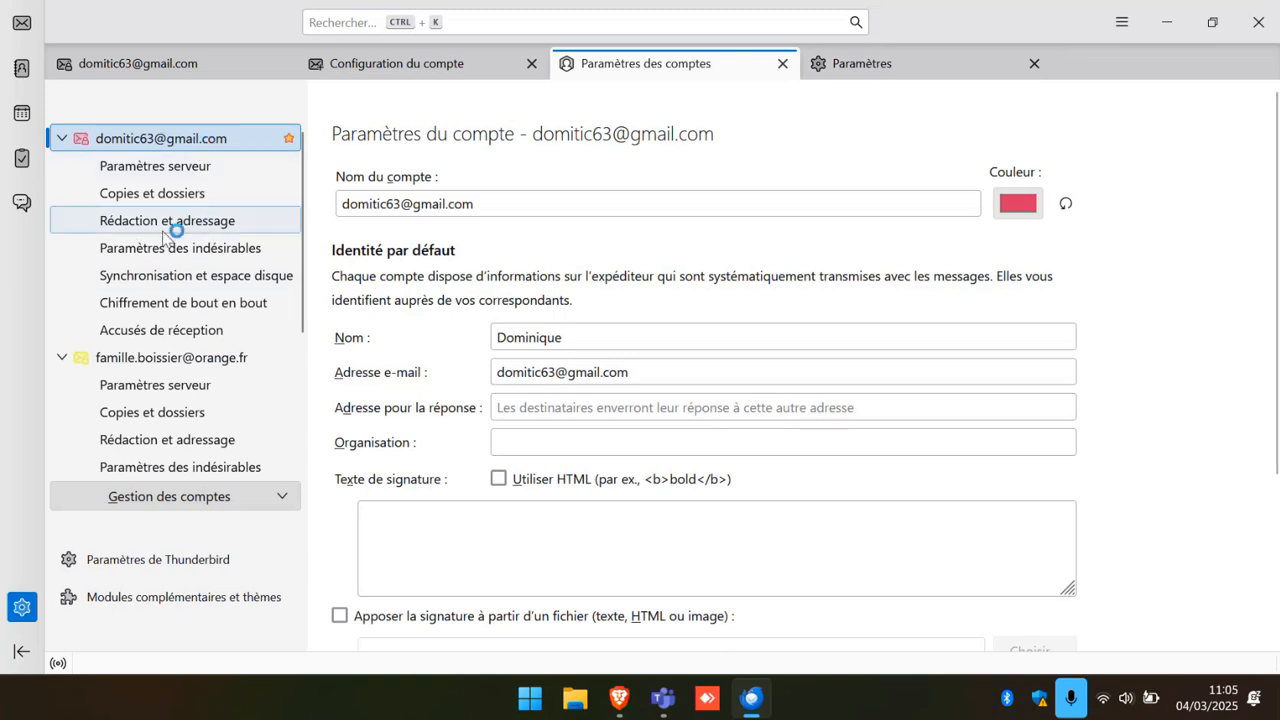
# Open the account management actions menu and dismiss it without choosing an action.
pyautogui.click(172, 284)
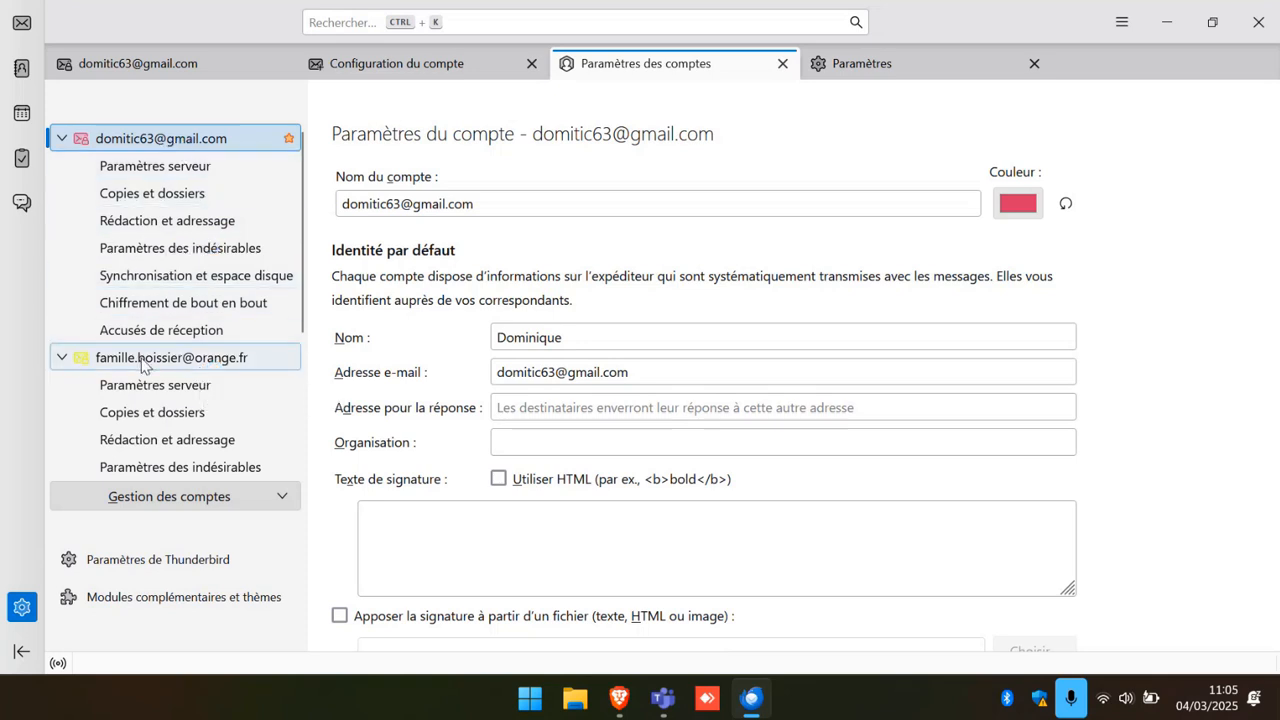
pyautogui.click(119, 499)
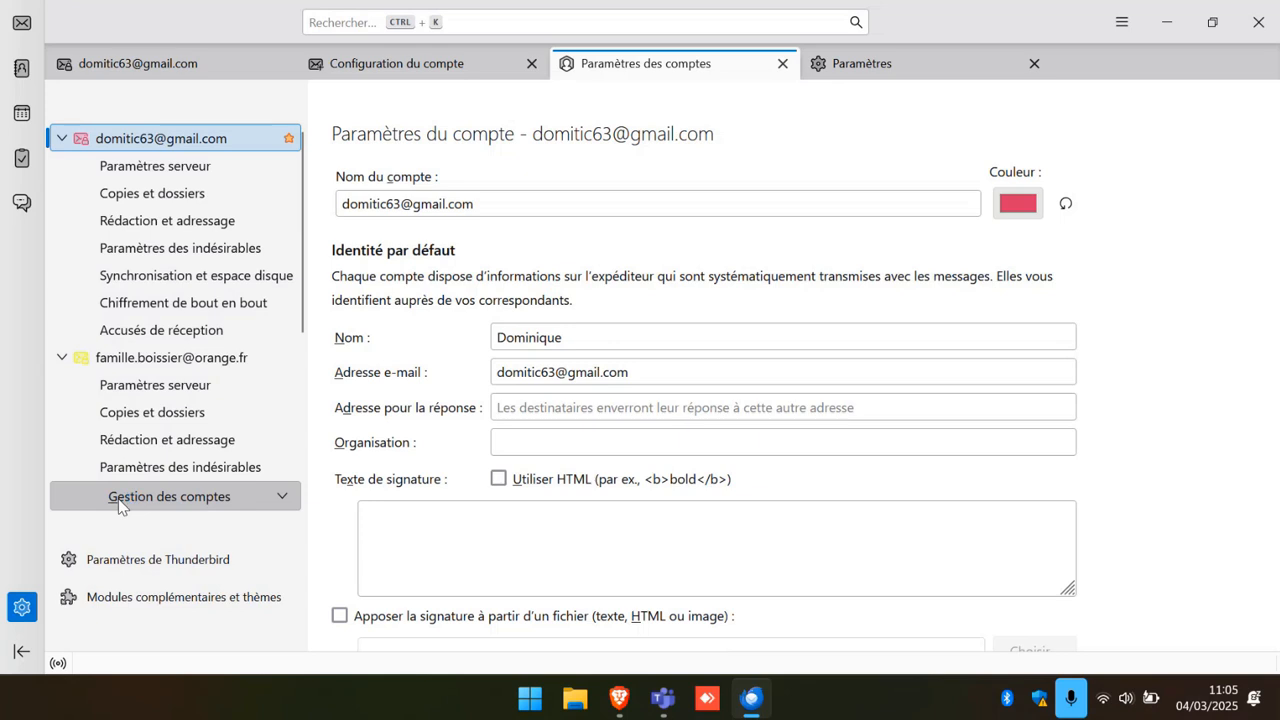
pyautogui.click(284, 497)
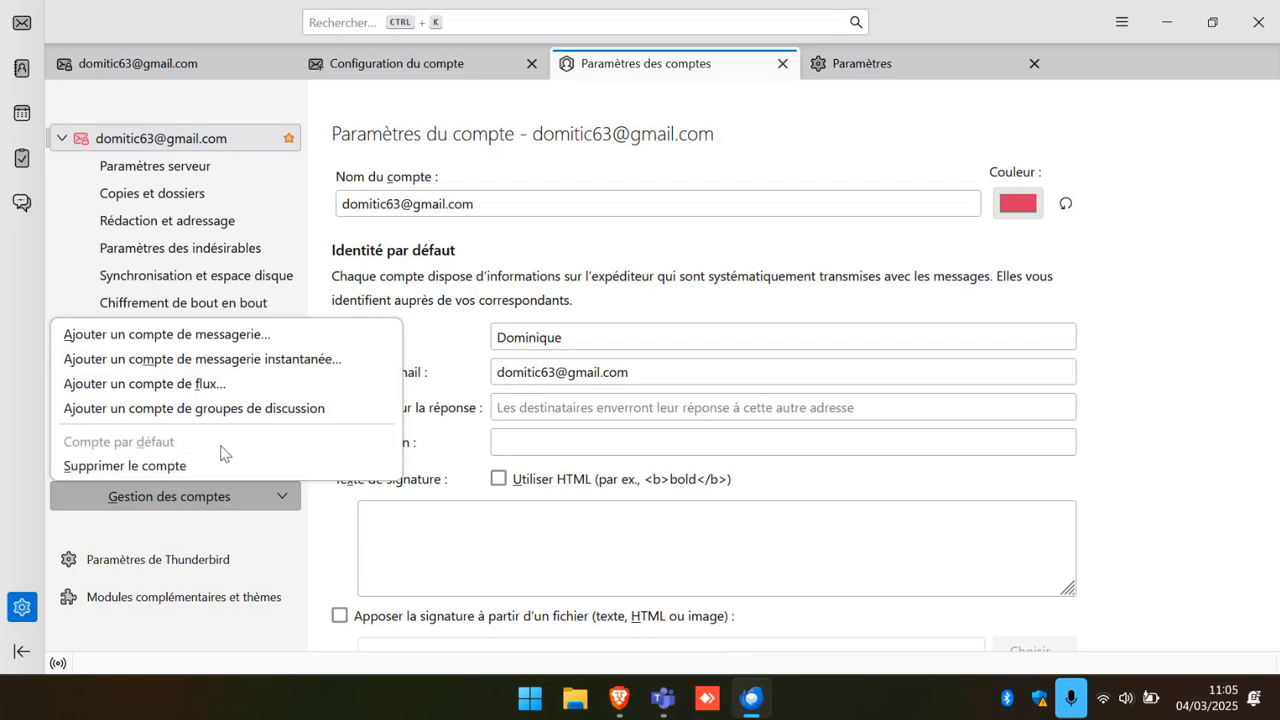
pyautogui.click(697, 177)
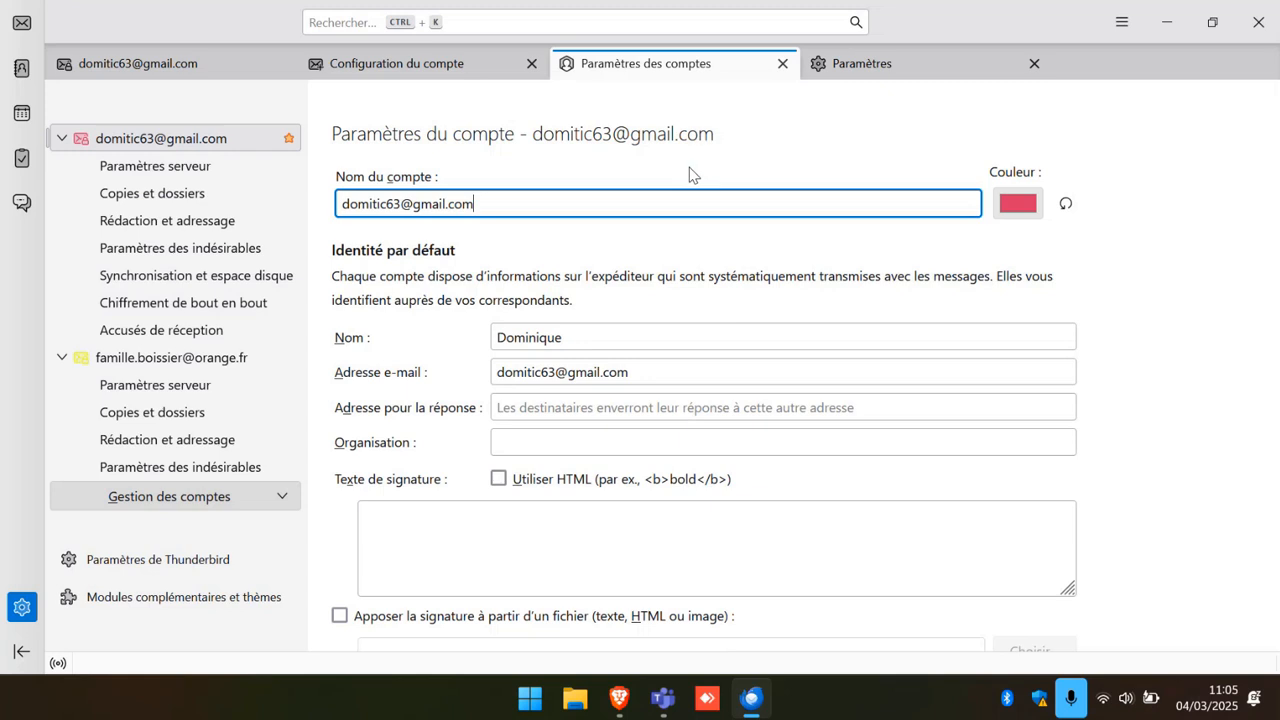
# Close the account settings, general settings and account setup tabs.
pyautogui.click(783, 64)
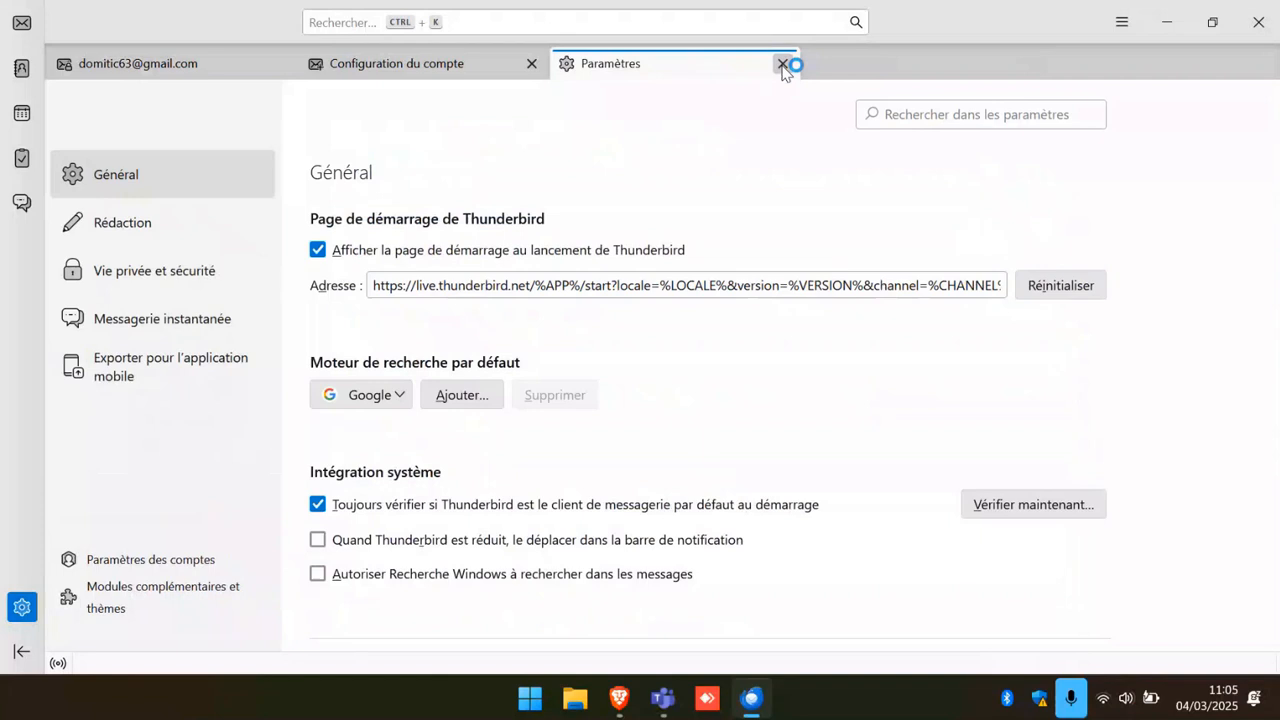
pyautogui.click(783, 64)
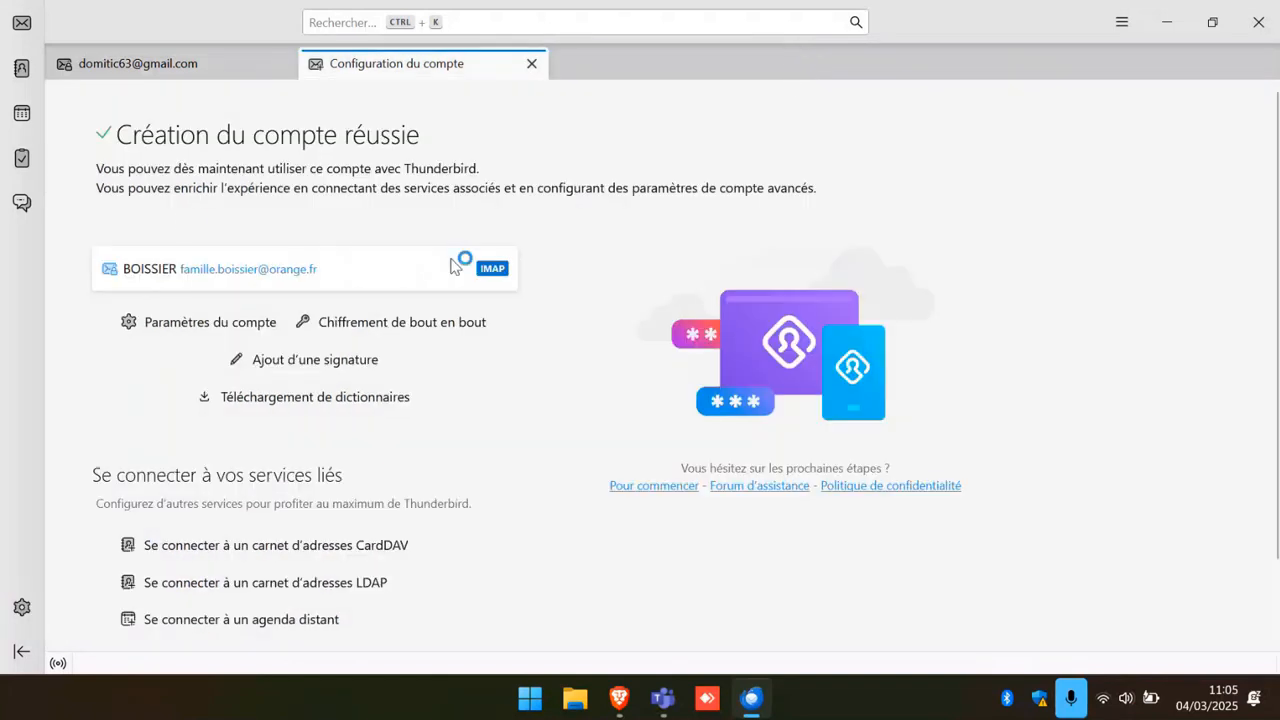
pyautogui.click(532, 63)
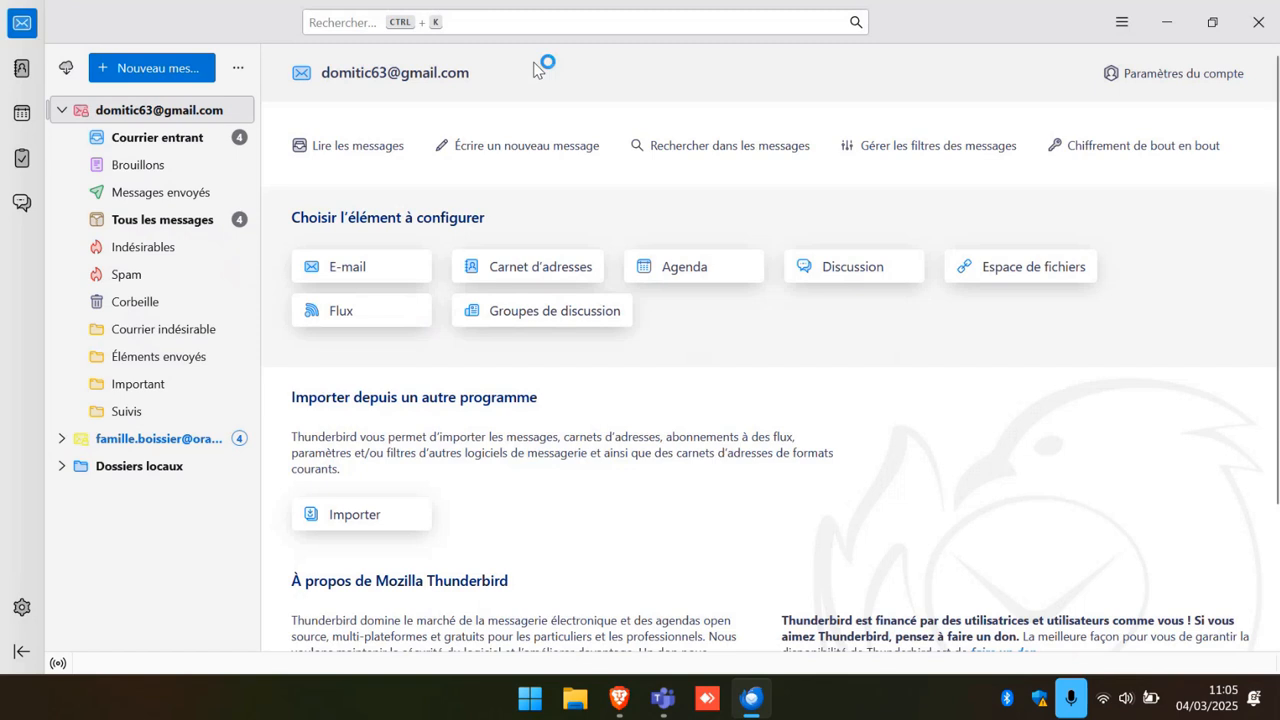
# Show Gmail's Courrier entrant and start a blank new message from Gmail.
pyautogui.click(107, 141)
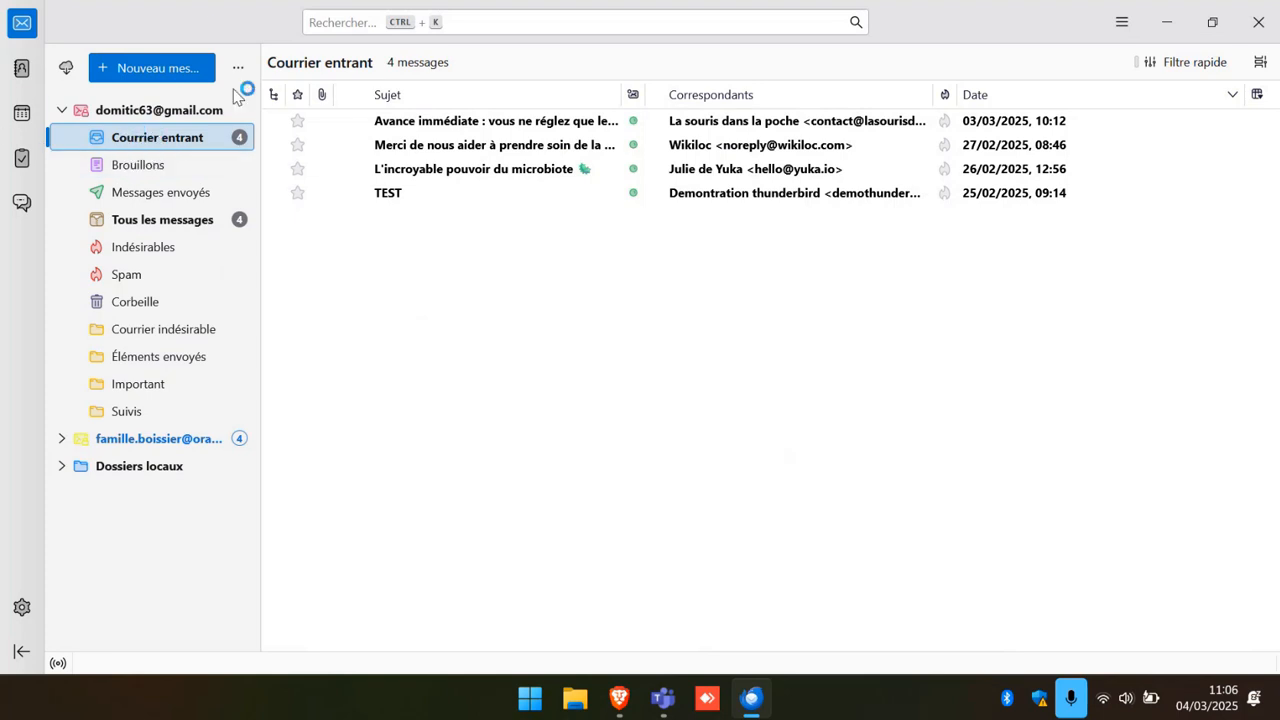
pyautogui.click(128, 70)
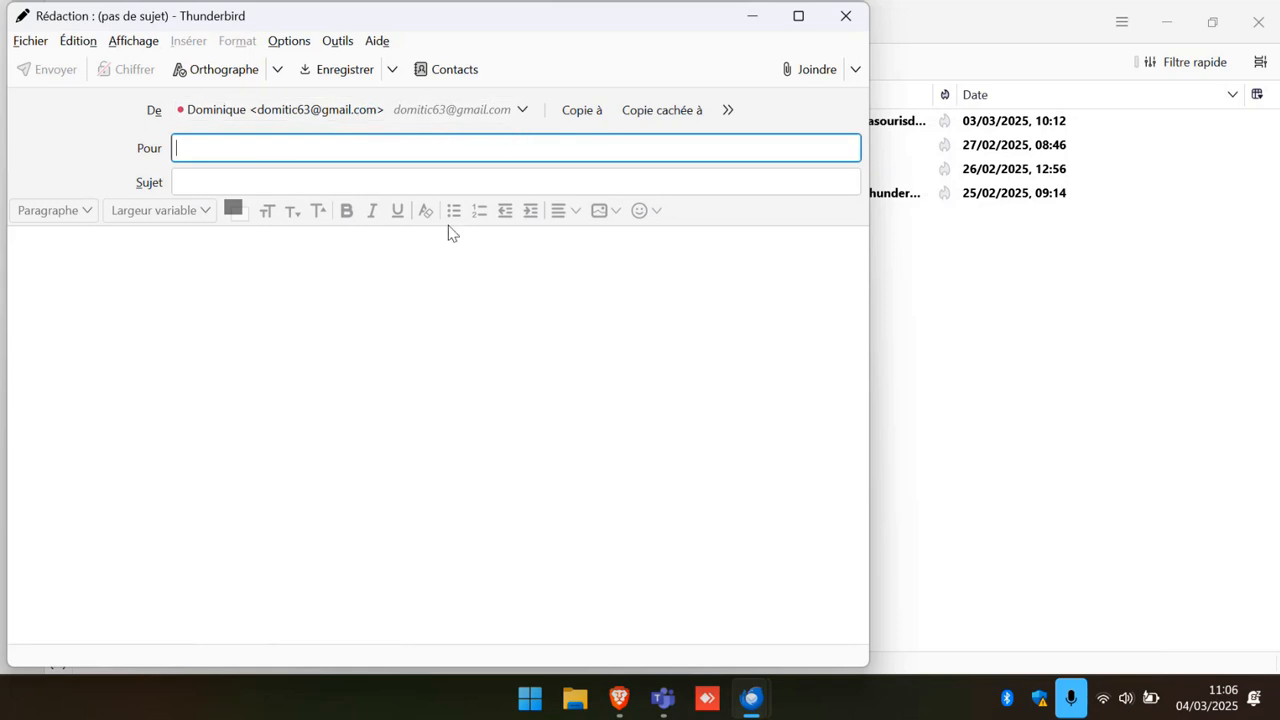
# Check the sender identities and keep the Gmail identity as sender.
pyautogui.click(522, 112)
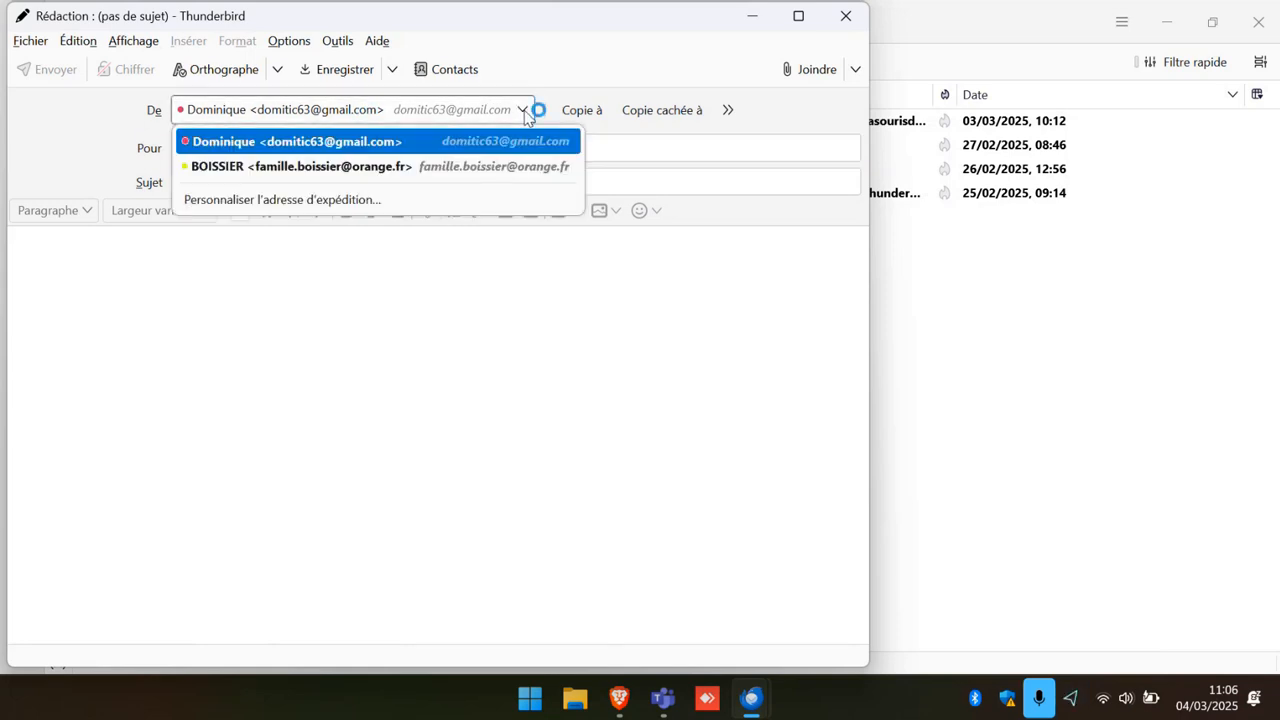
pyautogui.click(525, 114)
pyautogui.click(524, 112)
pyautogui.click(524, 112)
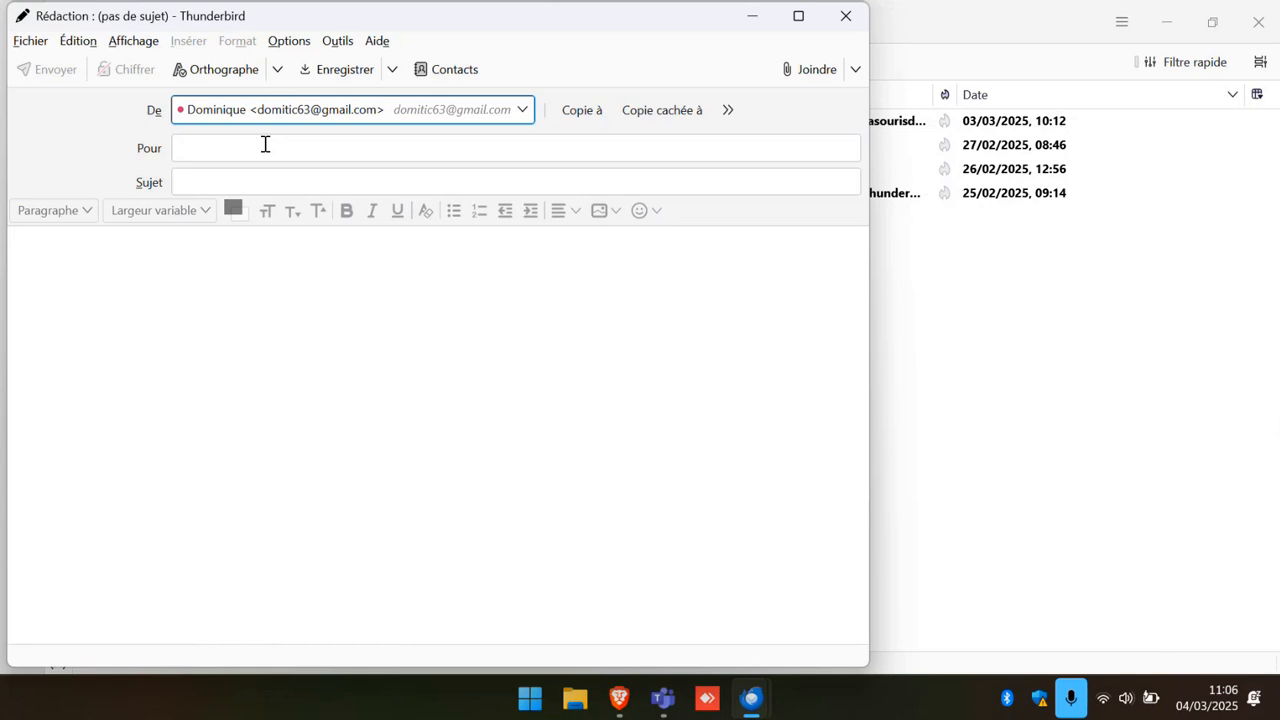
# Address the message to the Orange account by picking the 'famille' autocomplete suggestion.
pyautogui.click(211, 144)
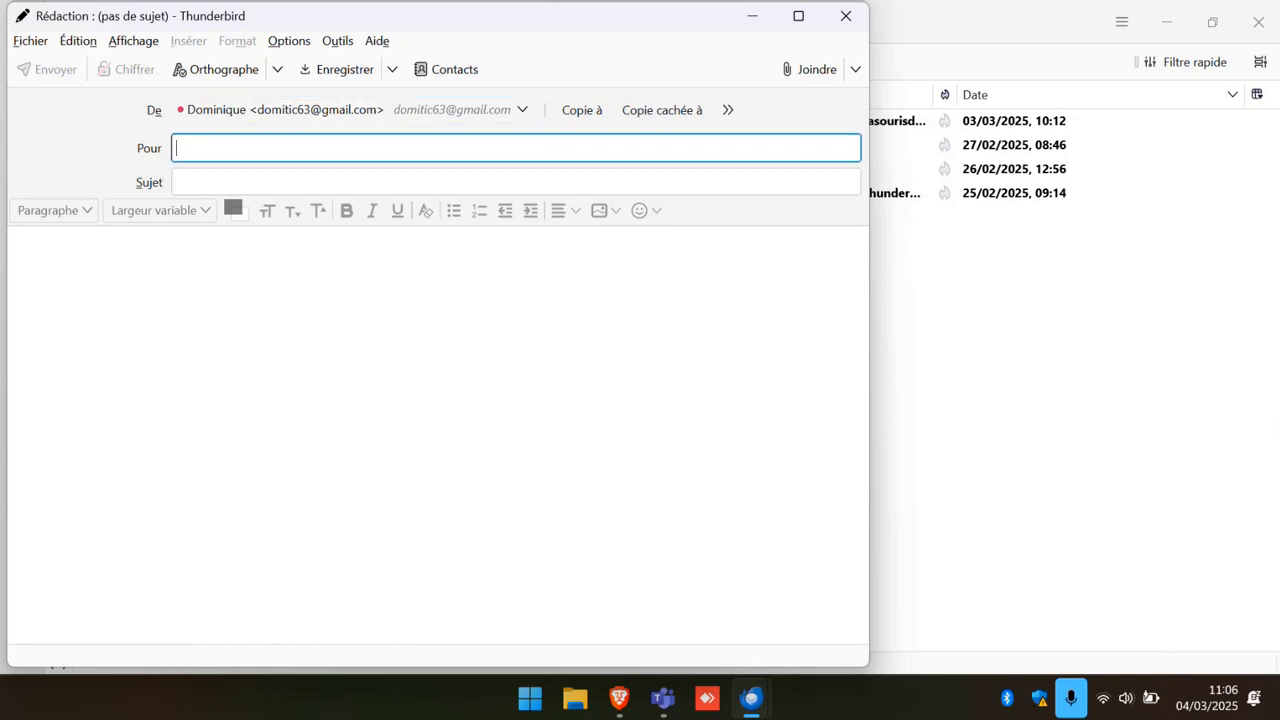
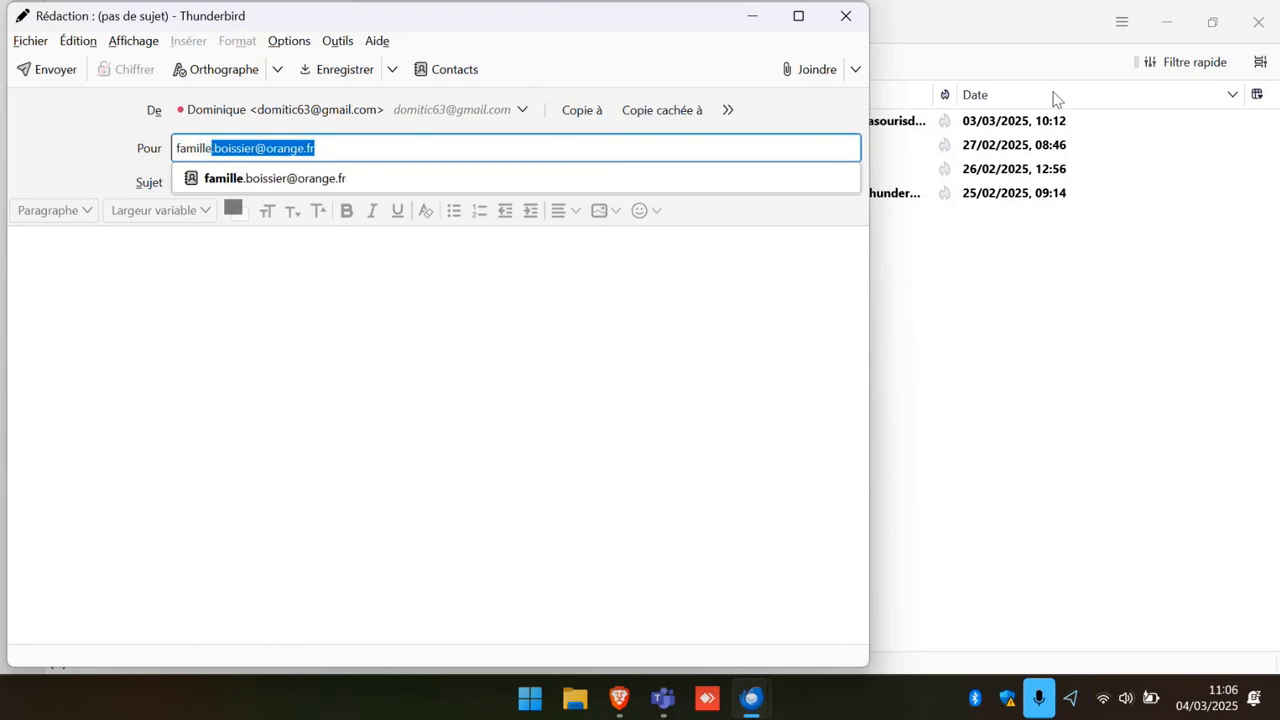
pyautogui.click(321, 184)
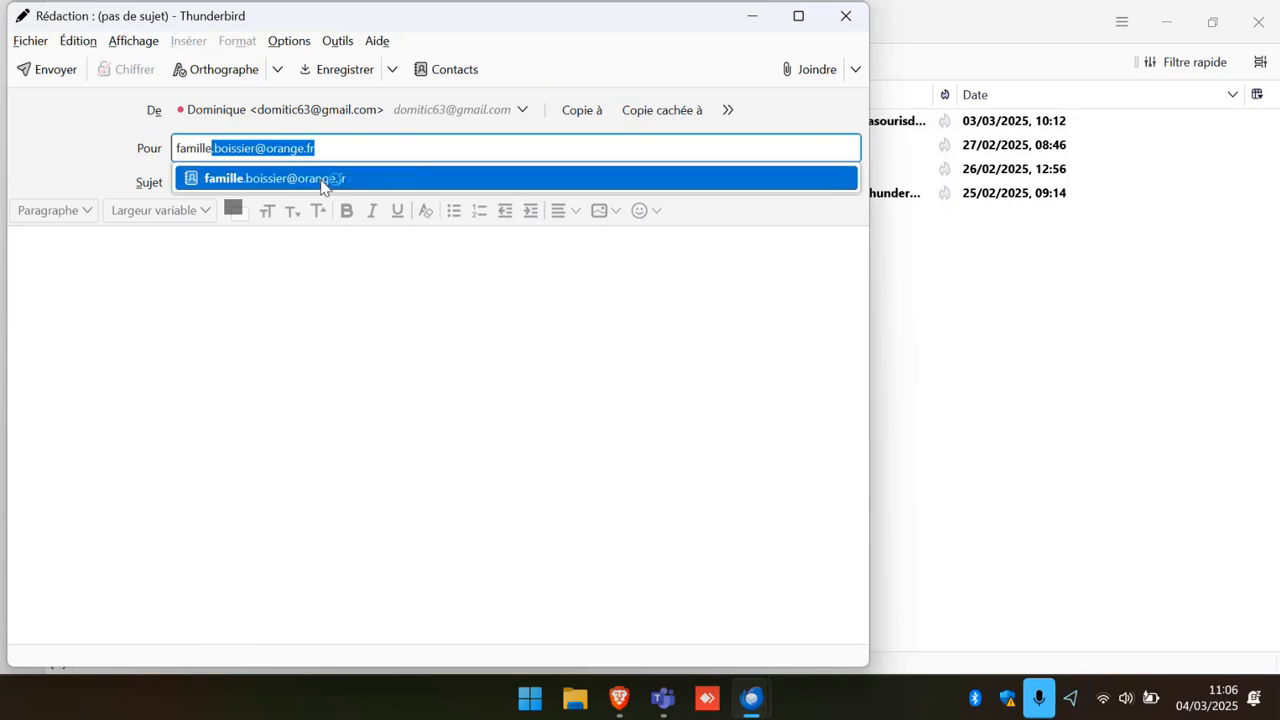
# Confirm the Orange recipient, enter subject 'Premier test' and start the body with 'Bonjour,'.
pyautogui.click(189, 185)
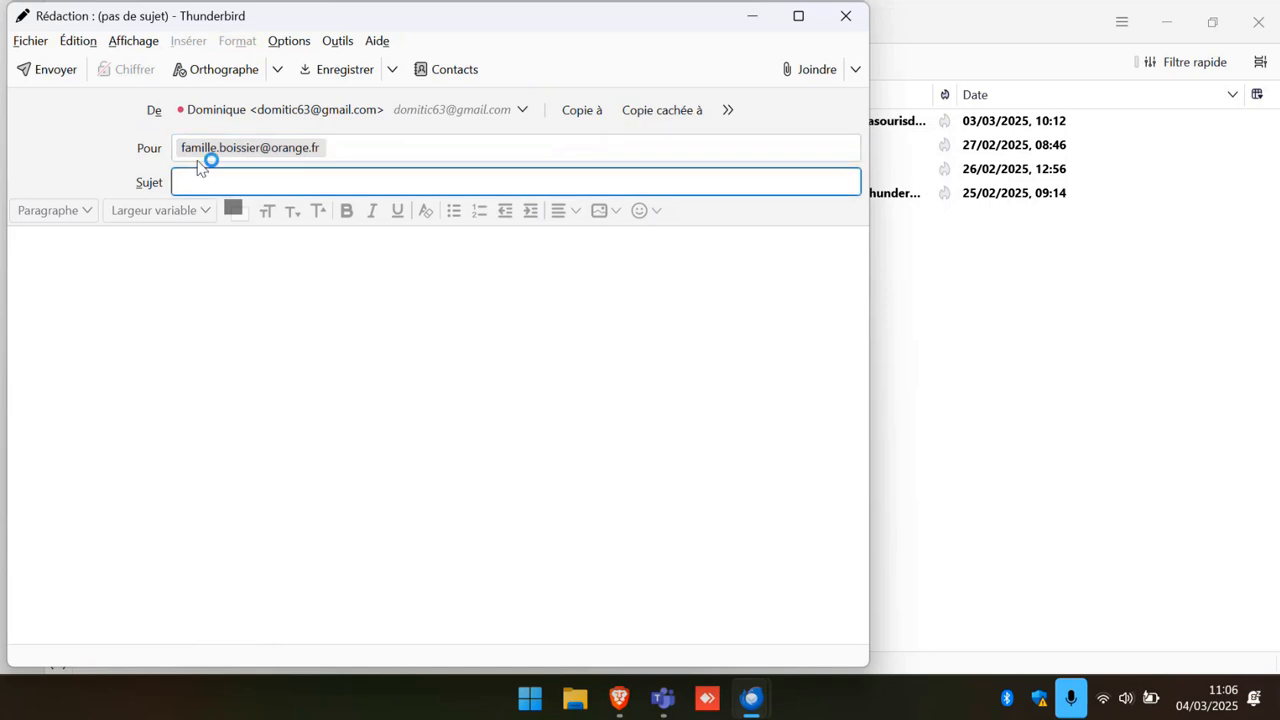
pyautogui.write('P')
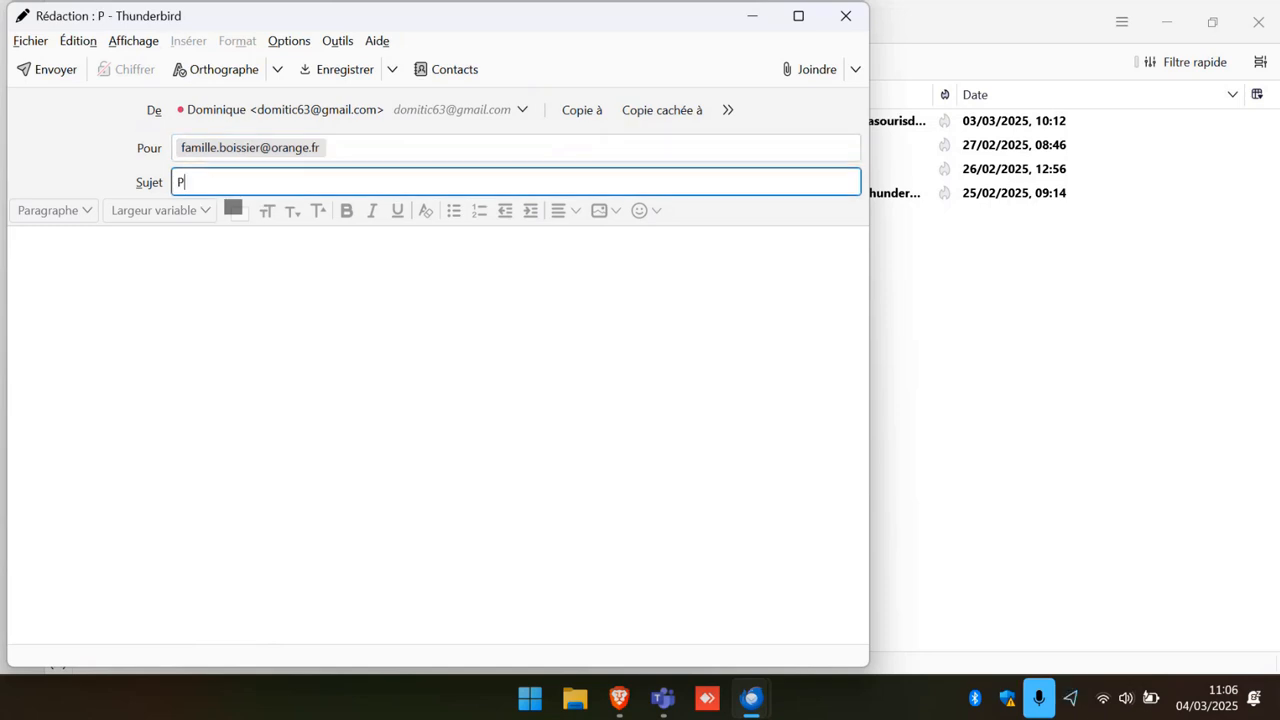
pyautogui.write('remi')
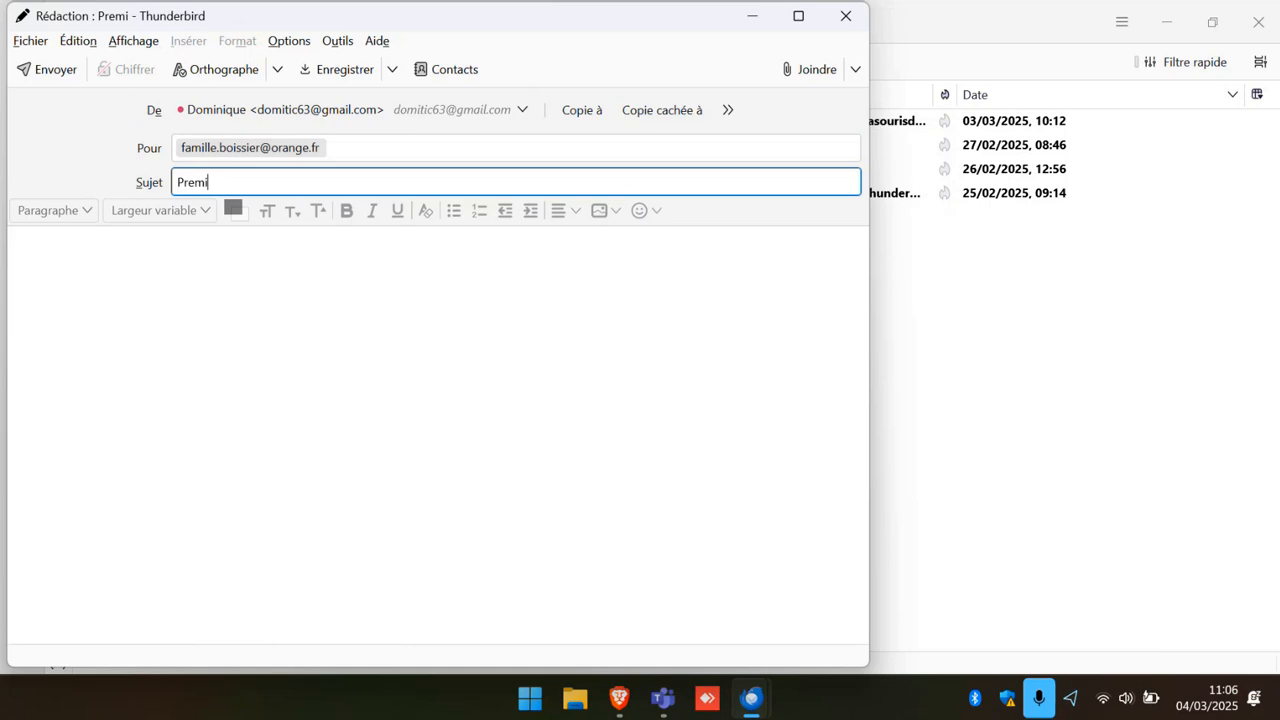
pyautogui.write('er t')
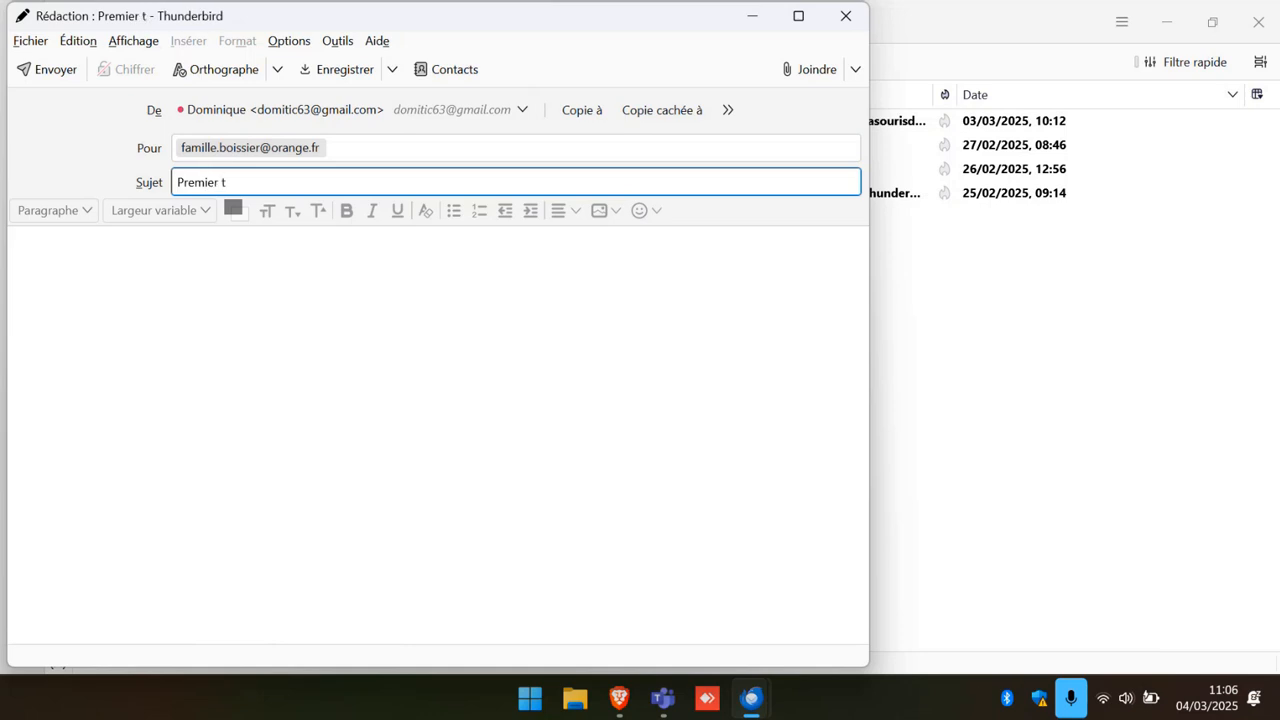
pyautogui.write('est')
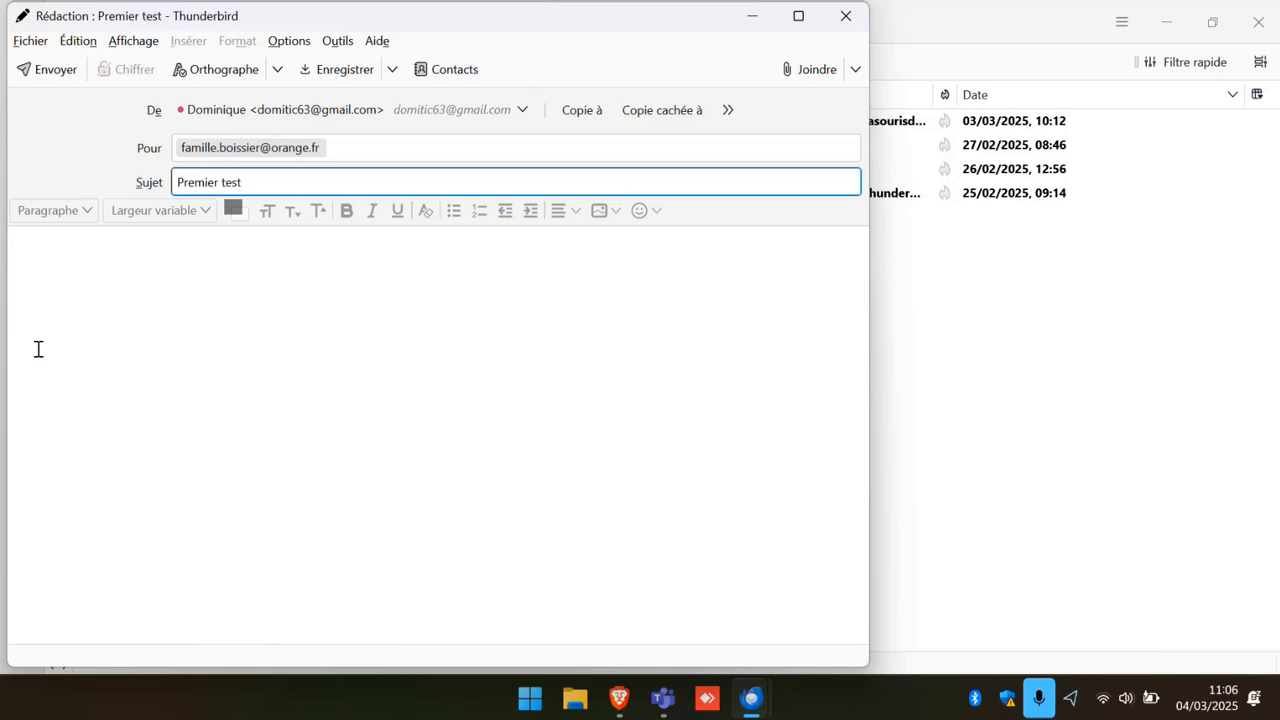
pyautogui.click(57, 268)
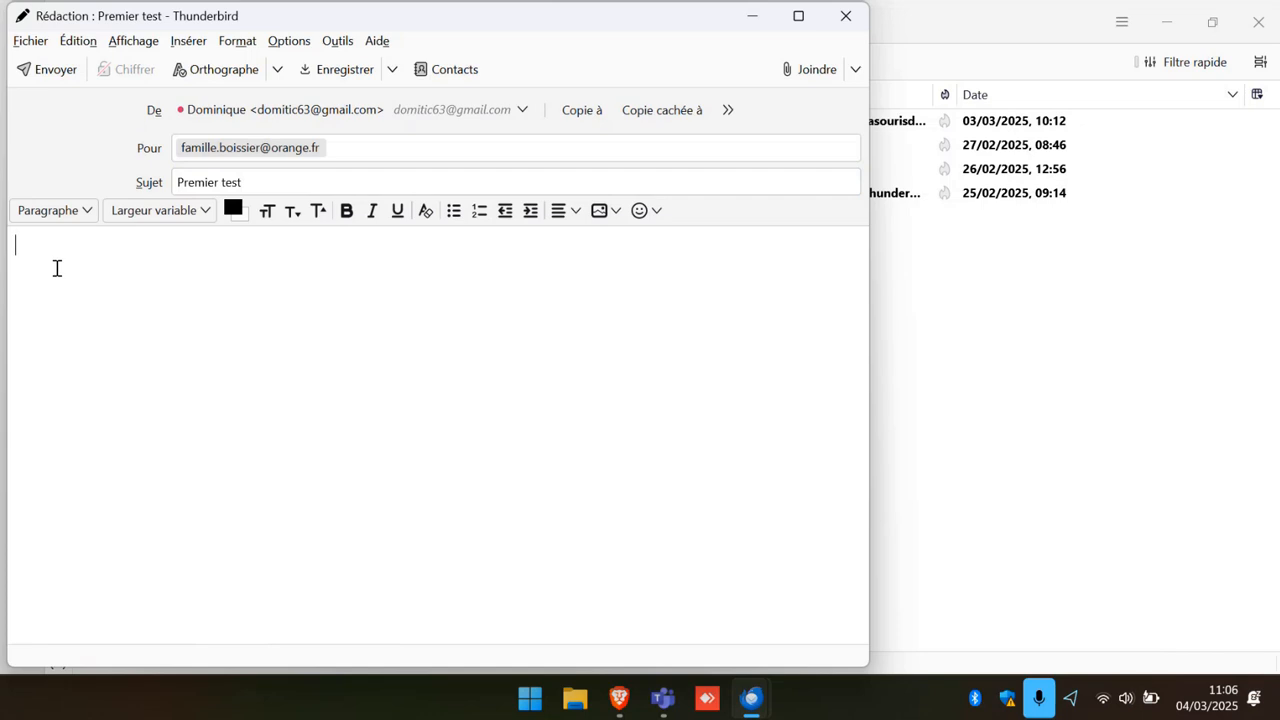
pyautogui.write('Bonjou')
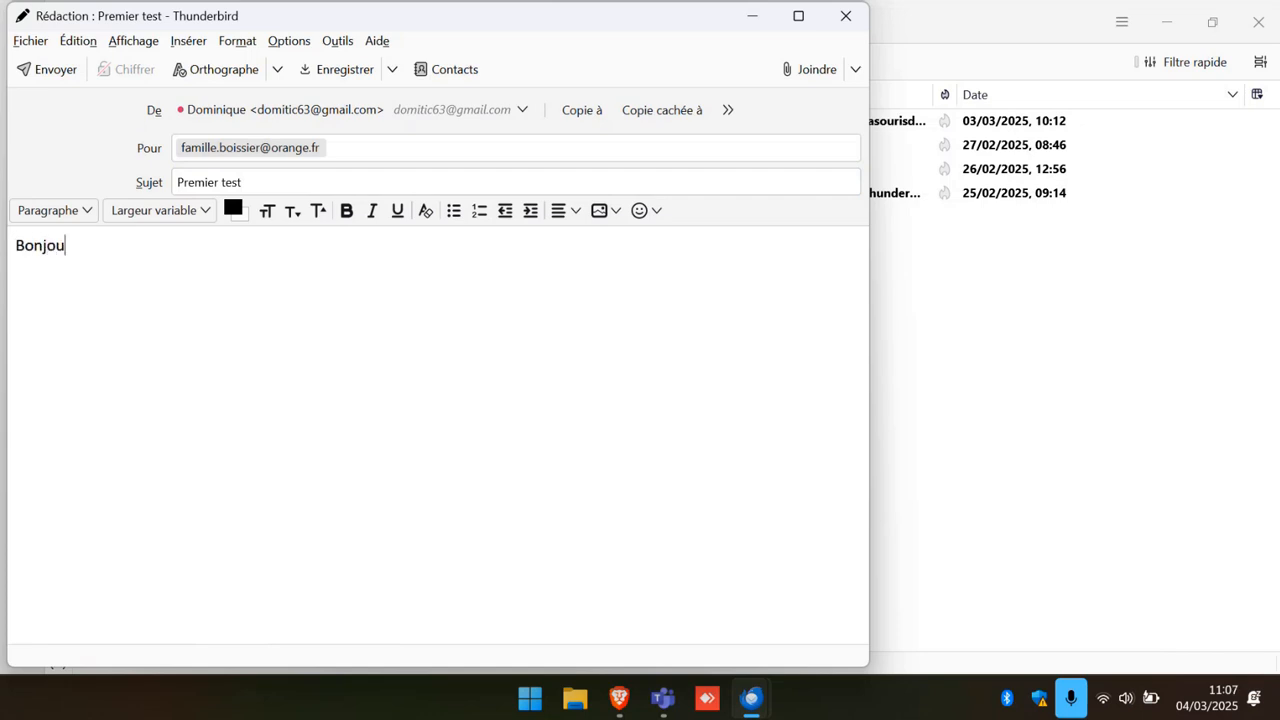
pyautogui.write('r,')
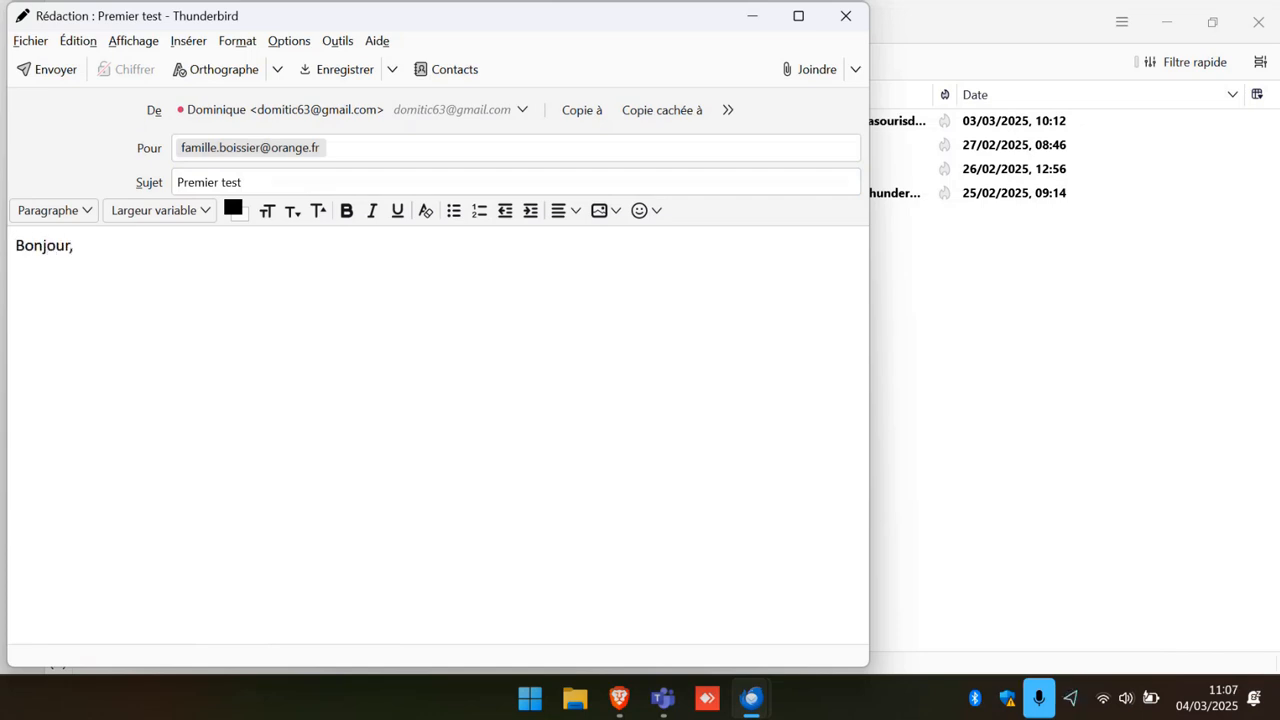
# Add a body line and the sender's first name as signature, then send the message.
pyautogui.press('Return')
pyautogui.write('v')
pyautogui.hotkey('alt', 'e')
pyautogui.press('super+Up')
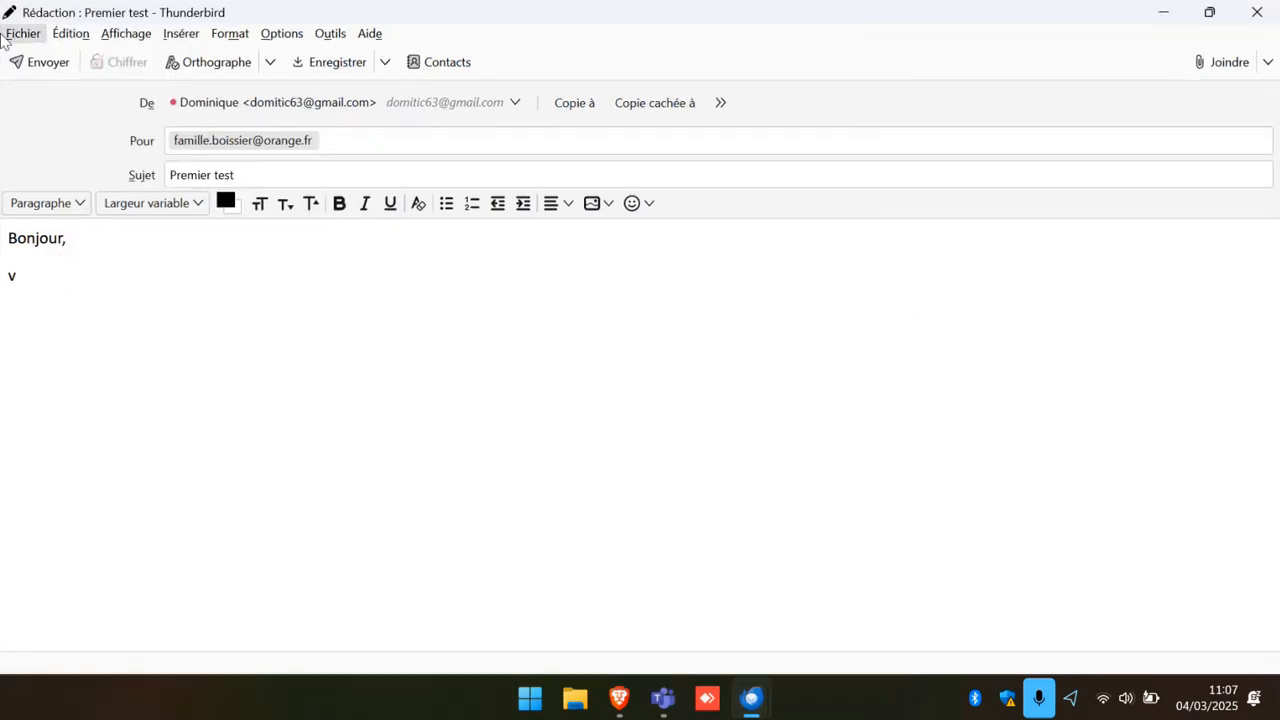
pyautogui.write('jhkj')
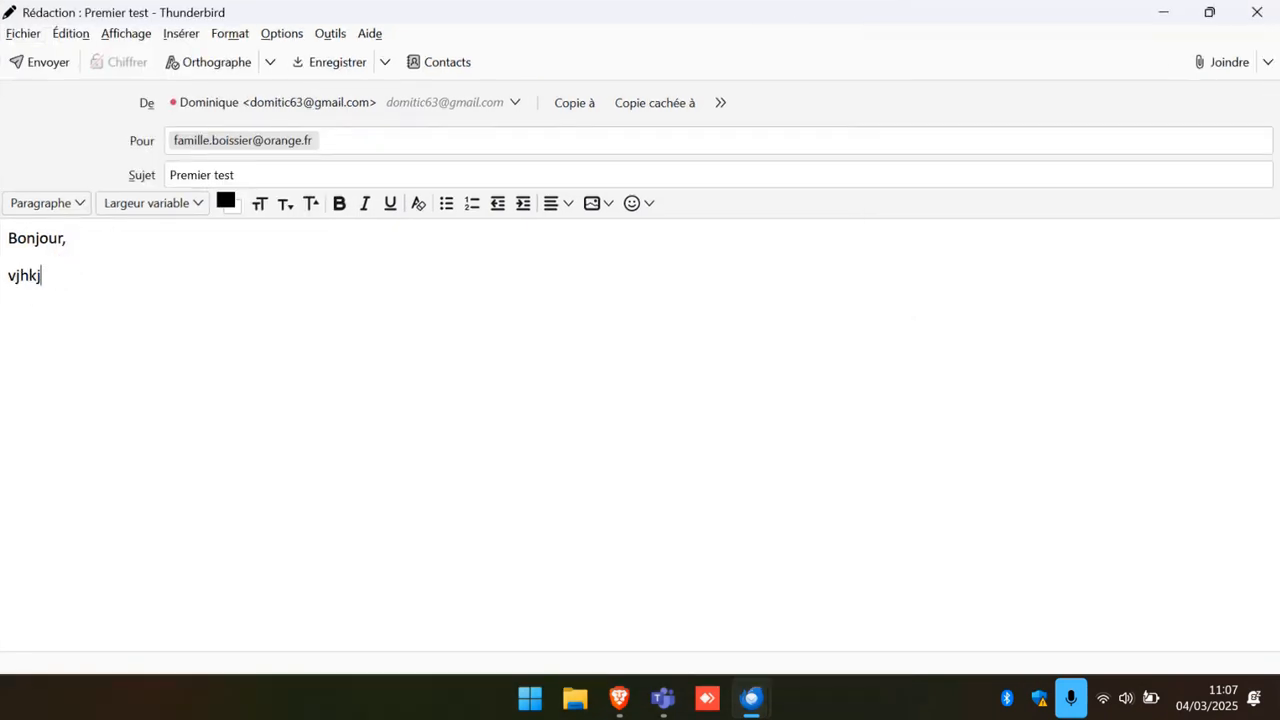
pyautogui.write('b:')
pyautogui.press('Return')
pyautogui.press('Return')
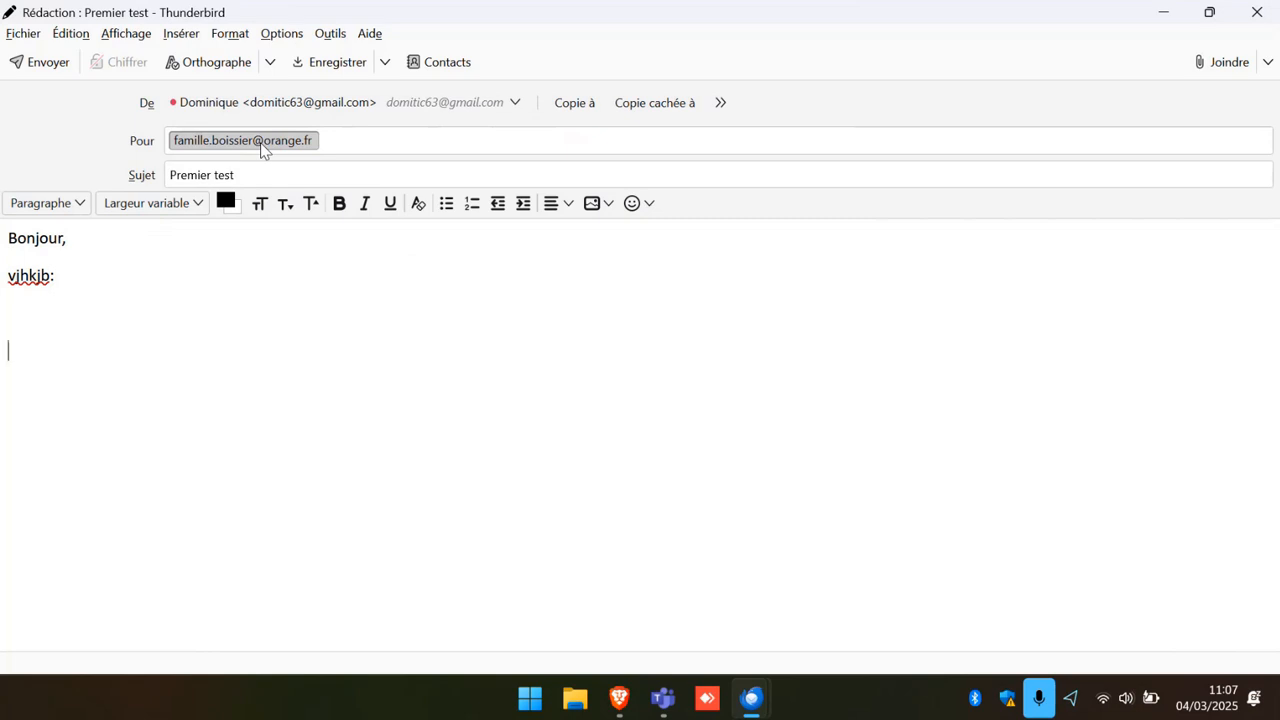
pyautogui.press('BackSpace')
pyautogui.write('Dominique')
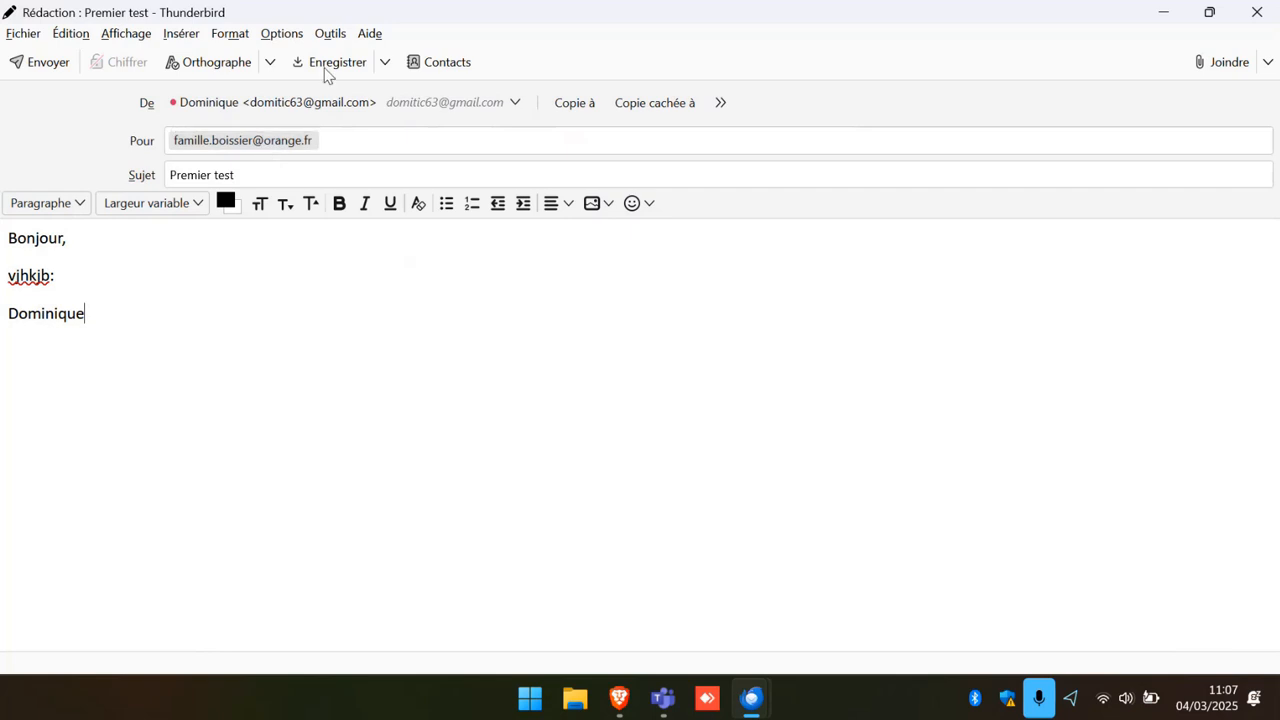
pyautogui.click(37, 70)
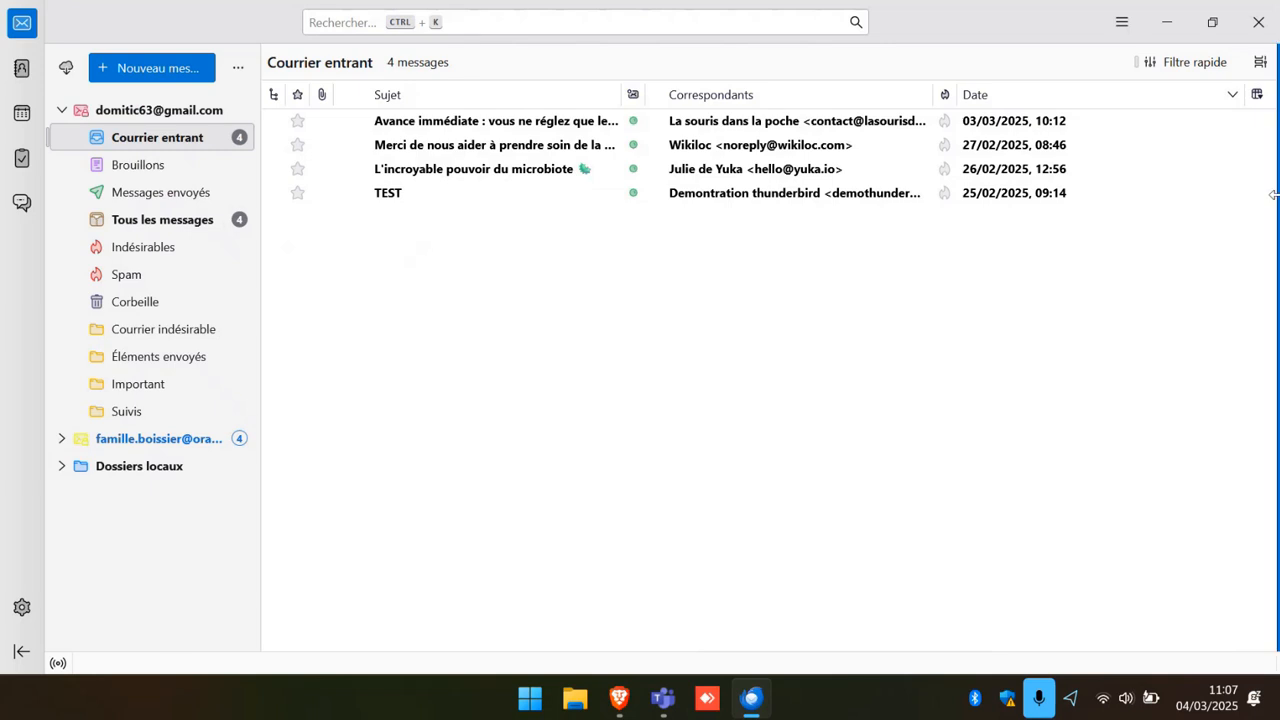
# Confirm 'Premier test' appears in the Gmail Sent folder, then return to the Gmail inbox.
pyautogui.click(137, 195)
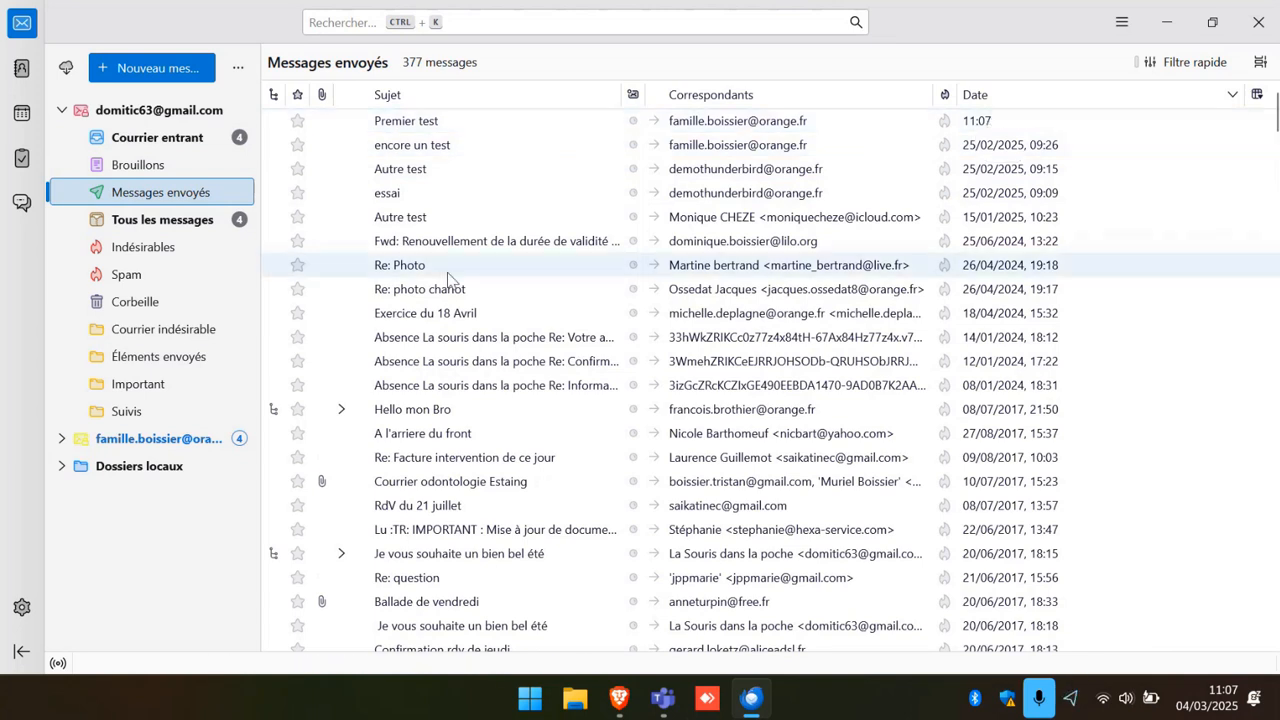
pyautogui.click(125, 143)
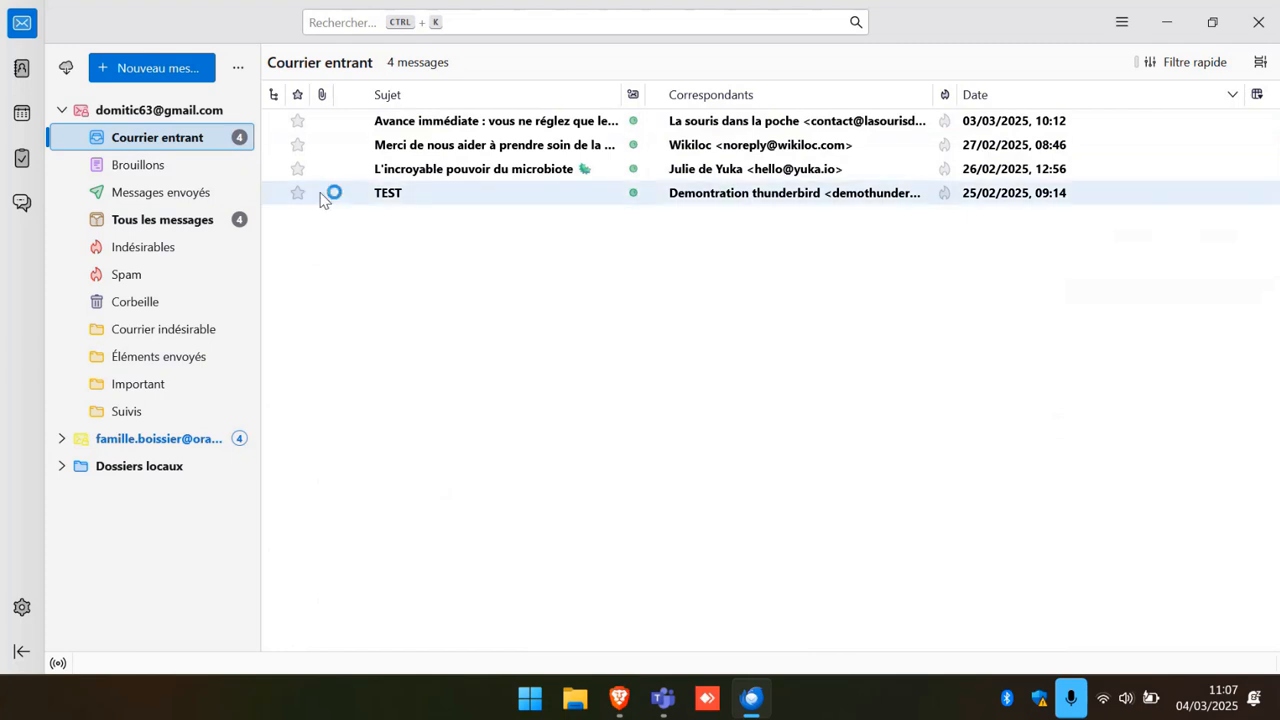
# Expand the Orange account, read 'Premier test' in its inbox, then return to the Gmail inbox.
pyautogui.click(62, 442)
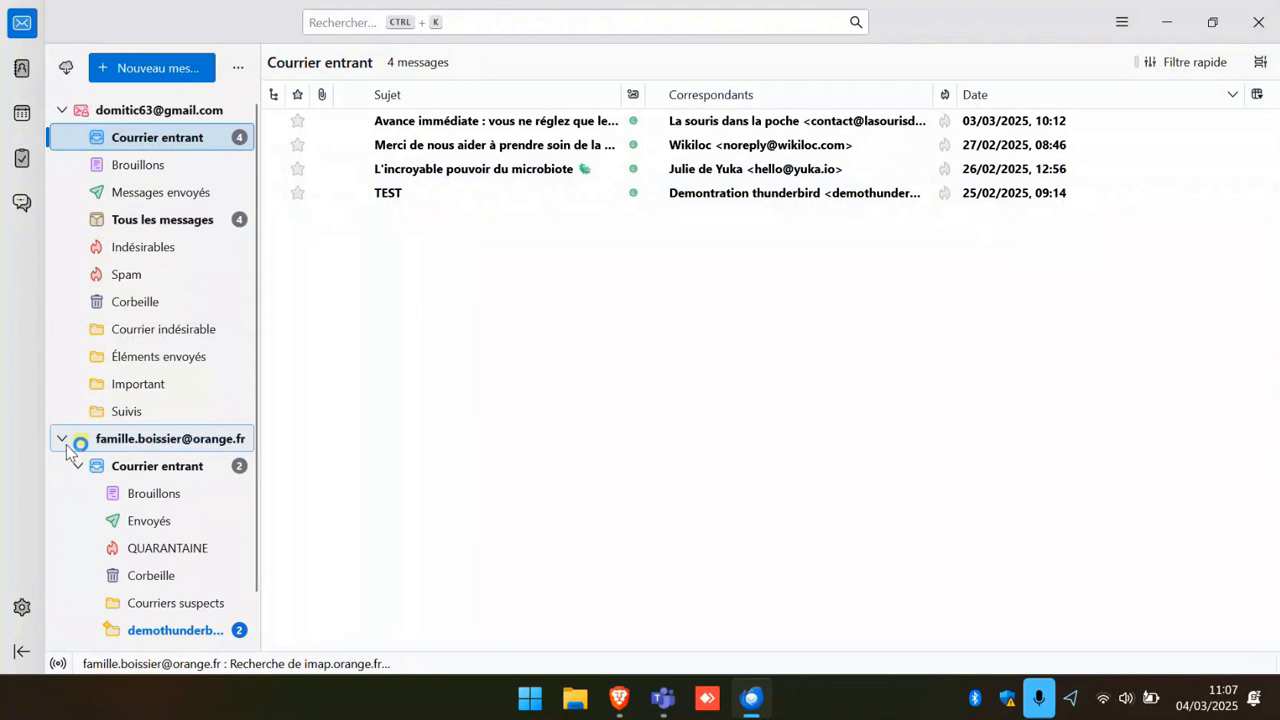
pyautogui.click(156, 468)
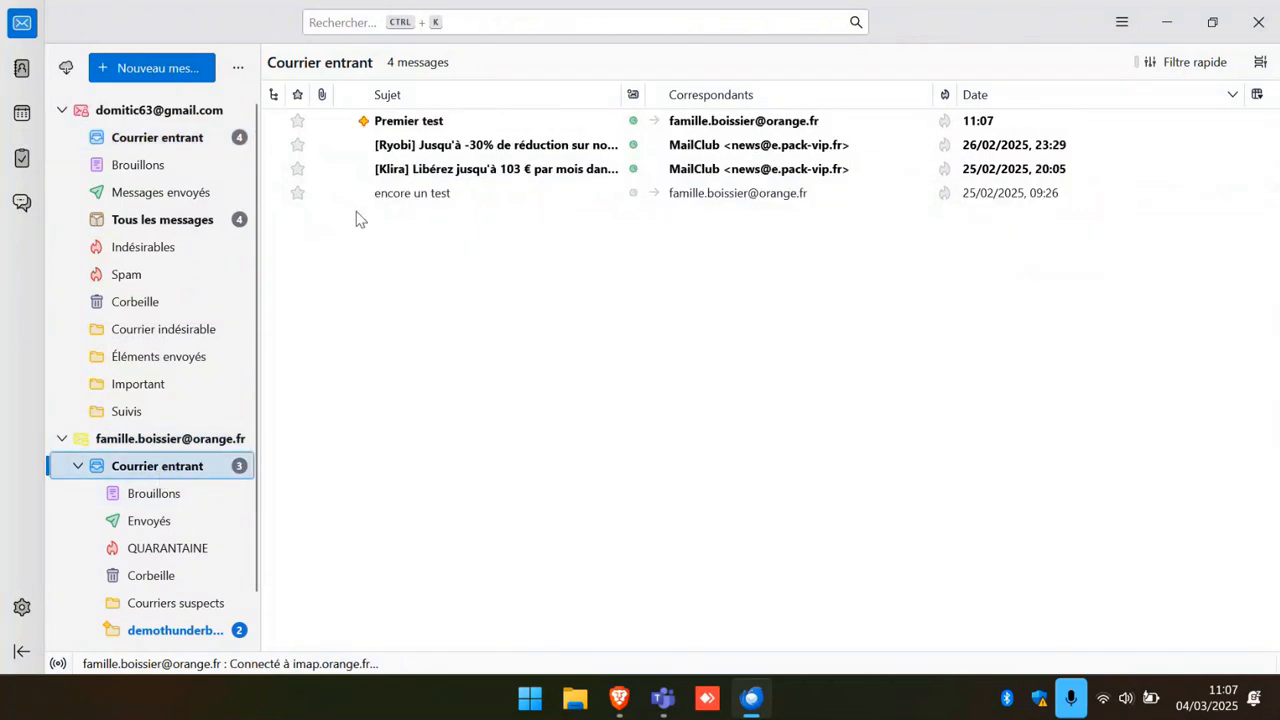
pyautogui.doubleClick(441, 122)
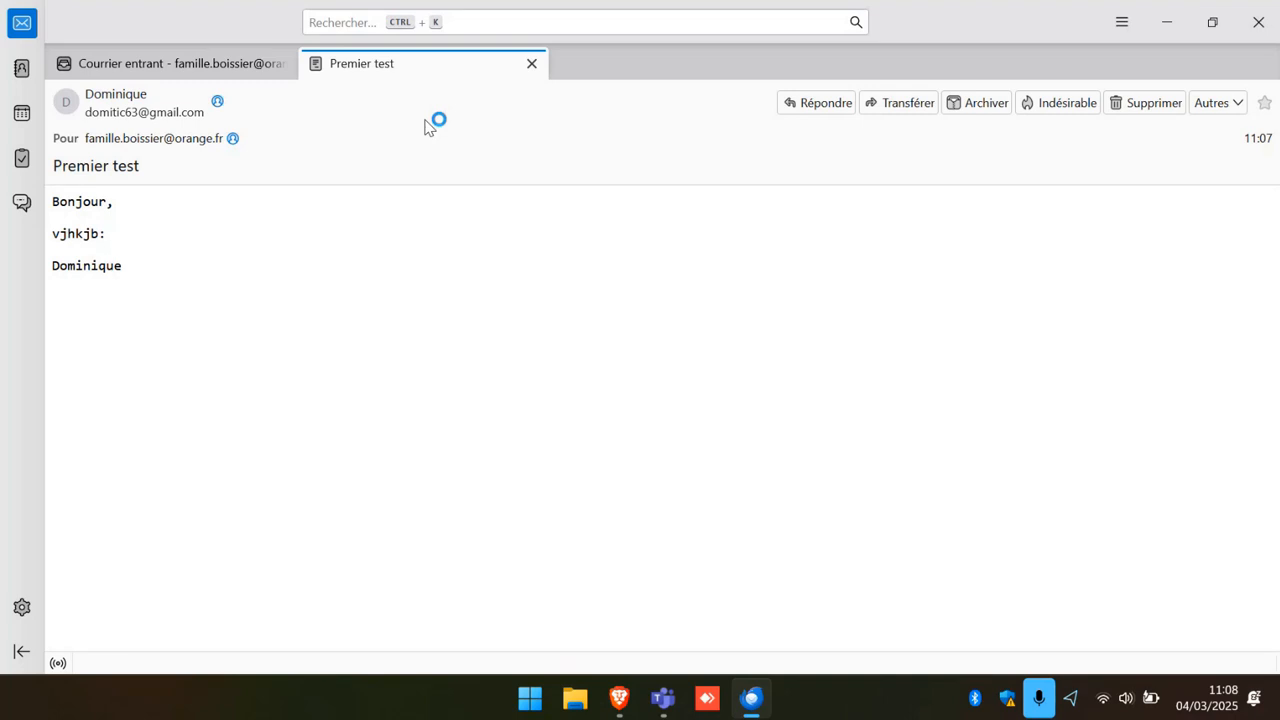
pyautogui.click(531, 64)
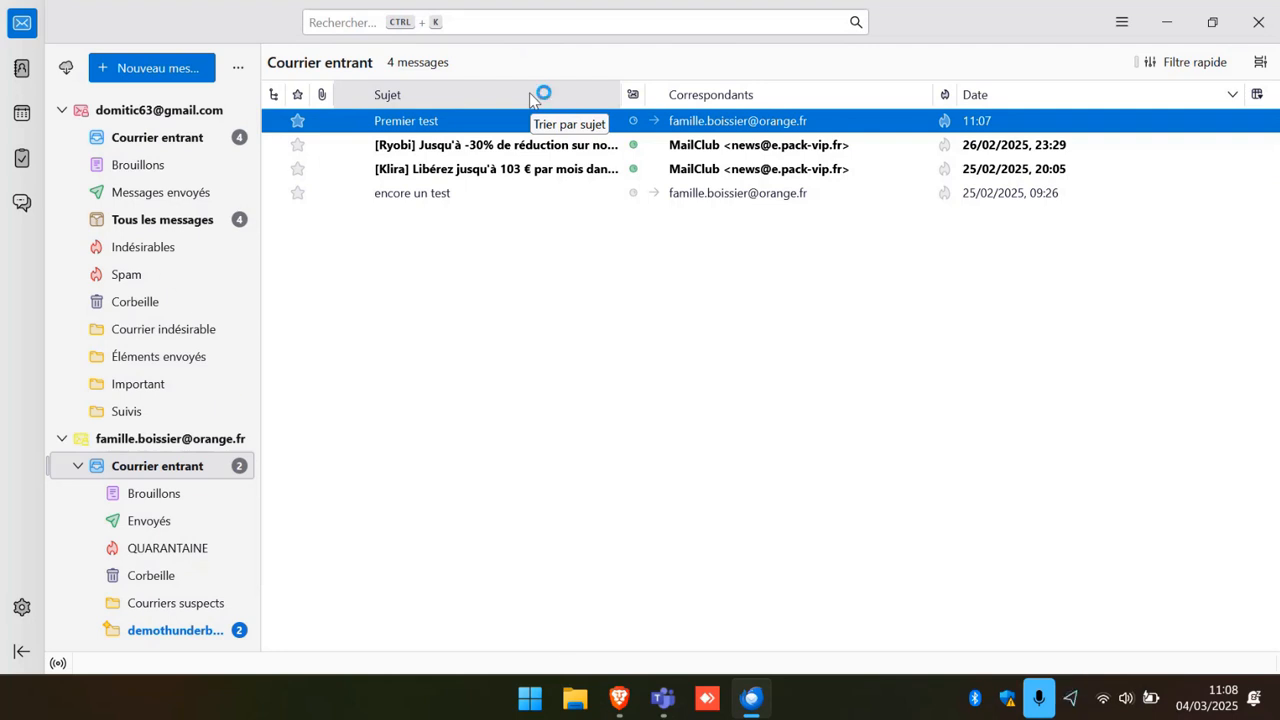
pyautogui.click(128, 145)
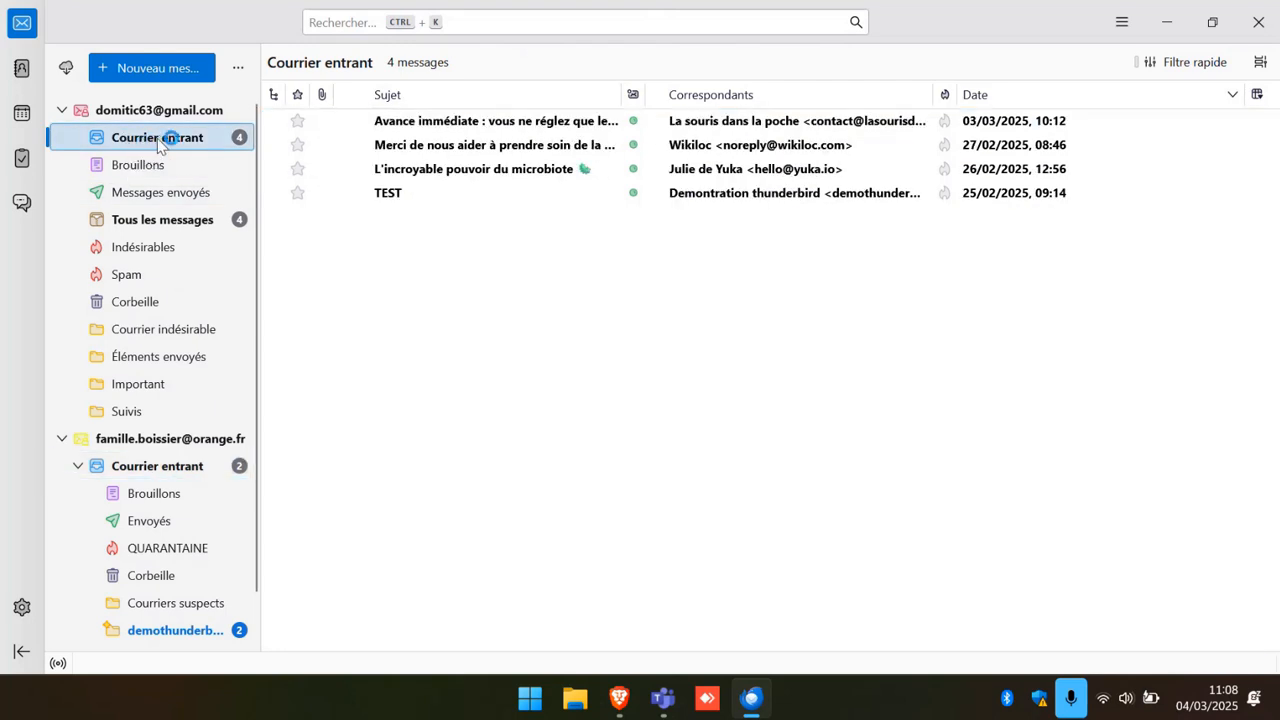
# Open the Gmail account's home page and then its account settings tab.
pyautogui.scroll(-1, 160, 142)
pyautogui.scroll(1, 163, 148)
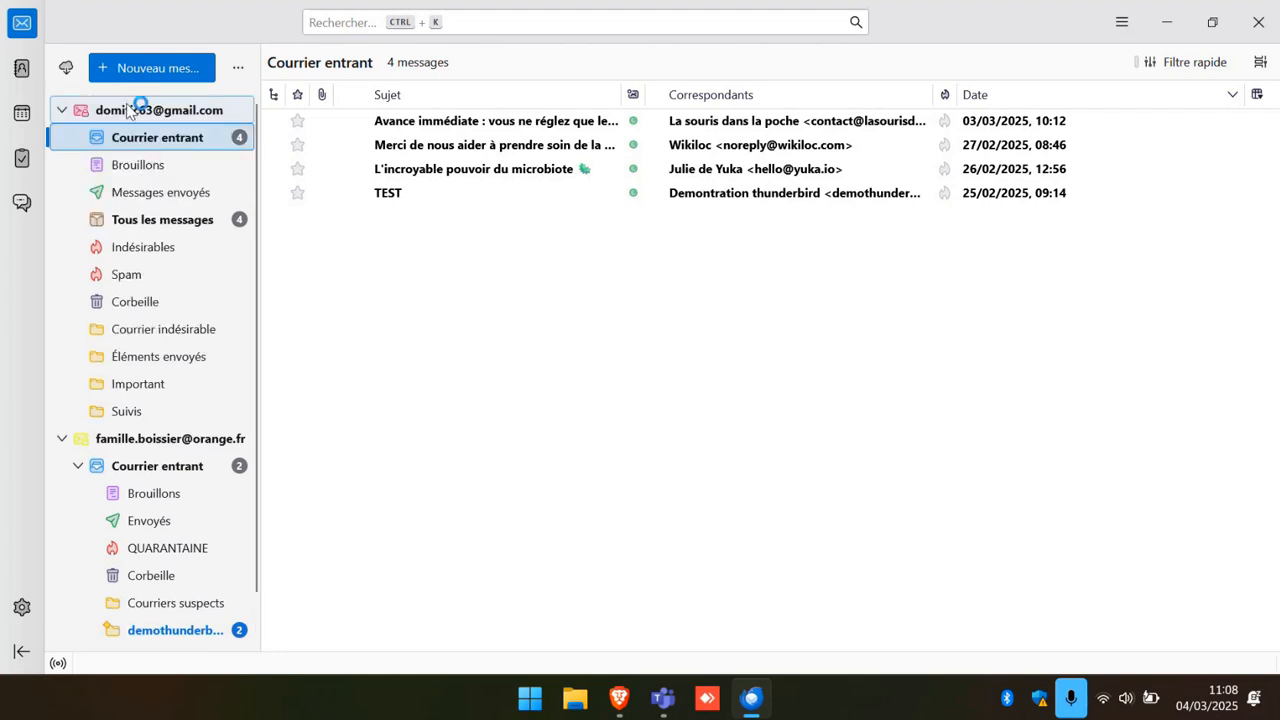
pyautogui.click(137, 108)
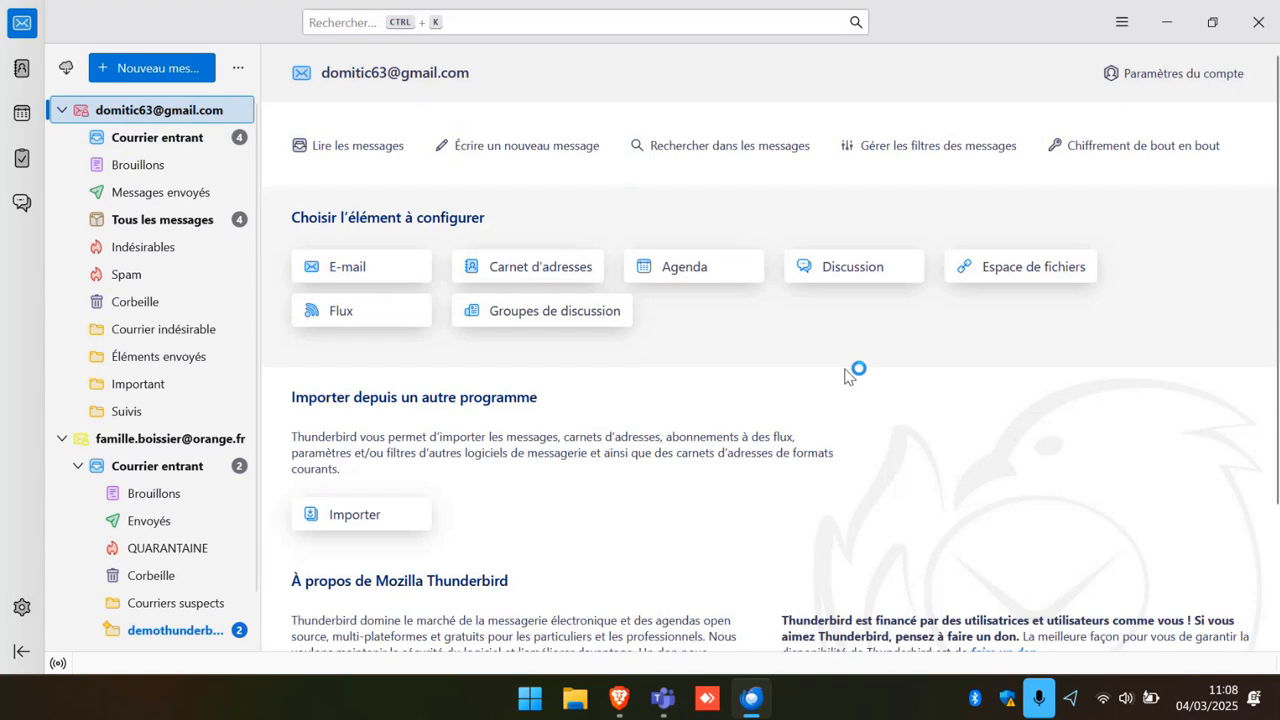
pyautogui.scroll(-3, 668, 487)
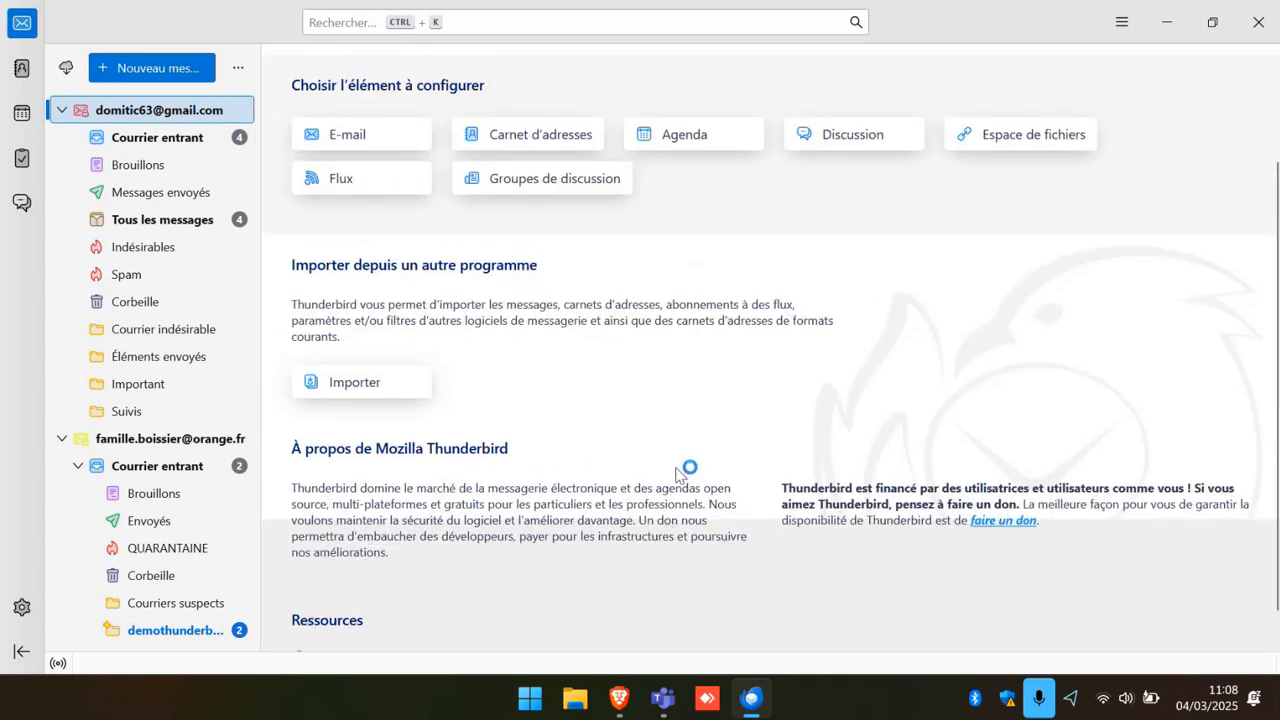
pyautogui.scroll(3, 676, 473)
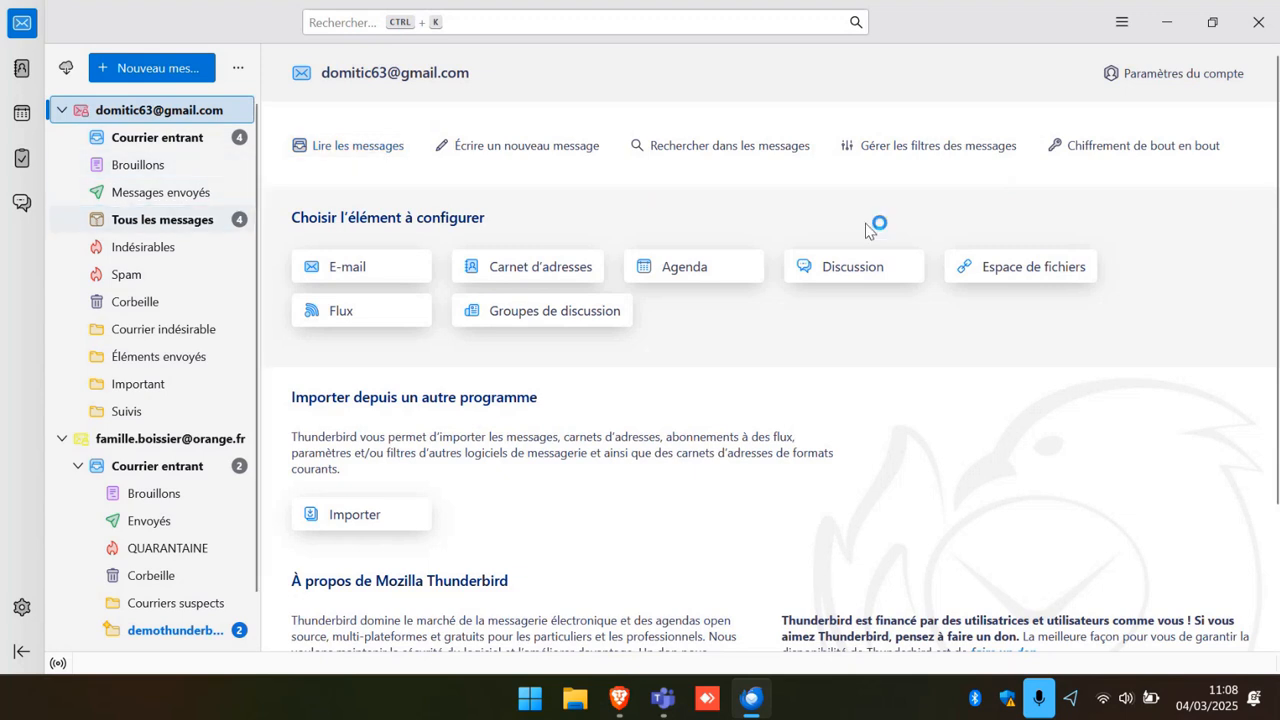
pyautogui.click(1184, 74)
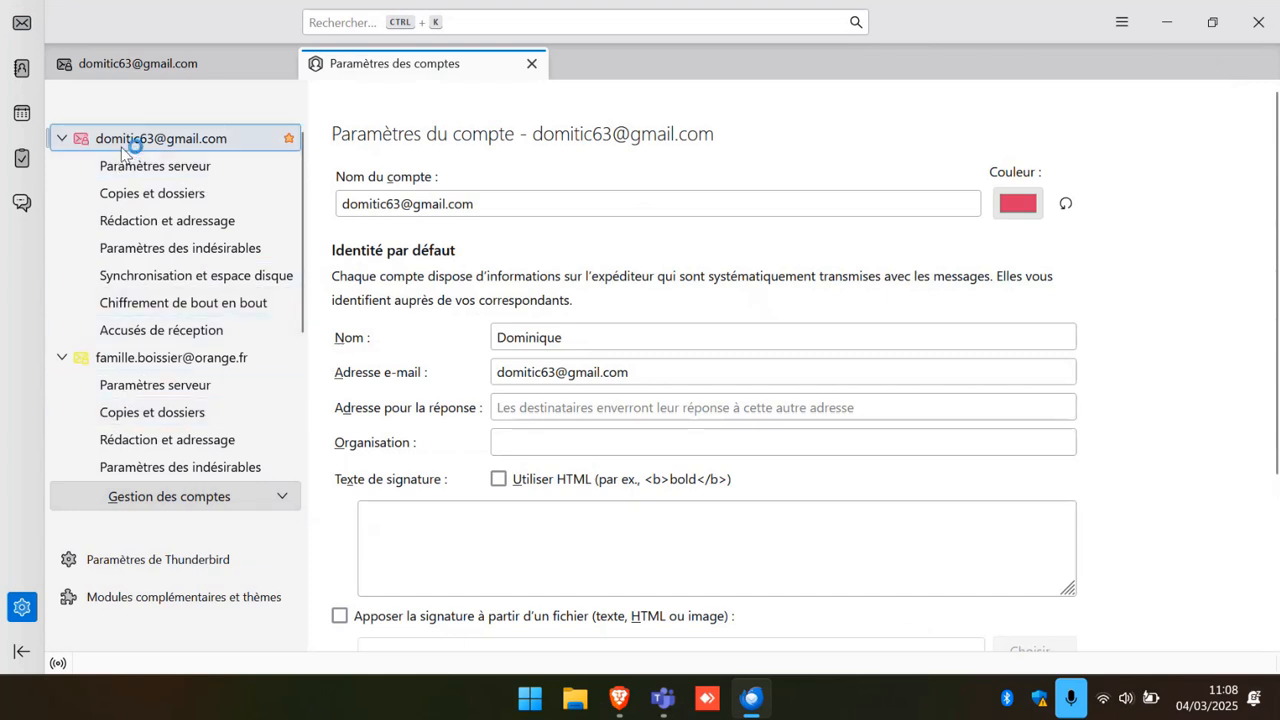
pyautogui.click(90, 138)
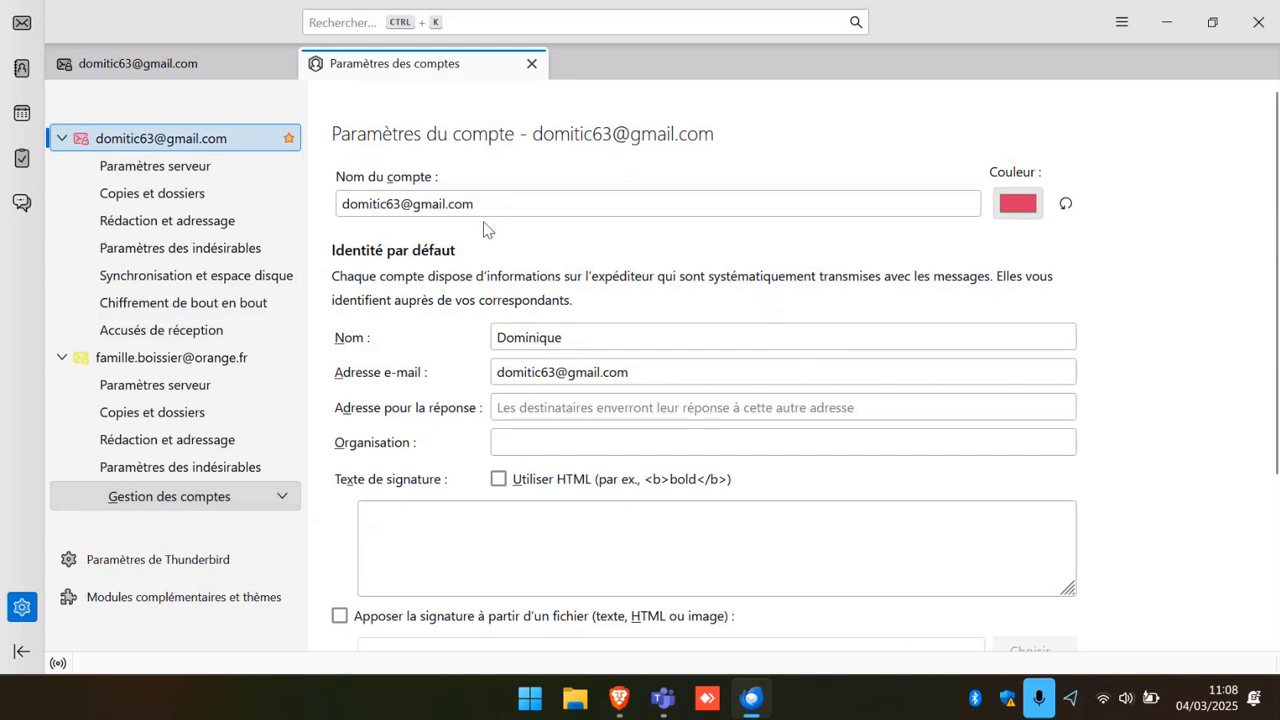
pyautogui.scroll(-3, 486, 222)
pyautogui.scroll(3, 490, 220)
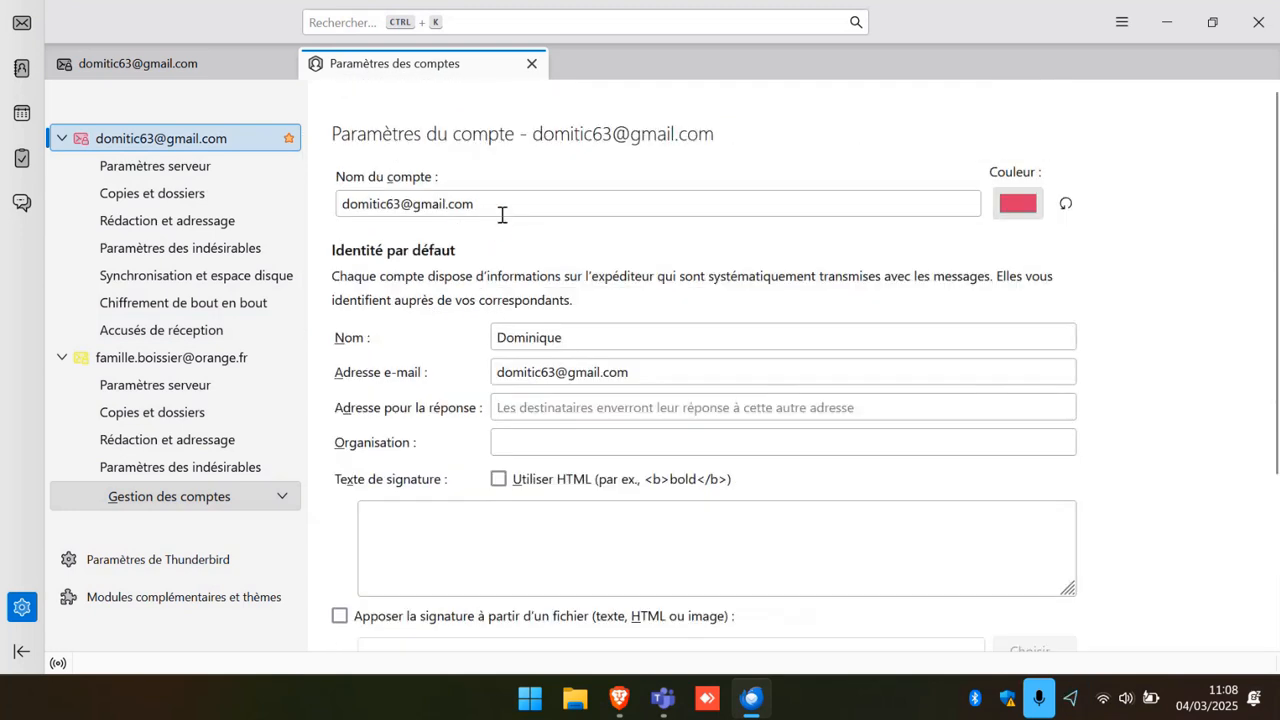
pyautogui.moveTo(563, 340); pyautogui.dragTo(405, 342)
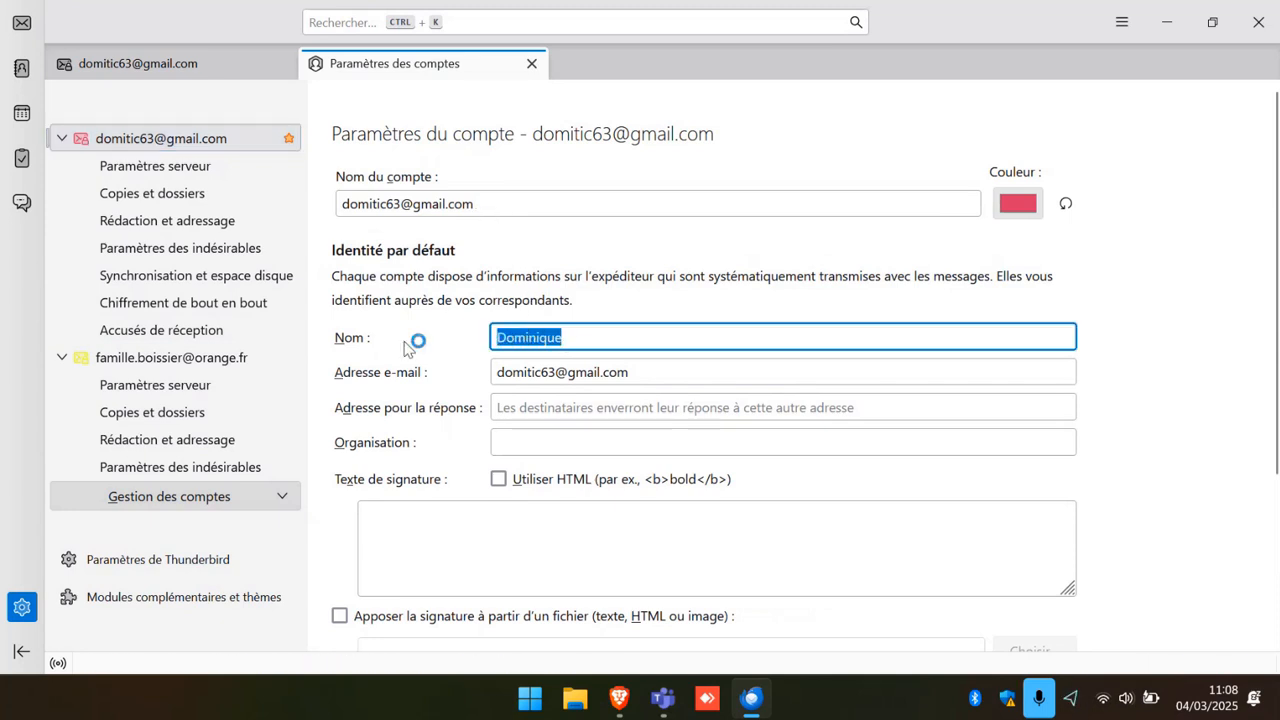
pyautogui.write('To')
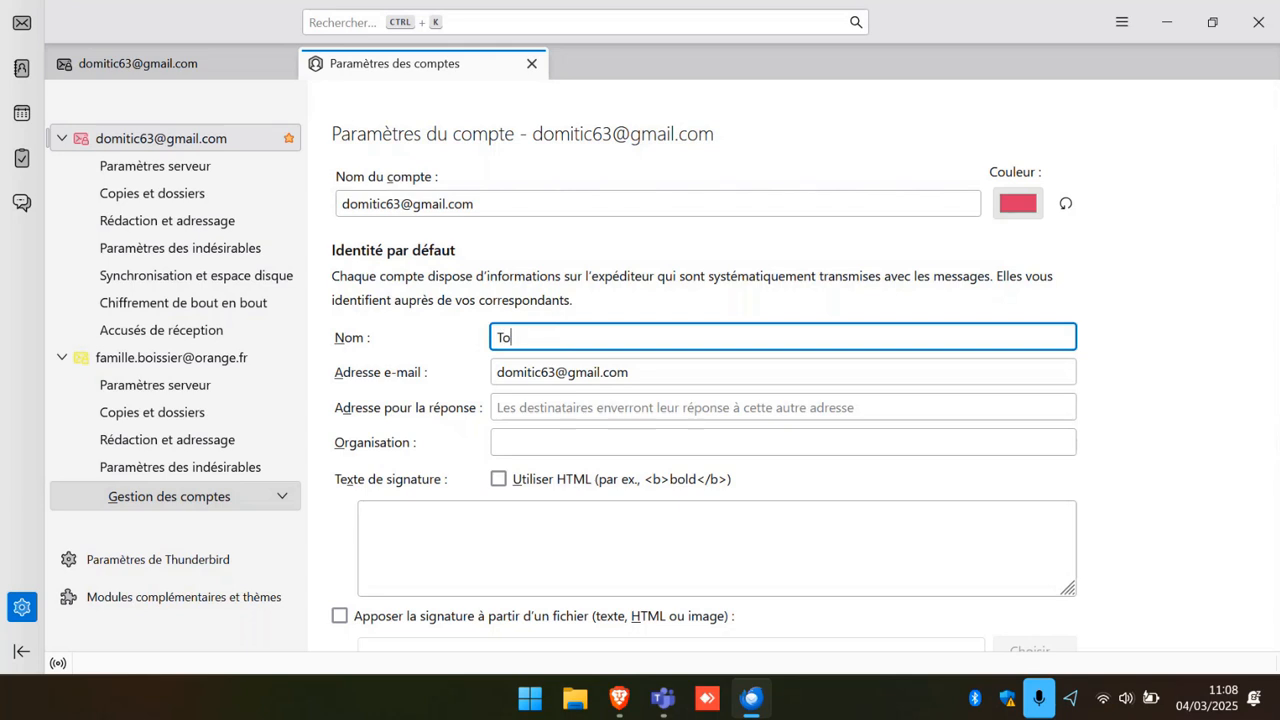
pyautogui.write('to')
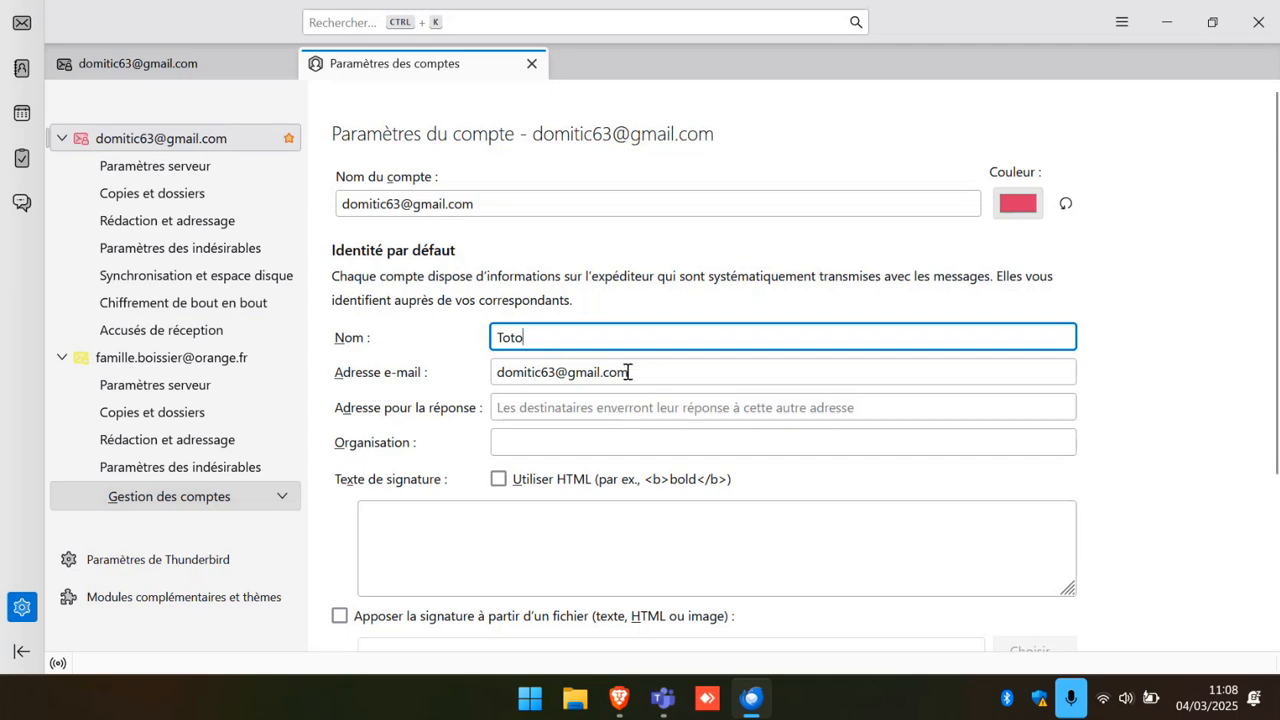
pyautogui.press('BackSpace')
pyautogui.press('BackSpace')
pyautogui.press('BackSpace')
pyautogui.press('BackSpace')
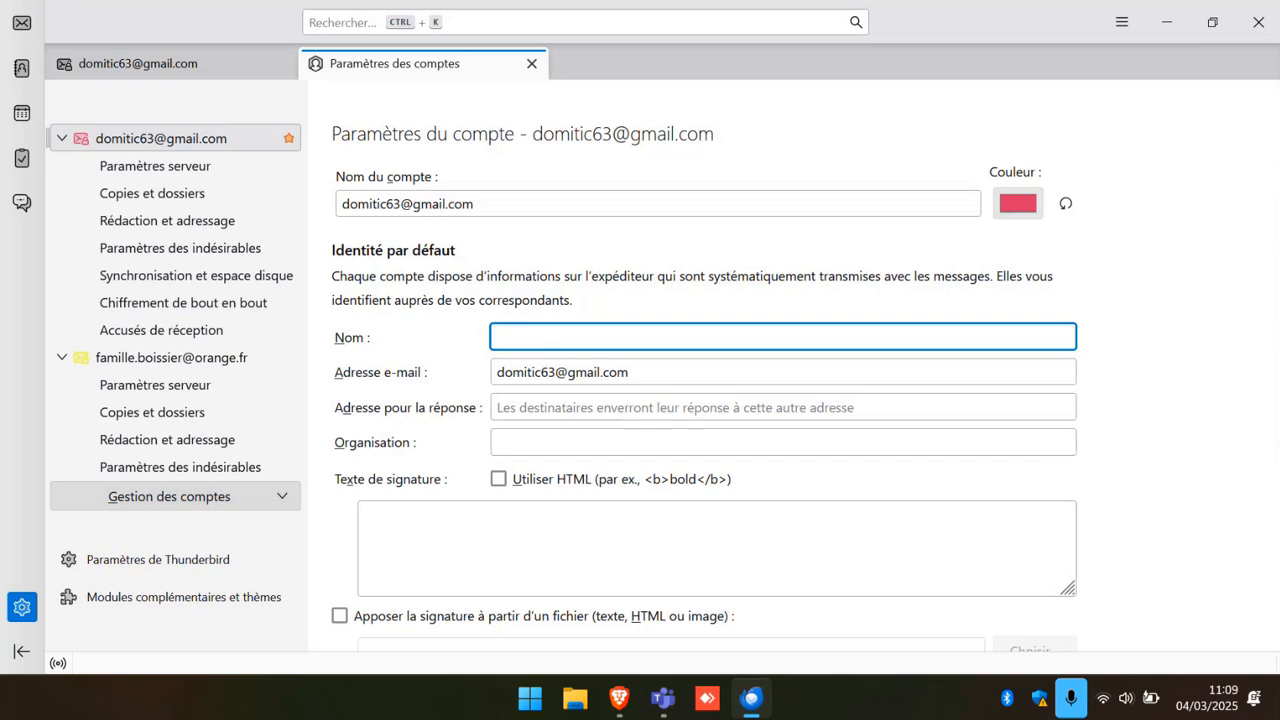
pyautogui.write('Dominique')
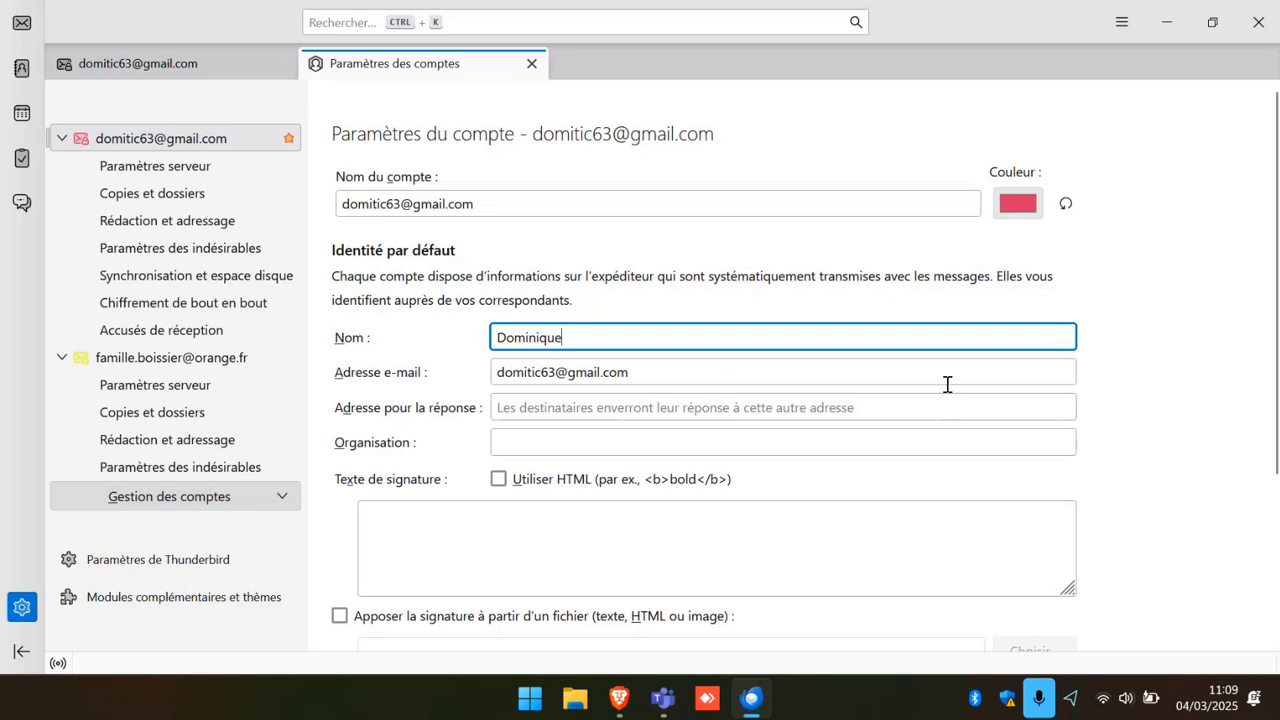
# Enter the sender's first name as the Gmail identity's signature text, then return to mail.
pyautogui.scroll(-3, 941, 372)
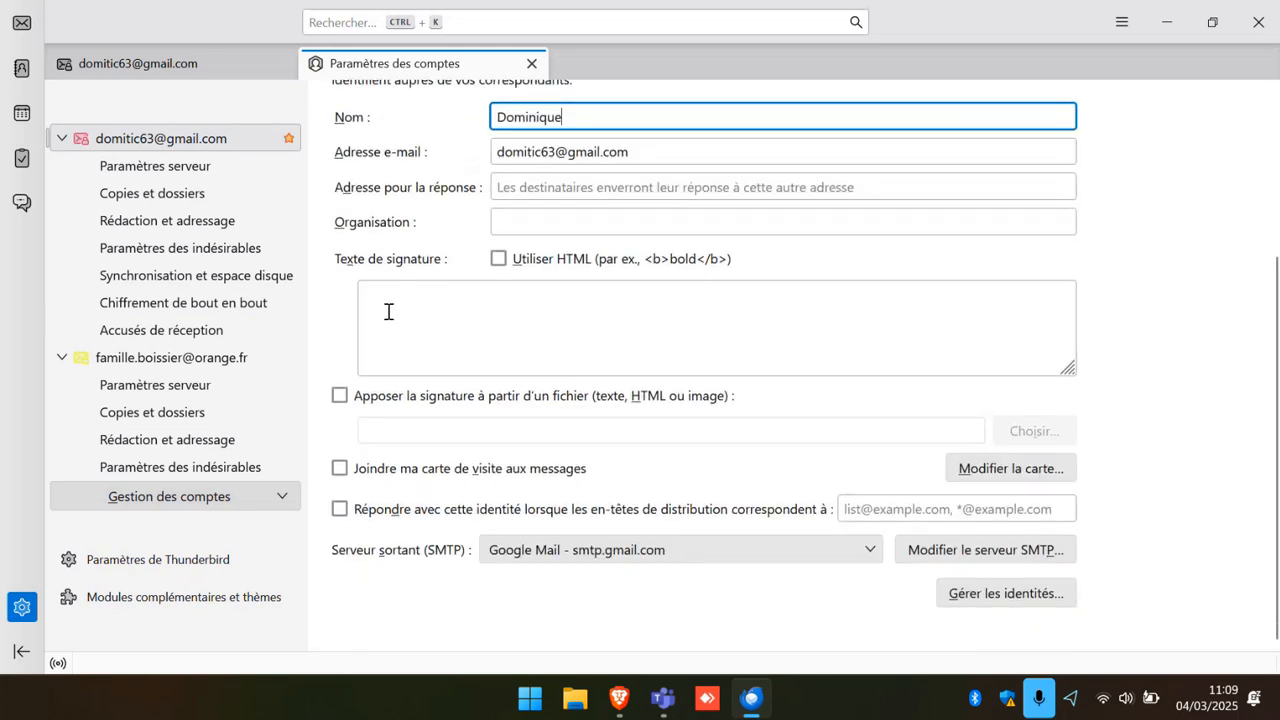
pyautogui.click(457, 297)
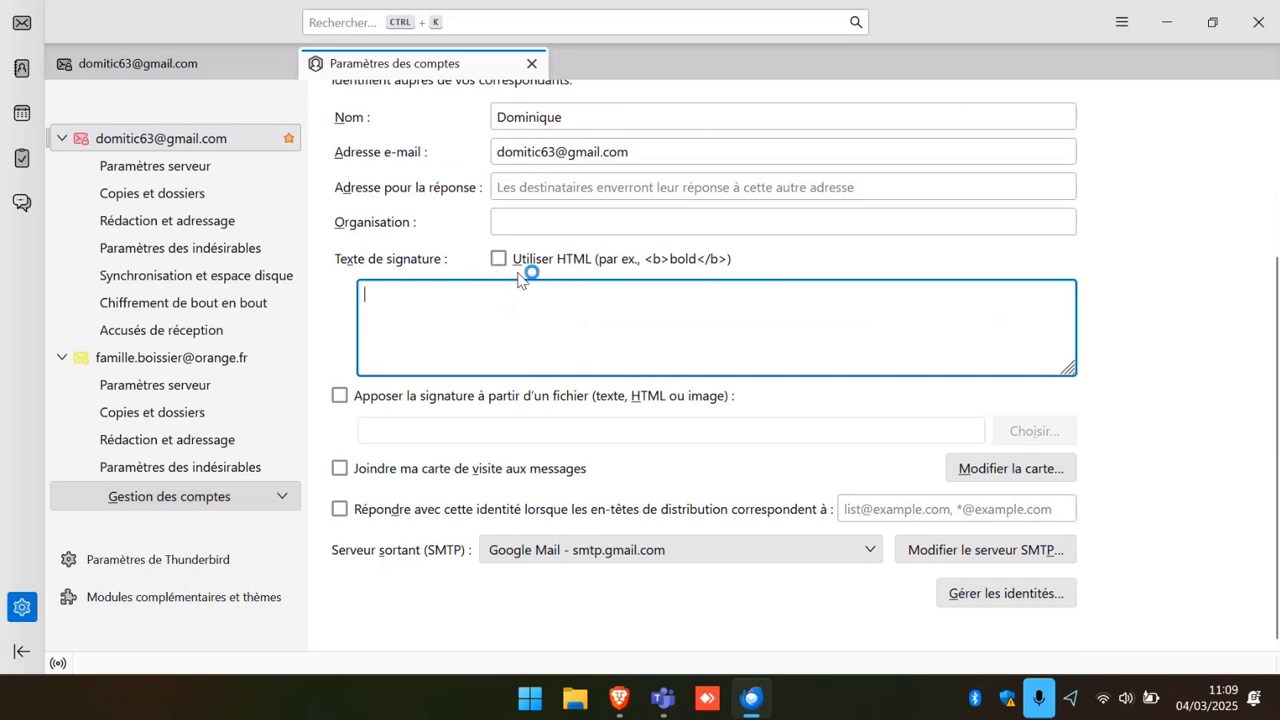
pyautogui.write('D')
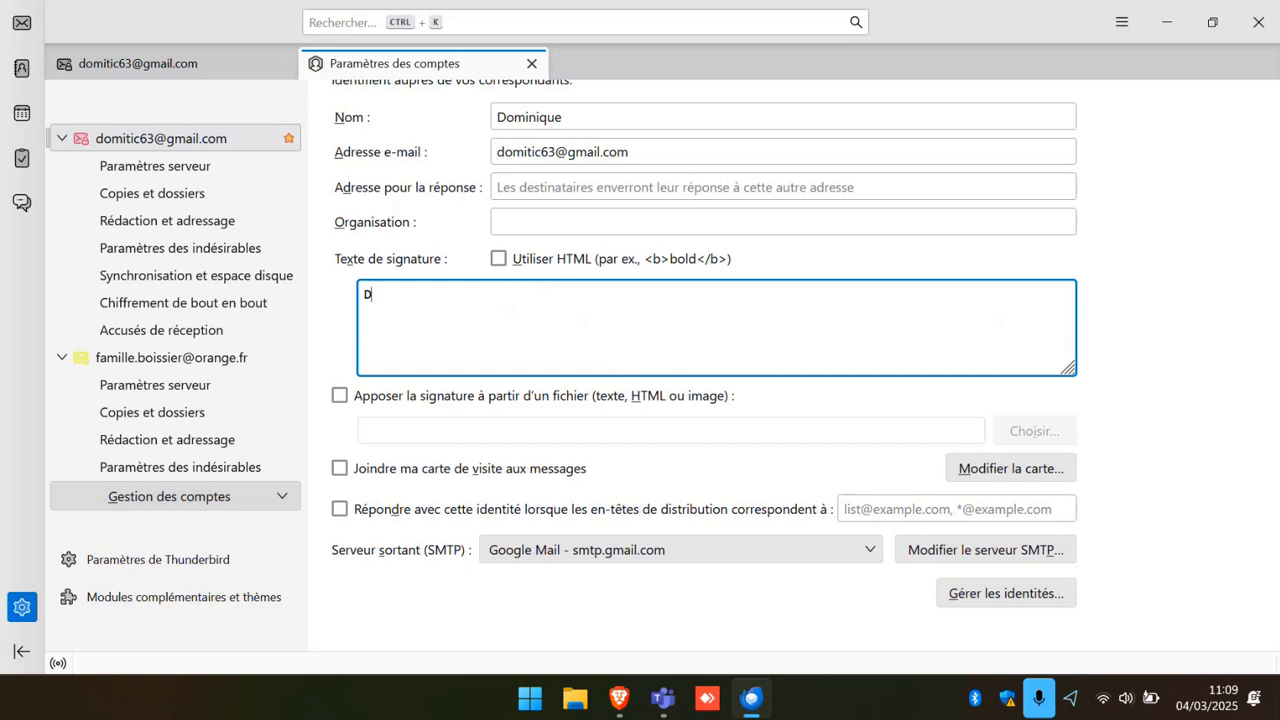
pyautogui.write('ominique')
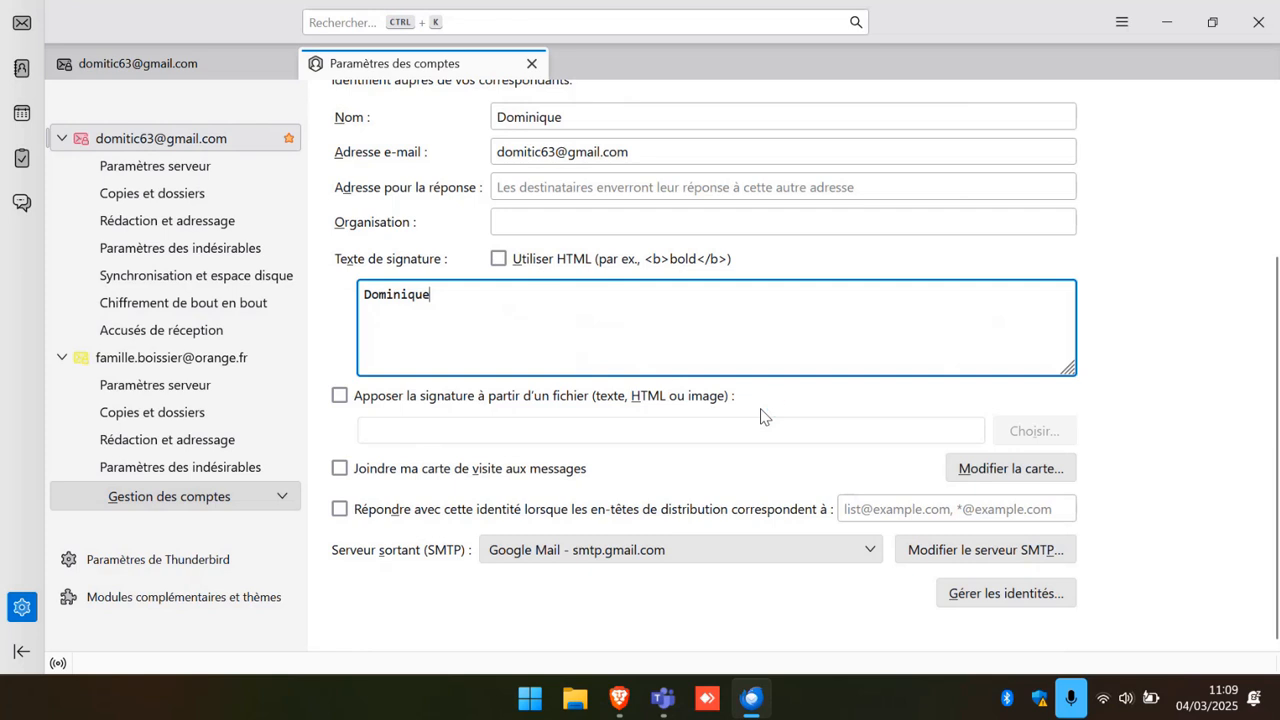
pyautogui.scroll(4, 680, 457)
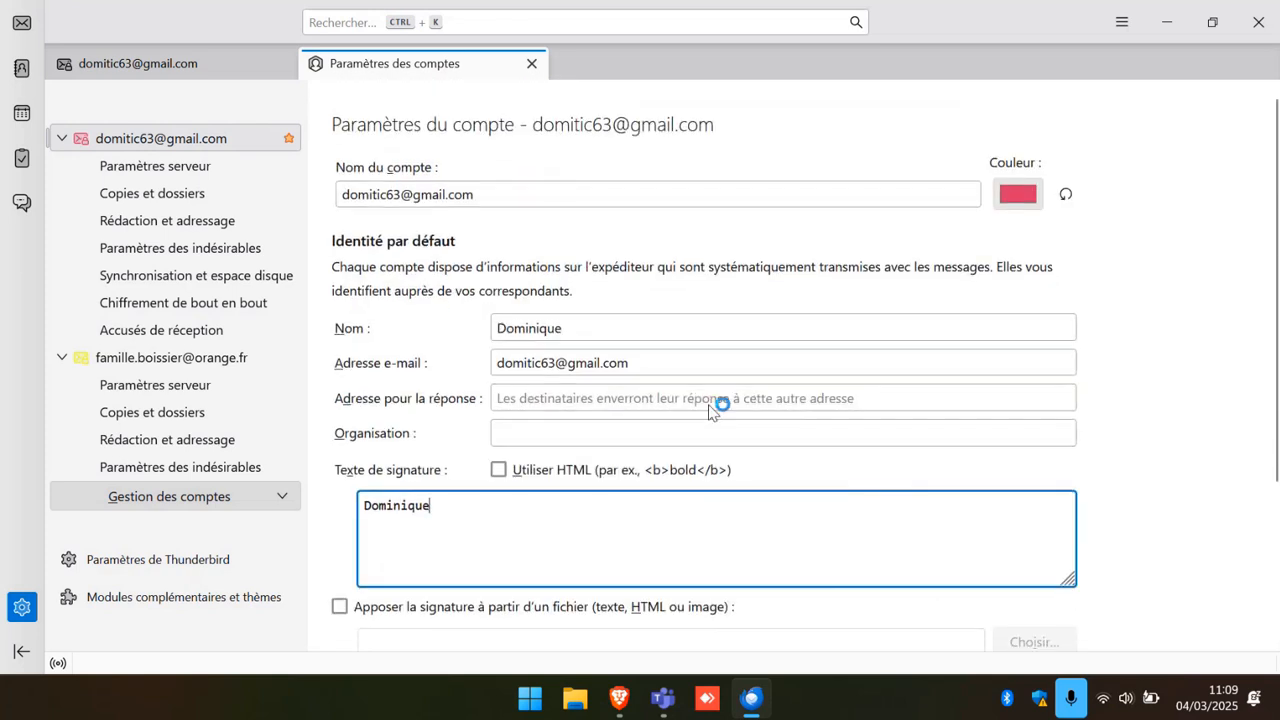
pyautogui.scroll(-4, 709, 410)
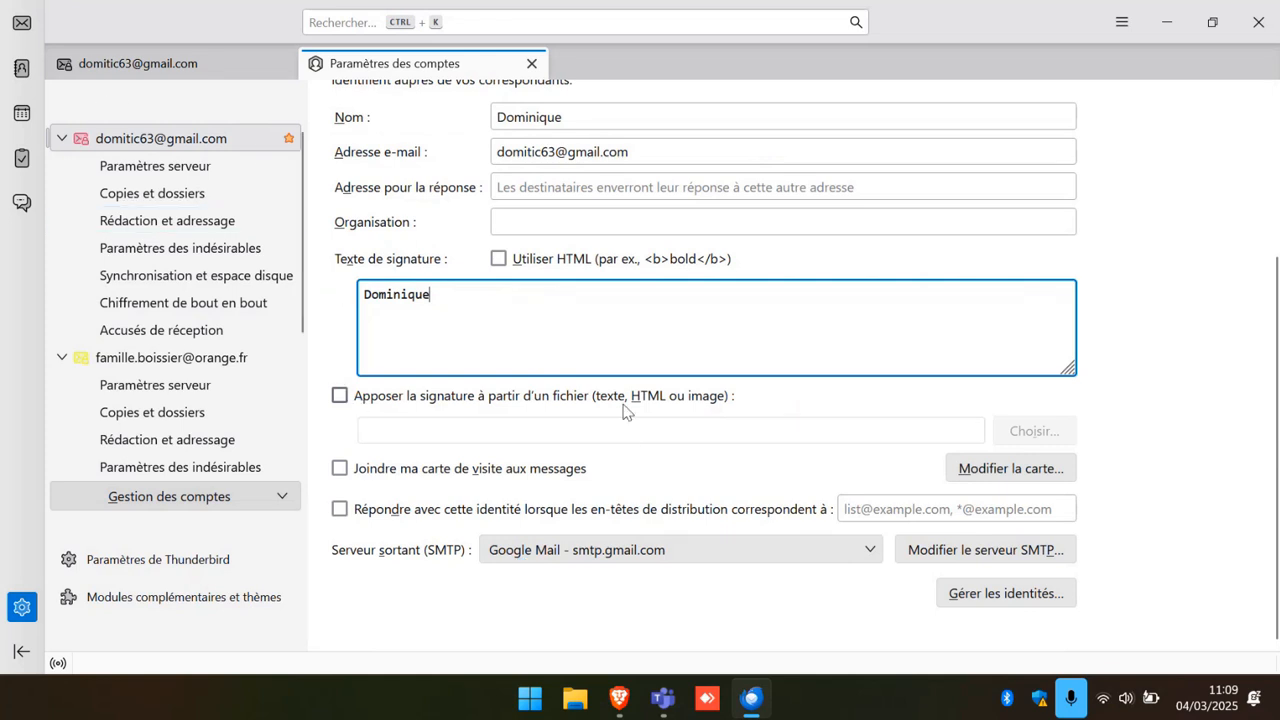
pyautogui.scroll(4, 623, 446)
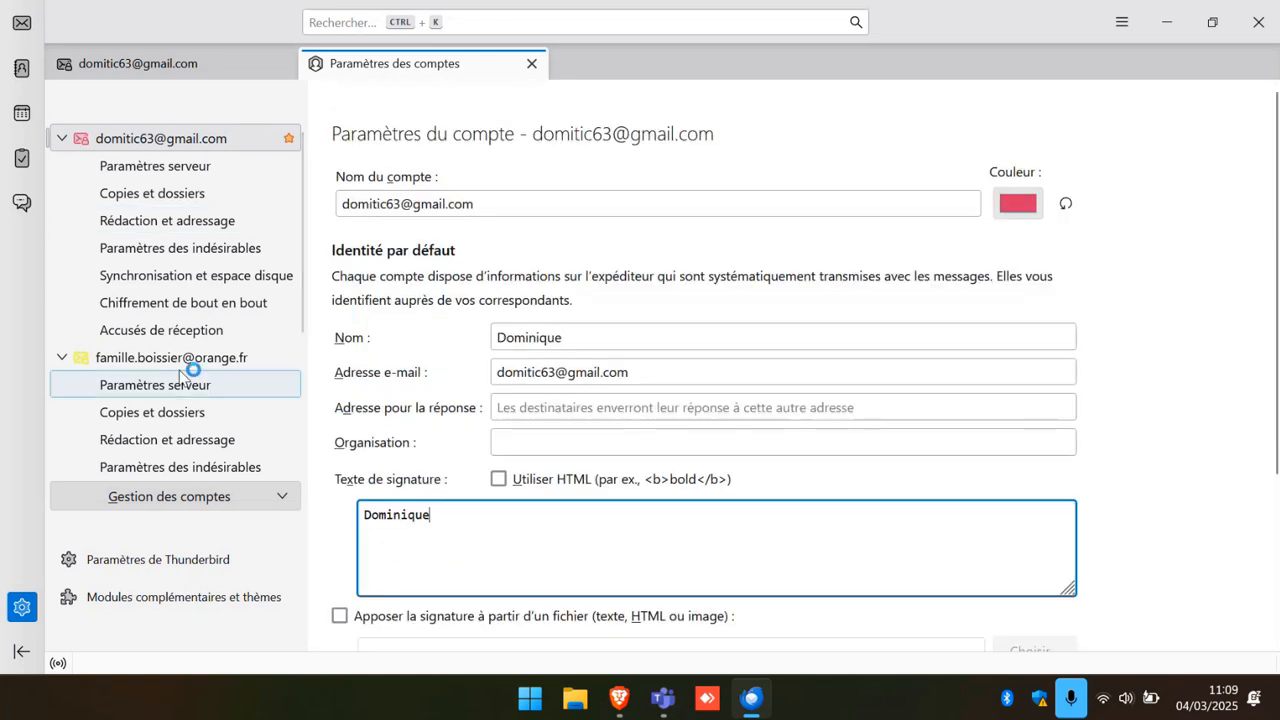
pyautogui.click(22, 24)
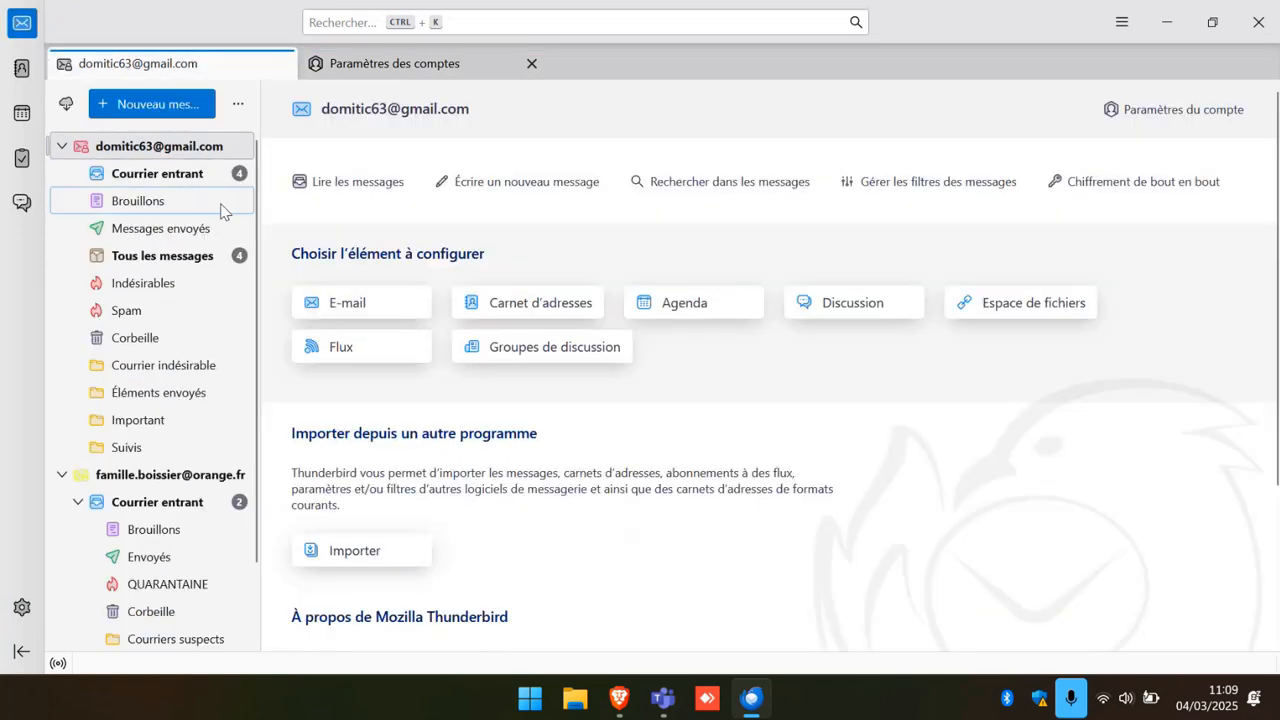
# Preview the new signature in a blank Gmail message, then close it without sending.
pyautogui.click(176, 175)
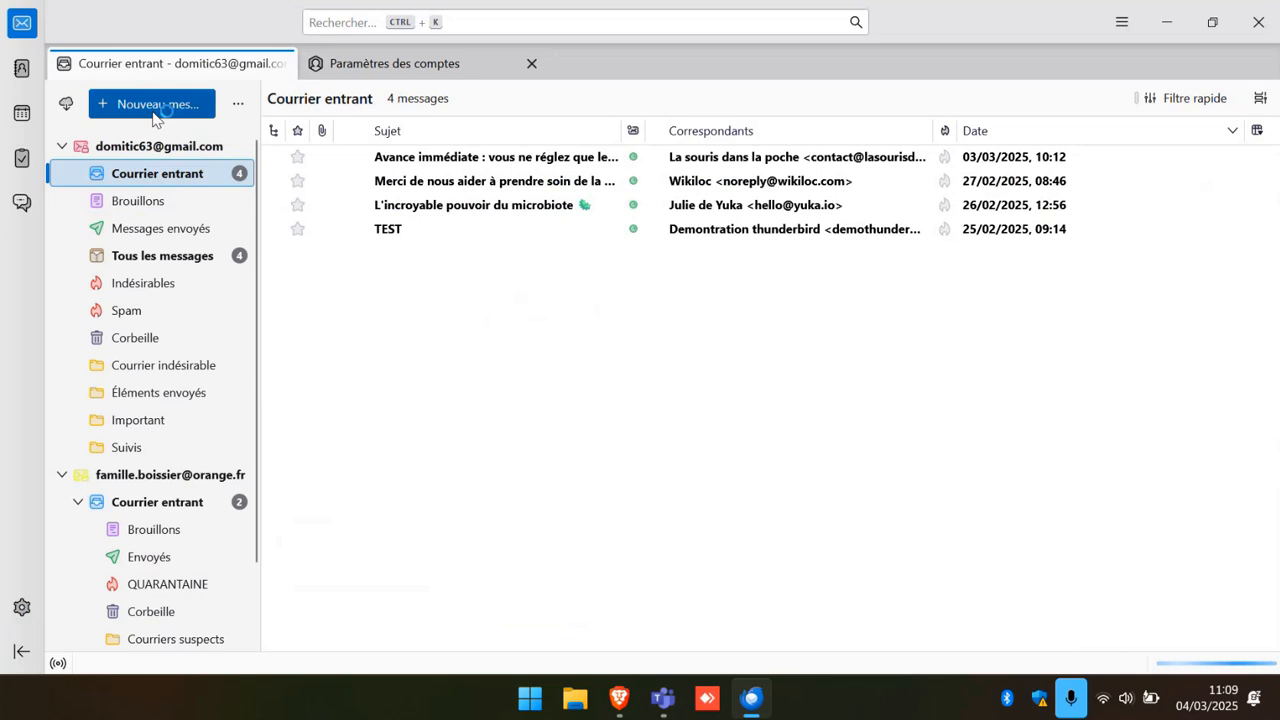
pyautogui.click(158, 106)
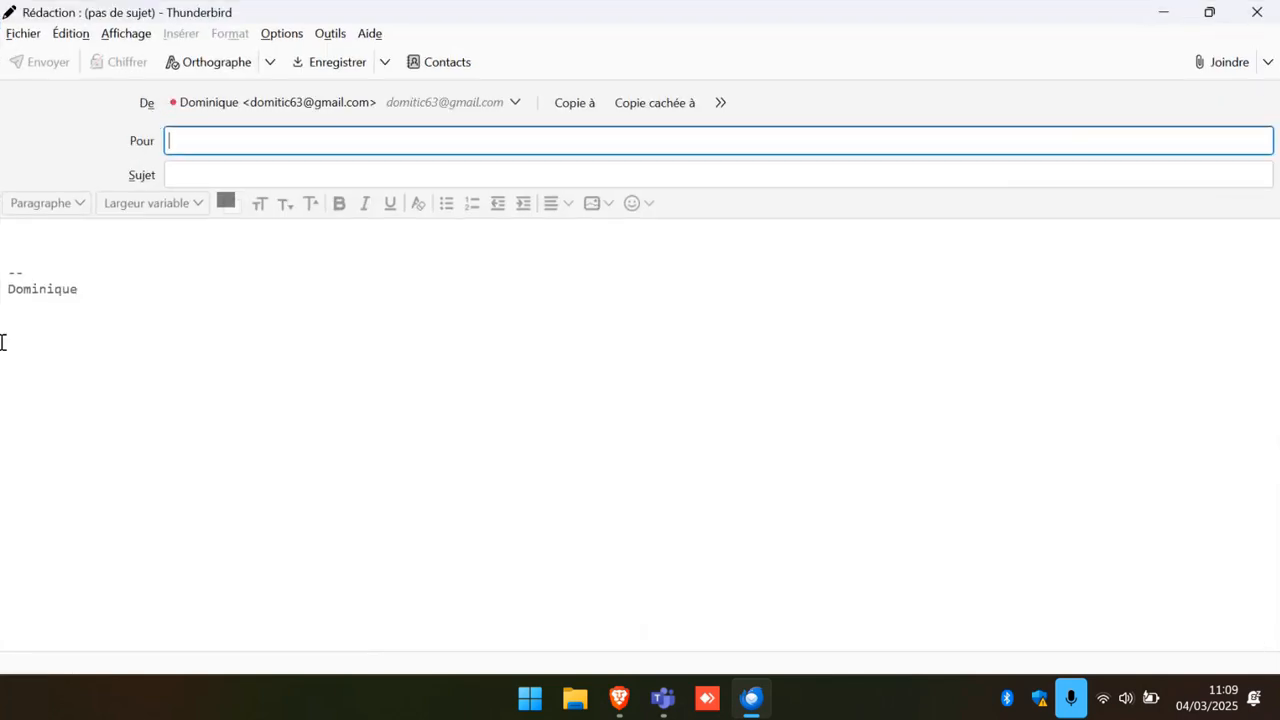
pyautogui.click(38, 240)
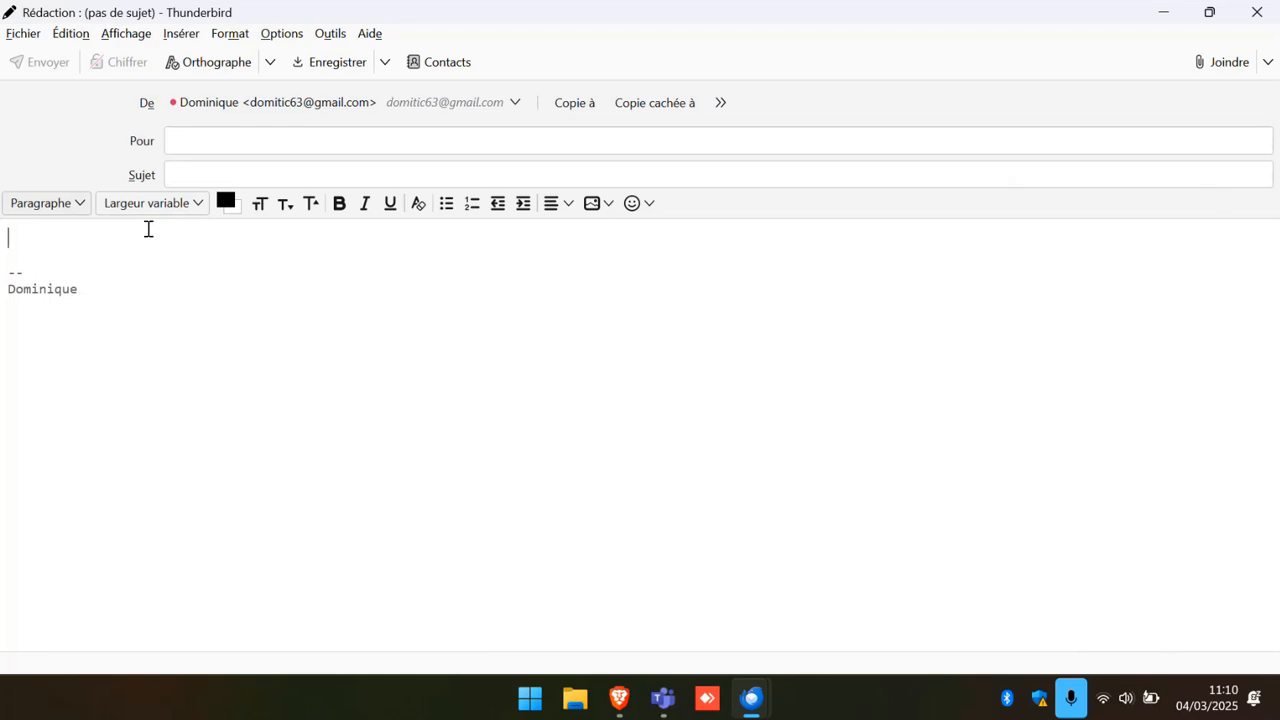
pyautogui.click(1271, 20)
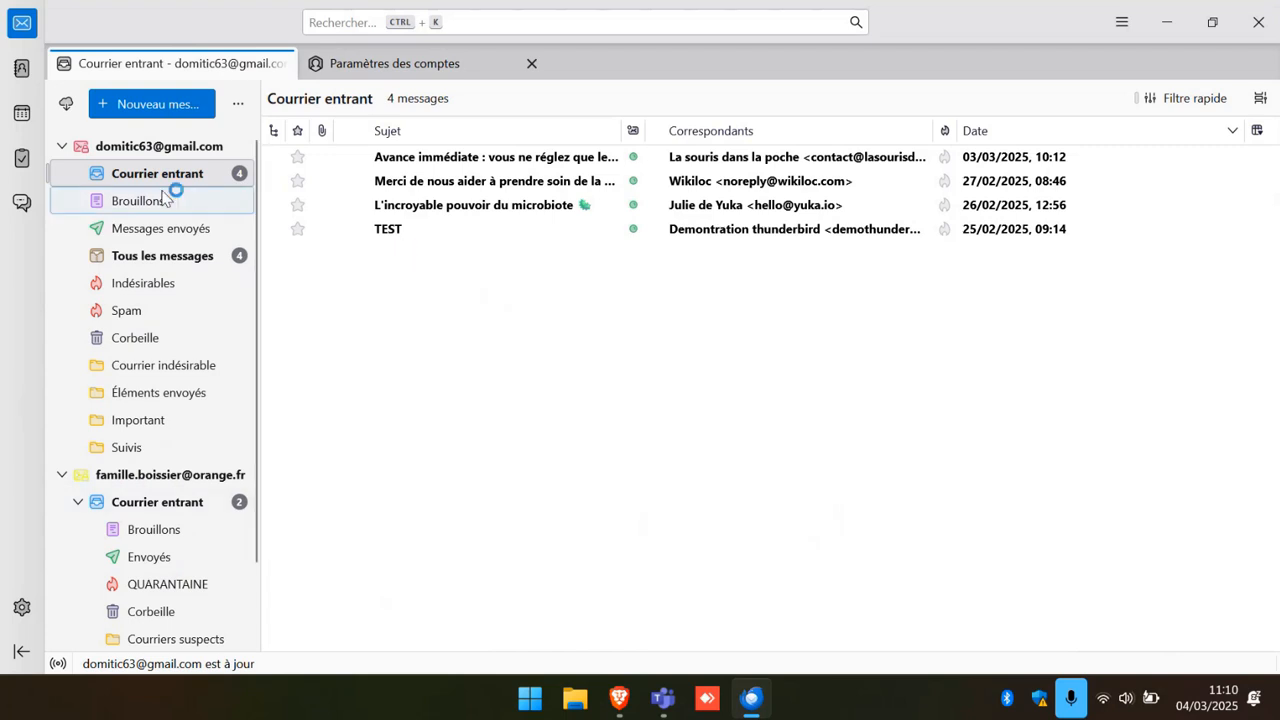
# Give the Orange identity a signature with the family name in its account settings.
pyautogui.click(138, 484)
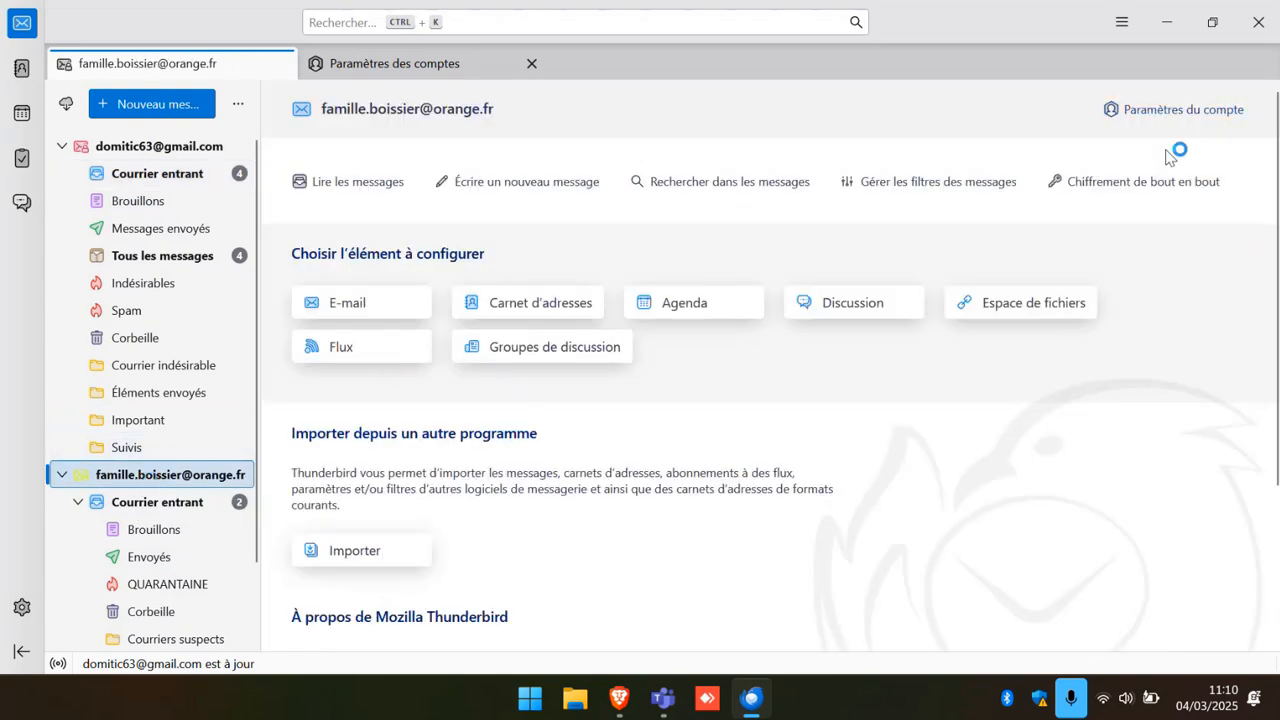
pyautogui.click(1165, 108)
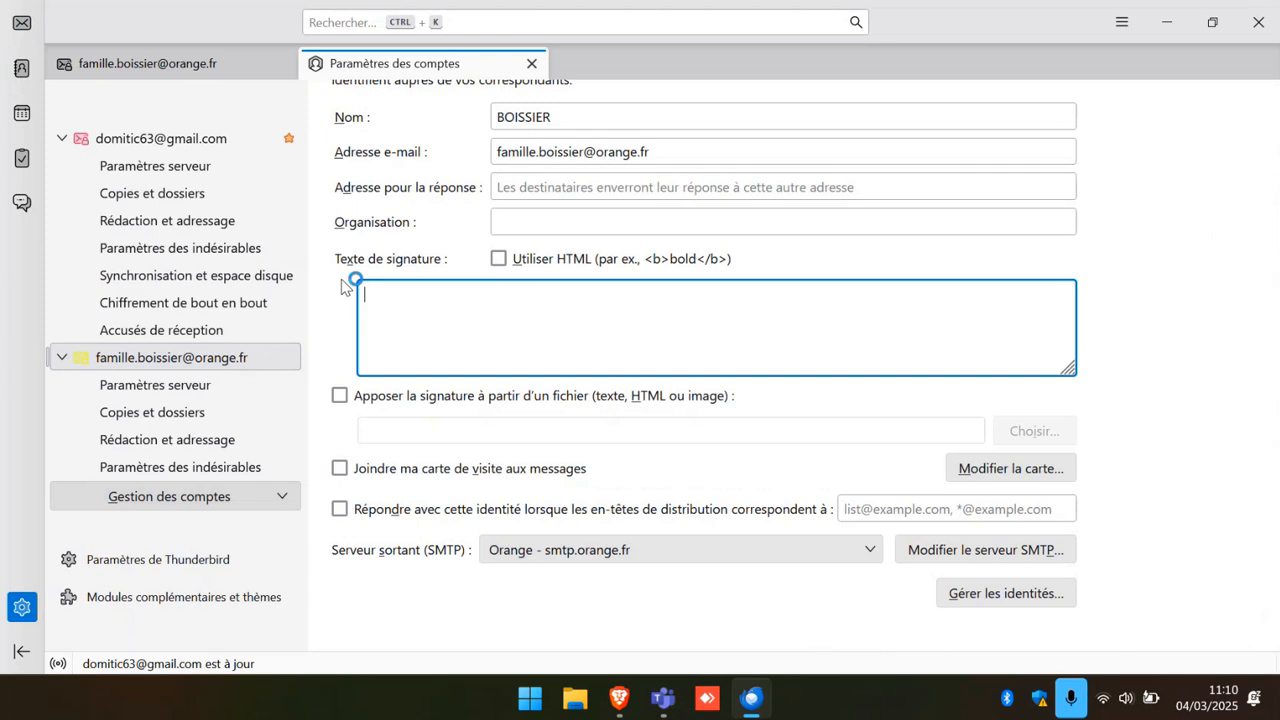
pyautogui.write('Famille BOISSI')
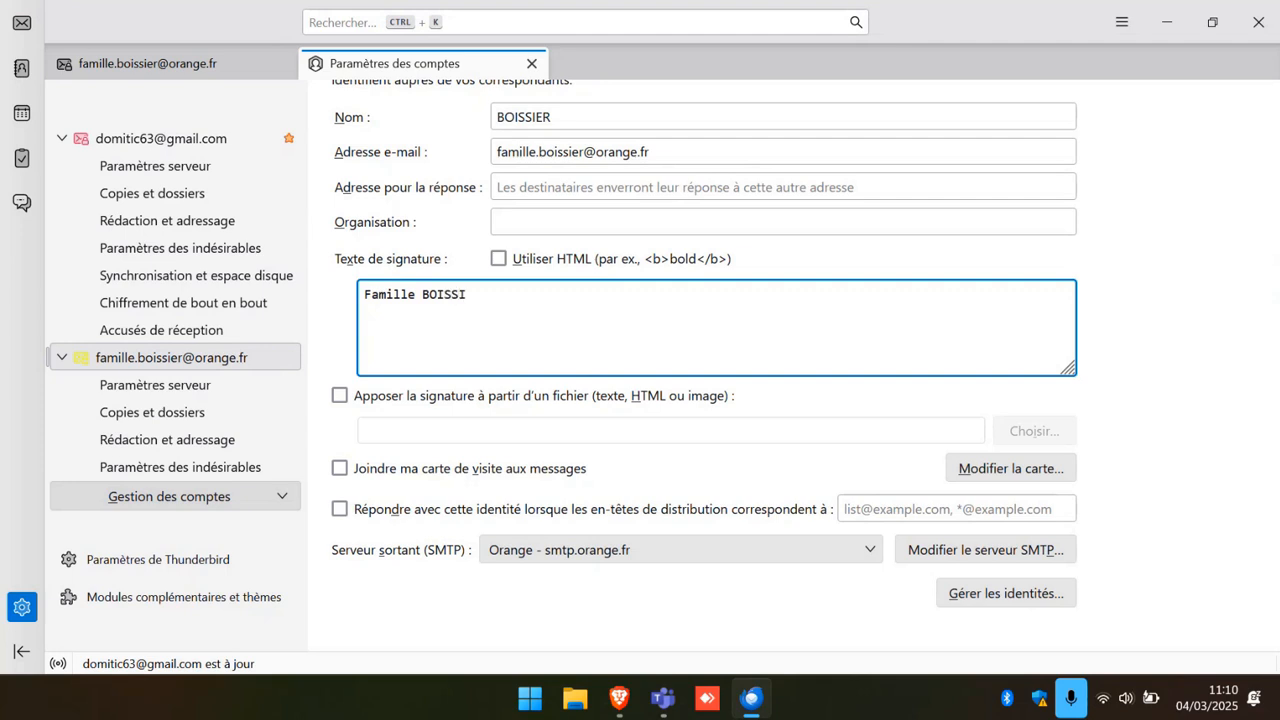
pyautogui.write('ER')
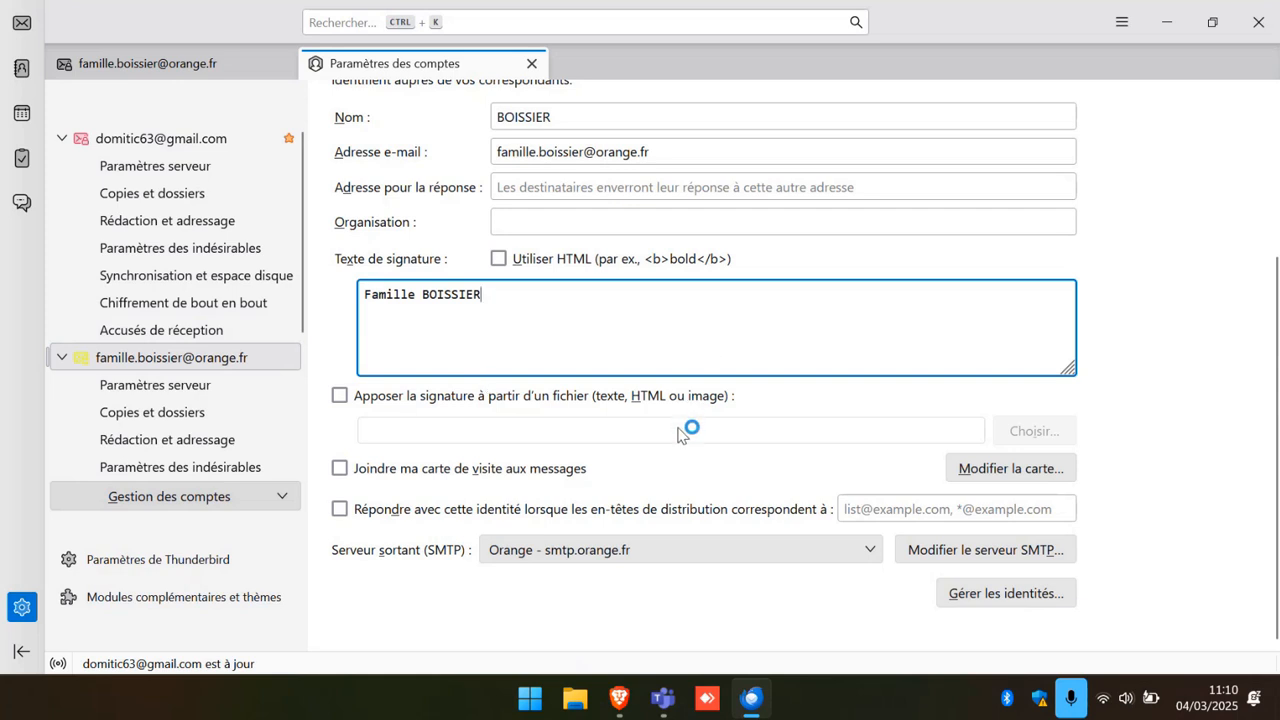
pyautogui.click(22, 22)
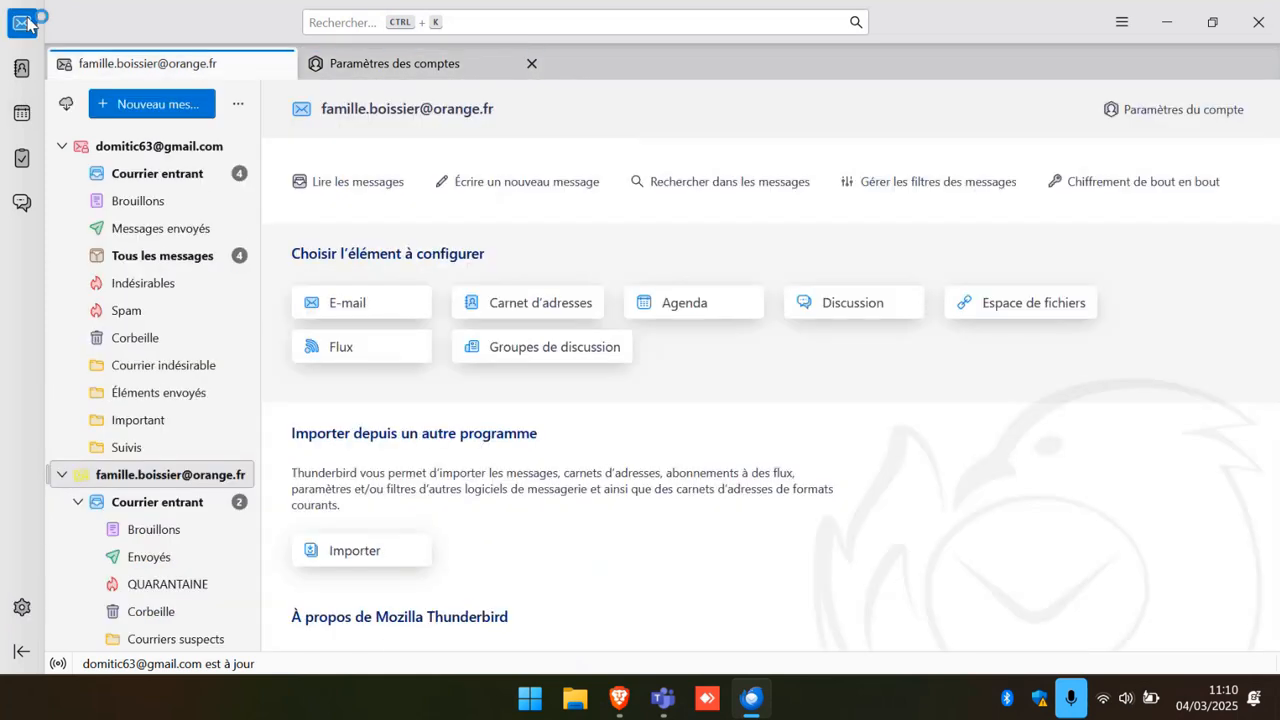
# Start an Orange message, switch sender between Gmail and Orange to compare signatures, then discard it.
pyautogui.click(134, 495)
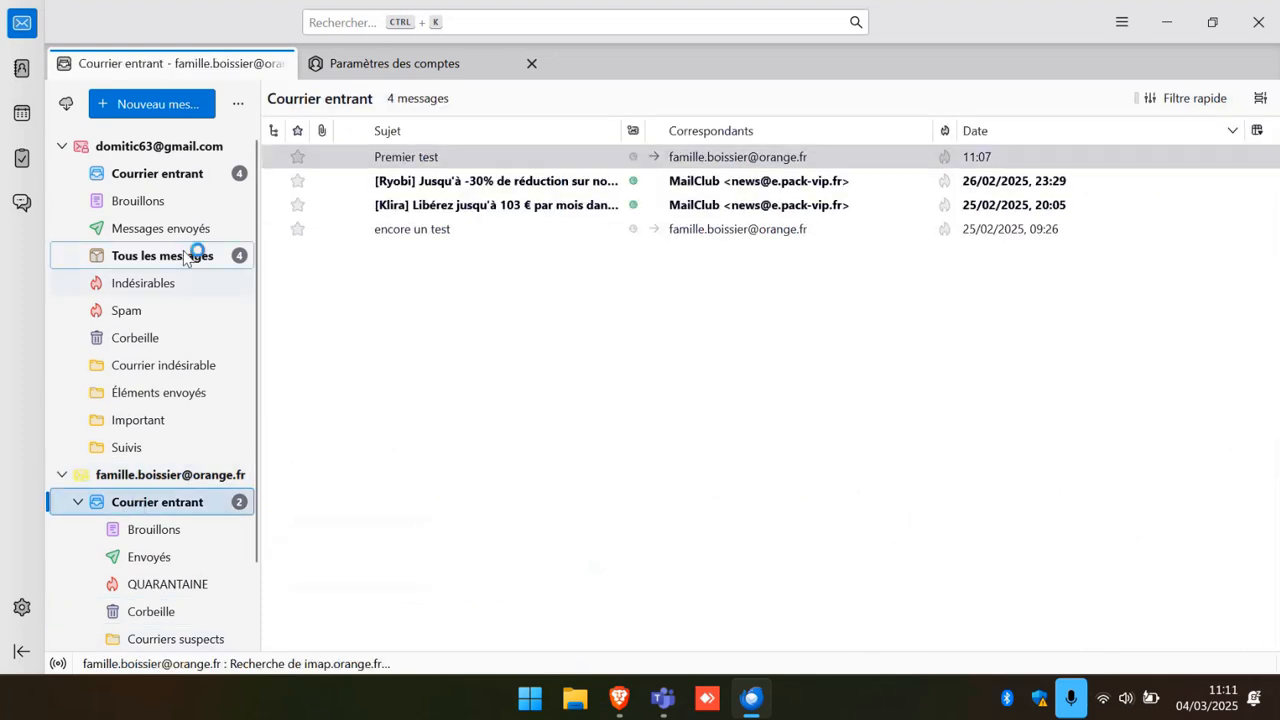
pyautogui.click(140, 110)
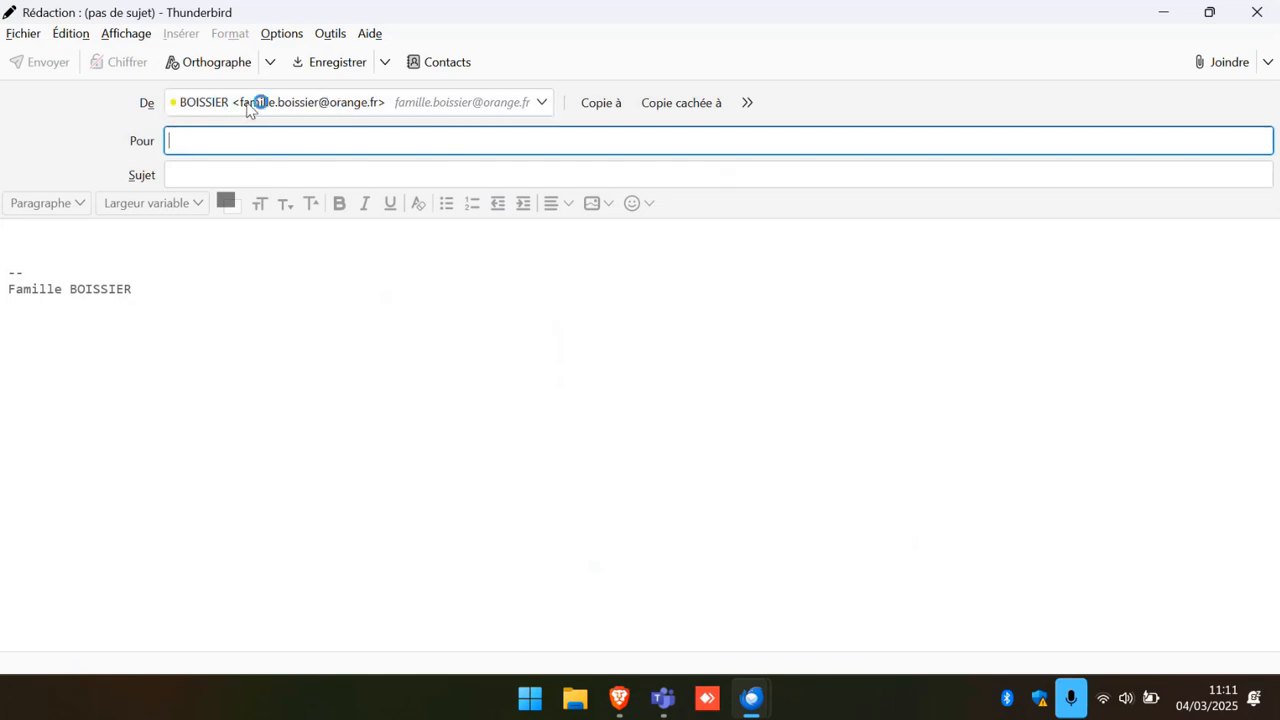
pyautogui.click(544, 104)
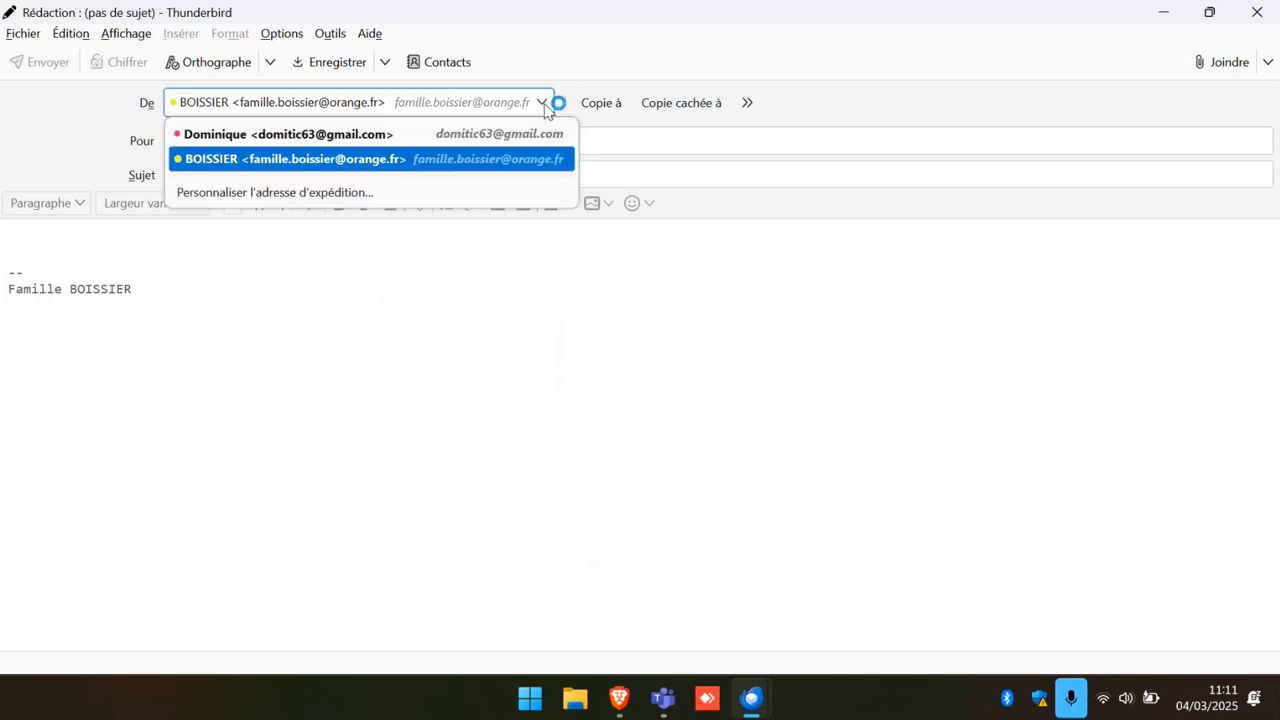
pyautogui.click(487, 136)
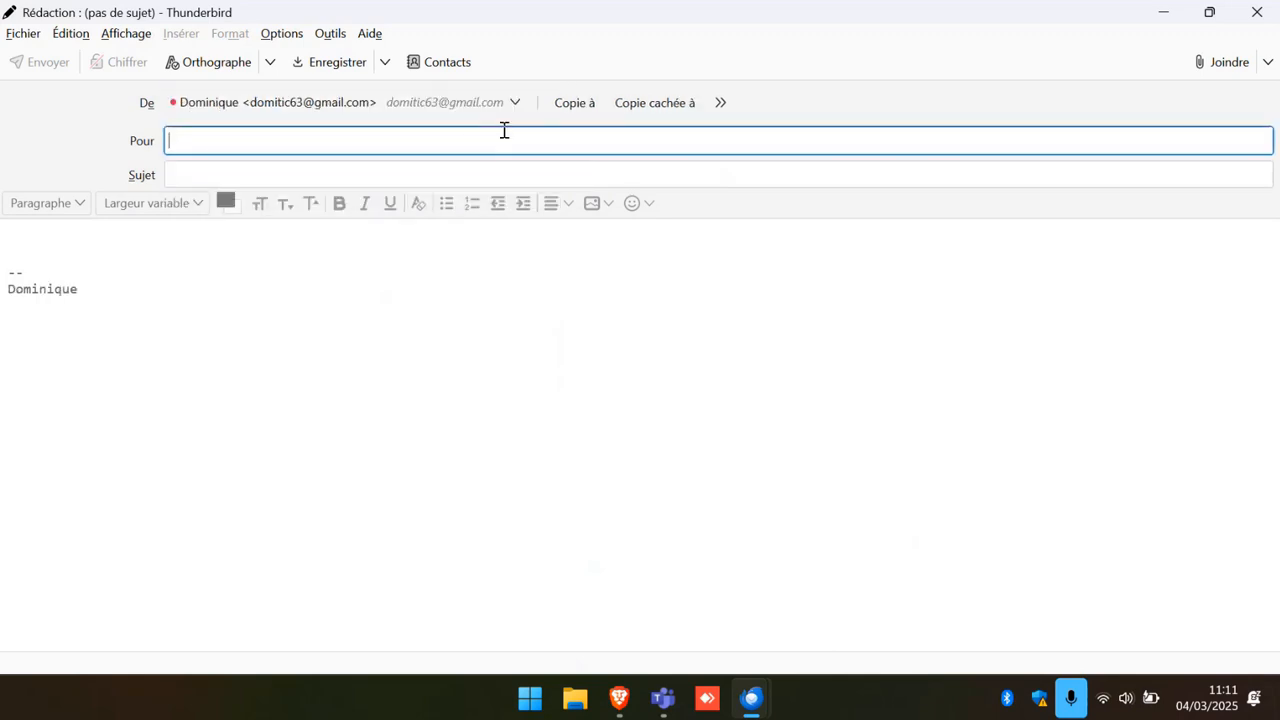
pyautogui.click(516, 104)
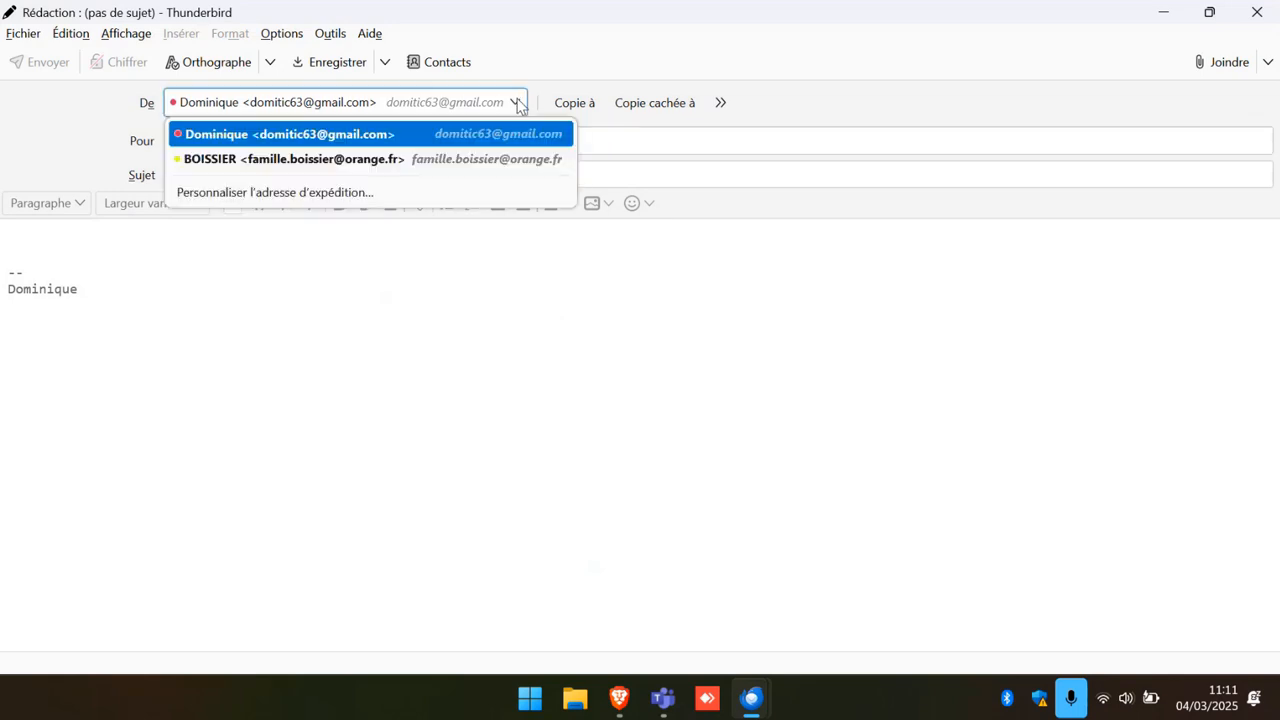
pyautogui.click(480, 158)
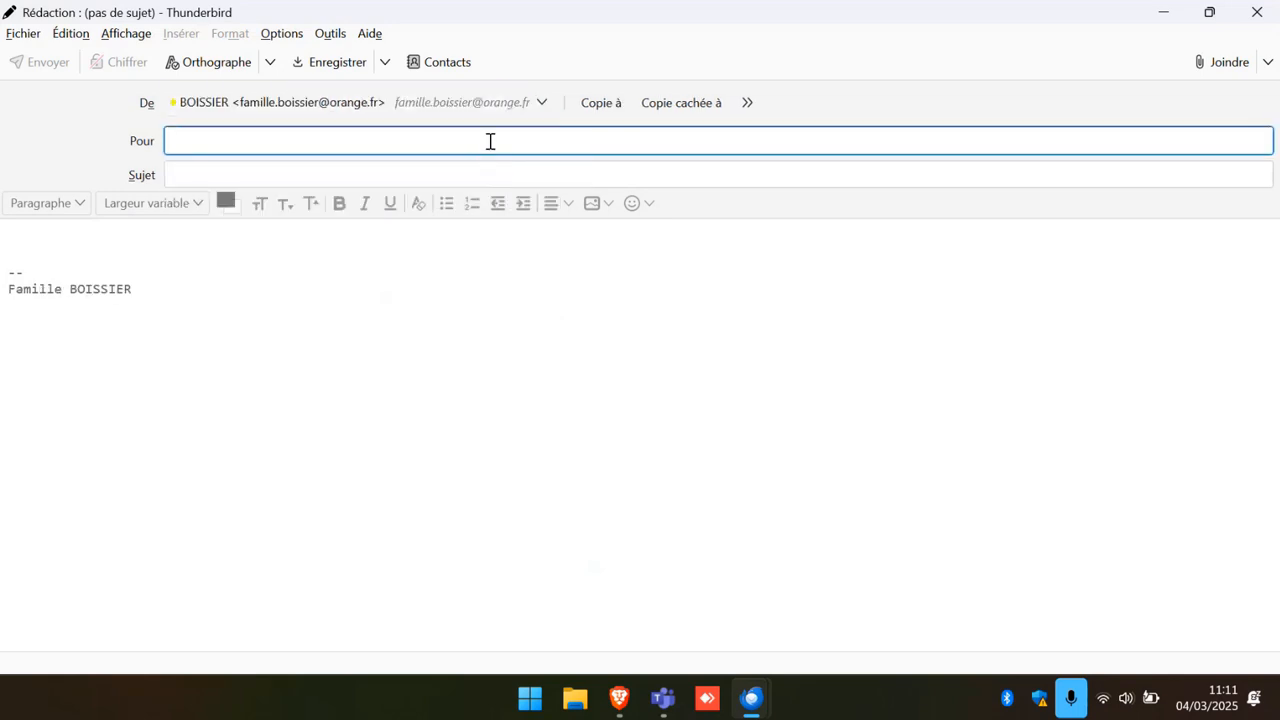
pyautogui.click(540, 104)
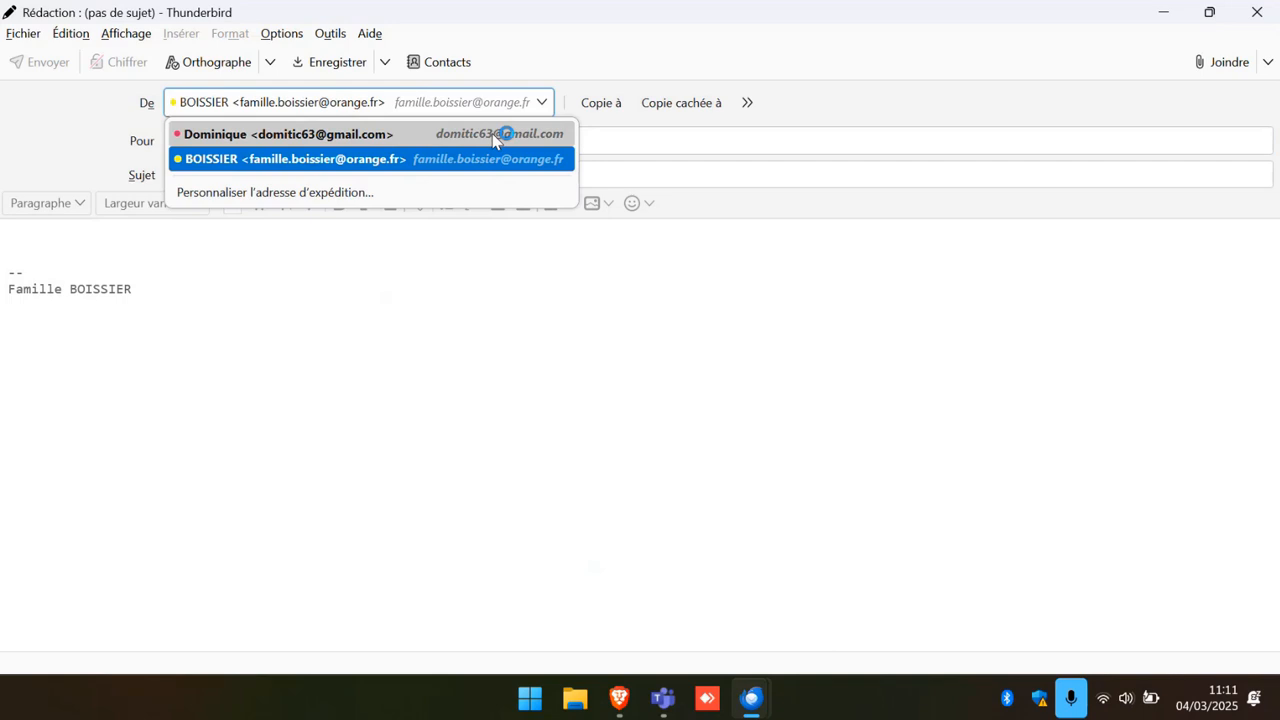
pyautogui.click(503, 131)
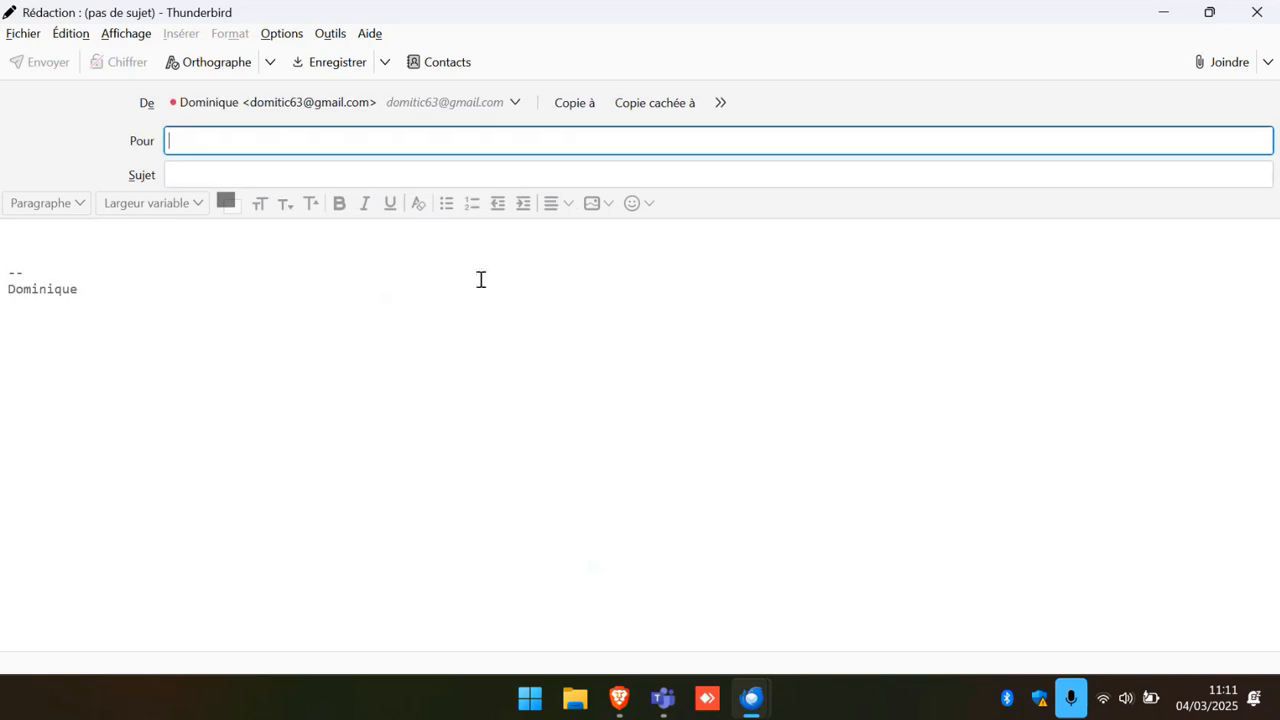
pyautogui.click(1257, 12)
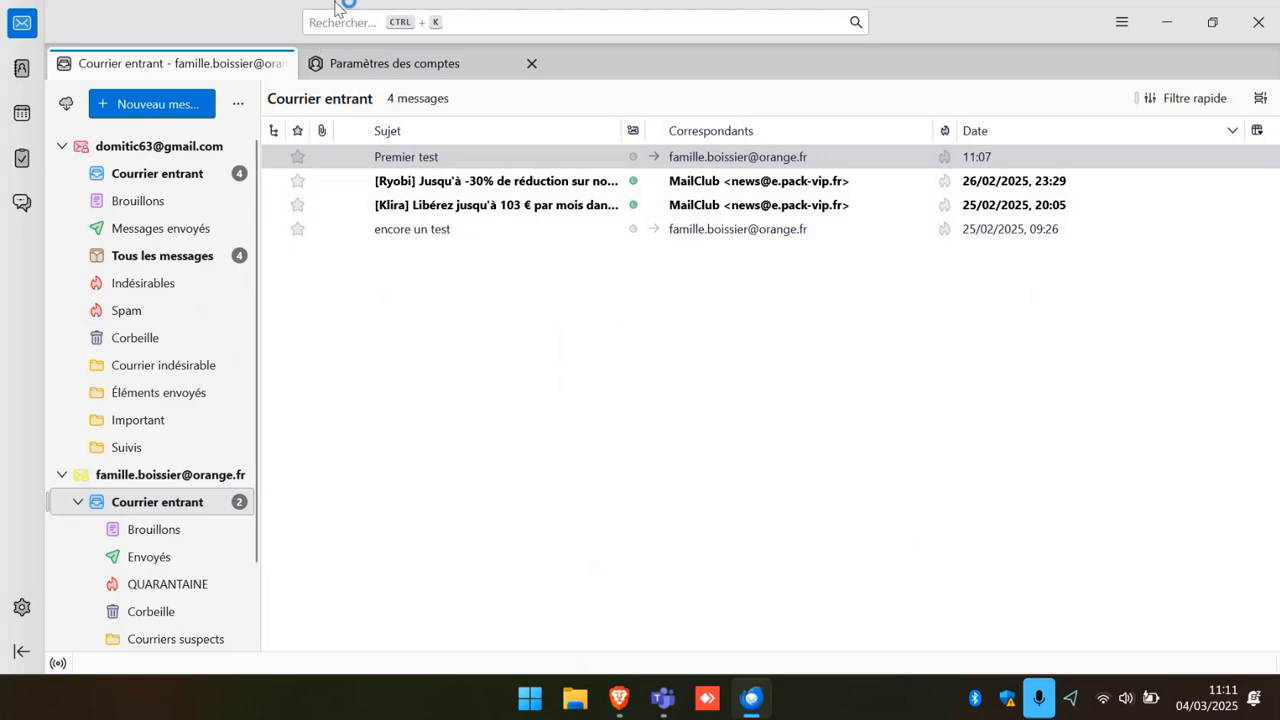
pyautogui.click(324, 19)
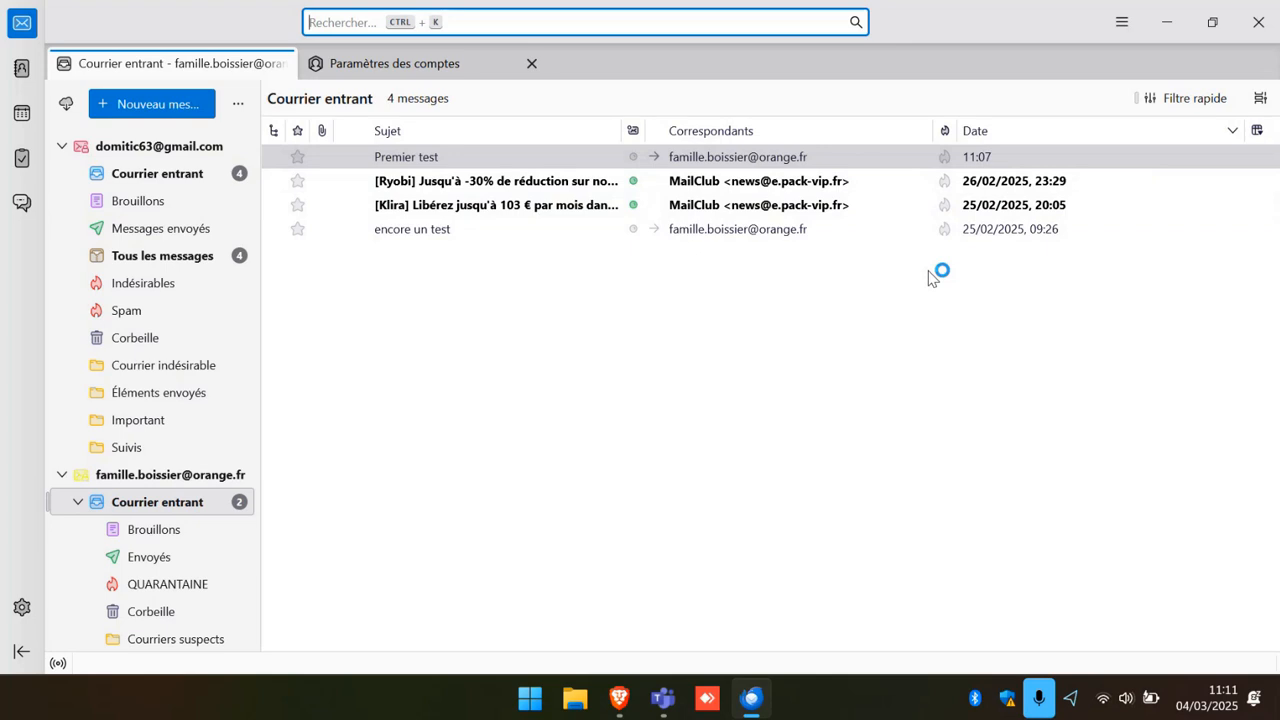
pyautogui.write('VIP')
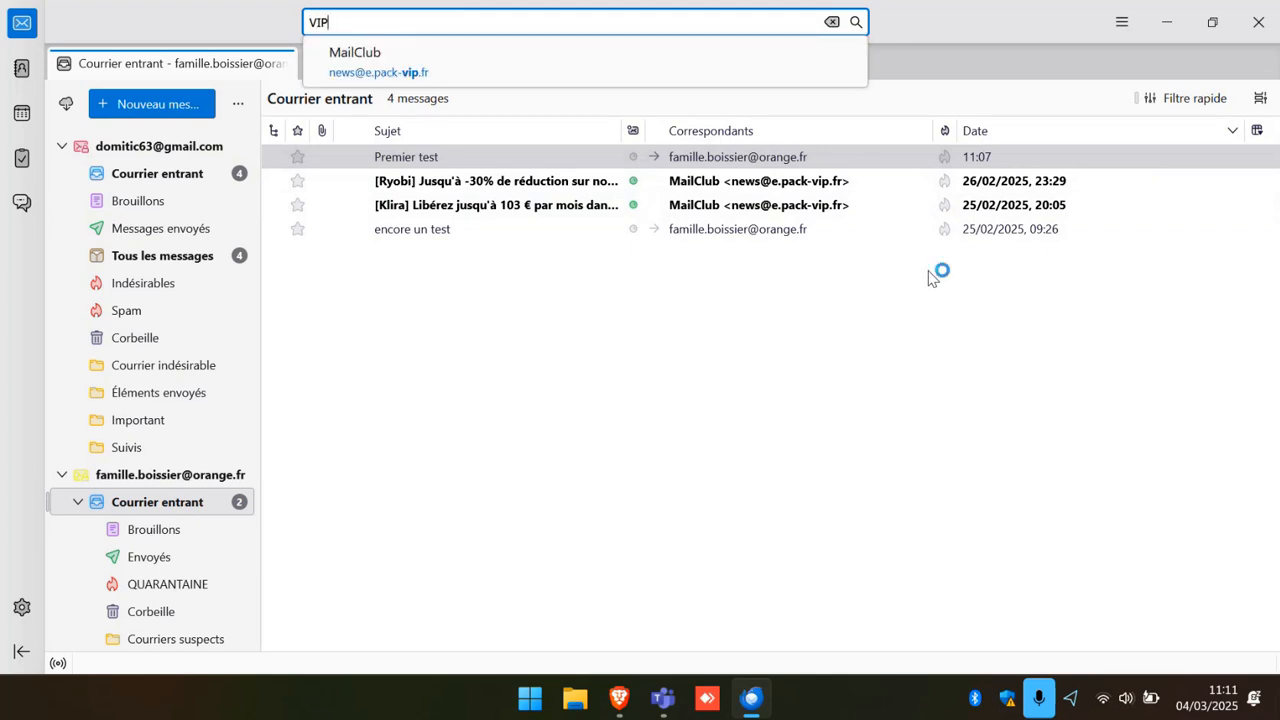
pyautogui.click(355, 80)
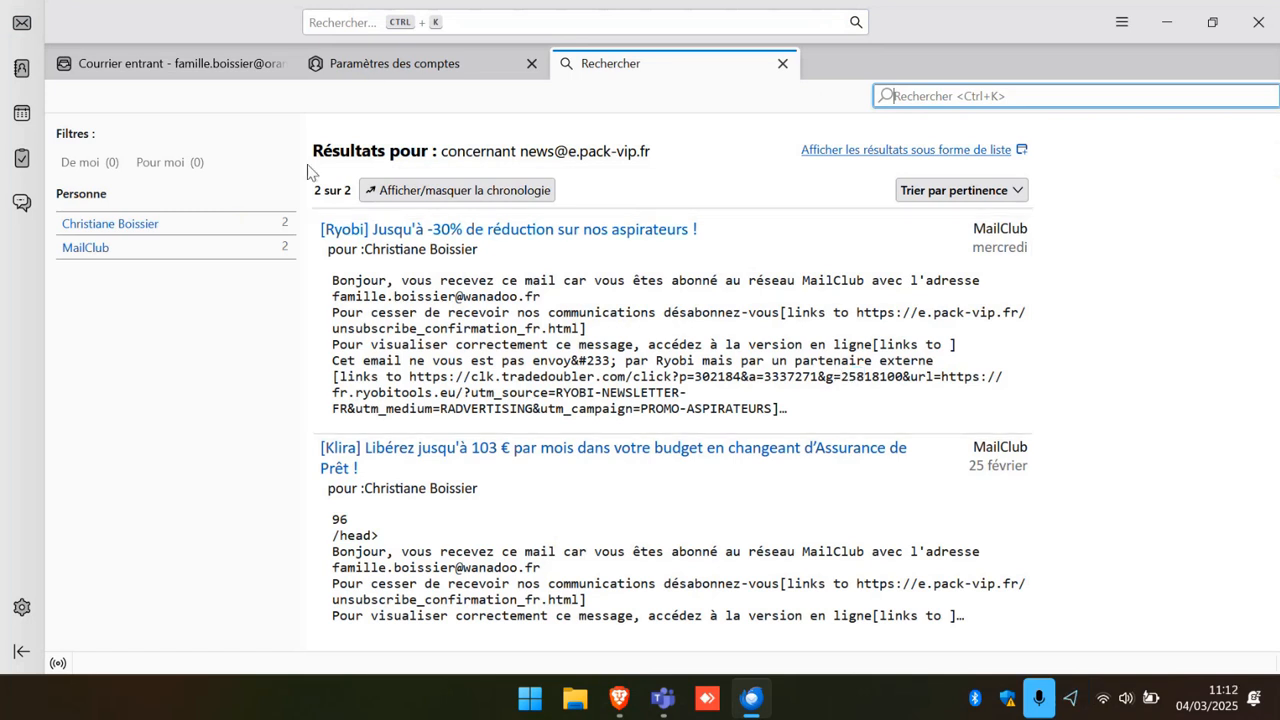
pyautogui.click(785, 66)
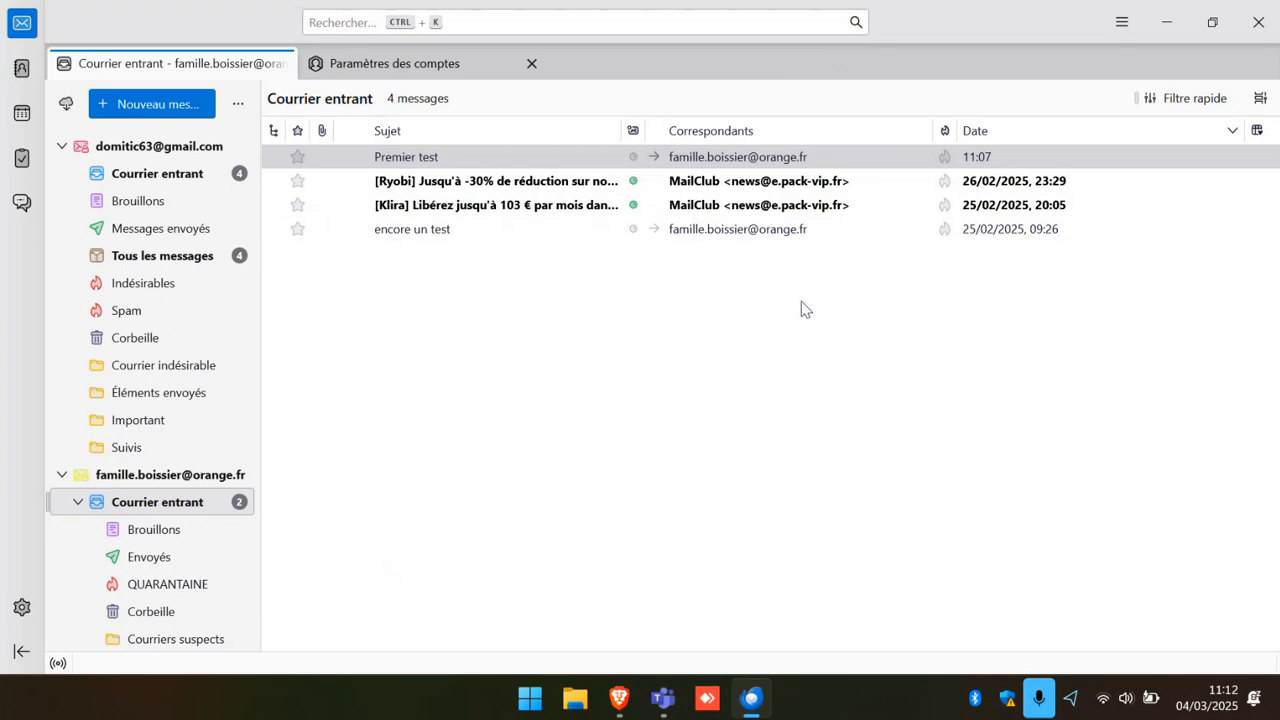
pyautogui.click(320, 15)
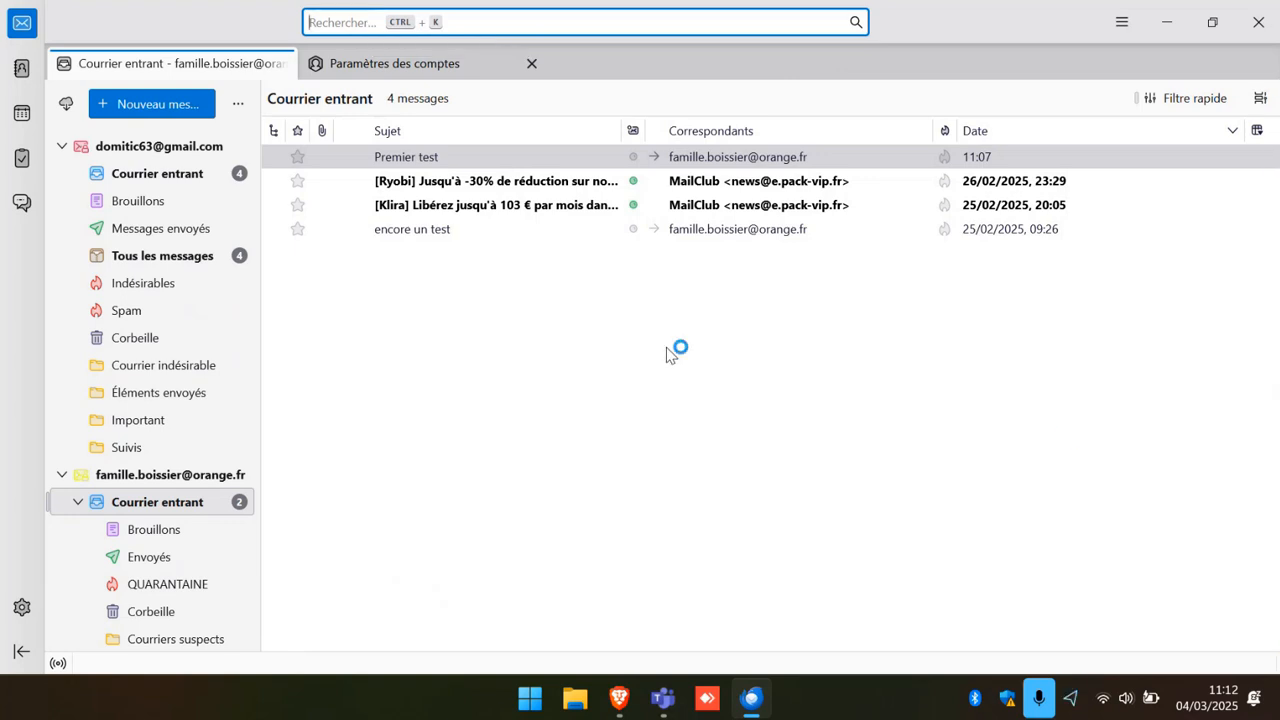
pyautogui.write('TEST')
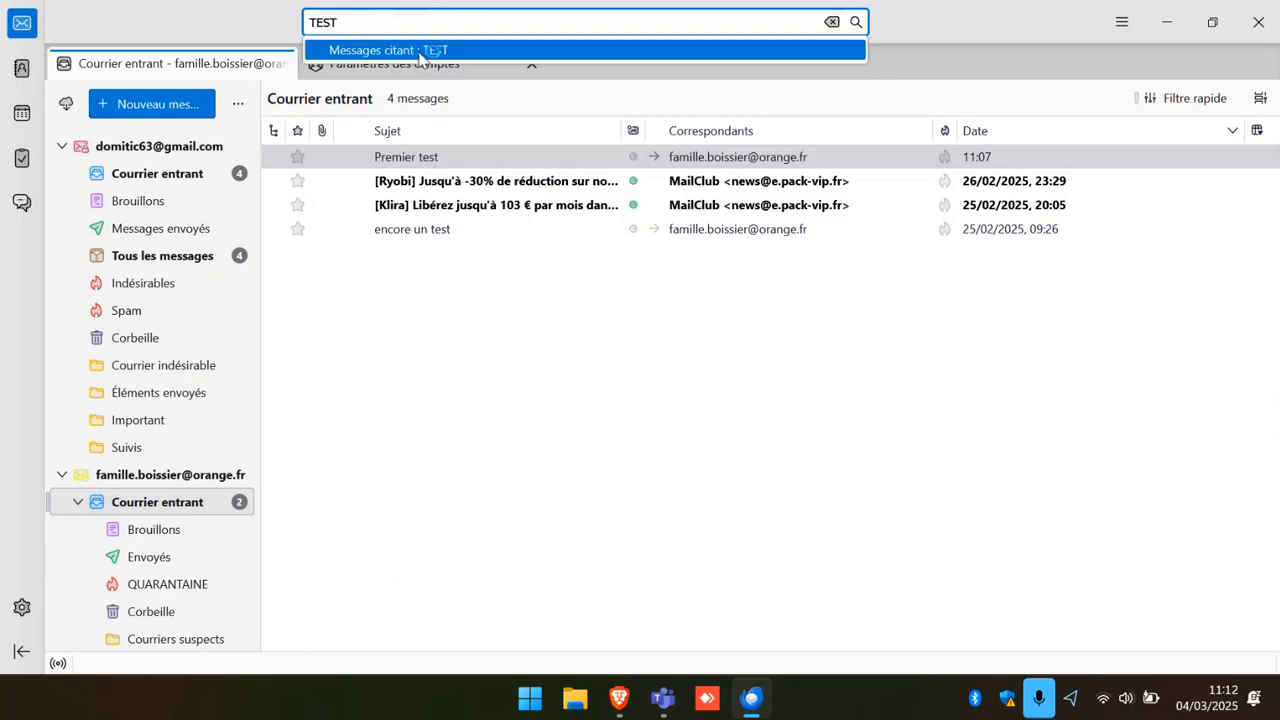
pyautogui.click(428, 50)
pyautogui.scroll(-10, 711, 490)
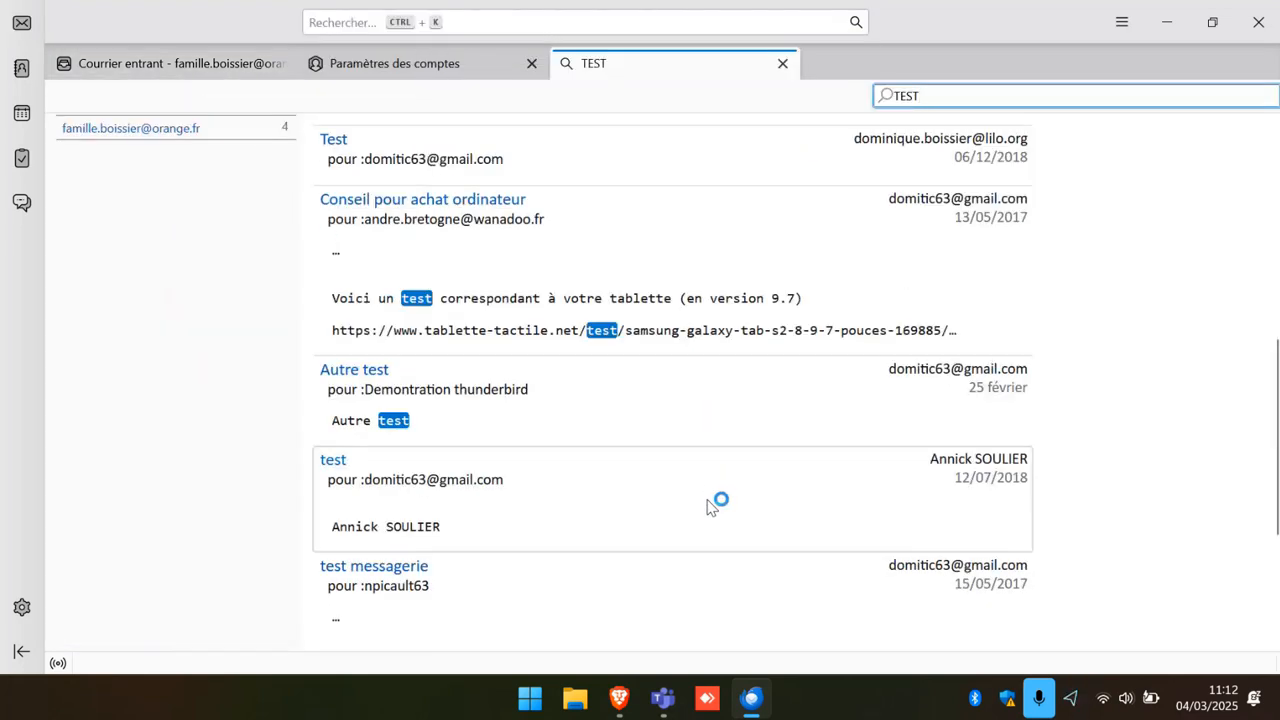
pyautogui.scroll(10, 711, 510)
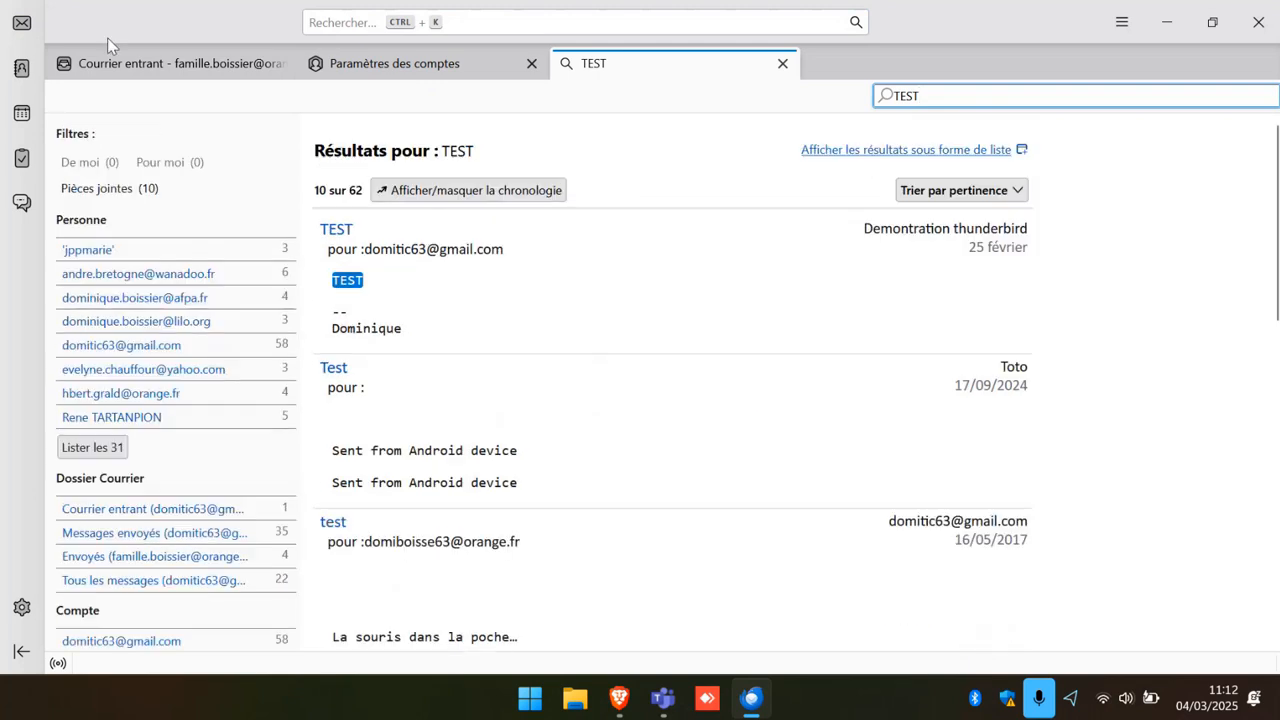
pyautogui.click(783, 64)
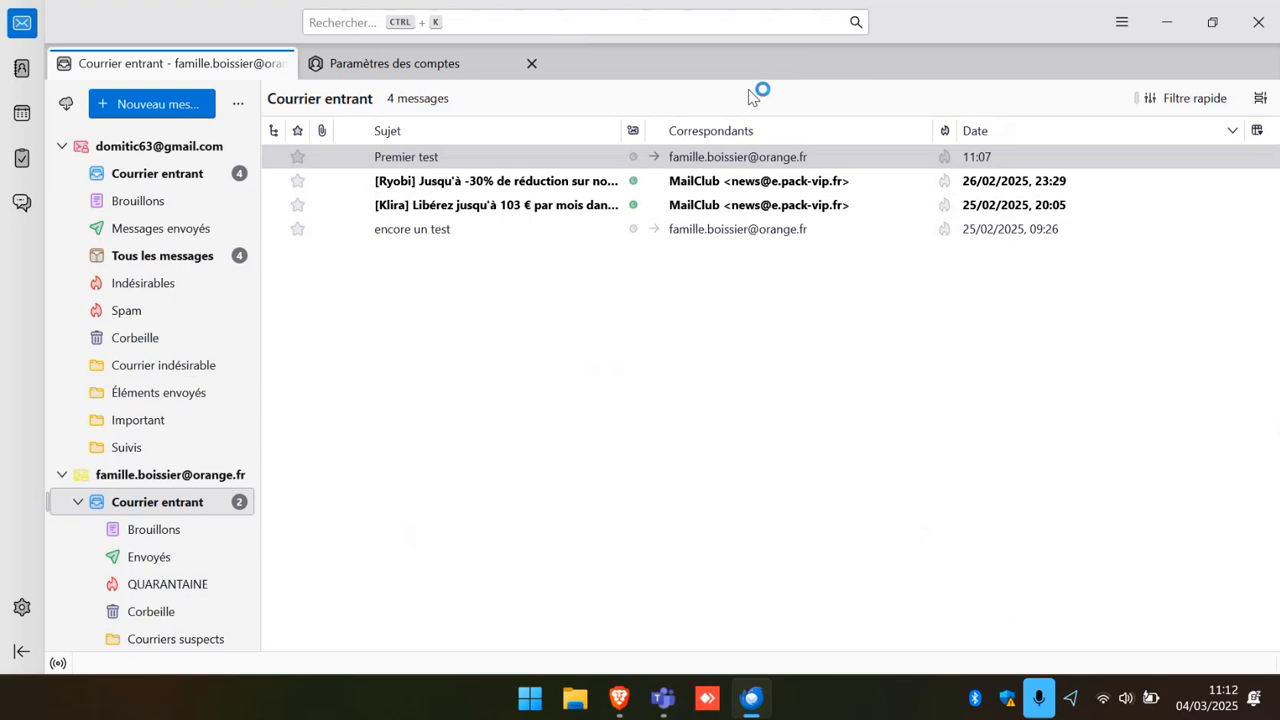
pyautogui.click(330, 17)
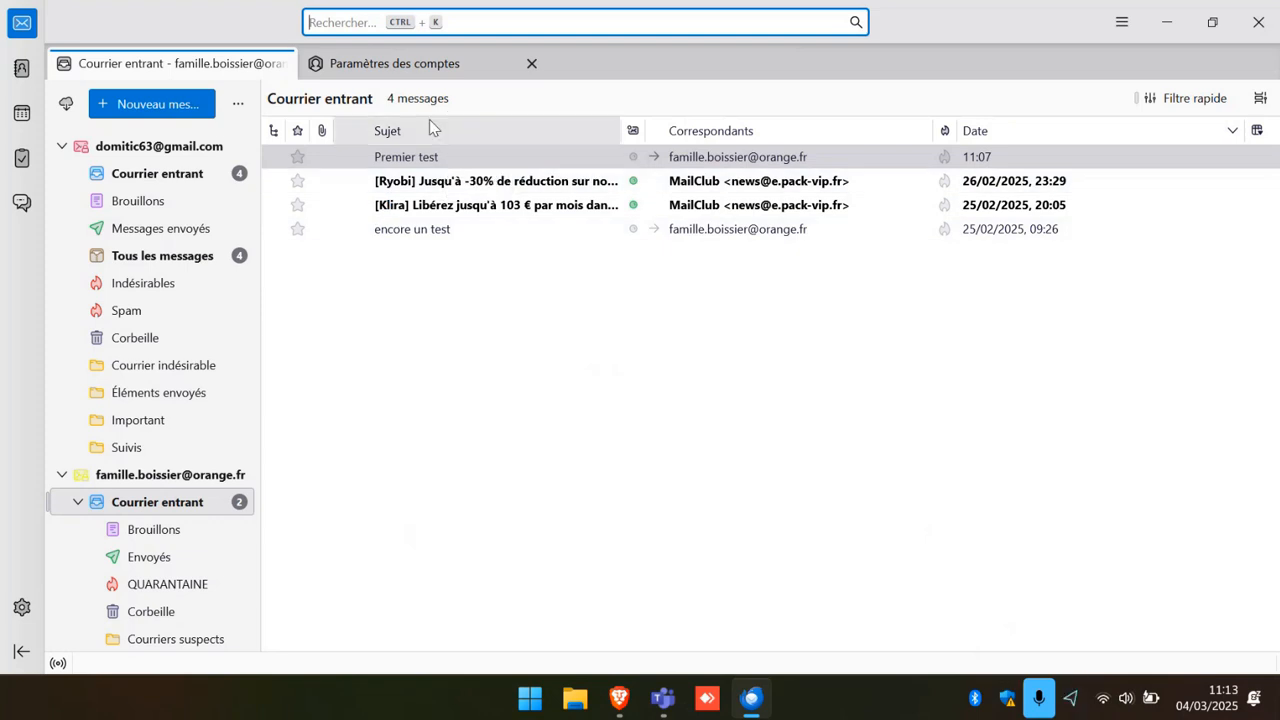
pyautogui.click(452, 131)
pyautogui.click(694, 131)
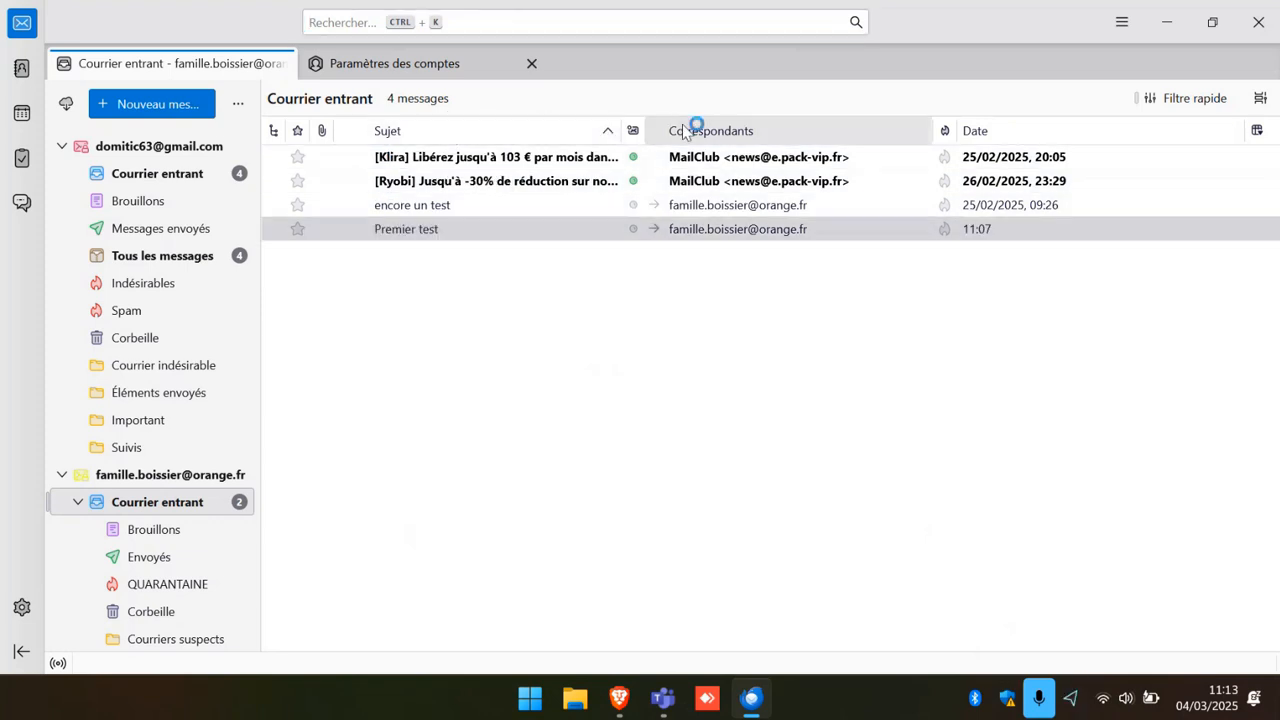
pyautogui.click(995, 130)
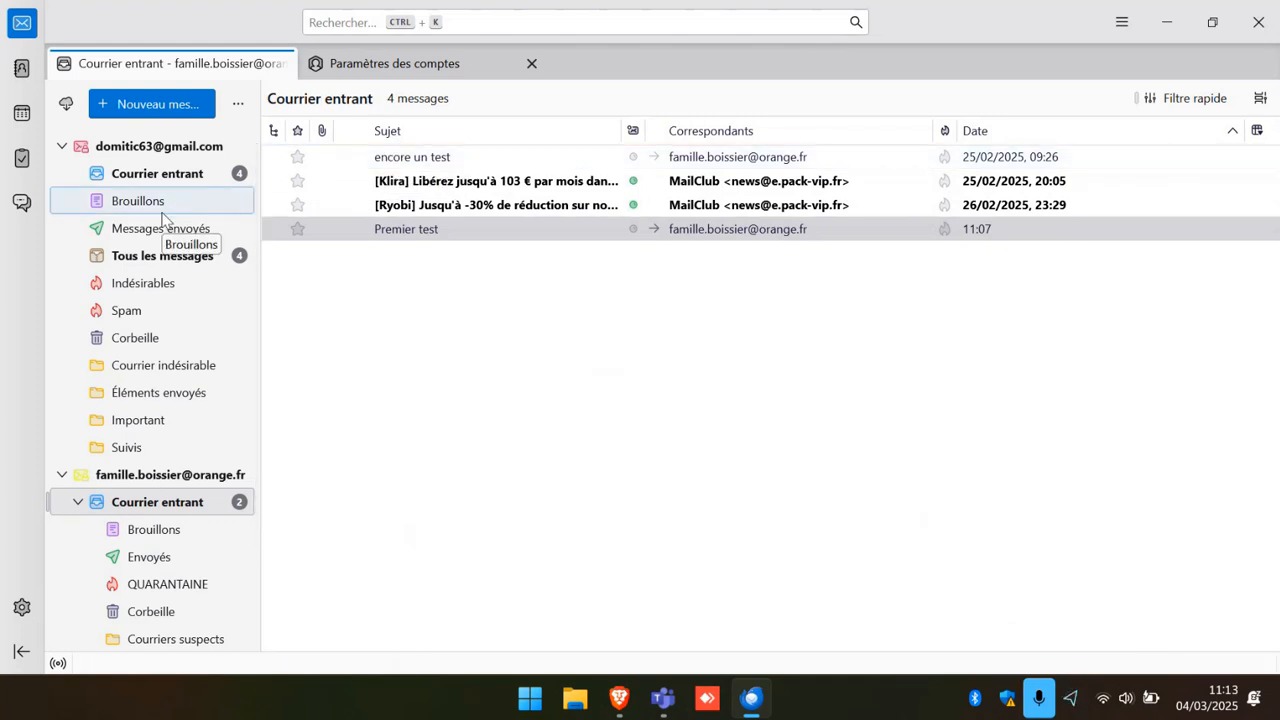
pyautogui.click(484, 140)
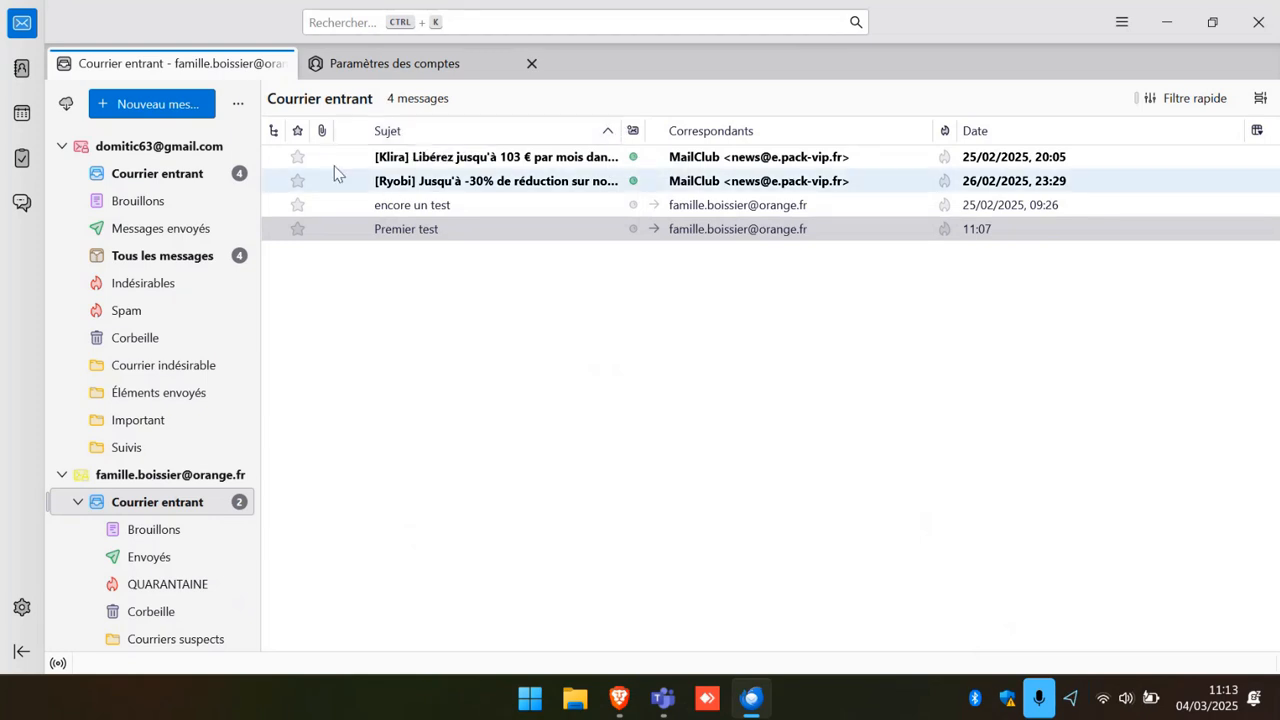
pyautogui.click(725, 131)
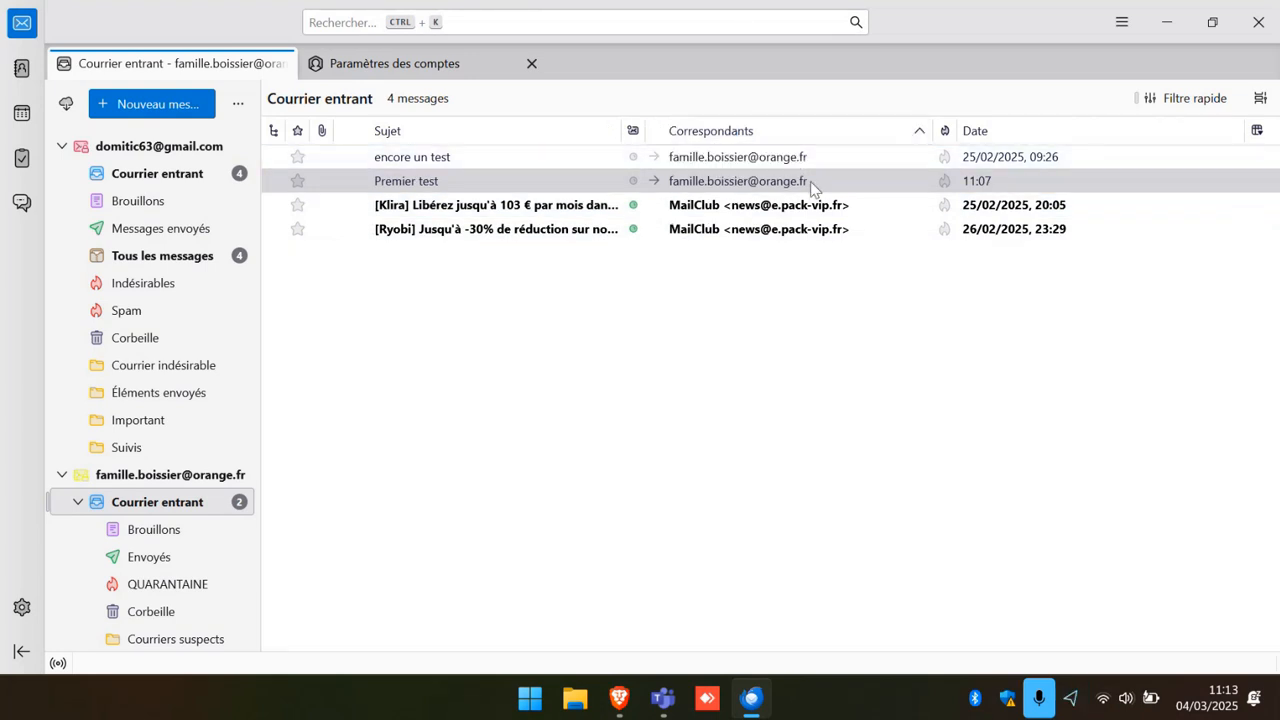
pyautogui.click(899, 132)
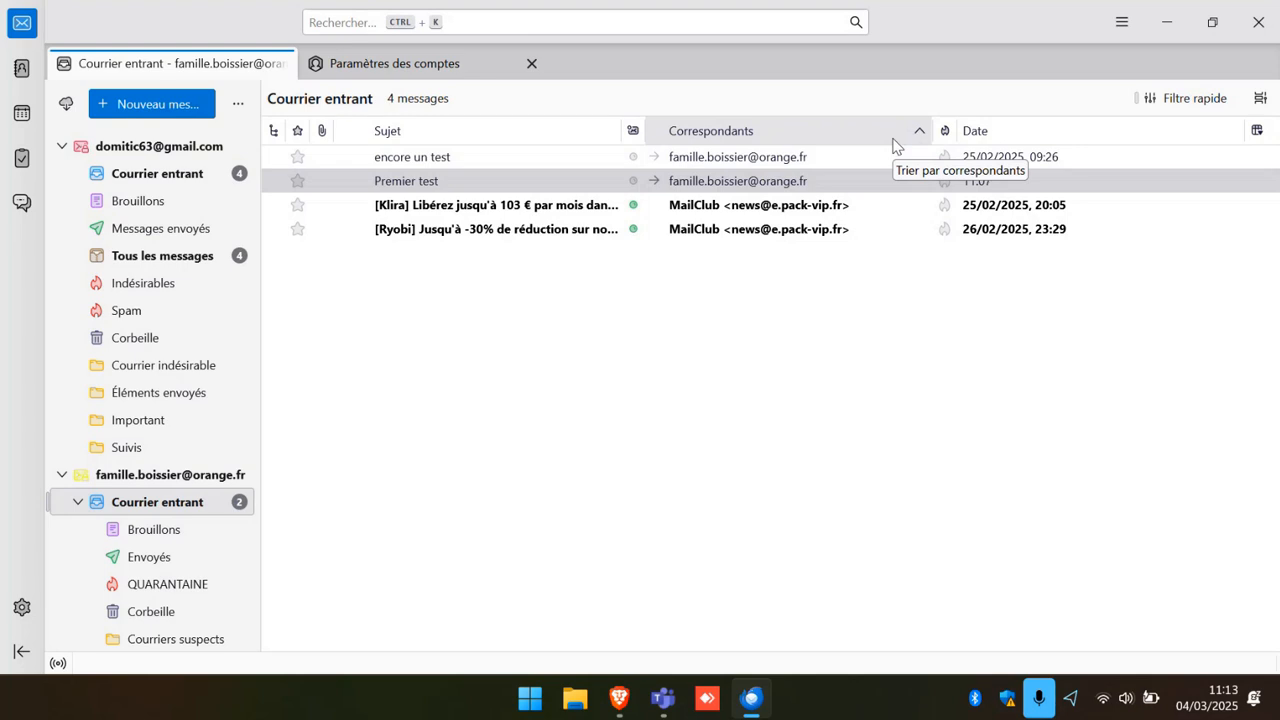
pyautogui.click(1108, 136)
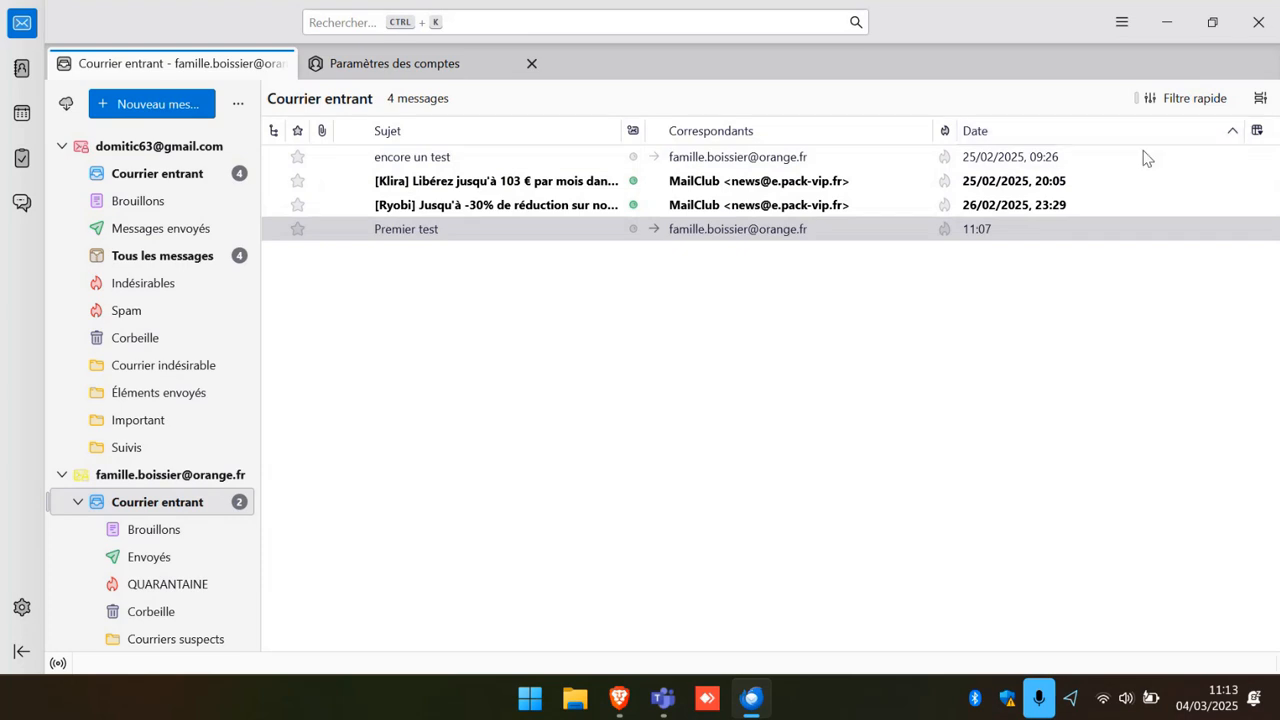
pyautogui.click(1236, 134)
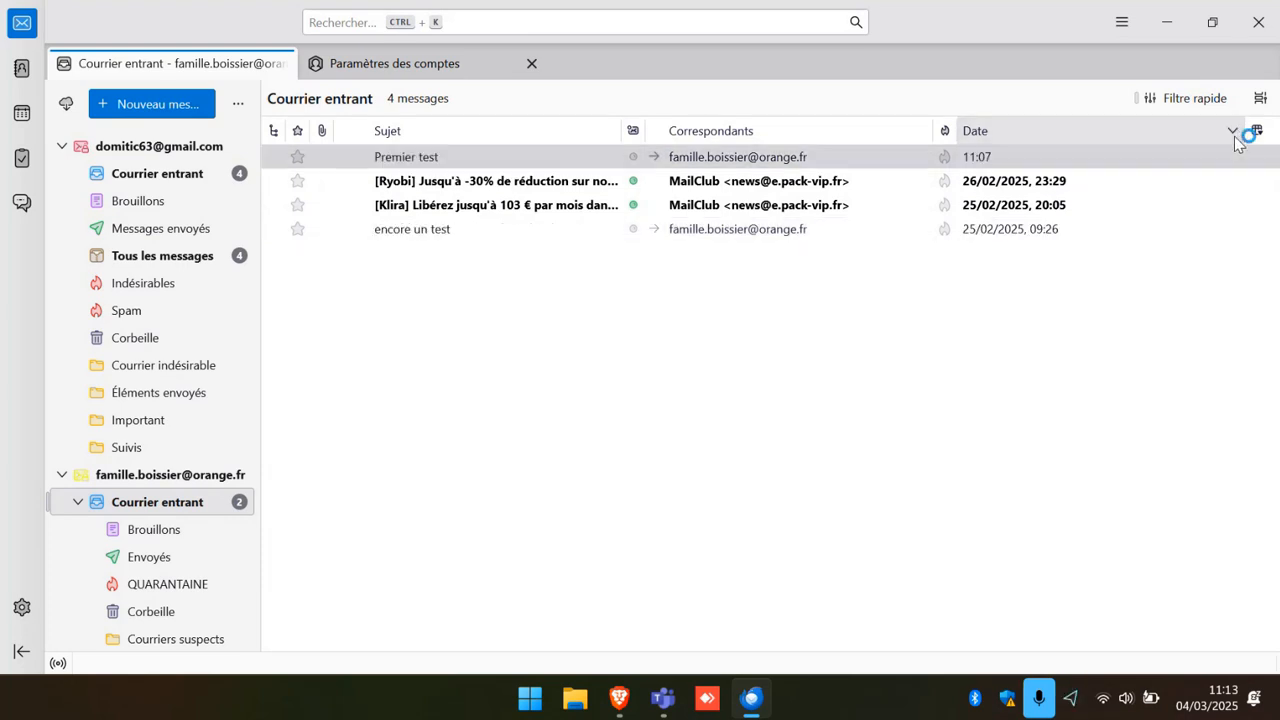
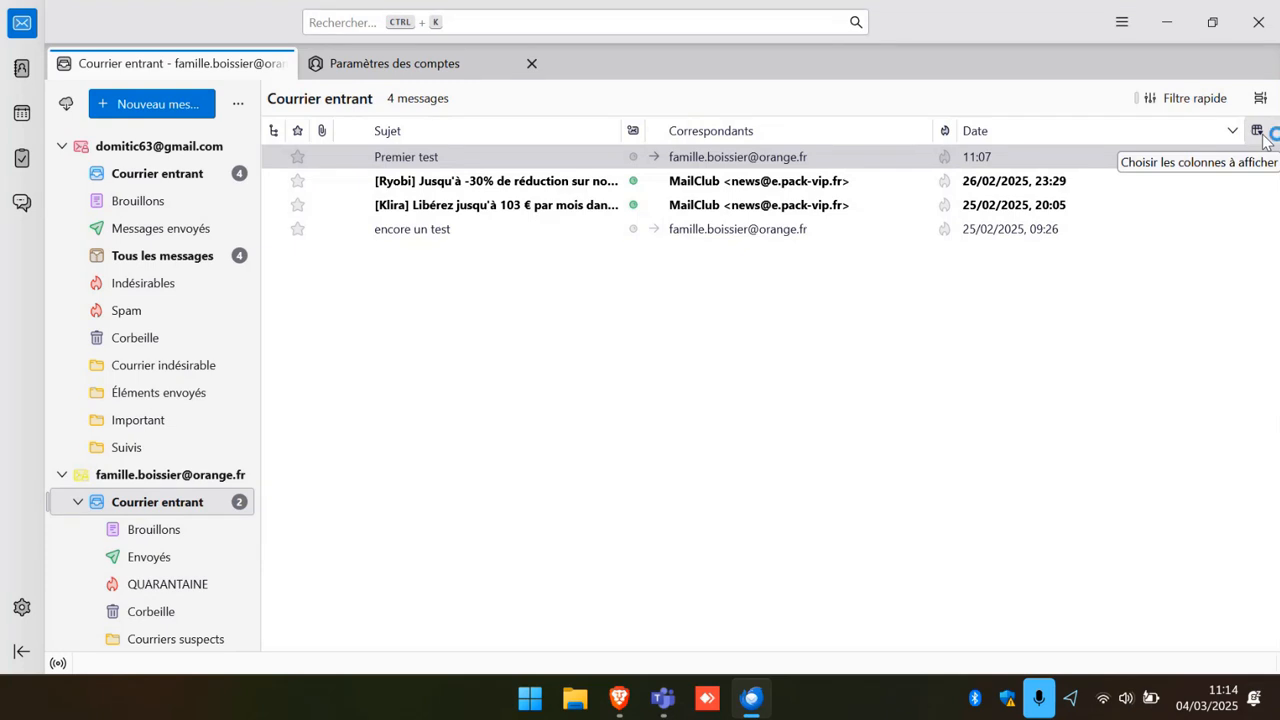
# Show Expéditeur, Reçu and selection-checkbox columns in the inbox list, removing Correspondants.
pyautogui.click(1263, 139)
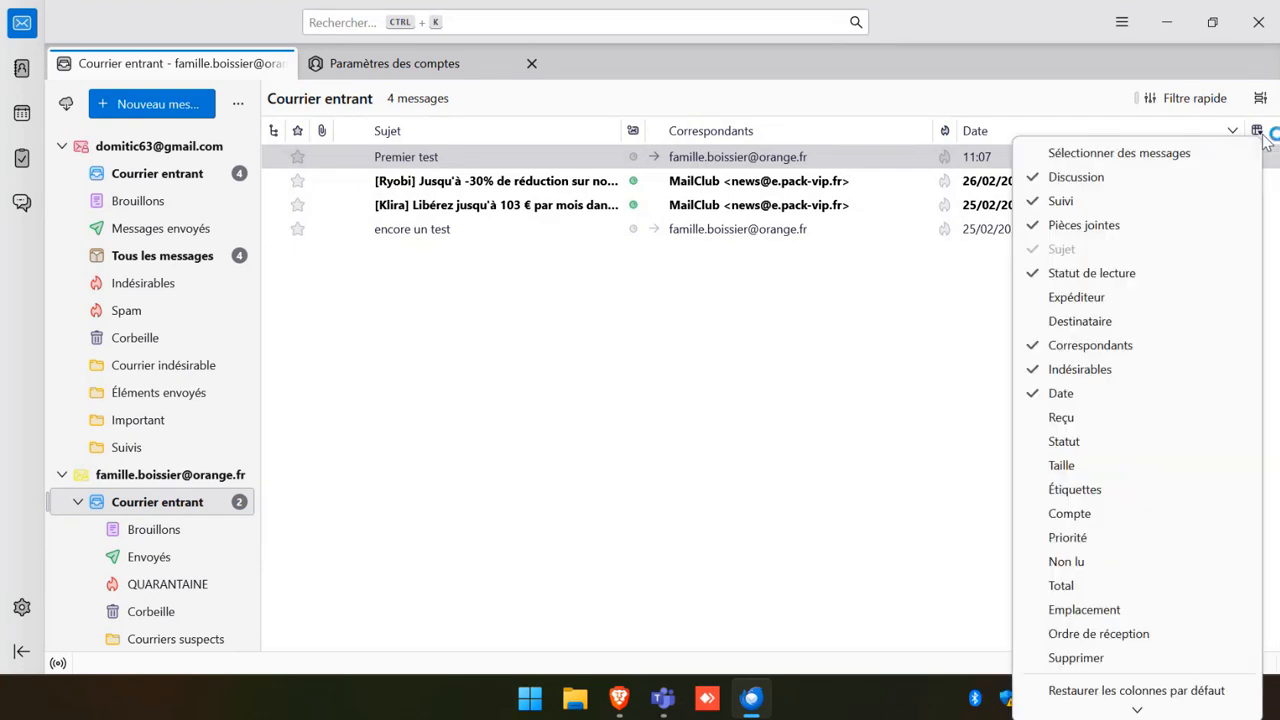
pyautogui.click(1076, 297)
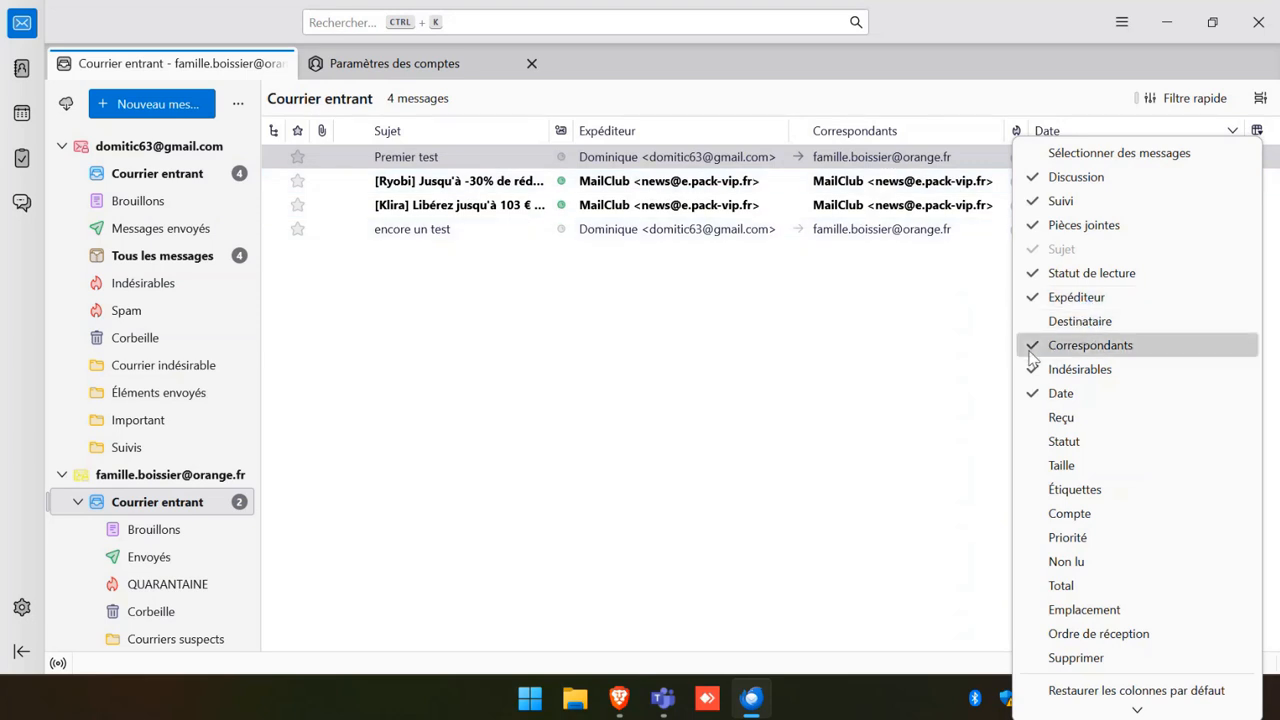
pyautogui.click(1053, 350)
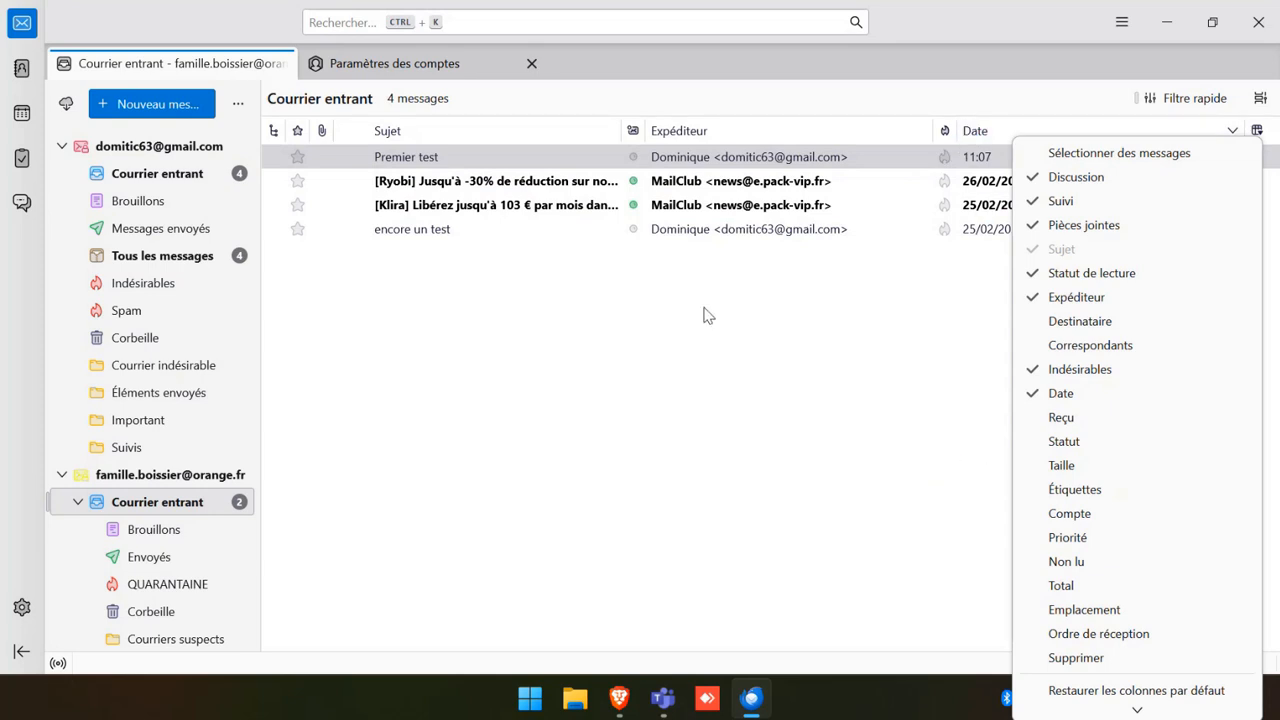
pyautogui.click(1035, 420)
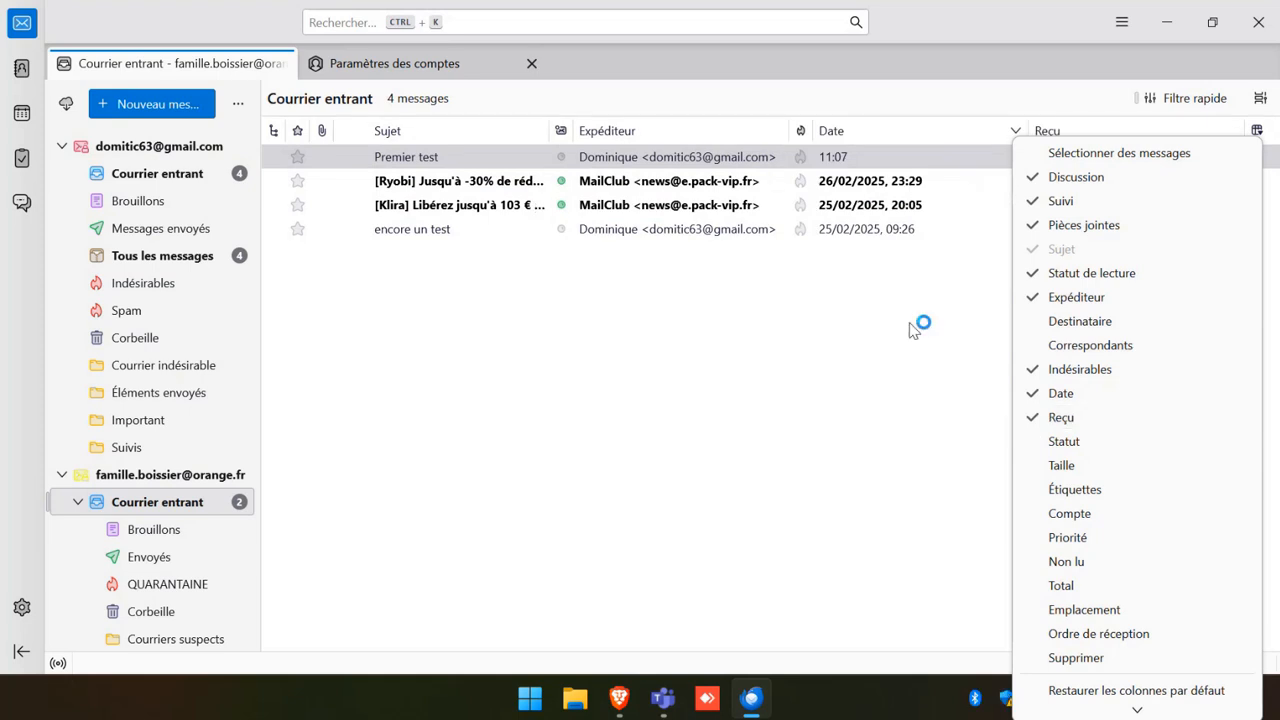
pyautogui.click(1117, 152)
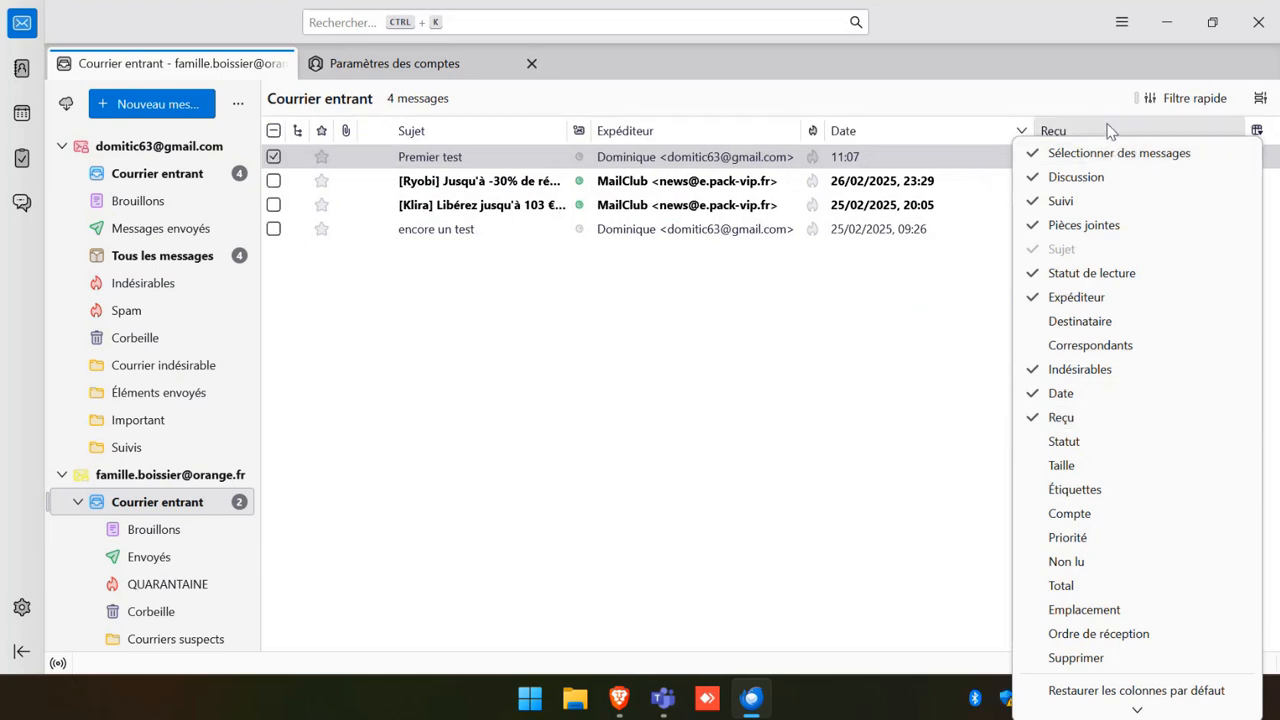
pyautogui.click(1108, 132)
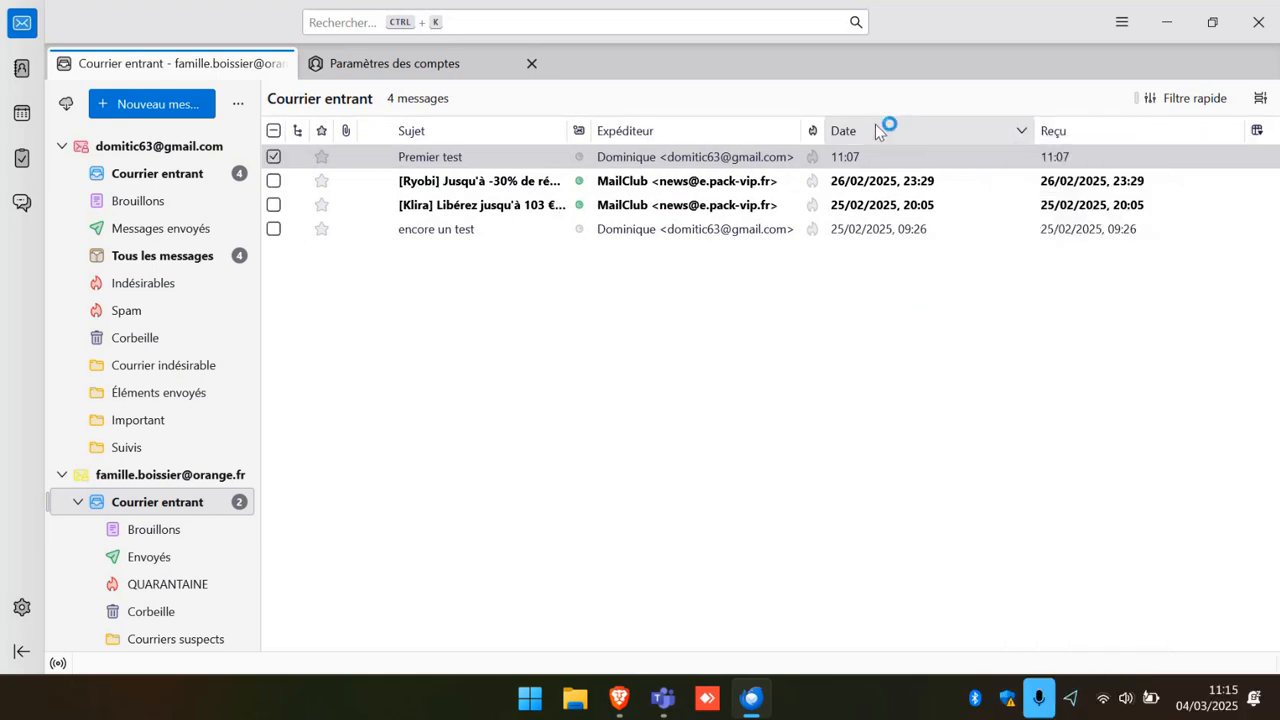
# Sort the inbox by date, newest first.
pyautogui.click(876, 128)
pyautogui.click(1079, 129)
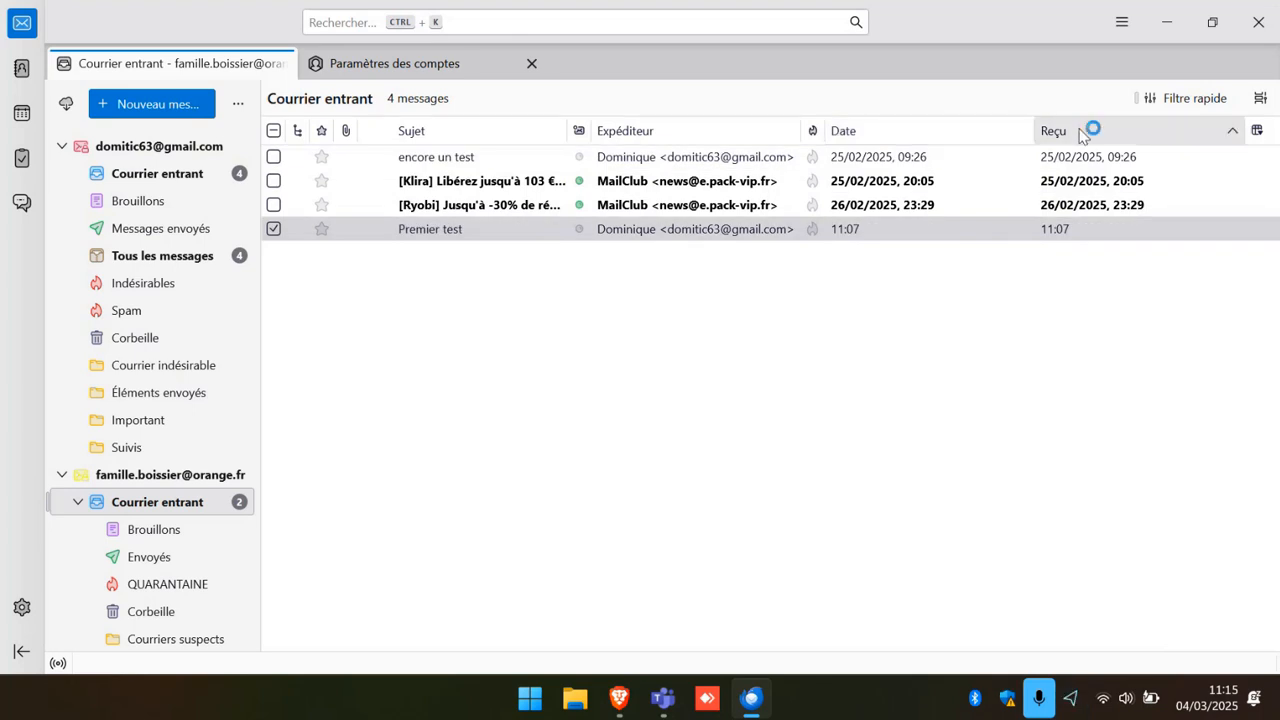
pyautogui.click(885, 127)
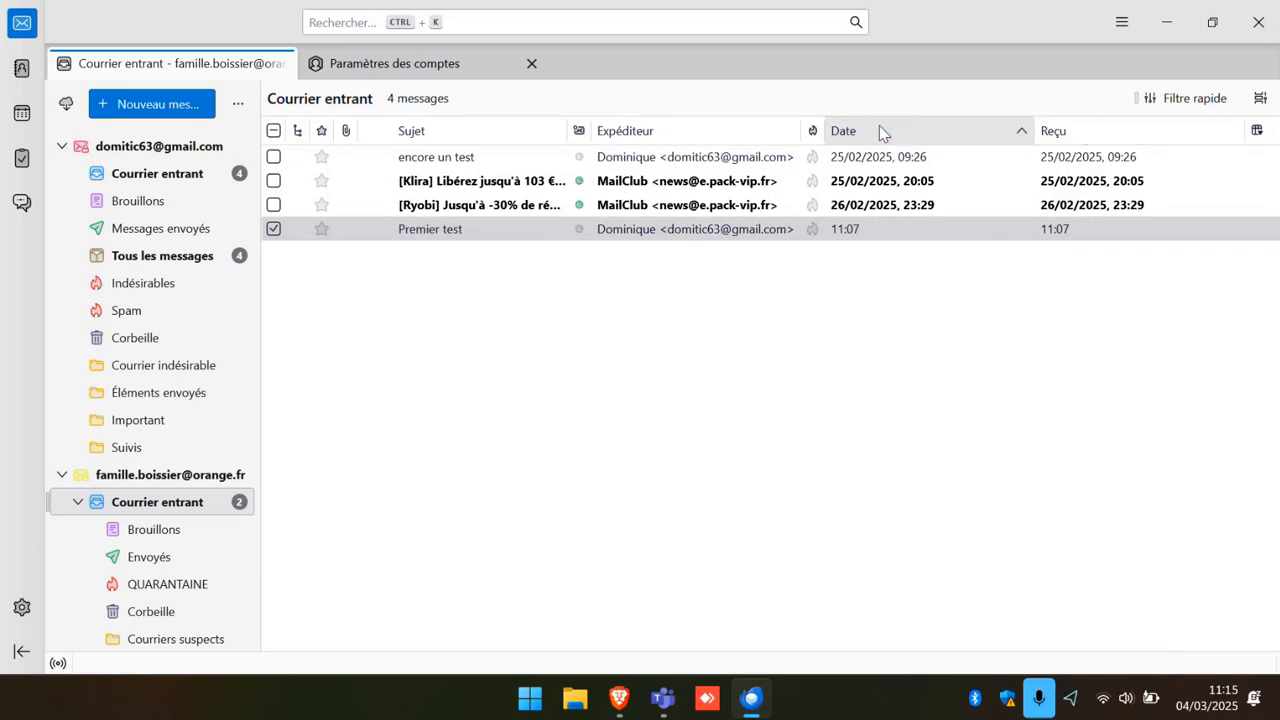
pyautogui.click(880, 126)
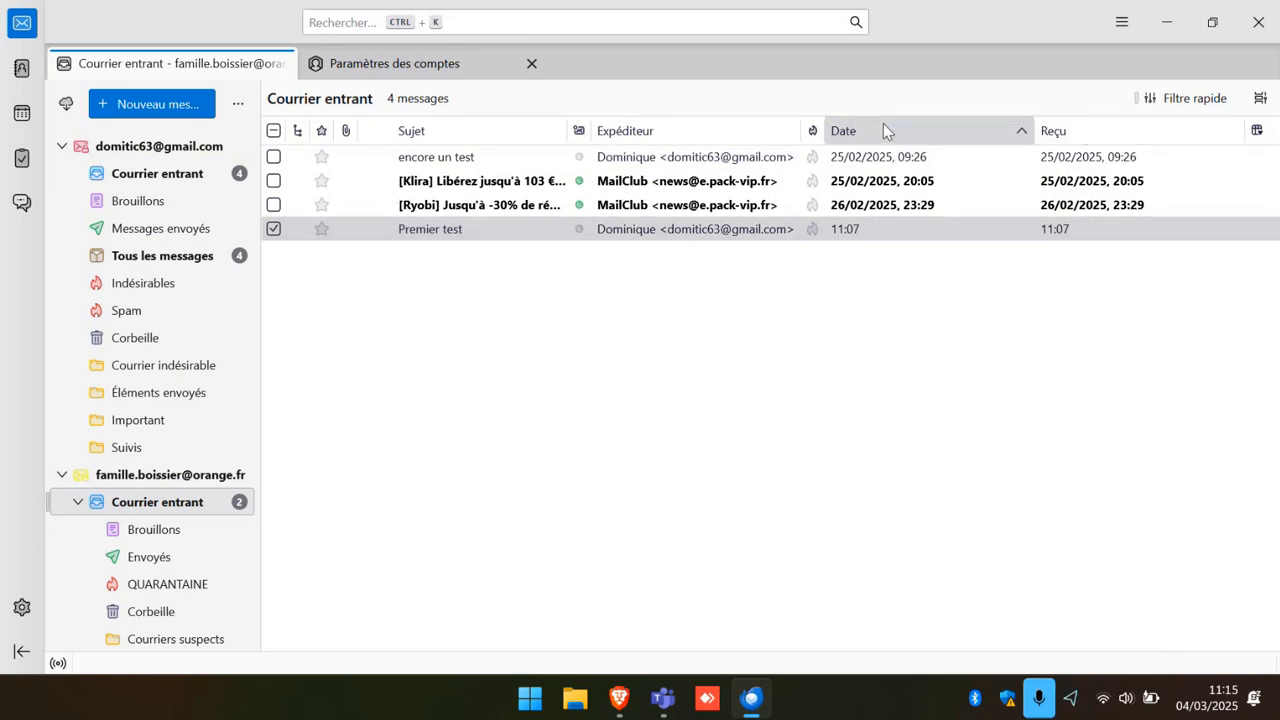
# Replace the Reçu column with a Statut column in the inbox list.
pyautogui.click(1256, 132)
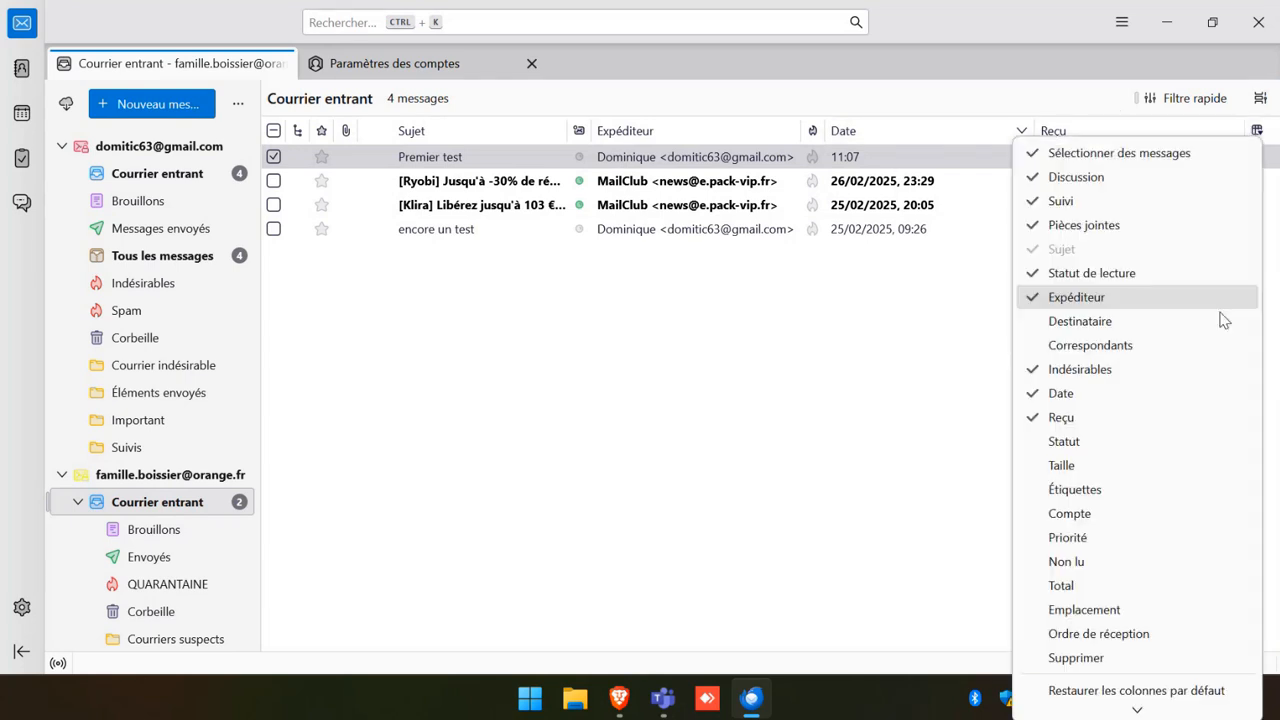
pyautogui.click(1051, 425)
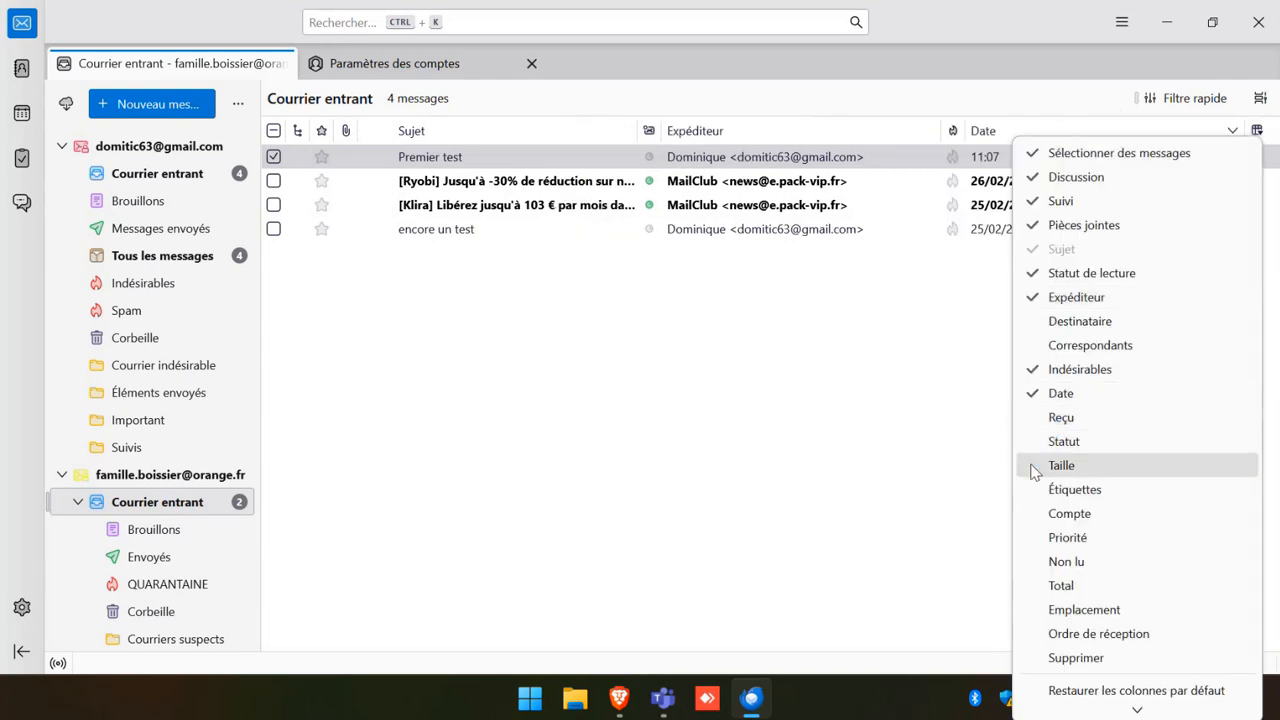
pyautogui.click(1060, 442)
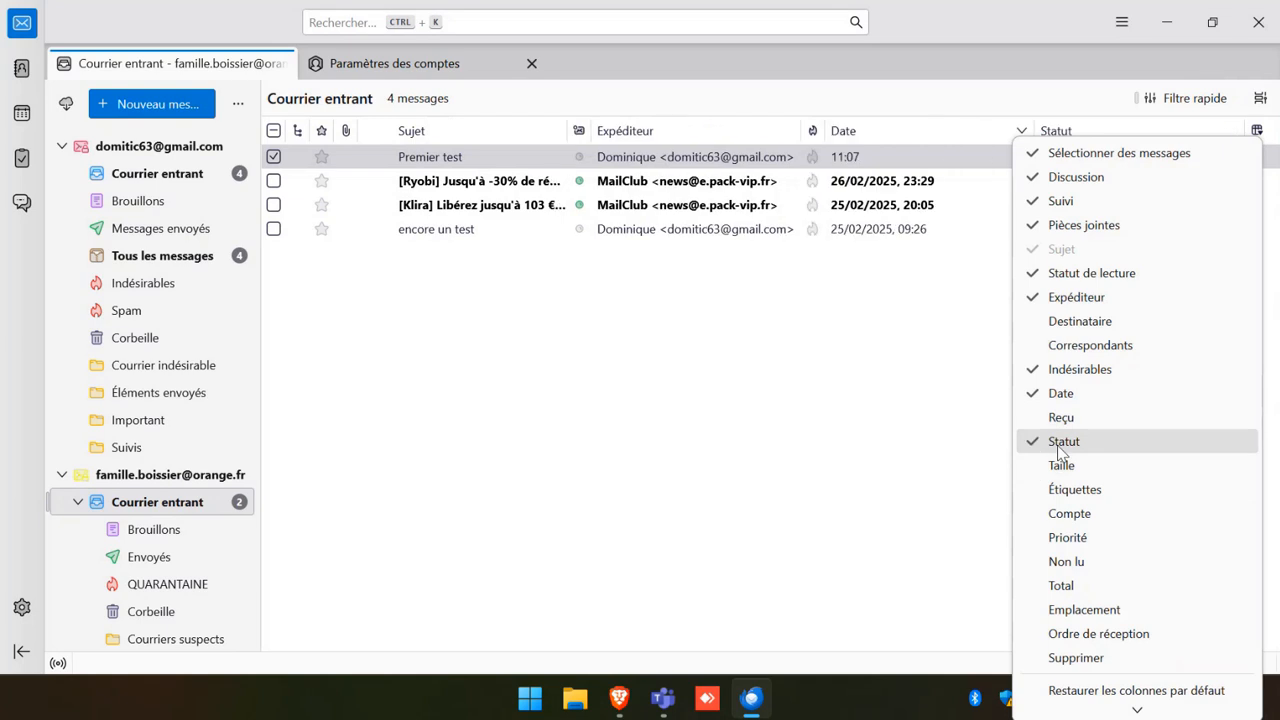
pyautogui.click(1123, 124)
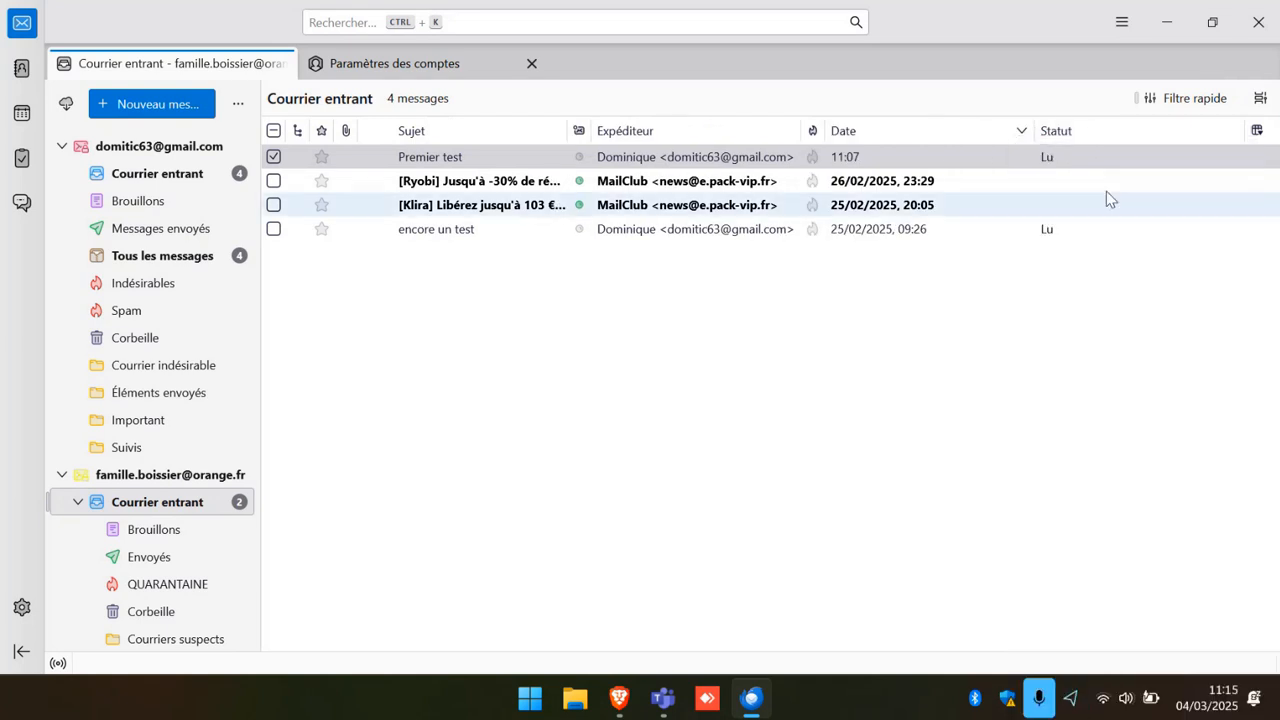
# Try sorting by read status, then sort by date with newest messages first.
pyautogui.click(1100, 135)
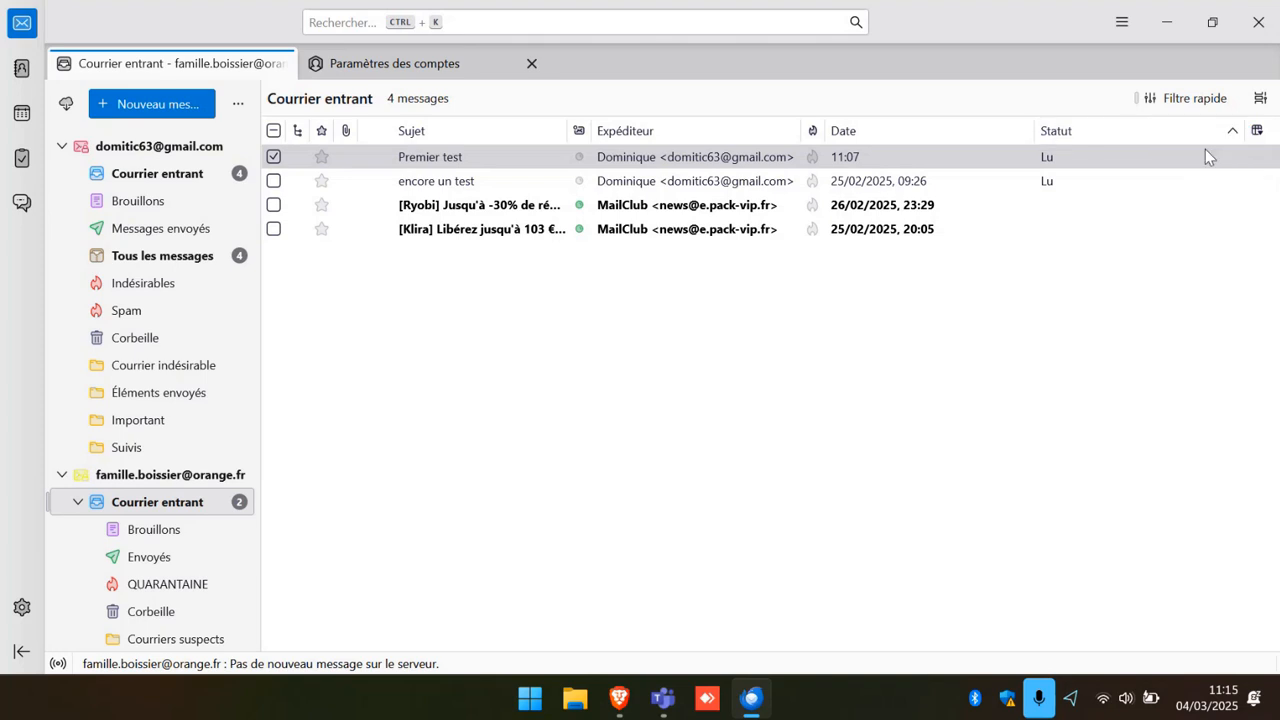
pyautogui.click(876, 132)
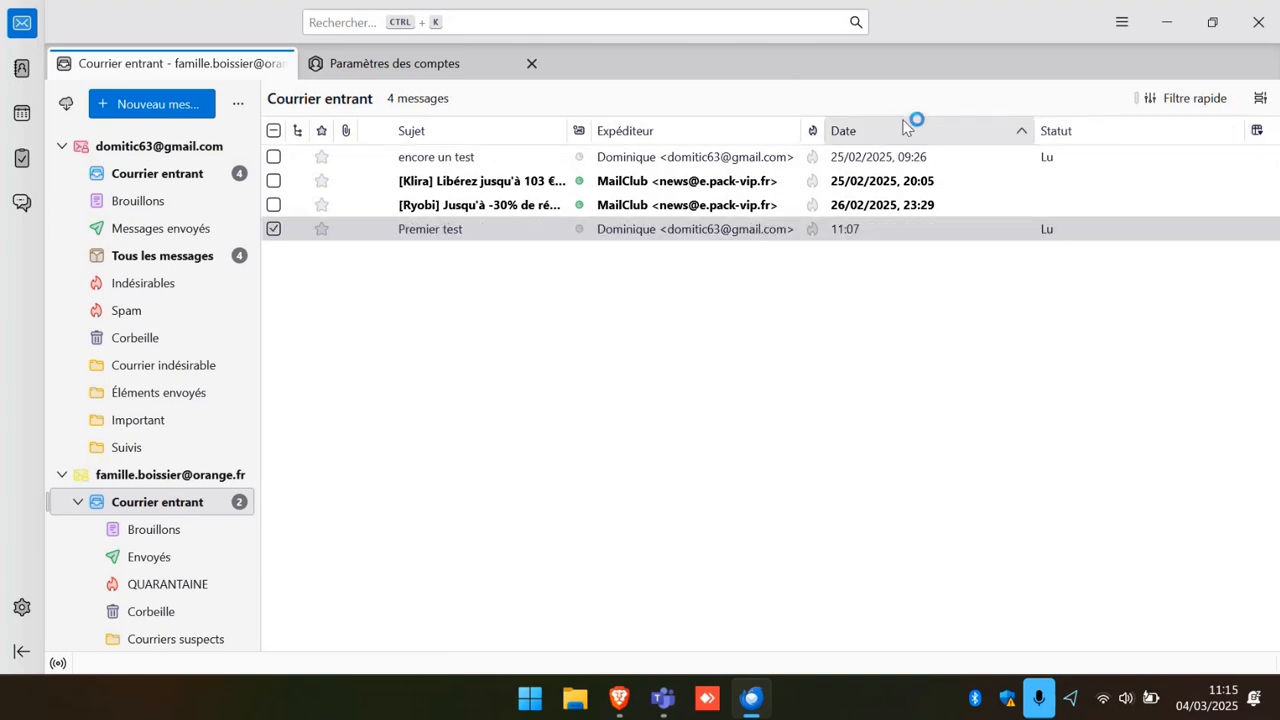
pyautogui.click(974, 126)
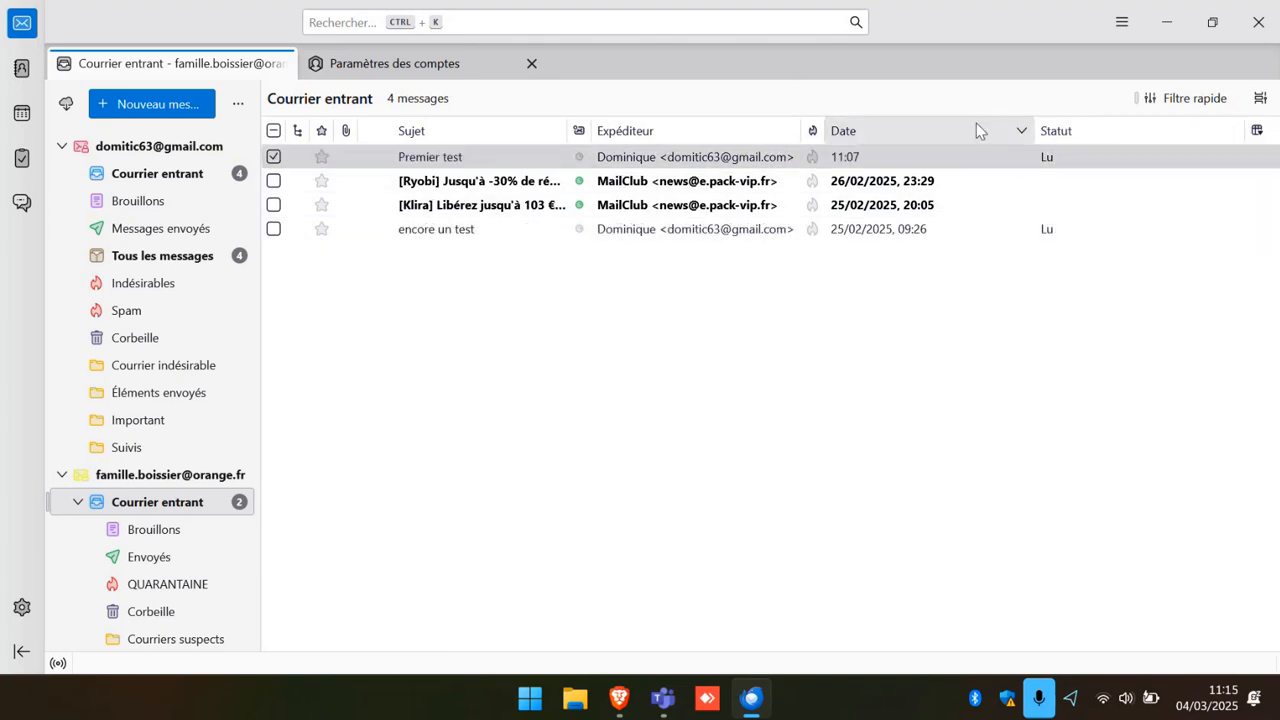
# Remove the Statut column, leaving Sujet, Expéditeur and Date.
pyautogui.click(1259, 132)
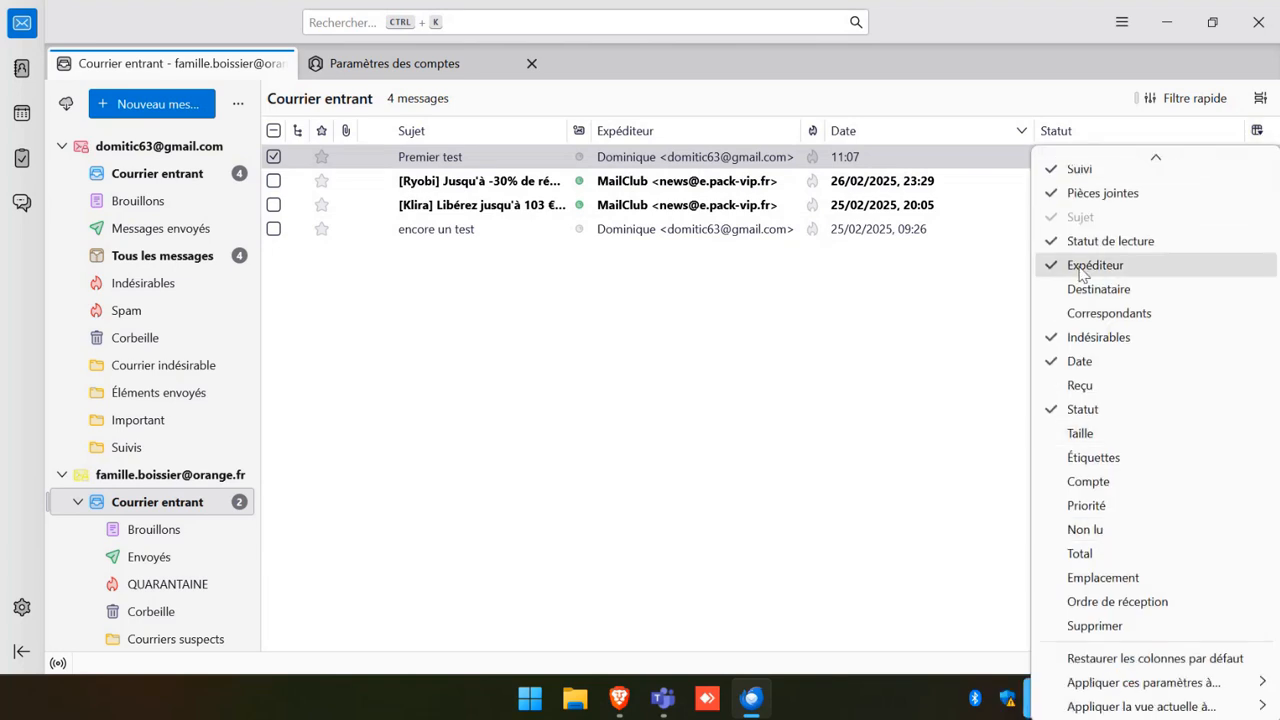
pyautogui.scroll(2, 1052, 560)
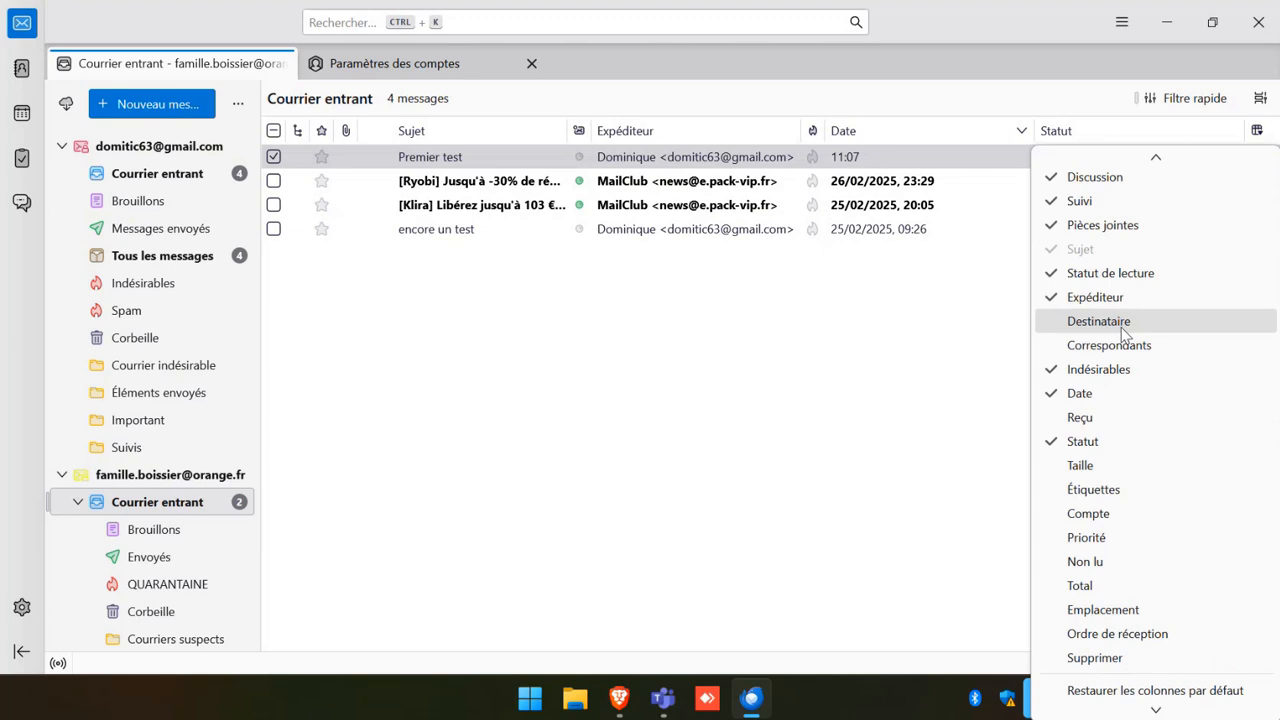
pyautogui.click(1058, 440)
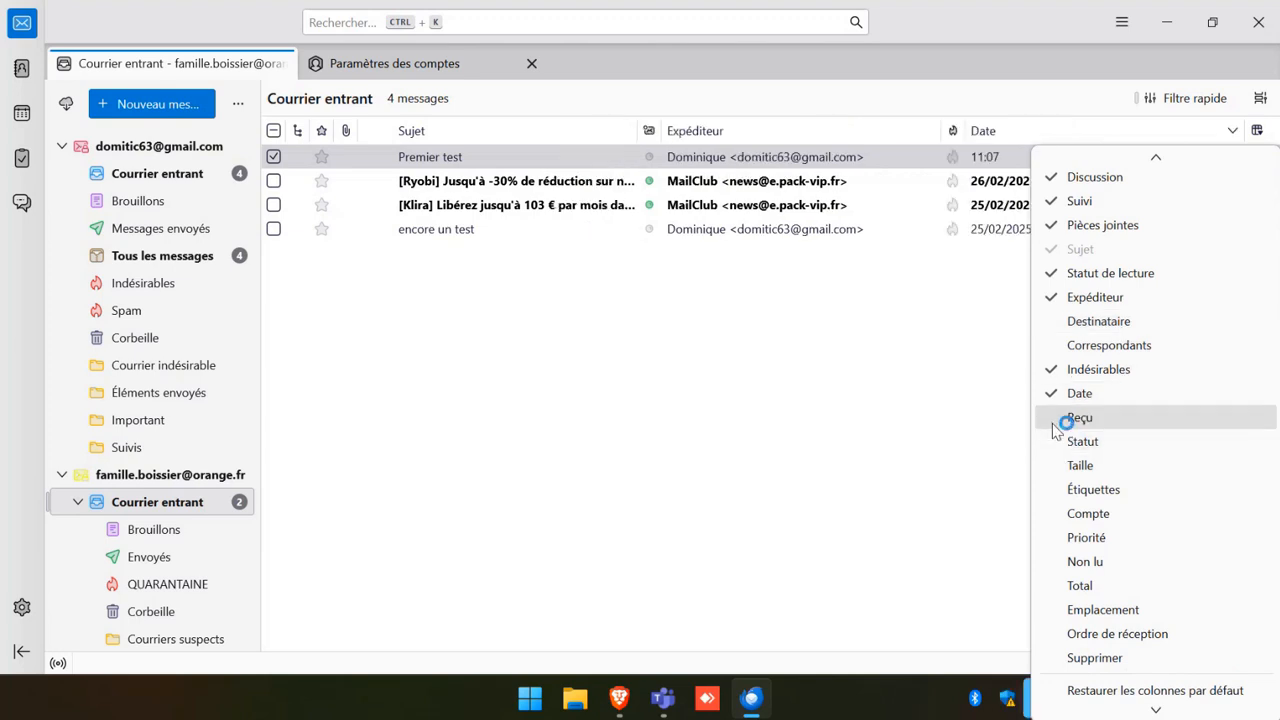
pyautogui.click(945, 400)
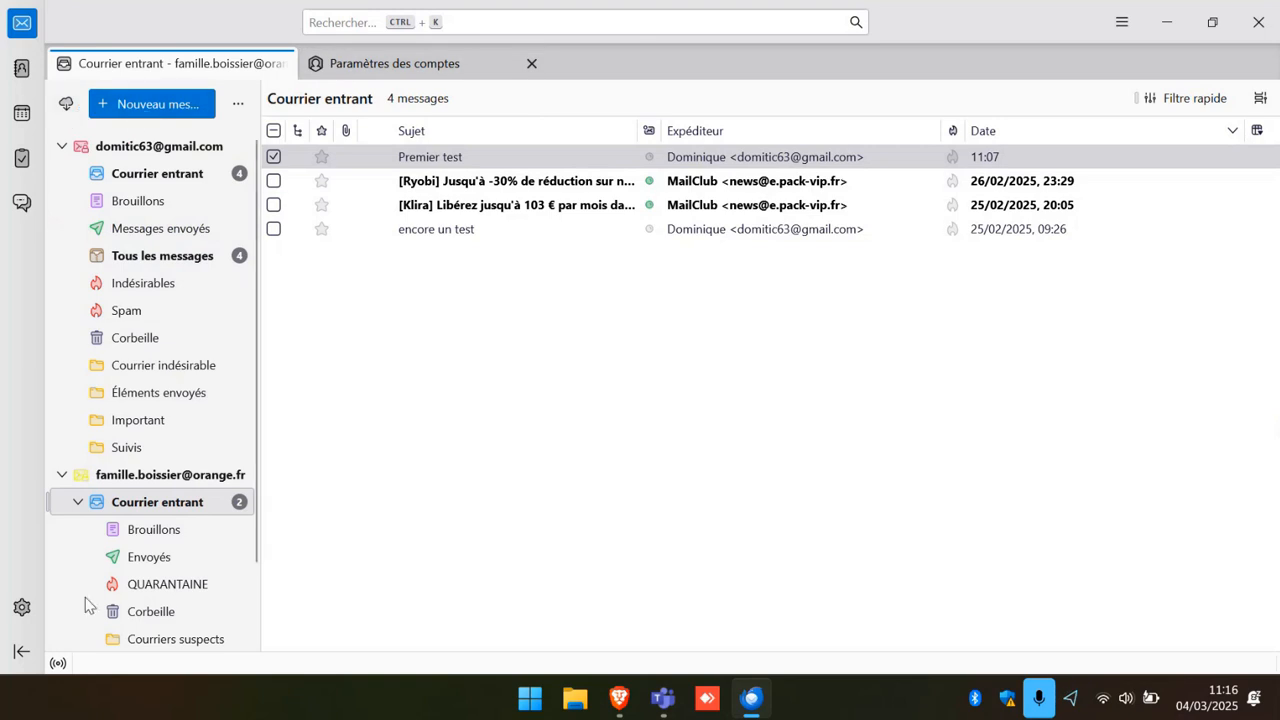
# Close the Paramètres des comptes tab and show the Gmail account's overview page.
pyautogui.scroll(-2, 78, 450)
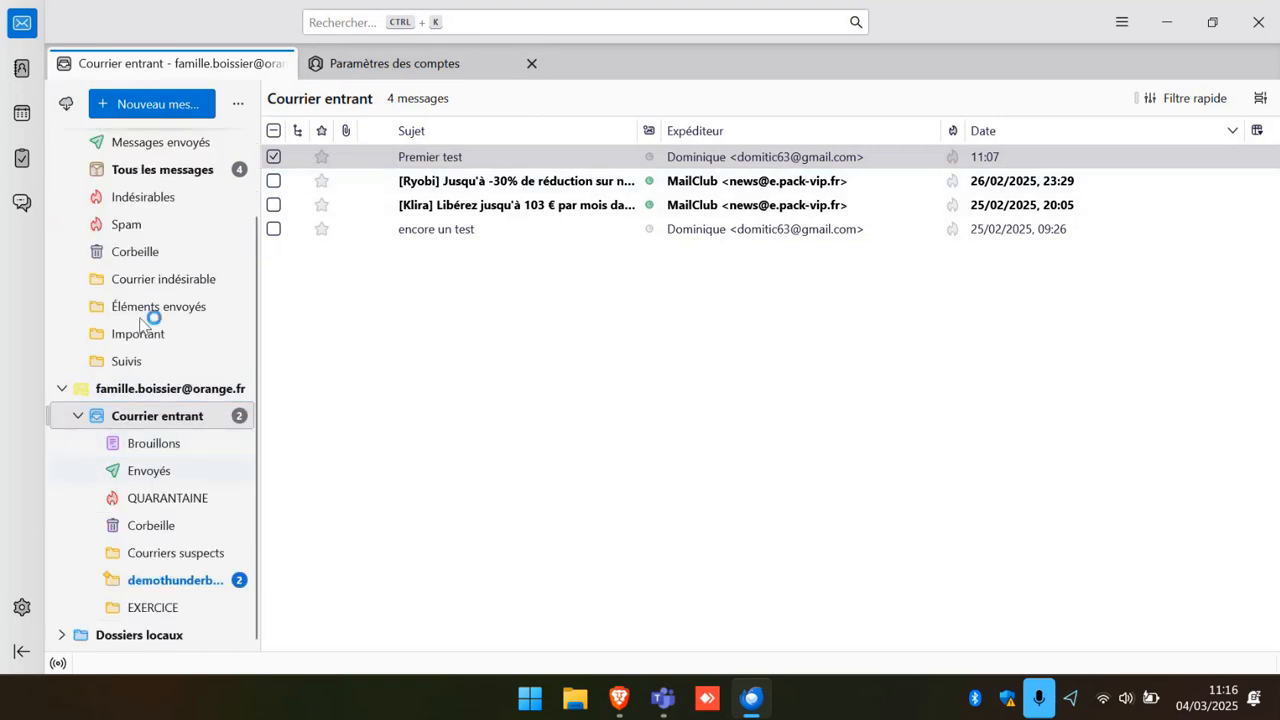
pyautogui.click(374, 63)
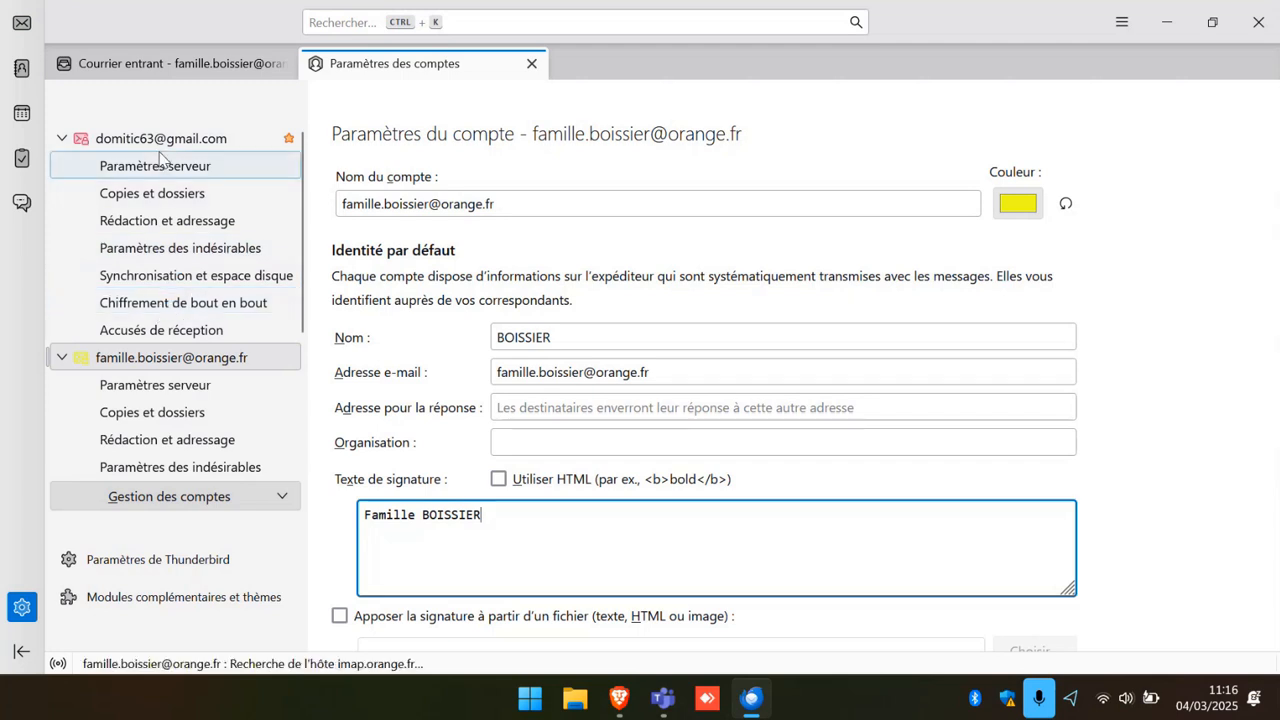
pyautogui.click(531, 63)
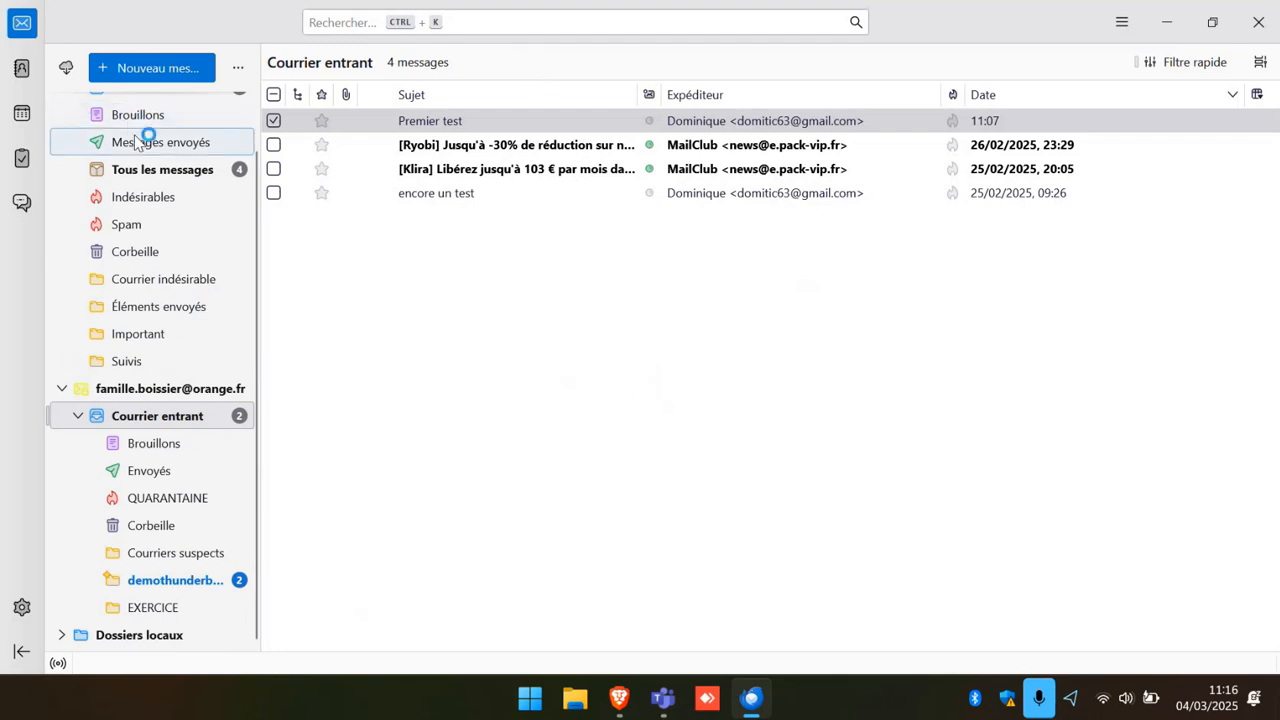
pyautogui.scroll(1, 140, 140)
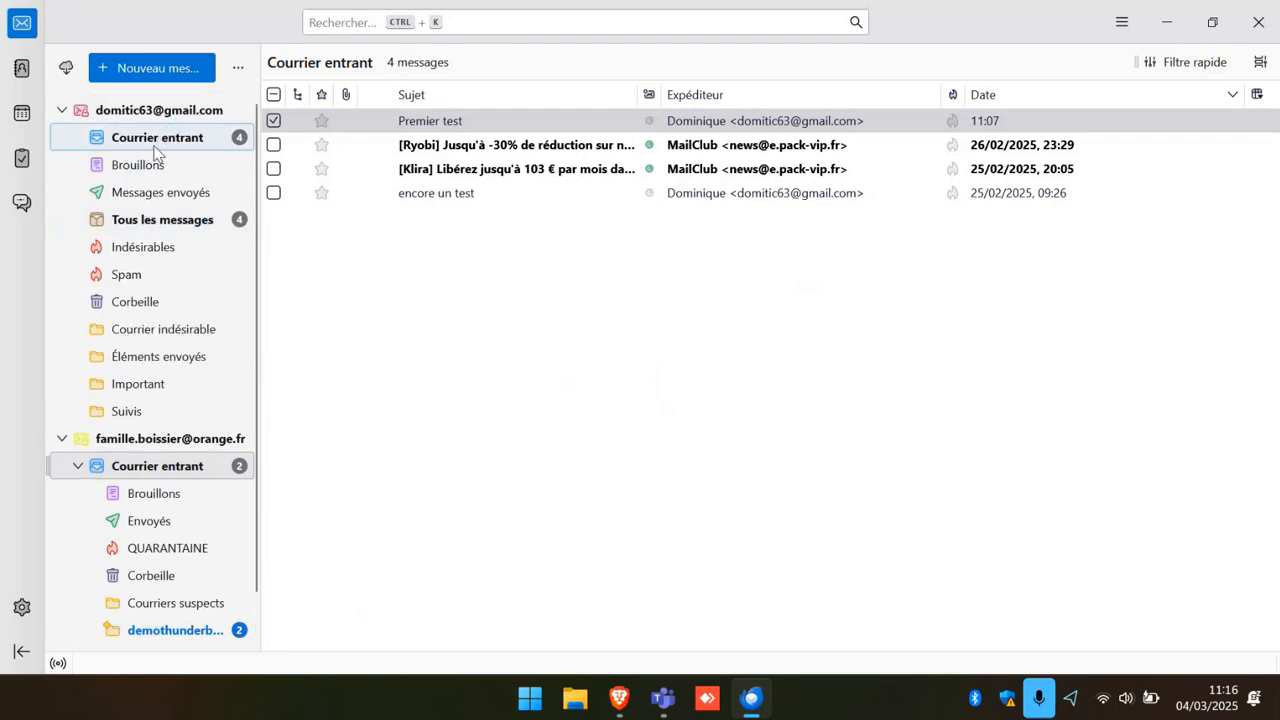
pyautogui.click(155, 112)
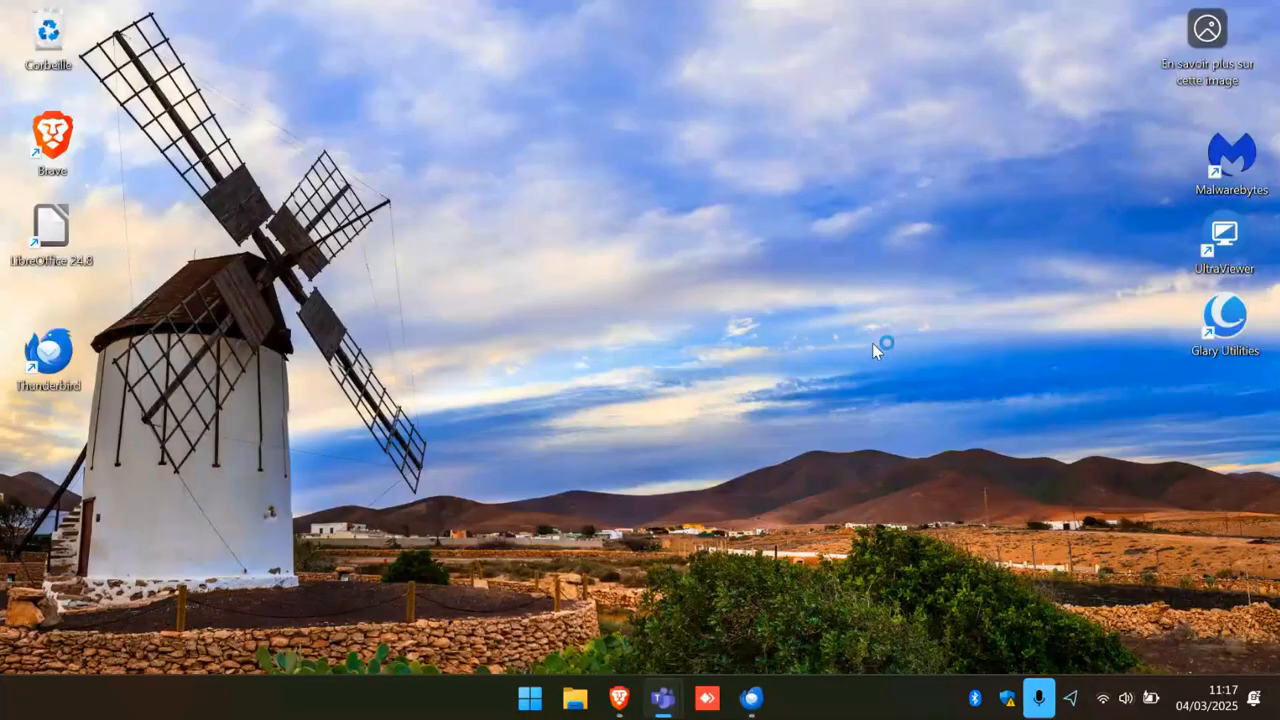
# Restore Thunderbird, reopen the Gmail account settings and show the Gestion des comptes options.
pyautogui.click(755, 697)
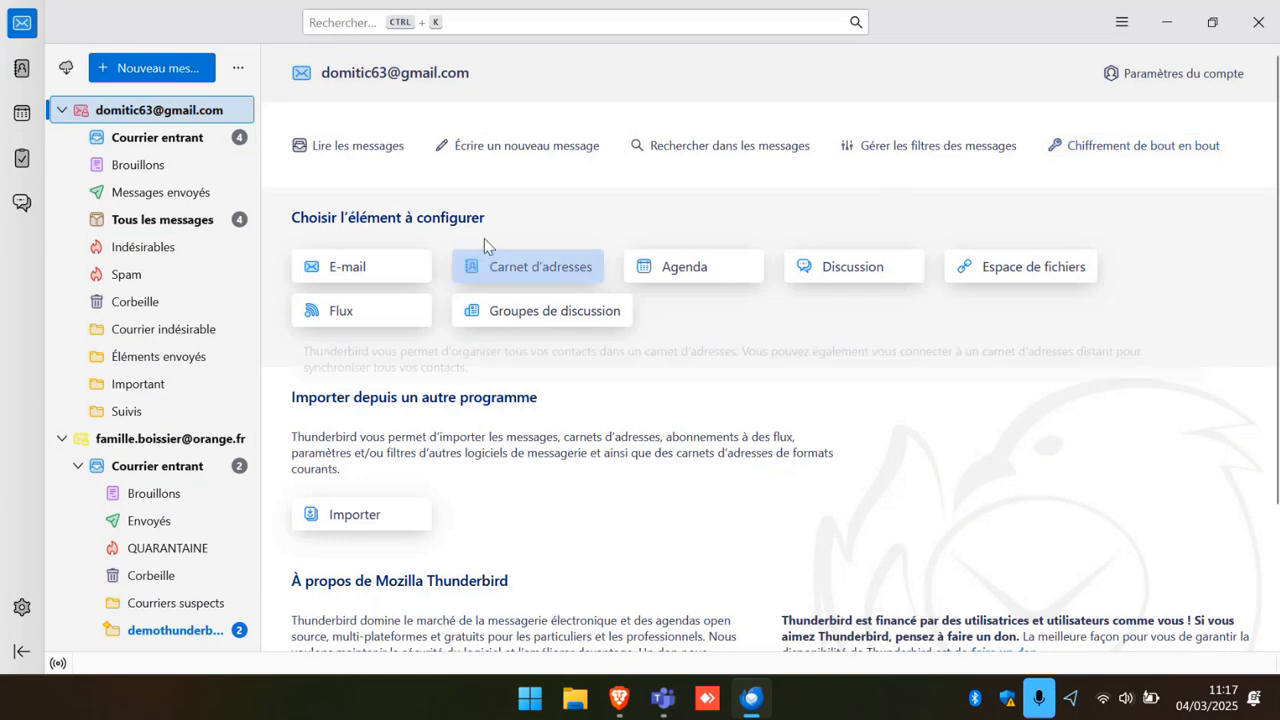
pyautogui.click(1219, 82)
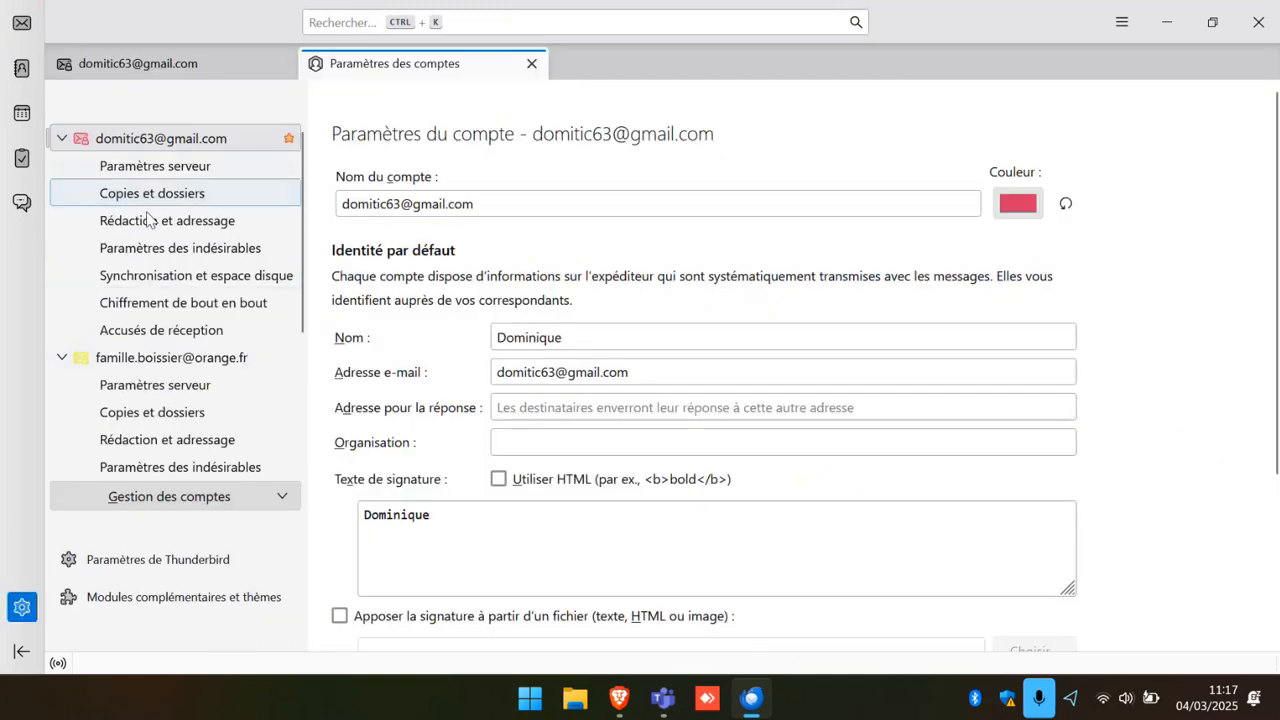
pyautogui.scroll(-4, 157, 431)
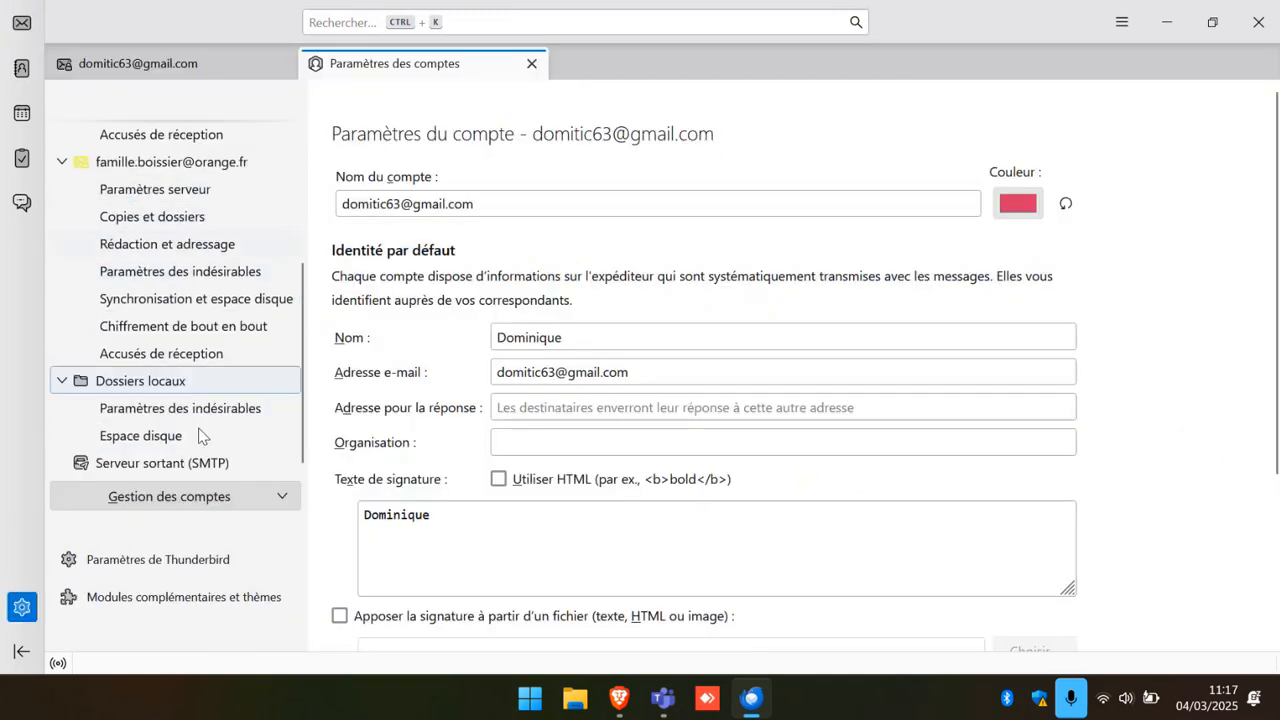
pyautogui.click(280, 500)
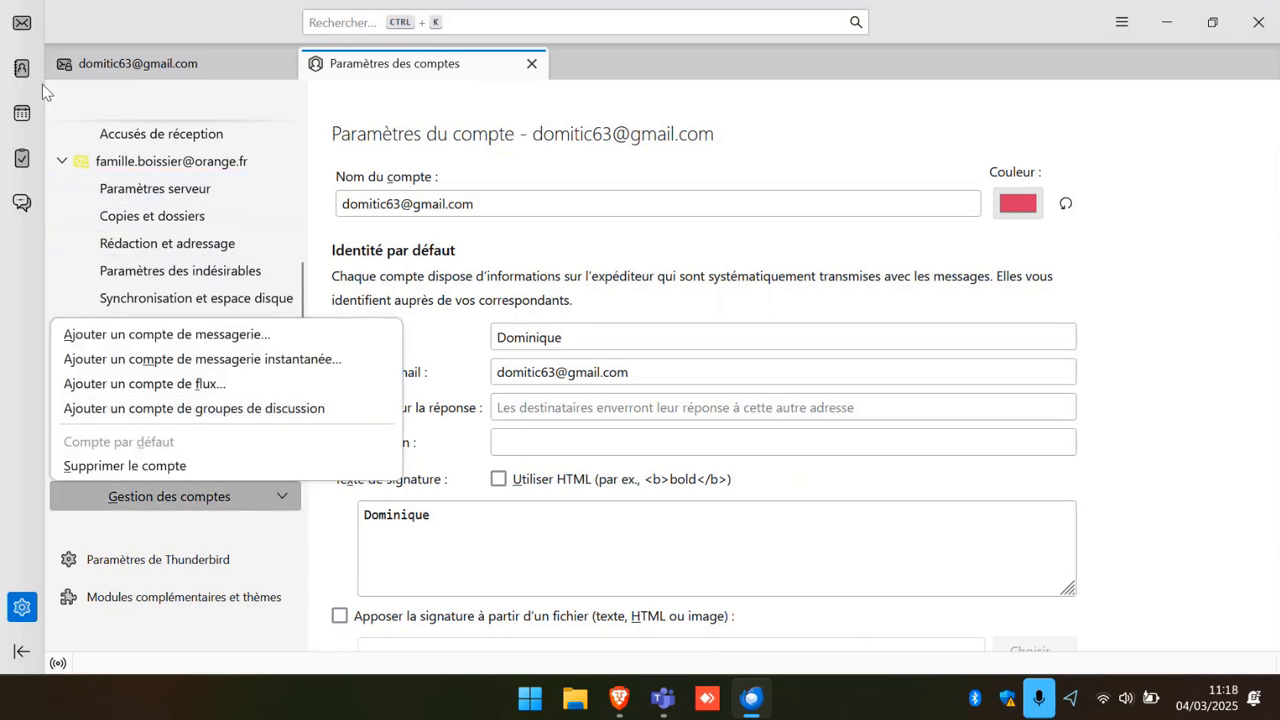
# Open Thunderbird's general settings at Vie privée et sécurité, scrolled to Mots de passe.
pyautogui.click(633, 48)
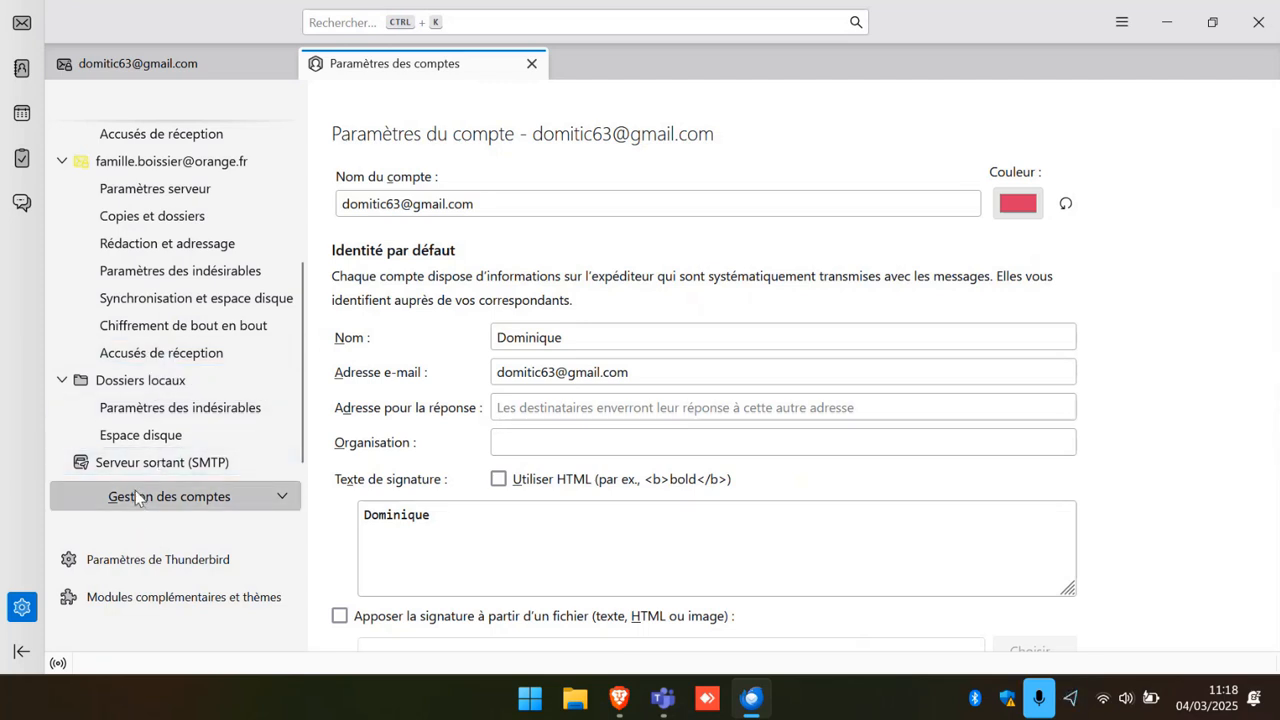
pyautogui.click(137, 570)
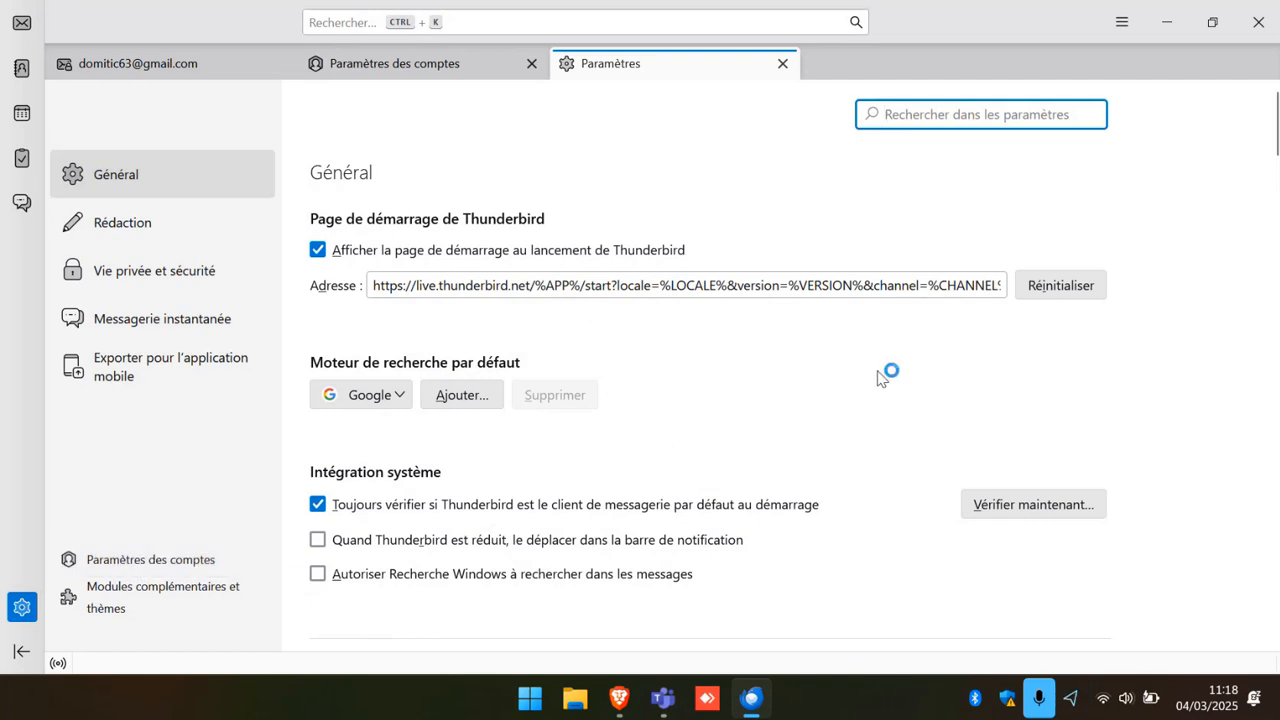
pyautogui.scroll(-1, 878, 378)
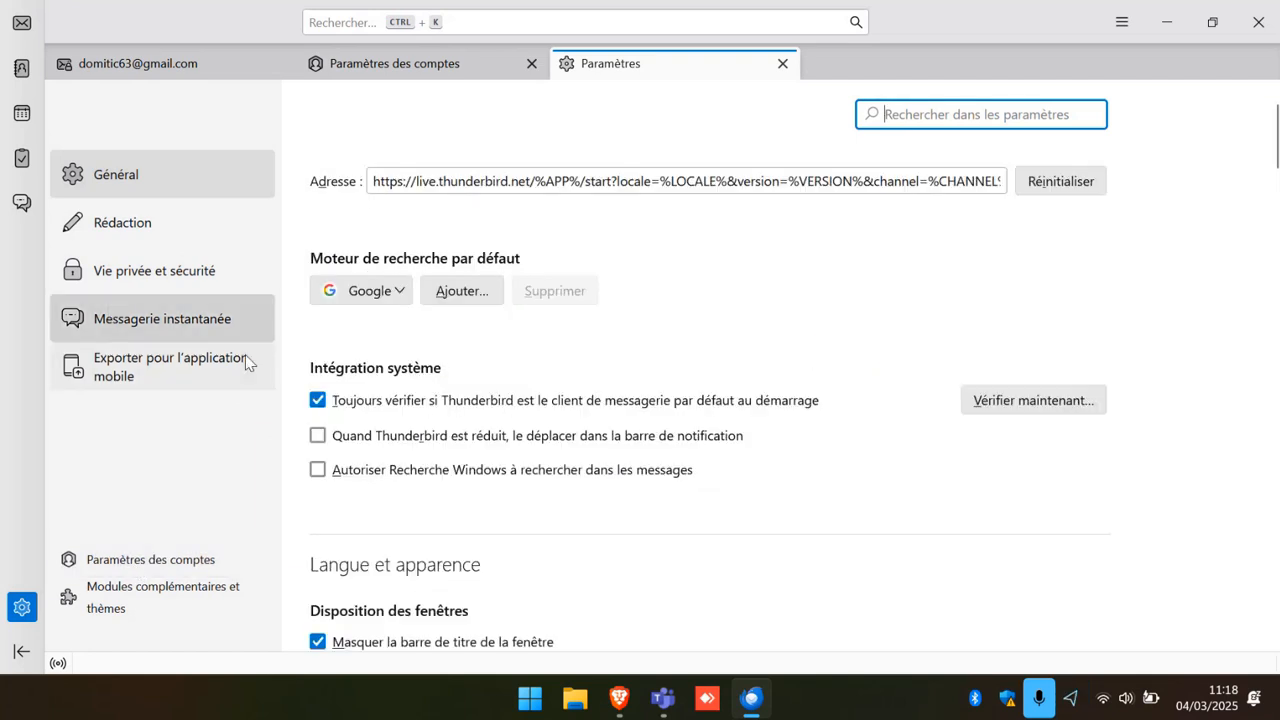
pyautogui.click(105, 279)
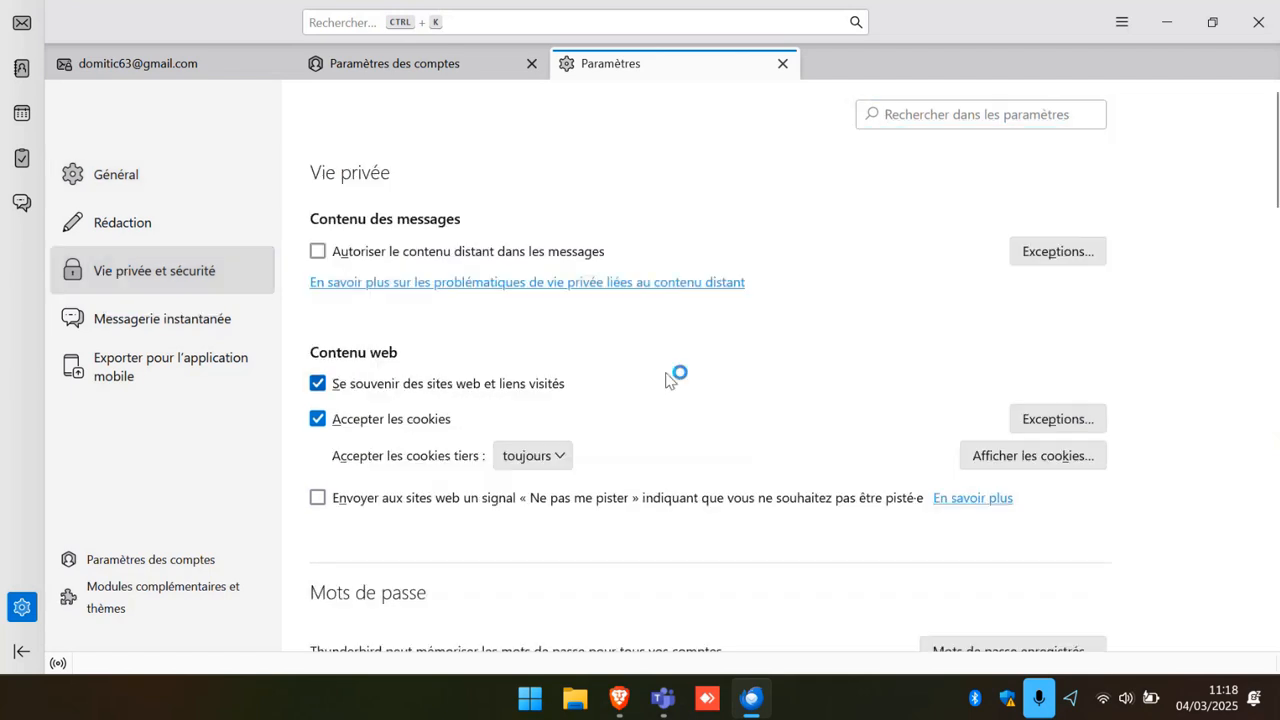
pyautogui.scroll(-3, 674, 371)
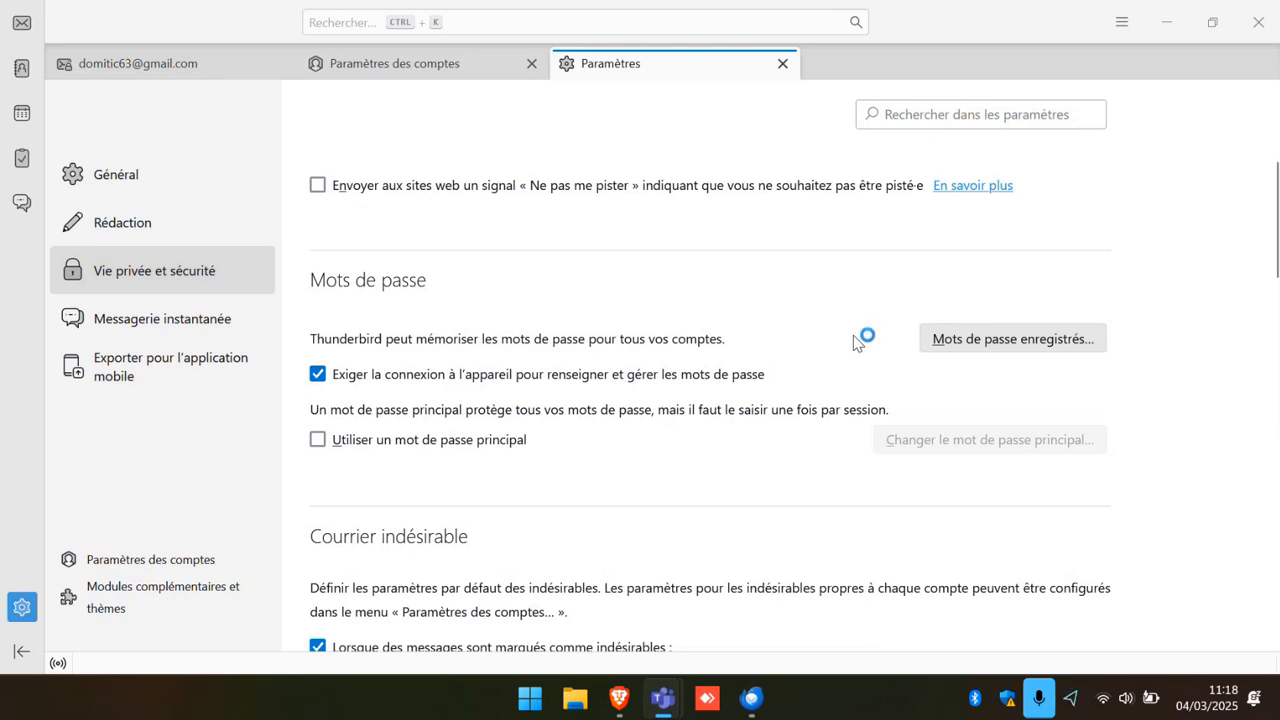
pyautogui.click(1016, 340)
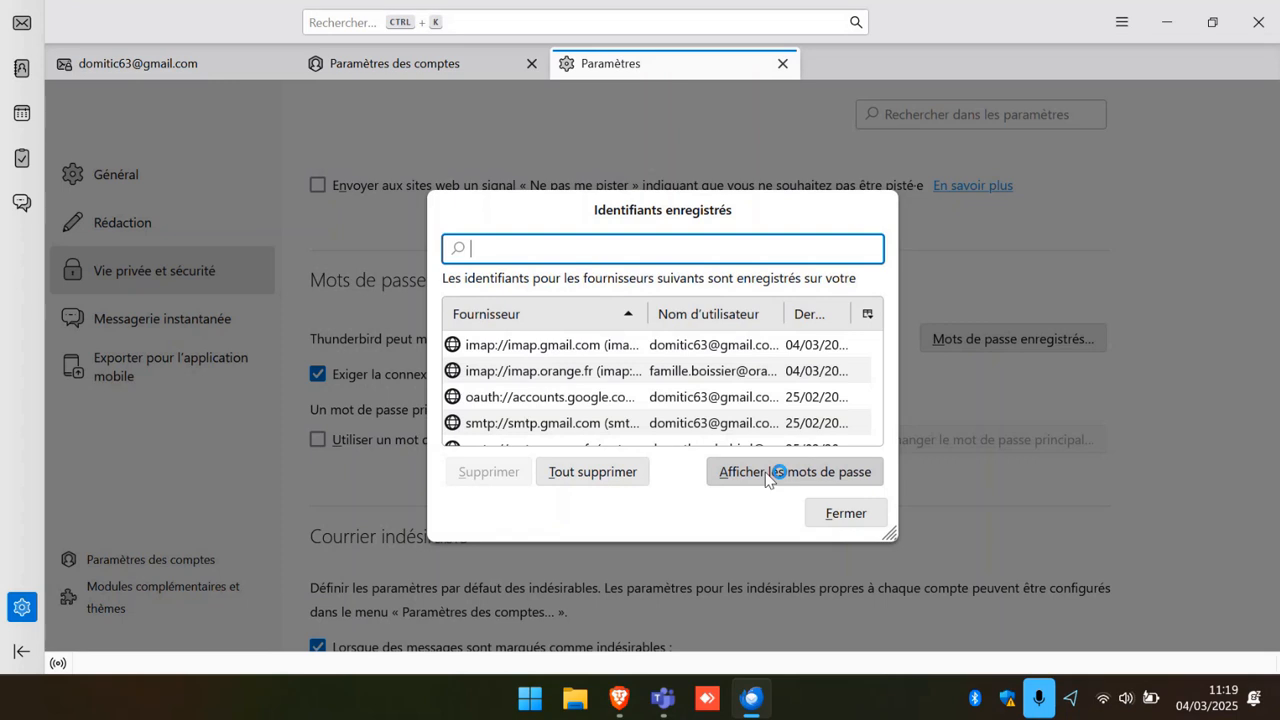
pyautogui.click(846, 514)
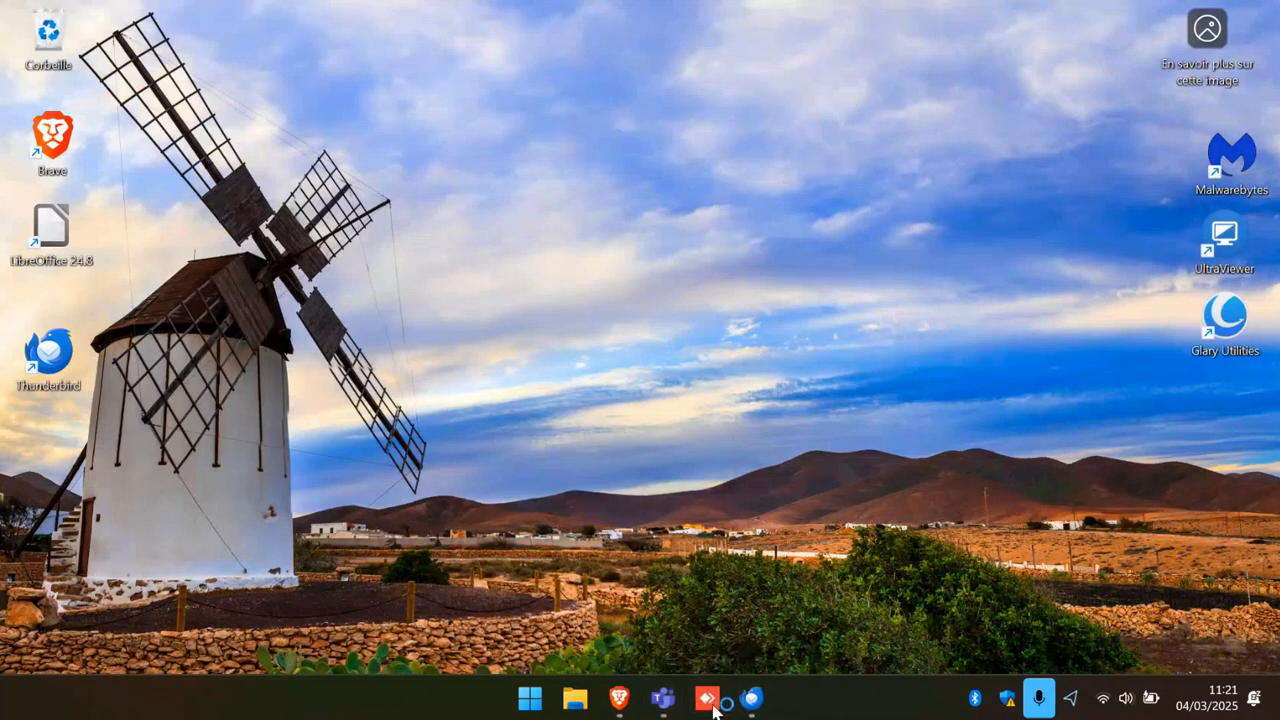
# Launch AnyDesk and enter the first digits of the phone's remote ID.
pyautogui.click(709, 700)
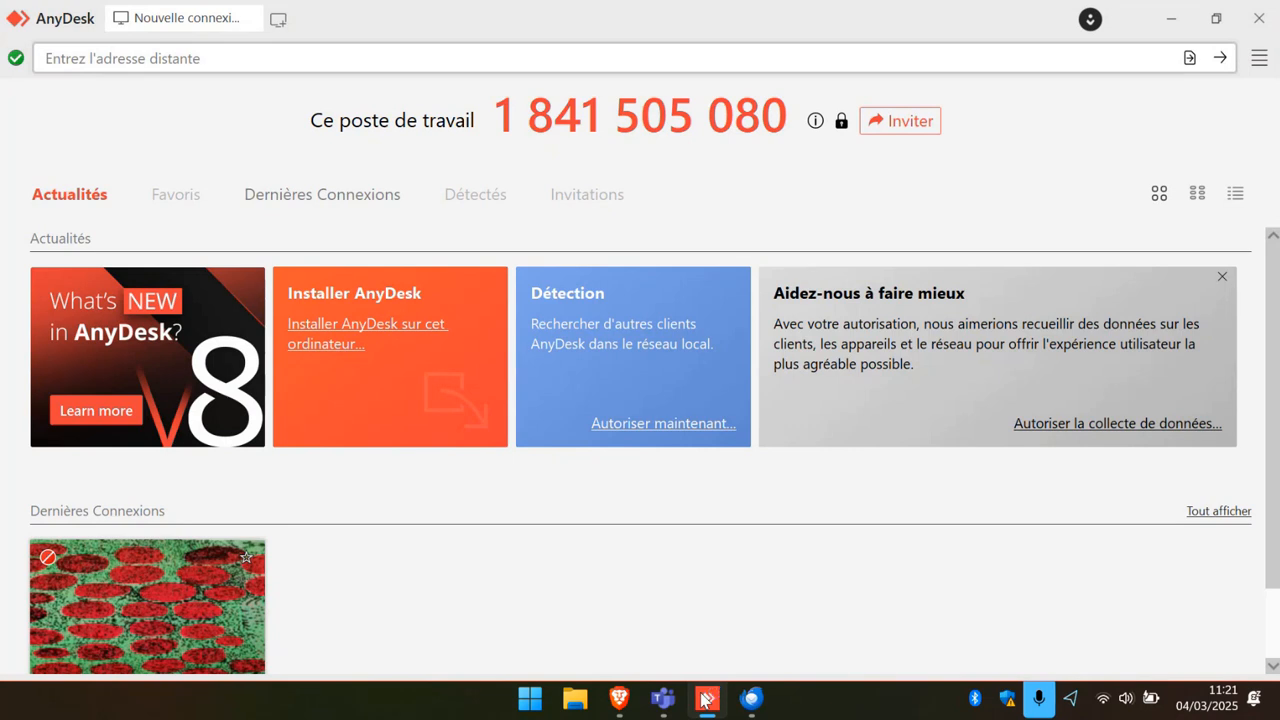
pyautogui.click(186, 58)
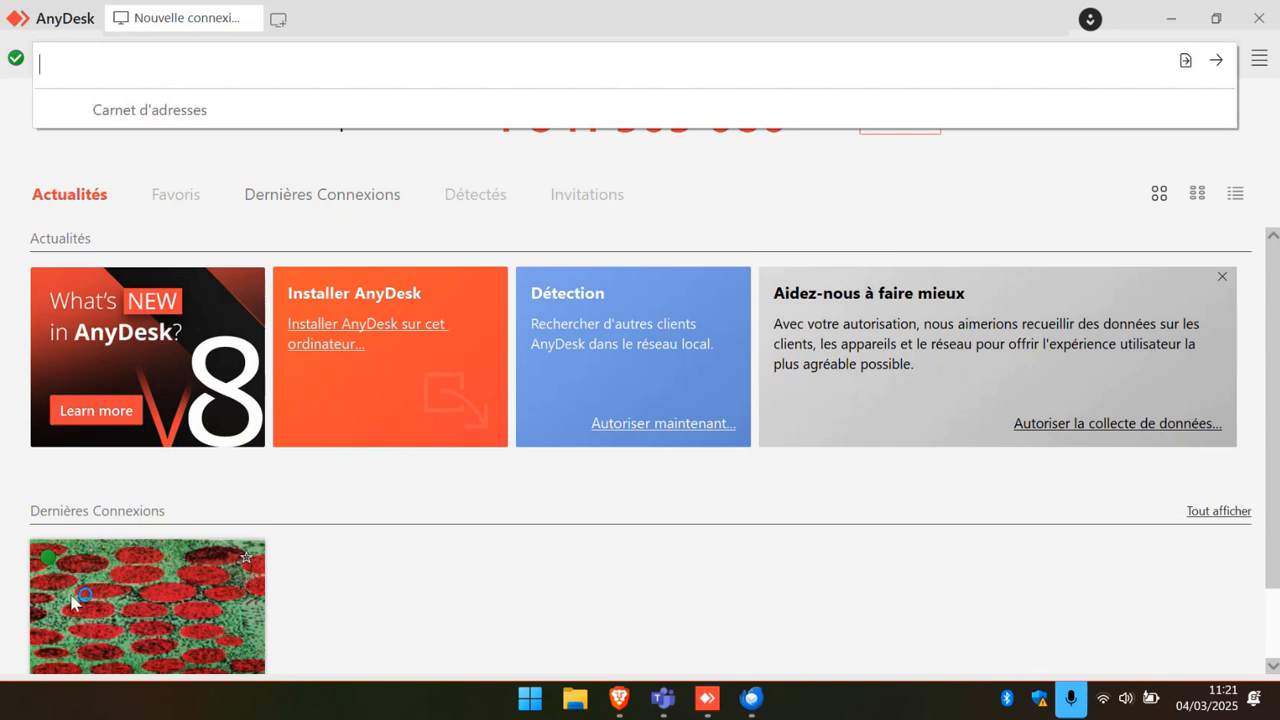
pyautogui.click(84, 647)
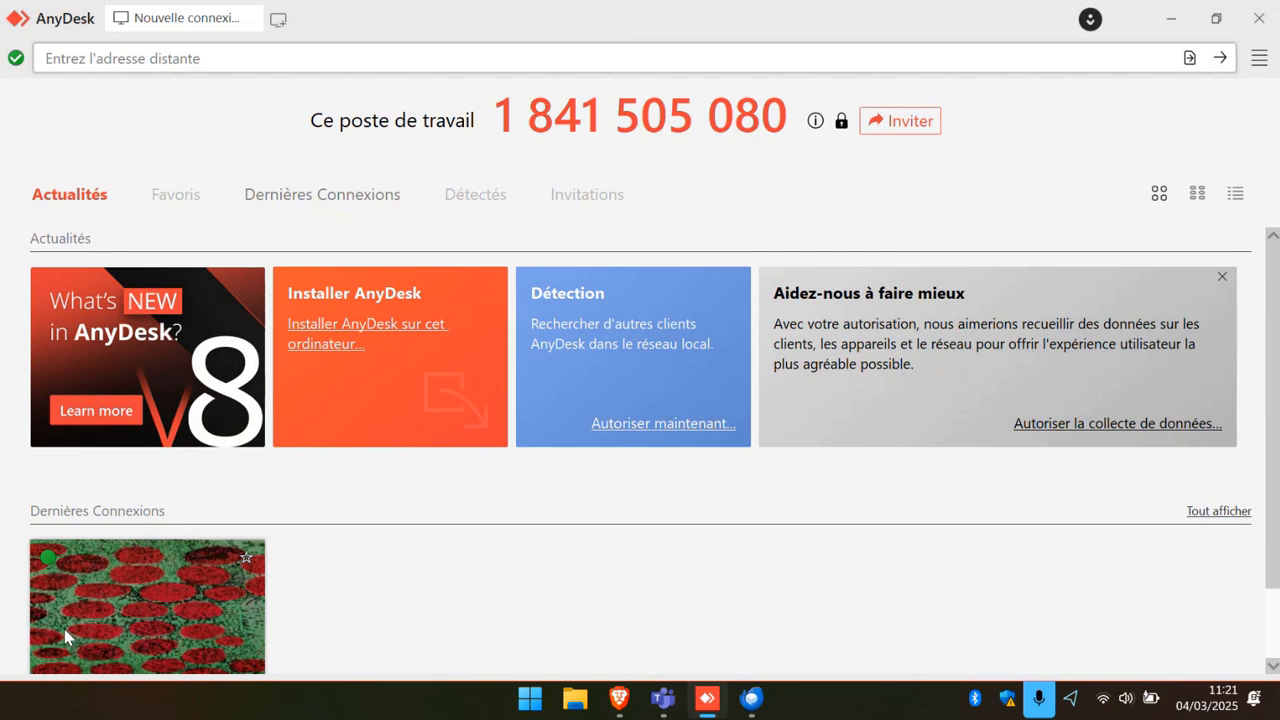
pyautogui.doubleClick(128, 626)
pyautogui.click(122, 60)
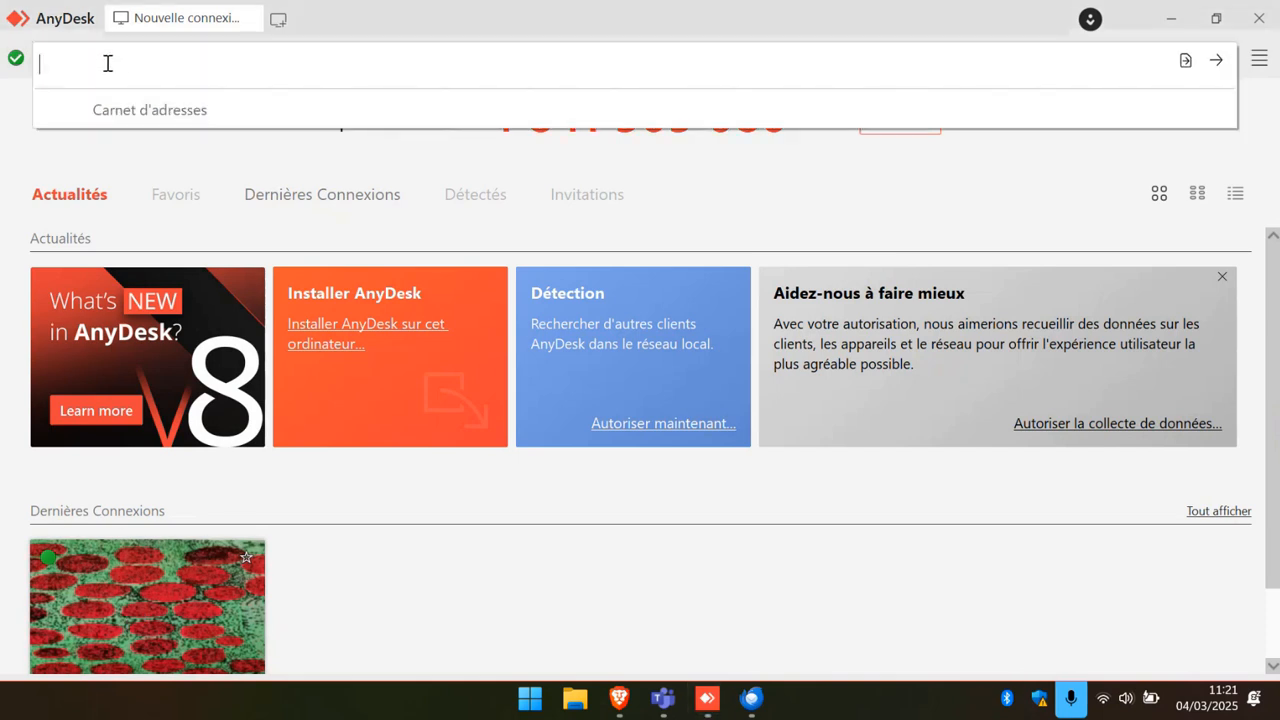
pyautogui.write('18')
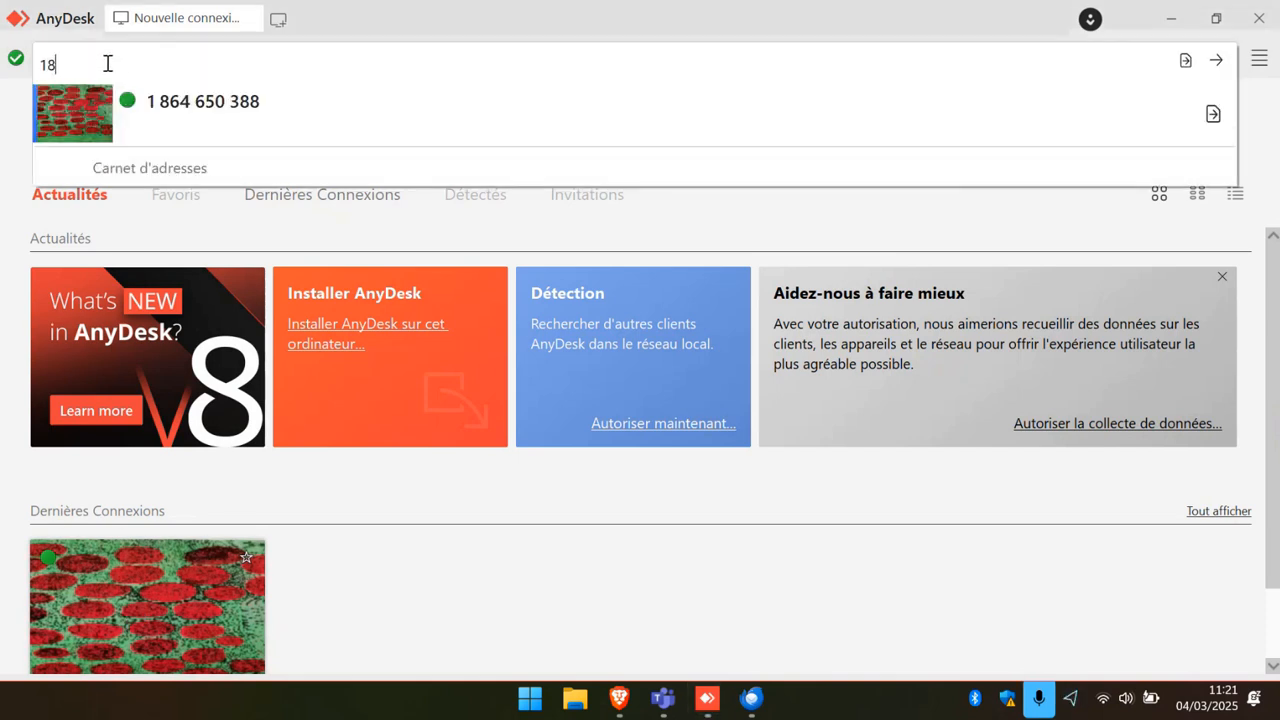
pyautogui.write('64')
# Connect to the suggested remote phone and reach Thunderbird's welcome screen.
pyautogui.click(178, 91)
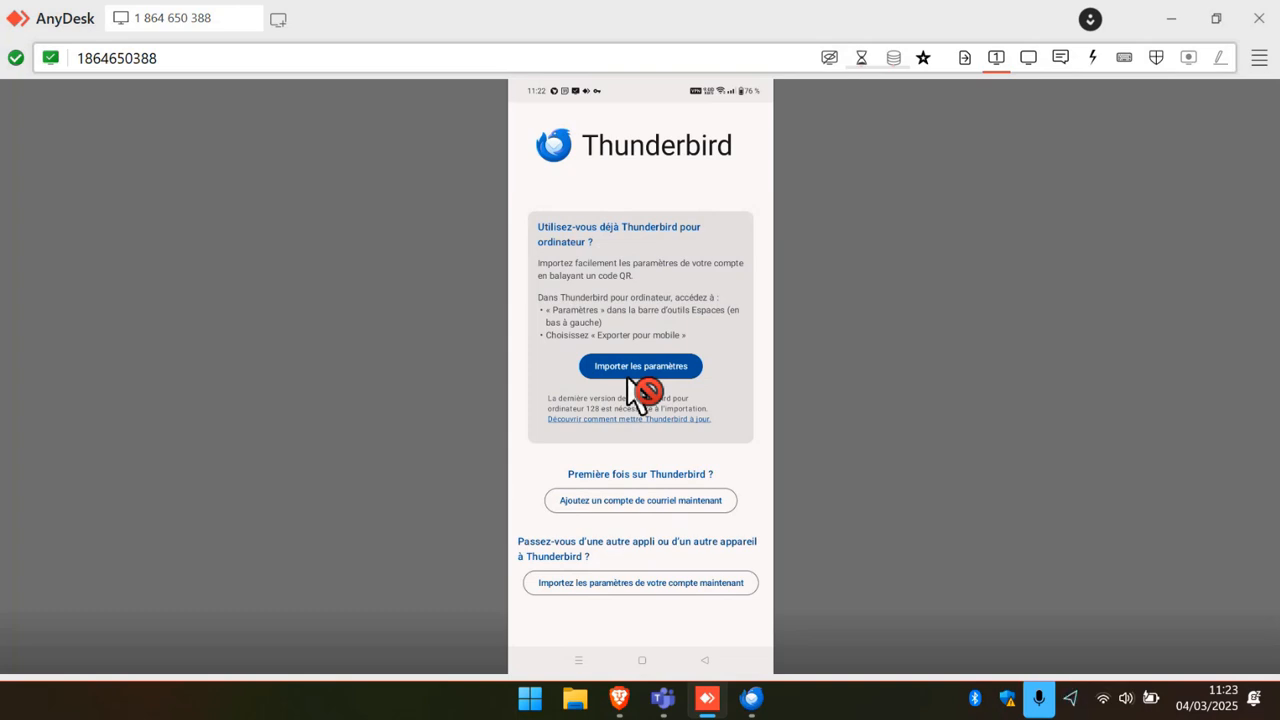
# Add an email account on the phone by entering the Gmail address.
pyautogui.click(658, 502)
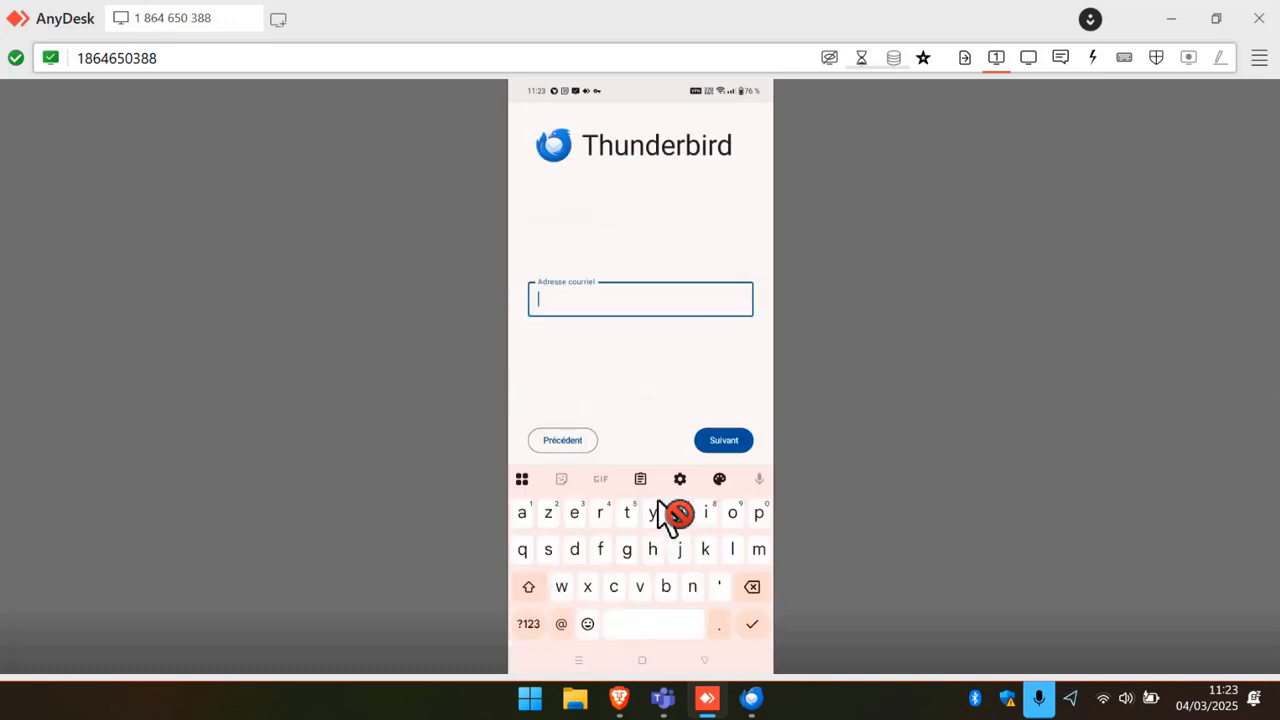
pyautogui.press('Return')
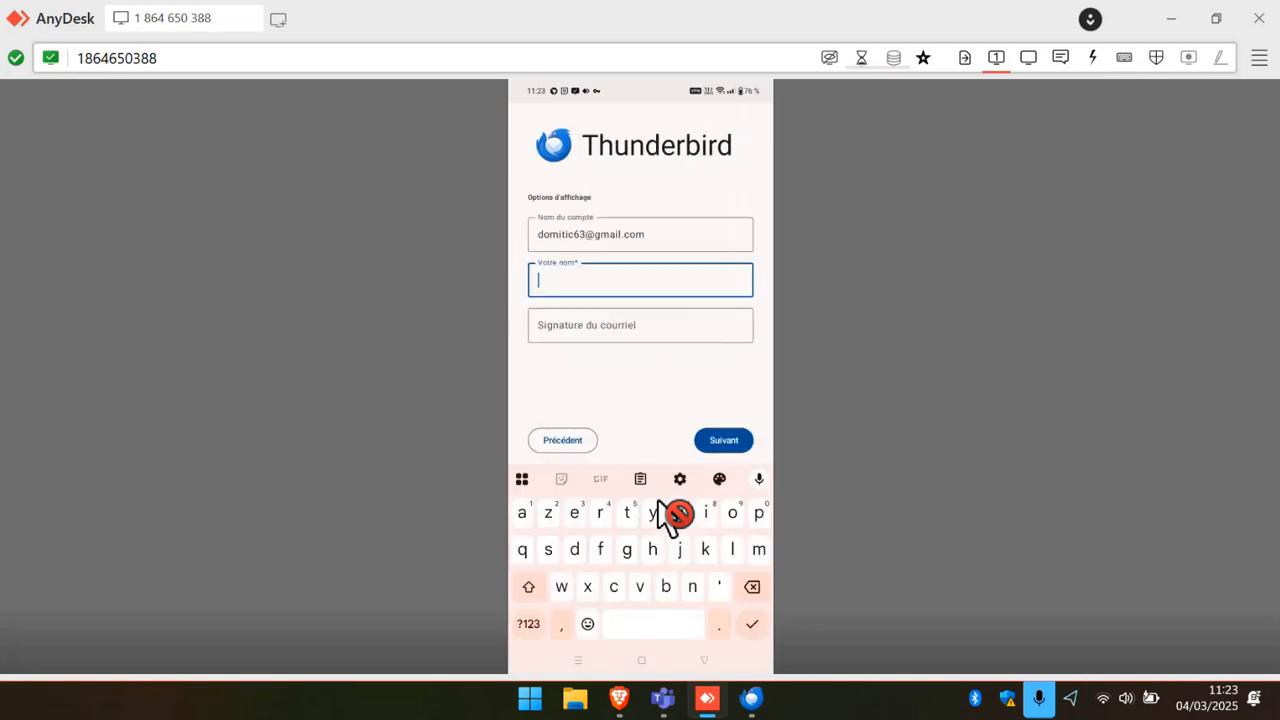
# Fill in the display name and signature with the user's name, then continue setup.
pyautogui.write('domi')
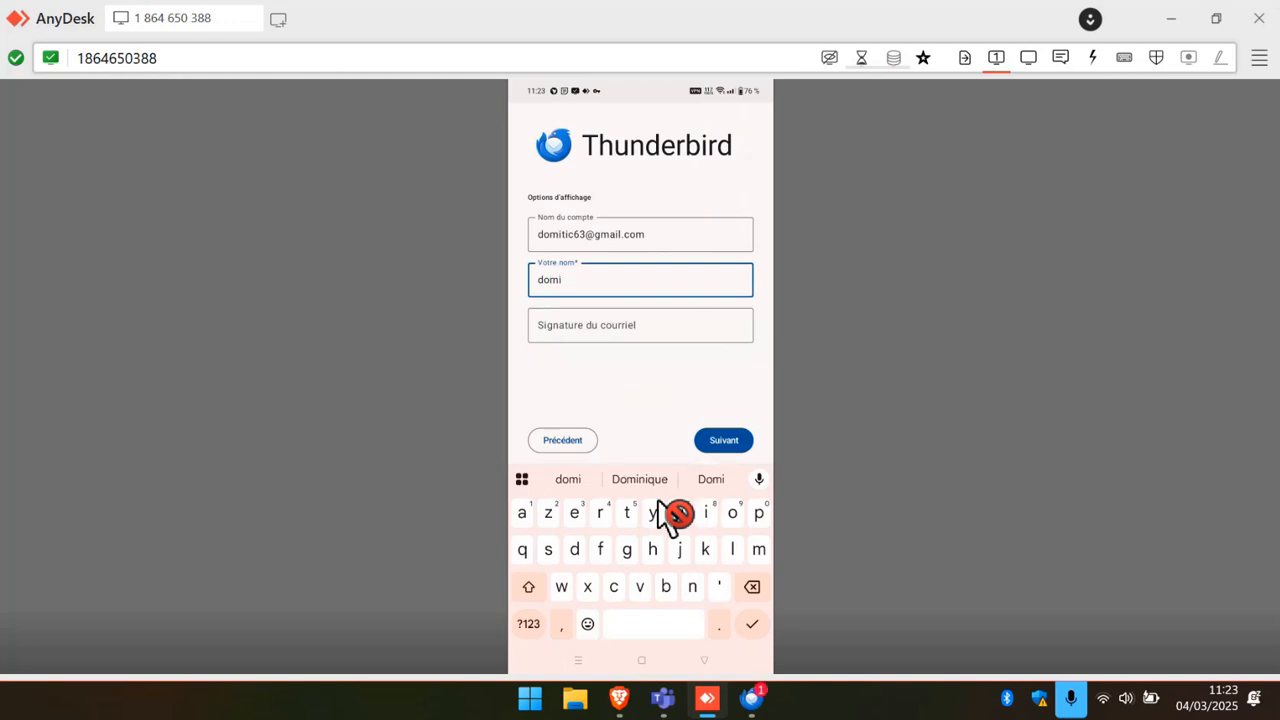
pyautogui.write('ni')
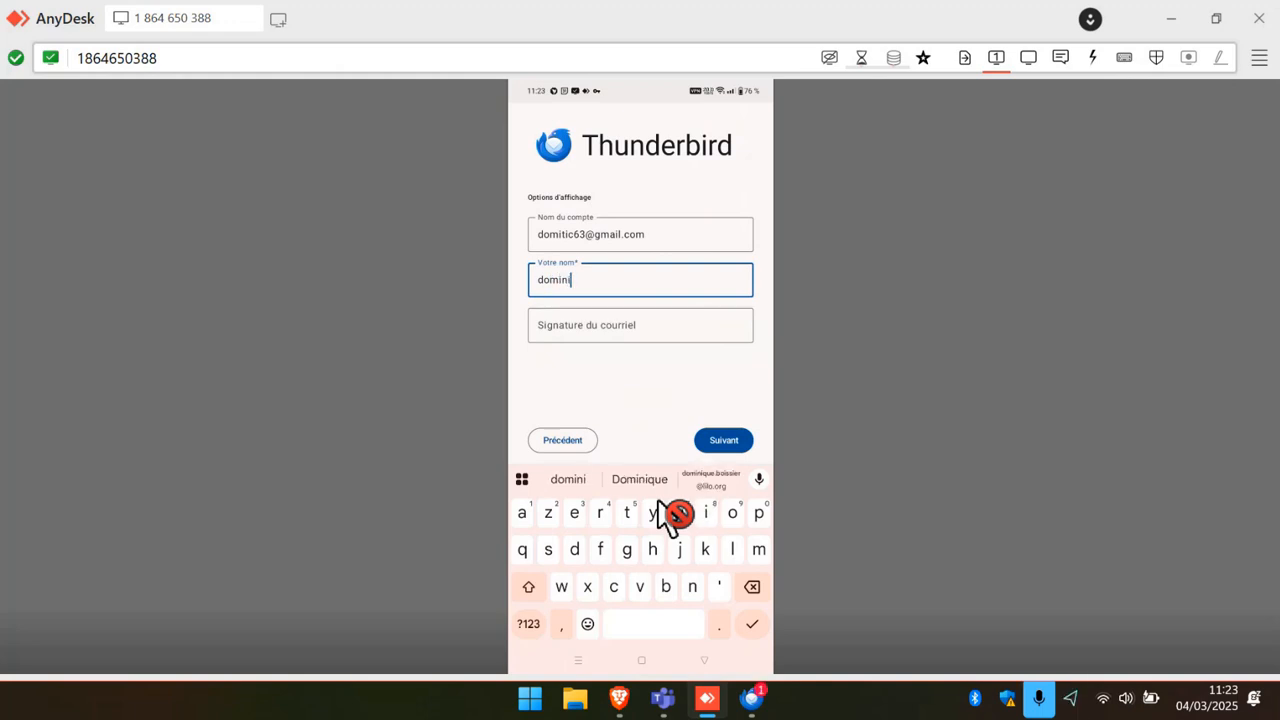
pyautogui.write('que')
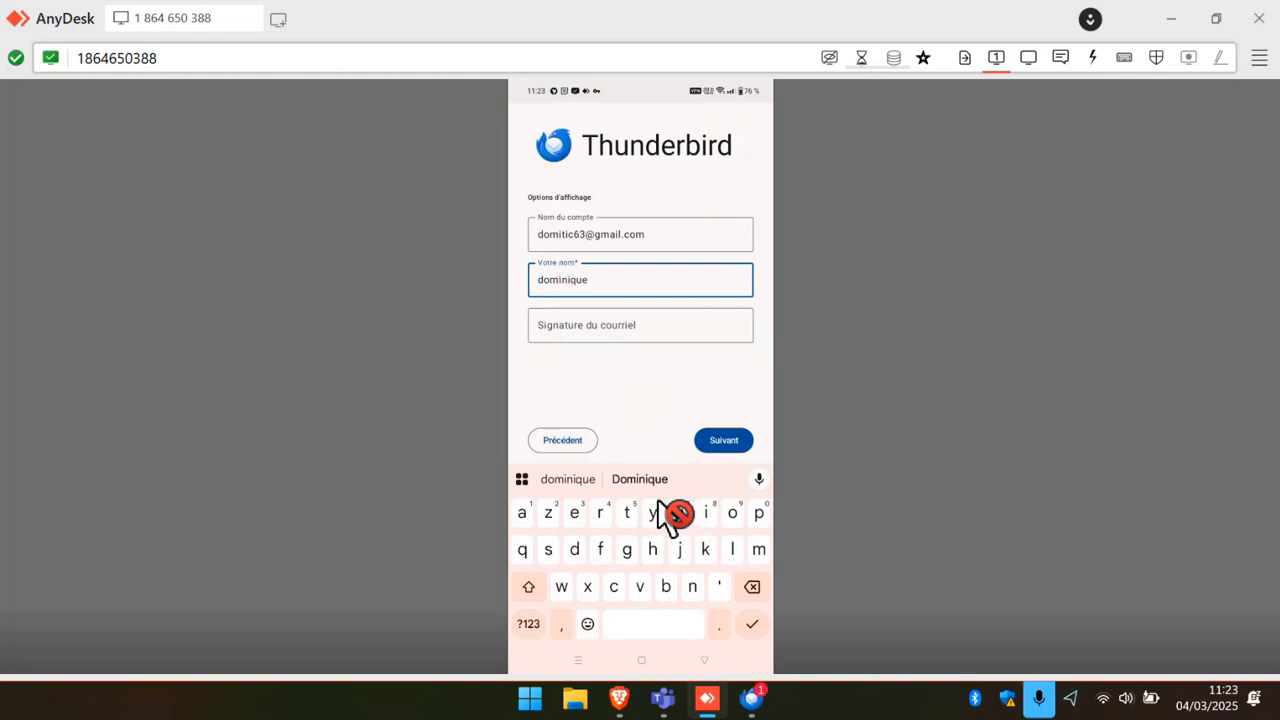
pyautogui.press('Tab')
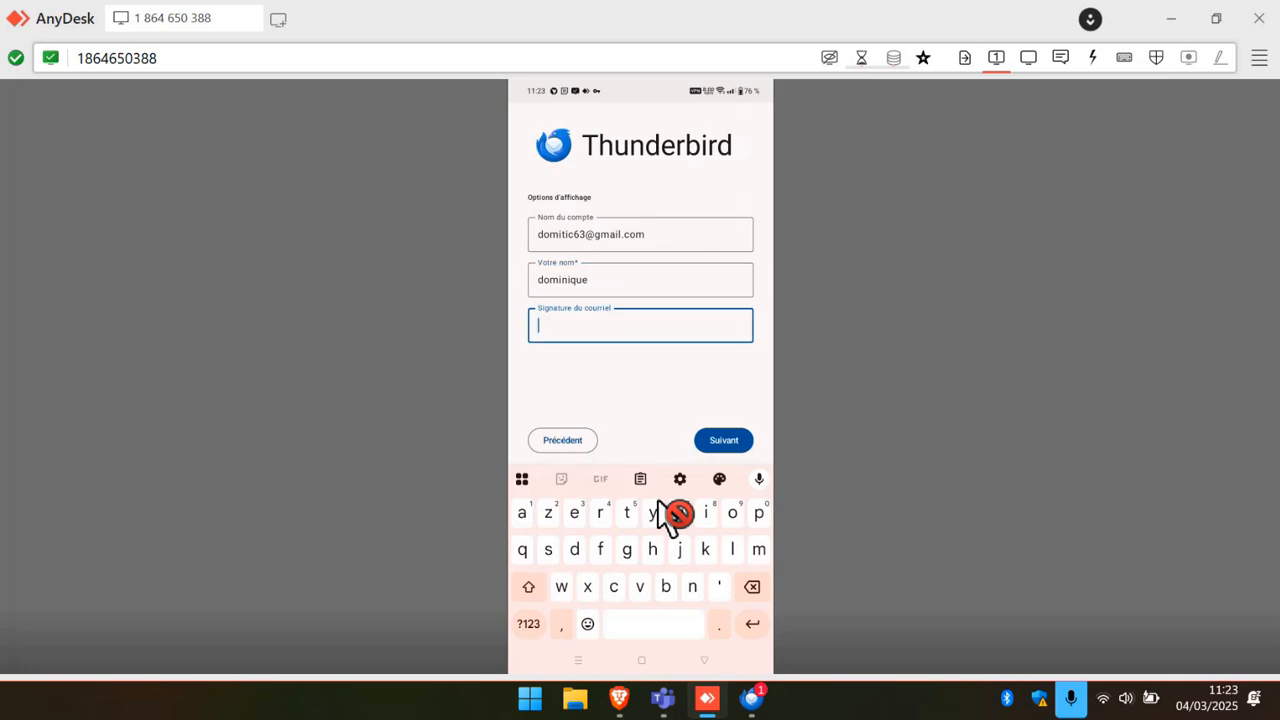
pyautogui.write('Dom')
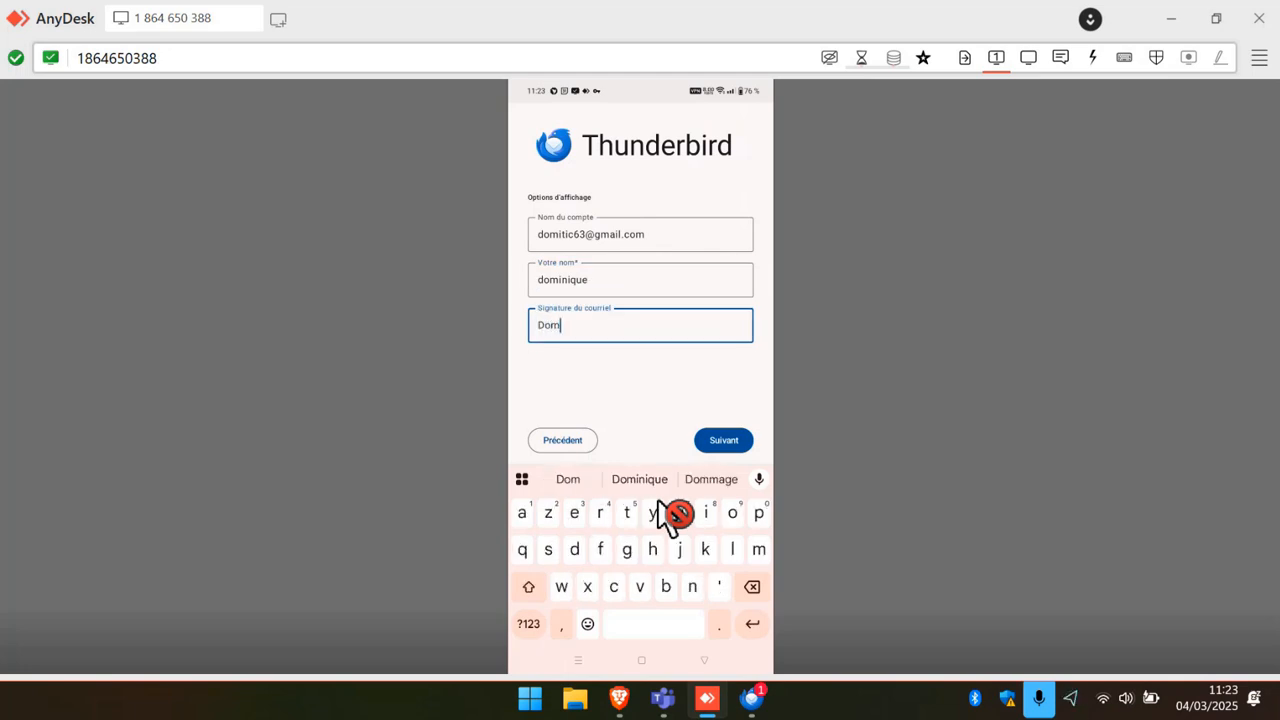
pyautogui.write('iniqu')
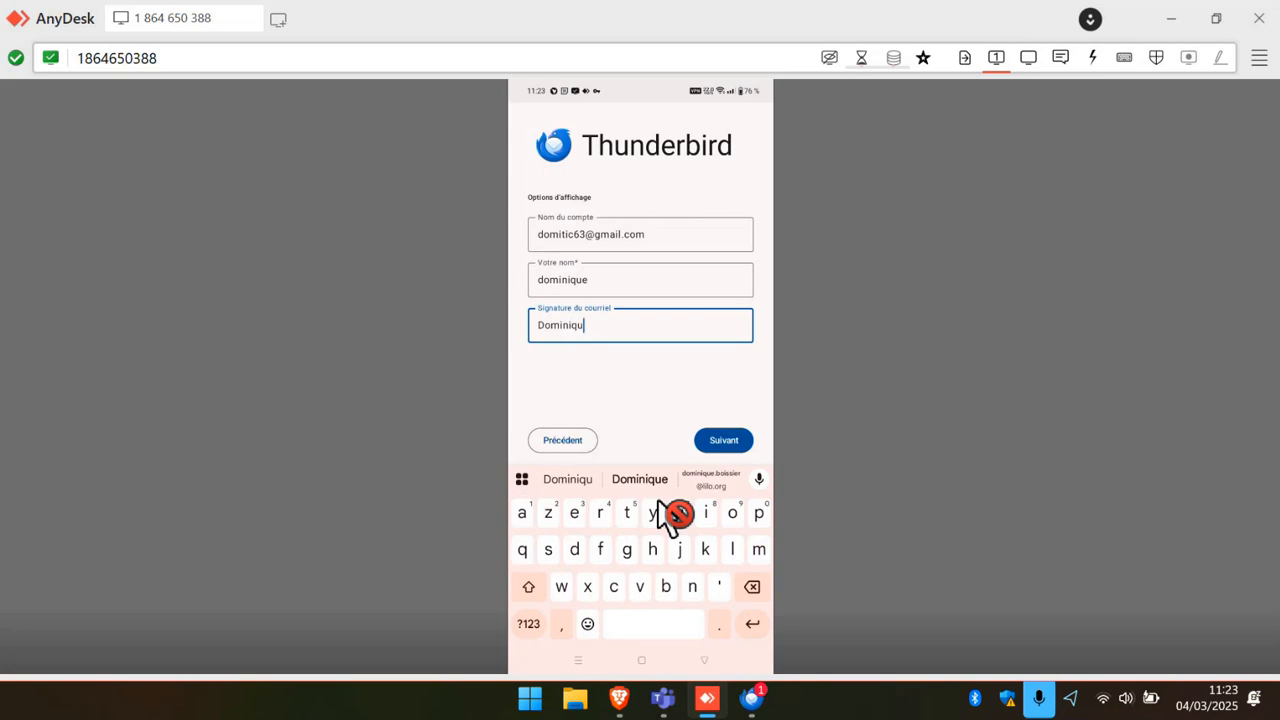
pyautogui.write('e')
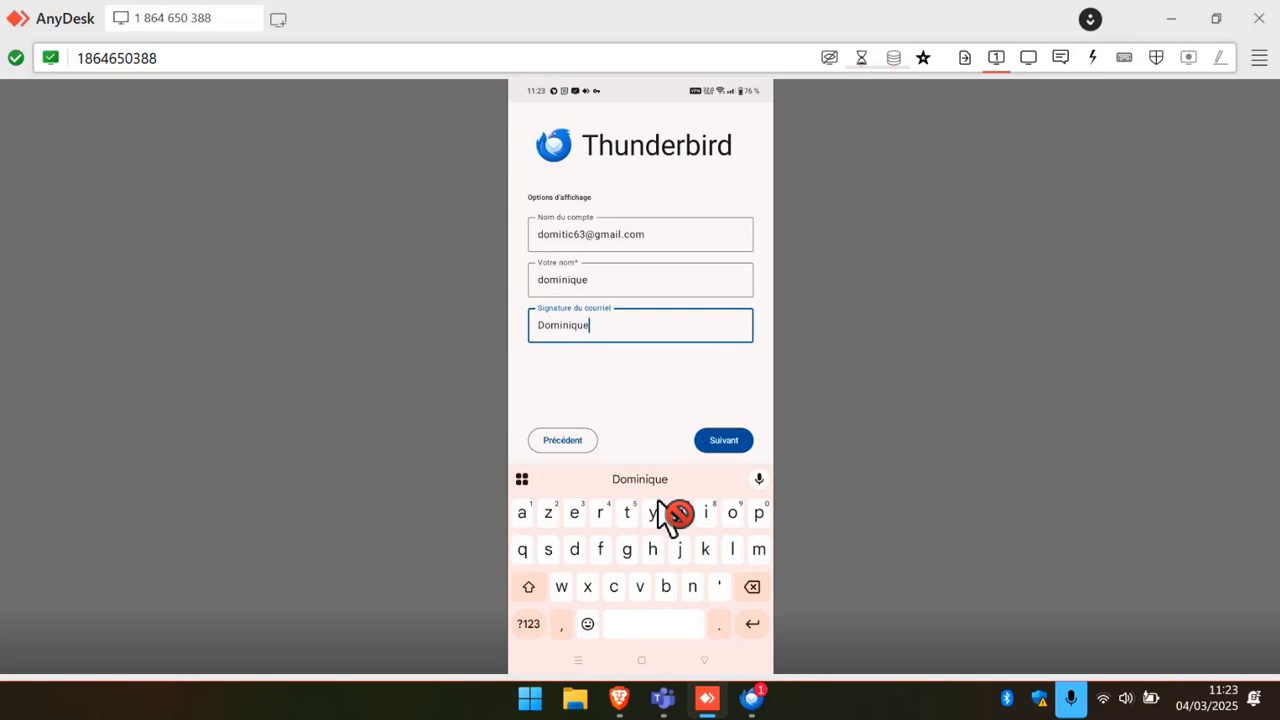
pyautogui.press('Return')
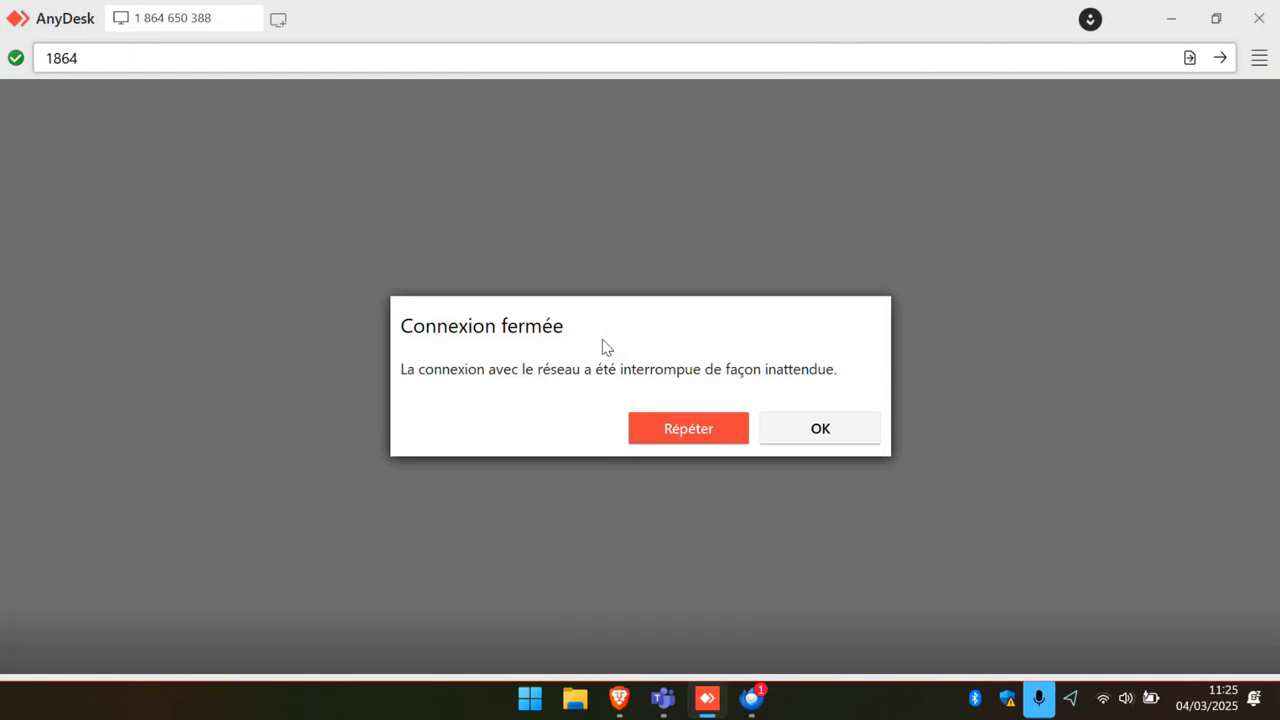
# Retry the dropped phone connection twice, try Wake-on-LAN, then check recent connections.
pyautogui.click(676, 429)
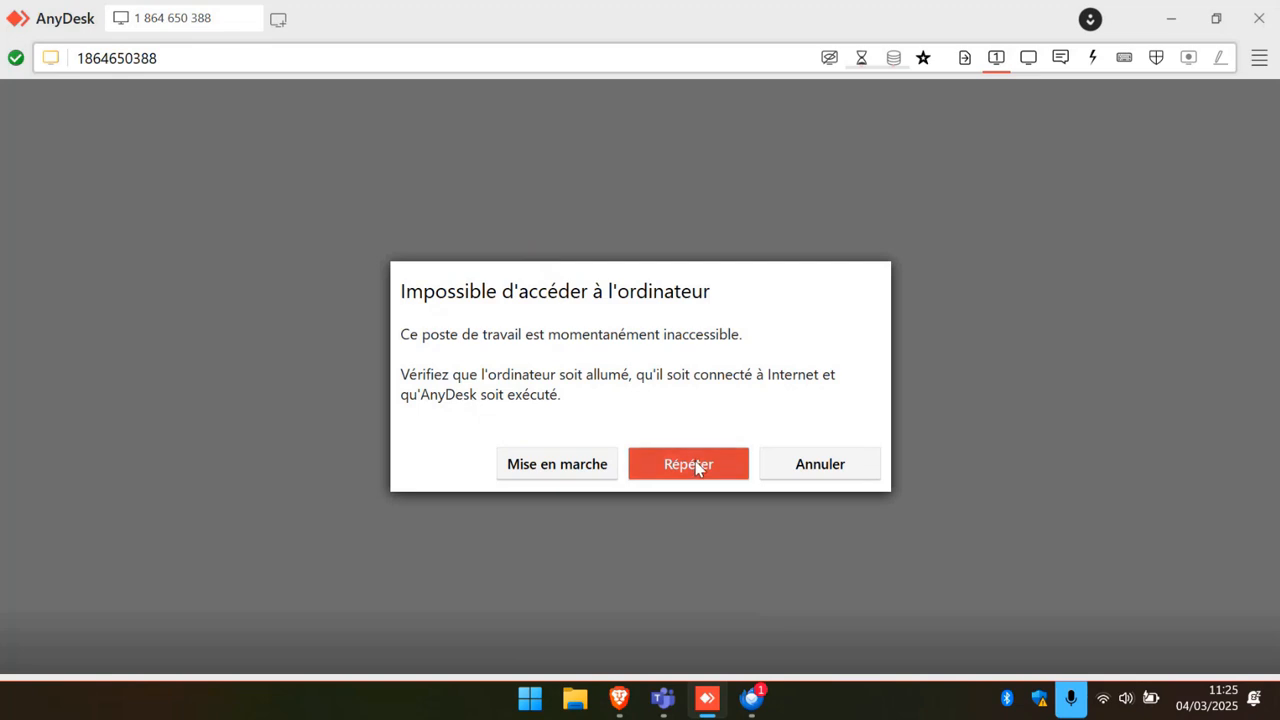
pyautogui.click(697, 465)
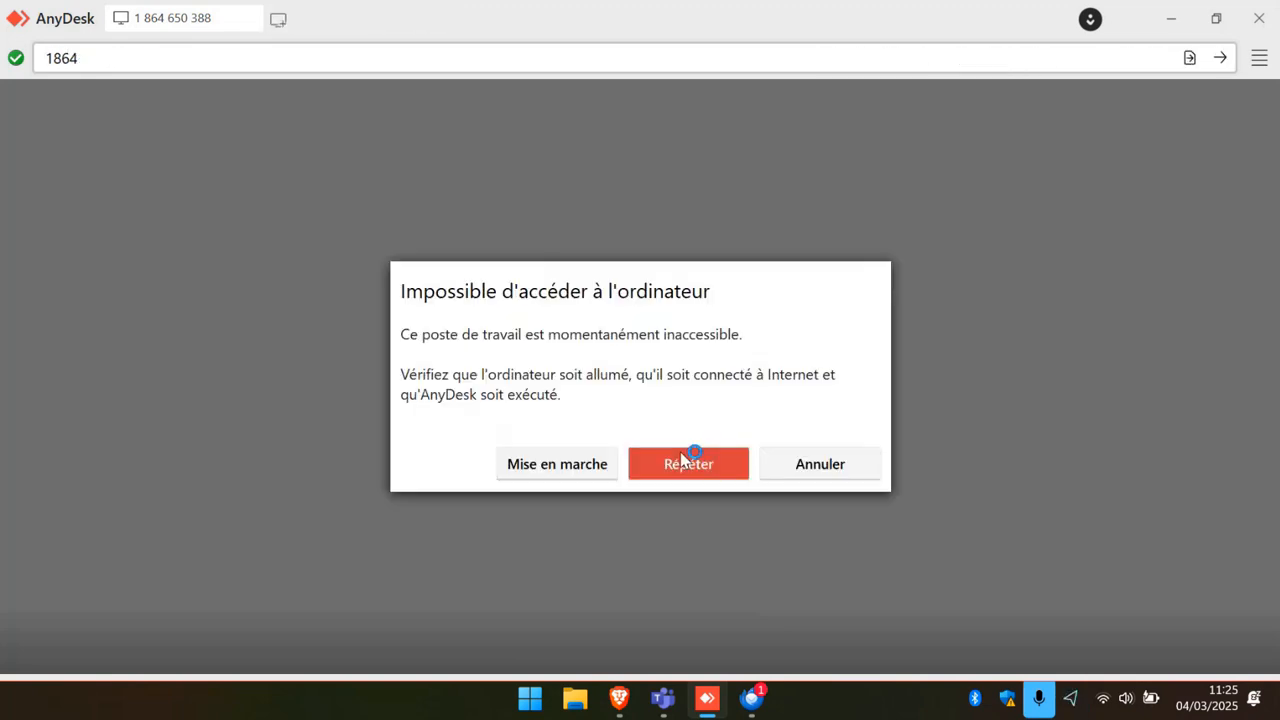
pyautogui.click(545, 465)
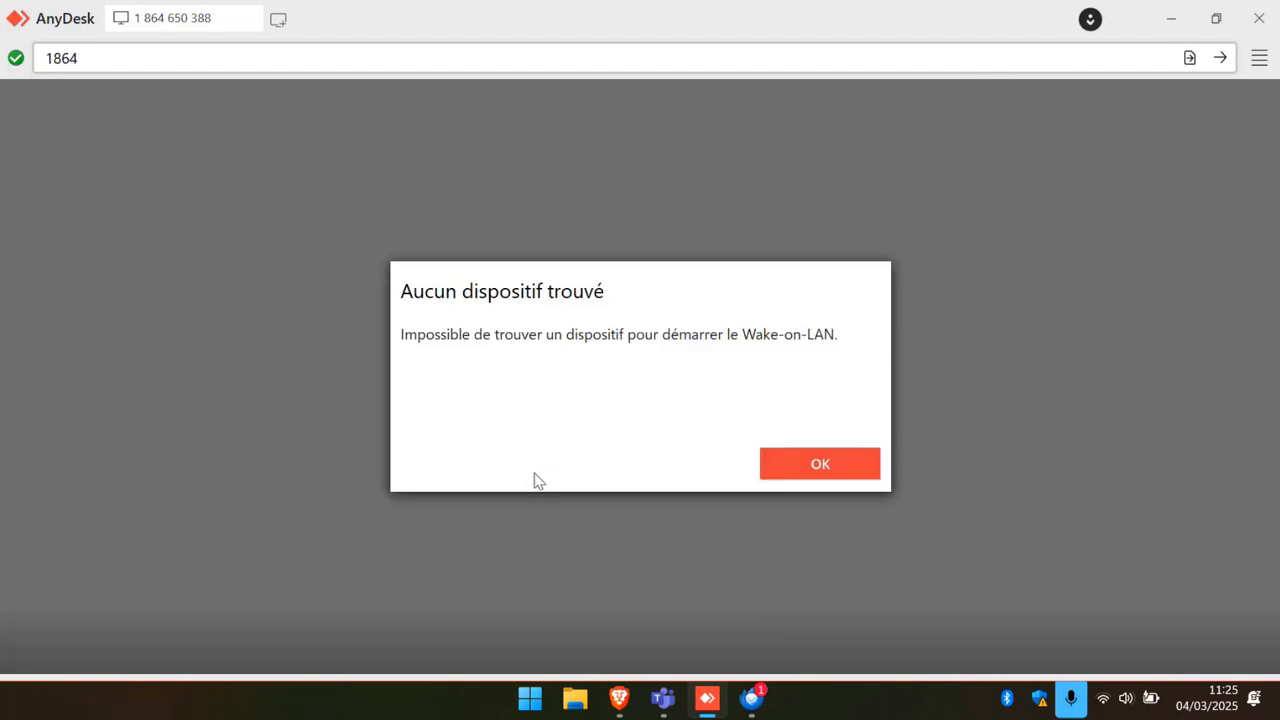
pyautogui.click(820, 468)
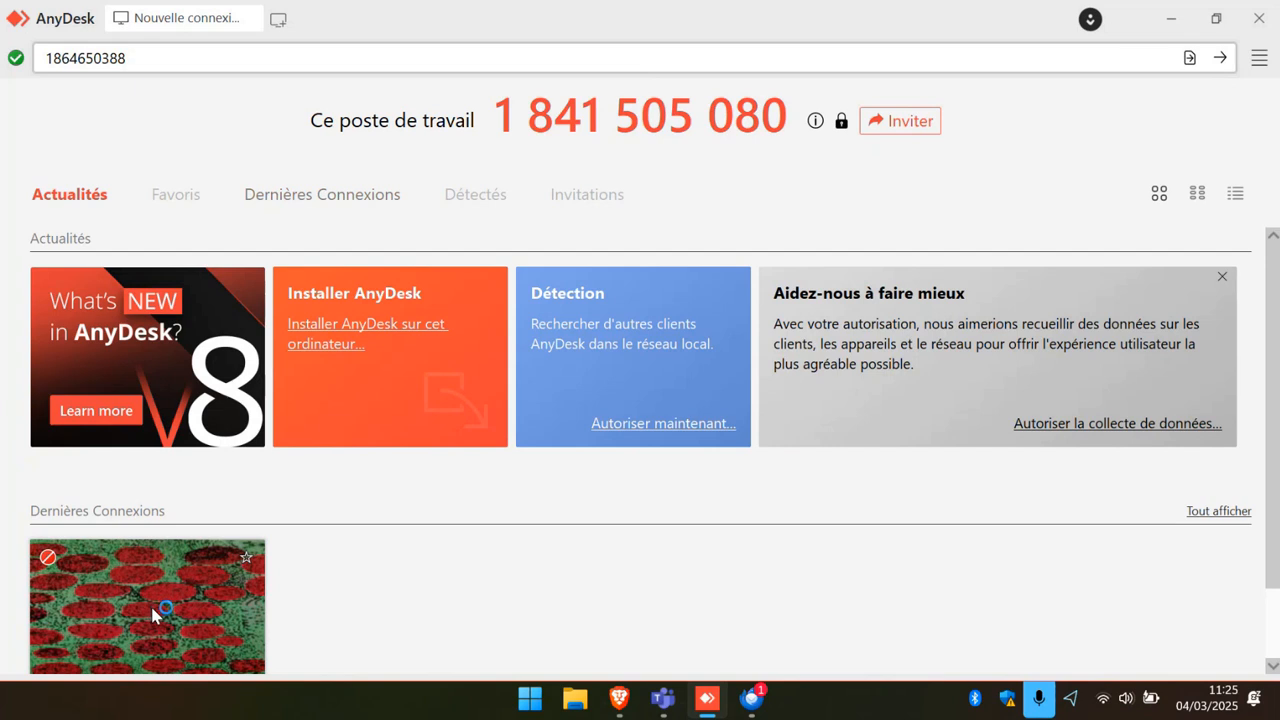
pyautogui.click(140, 60)
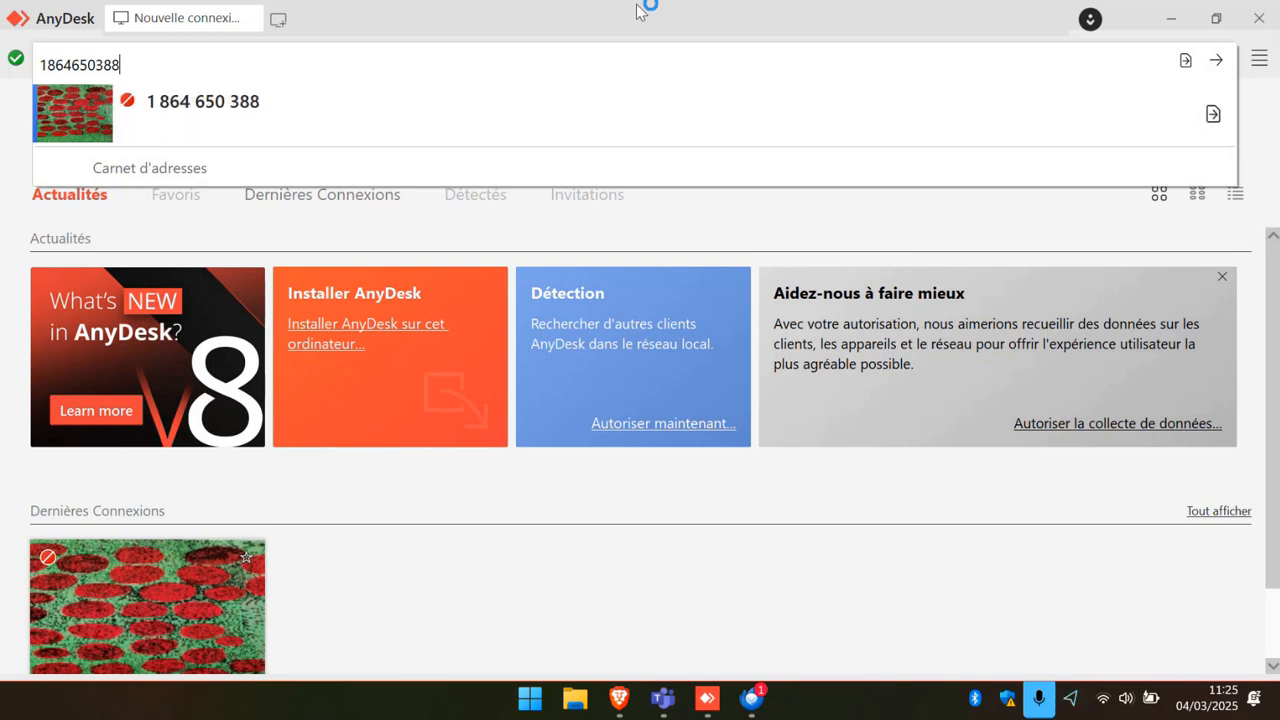
pyautogui.click(1178, 22)
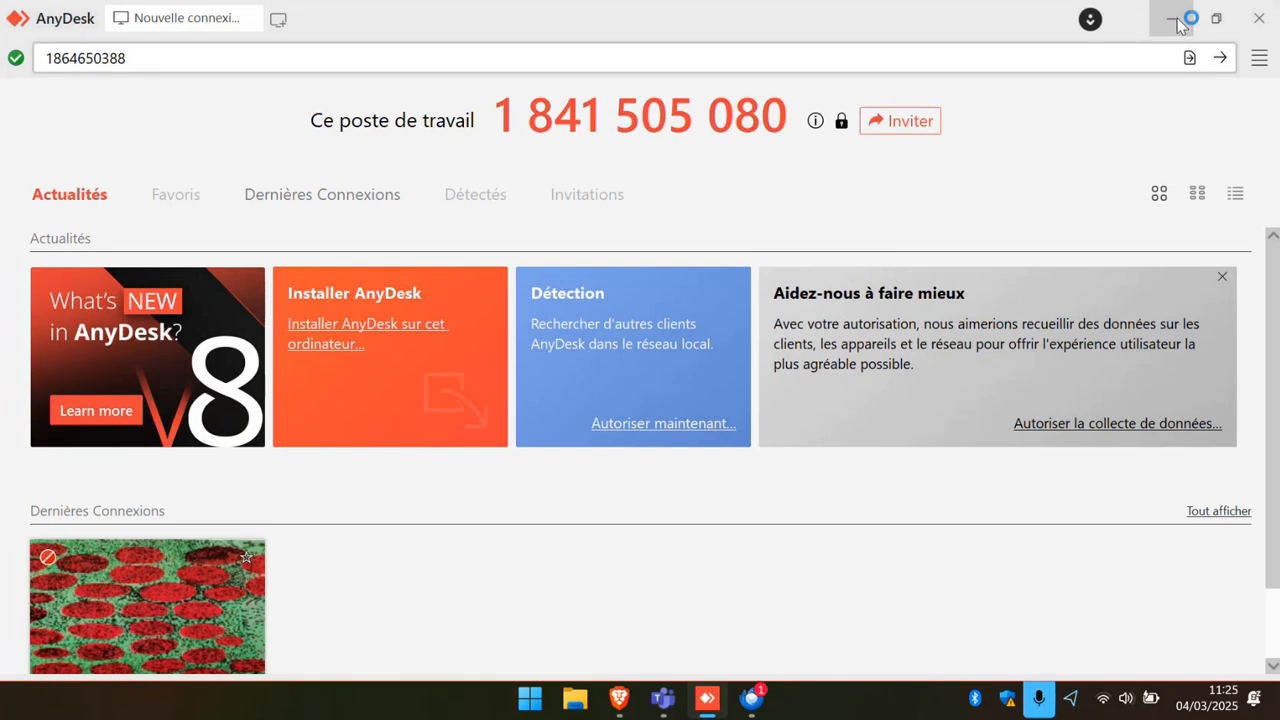
# Minimise AnyDesk, bring Thunderbird's Gmail inbox forward and select the new Google 'Alerte de sécurité'.
pyautogui.click(1178, 22)
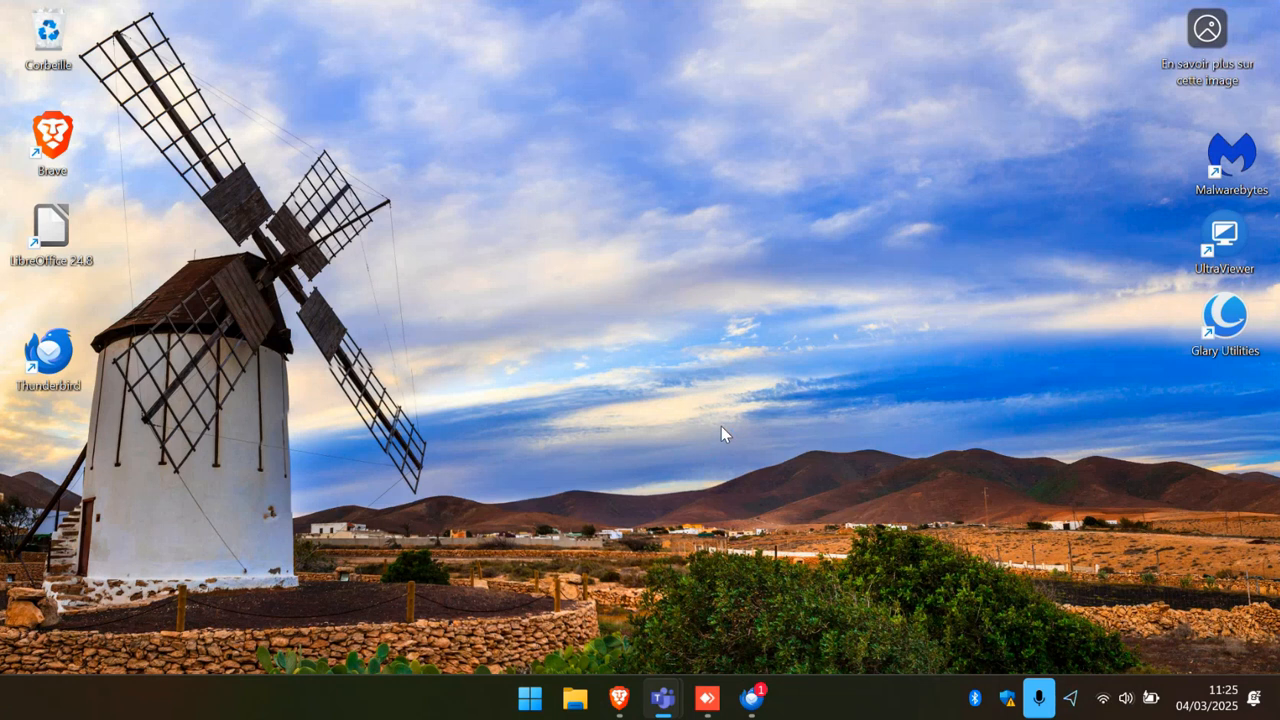
pyautogui.click(752, 700)
pyautogui.moveTo(754, 702)
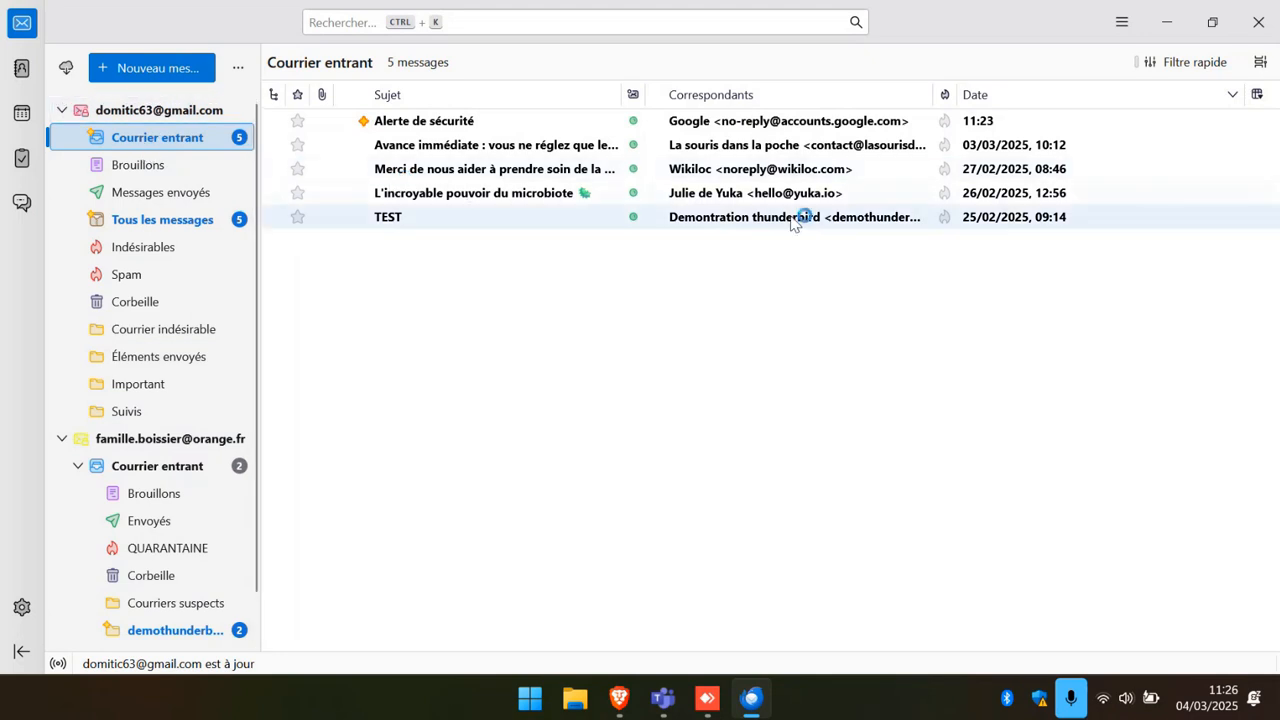
pyautogui.click(745, 122)
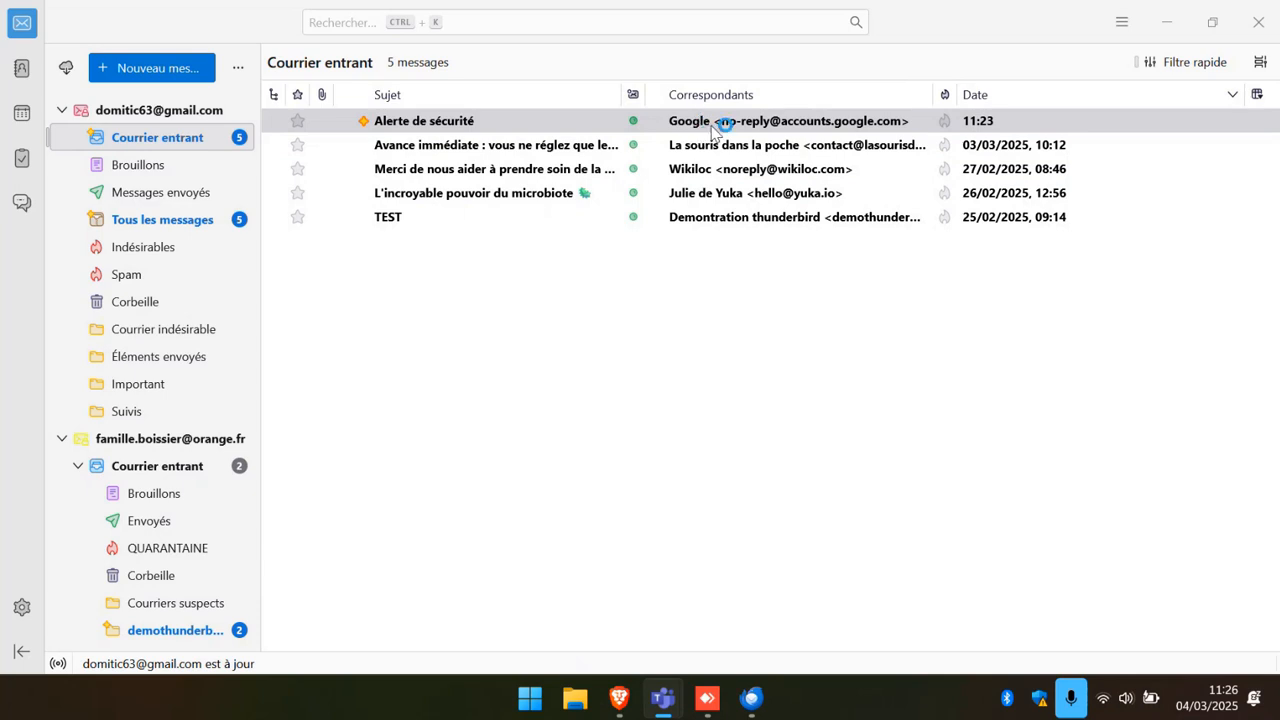
# Open the 'Alerte de sécurité' message in its own tab and follow its 'Consulter l'activité' link.
pyautogui.doubleClick(713, 128)
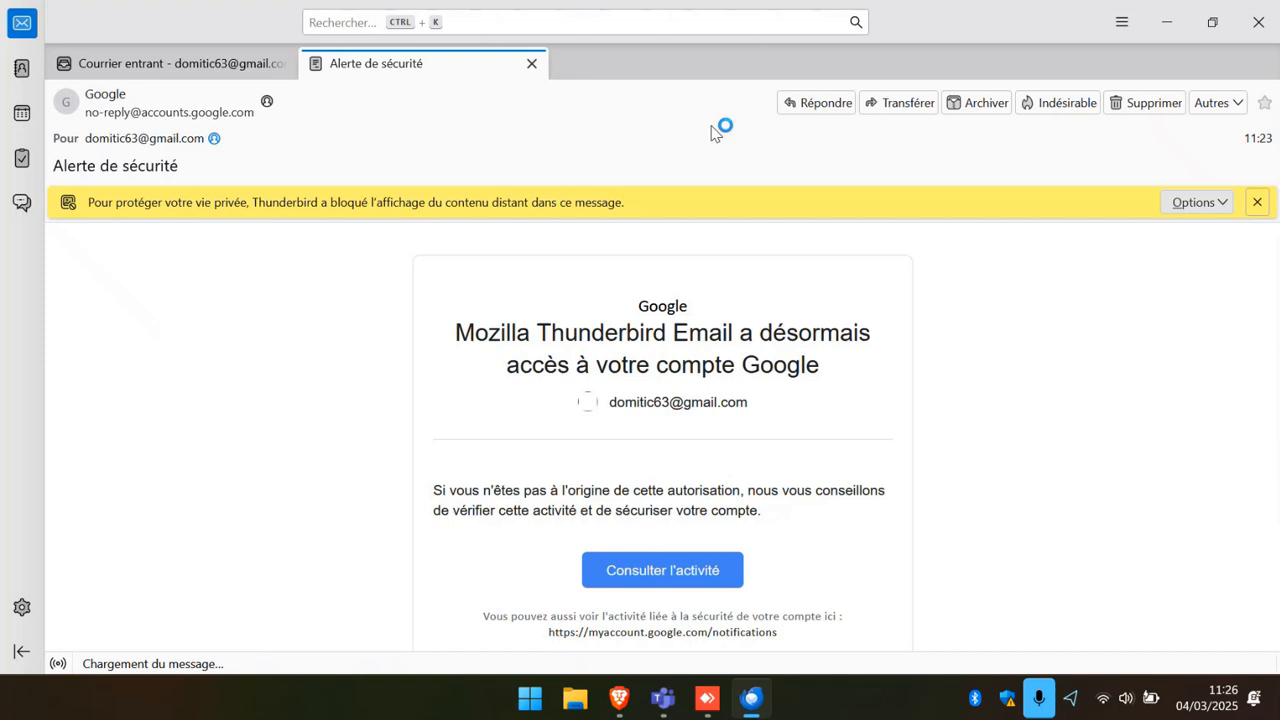
pyautogui.scroll(-3, 890, 387)
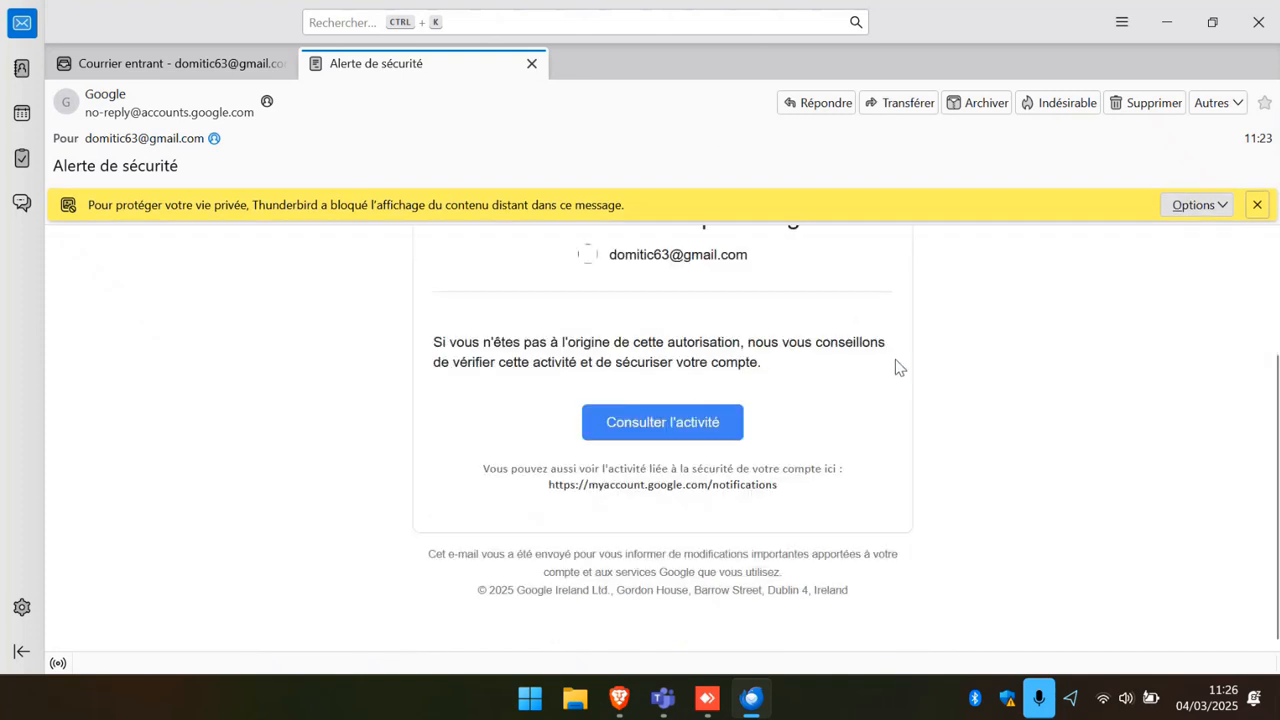
pyautogui.click(686, 434)
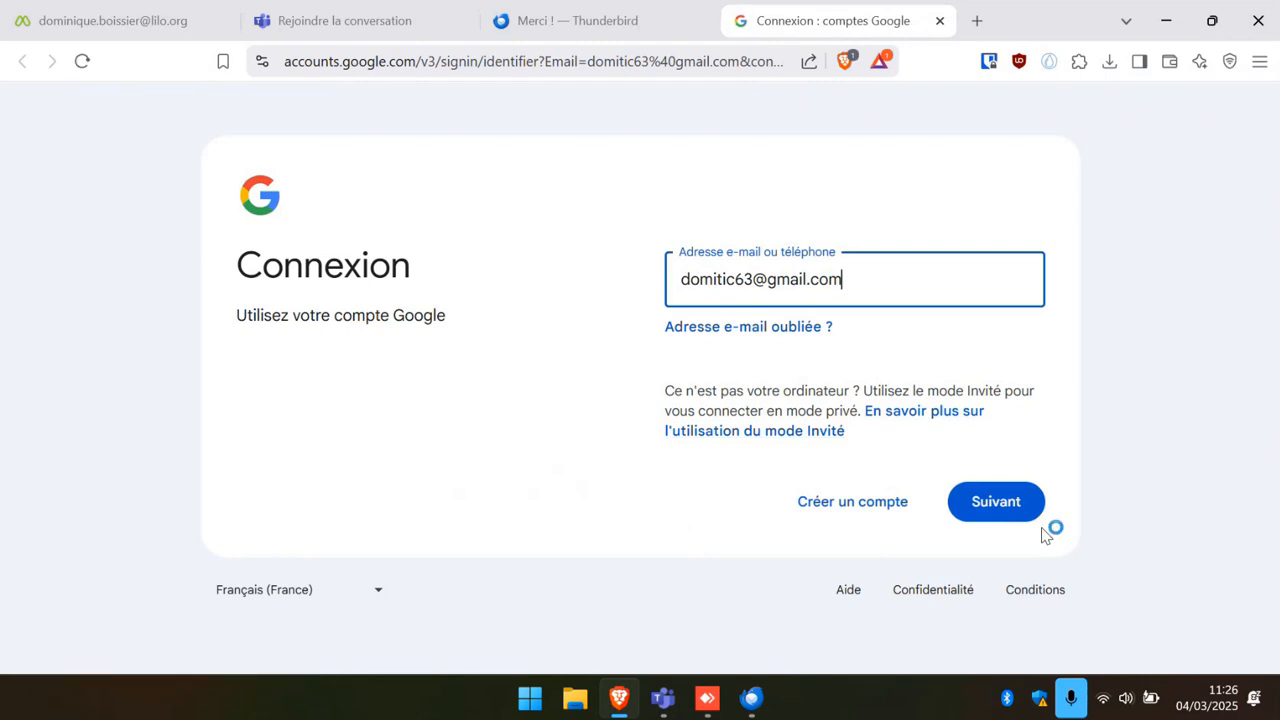
# Sign in to Google with the pre-filled account address and the account password.
pyautogui.click(997, 517)
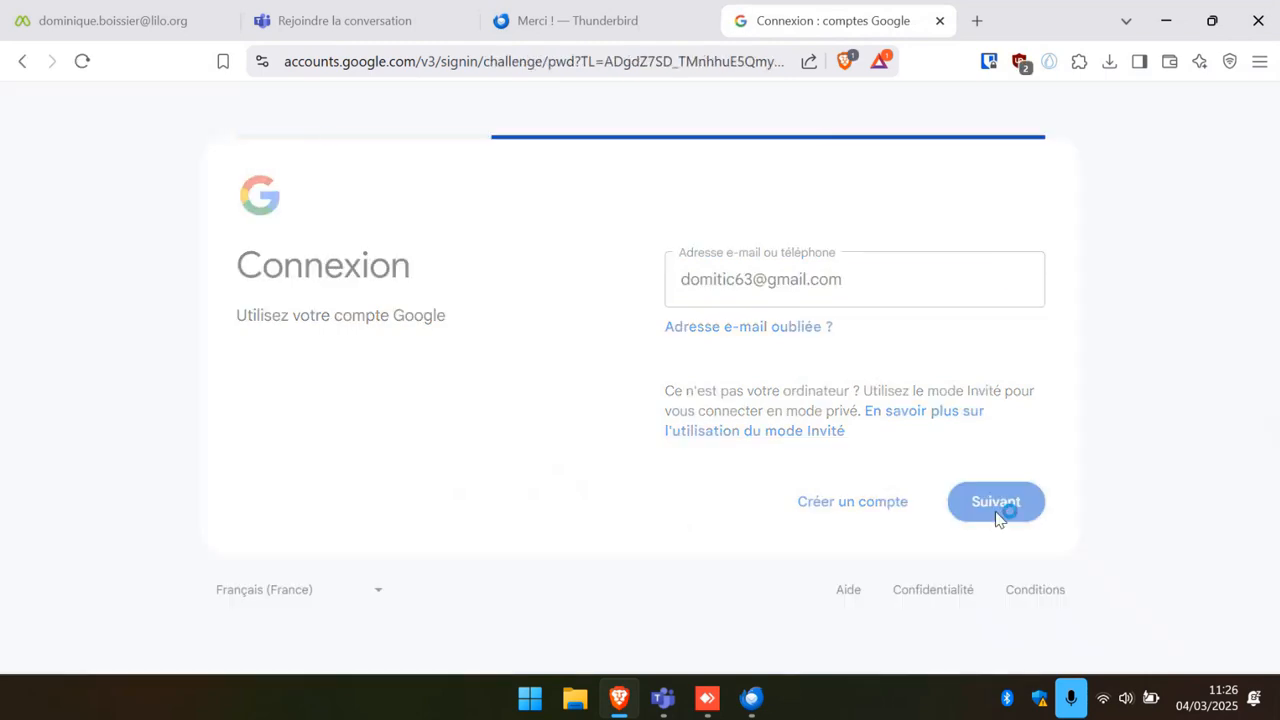
pyautogui.click(727, 343)
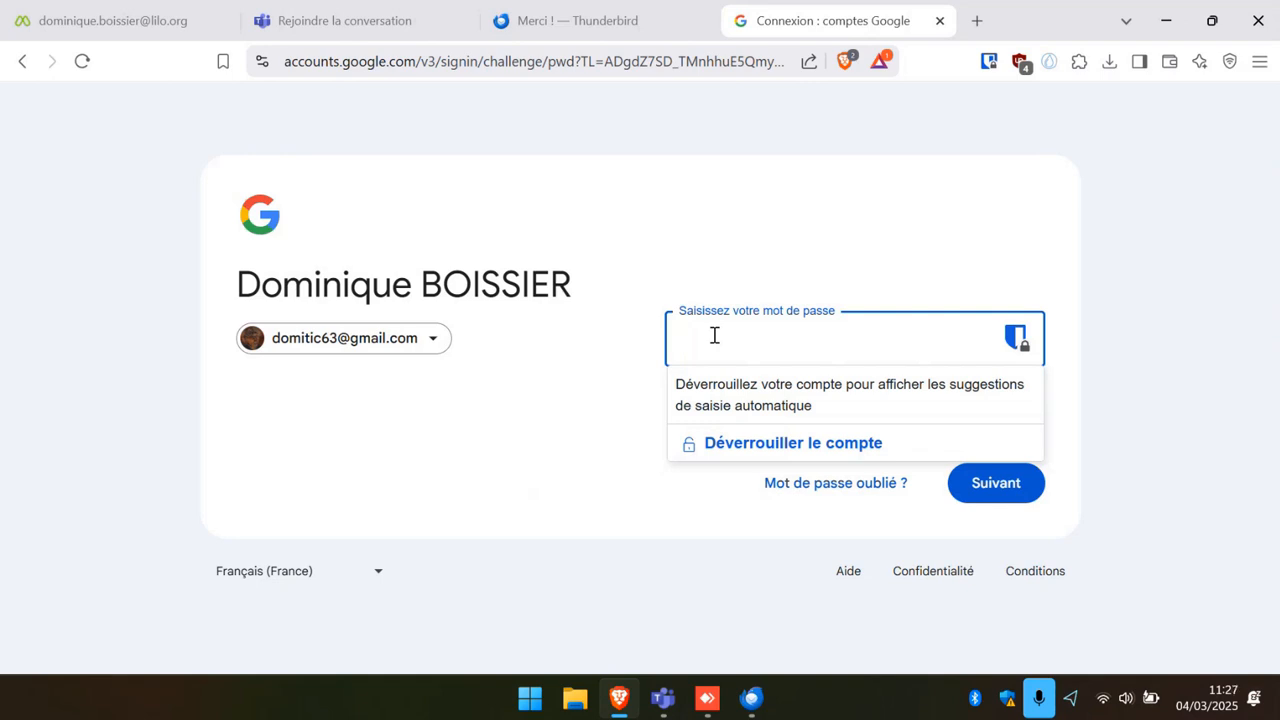
pyautogui.write('••')
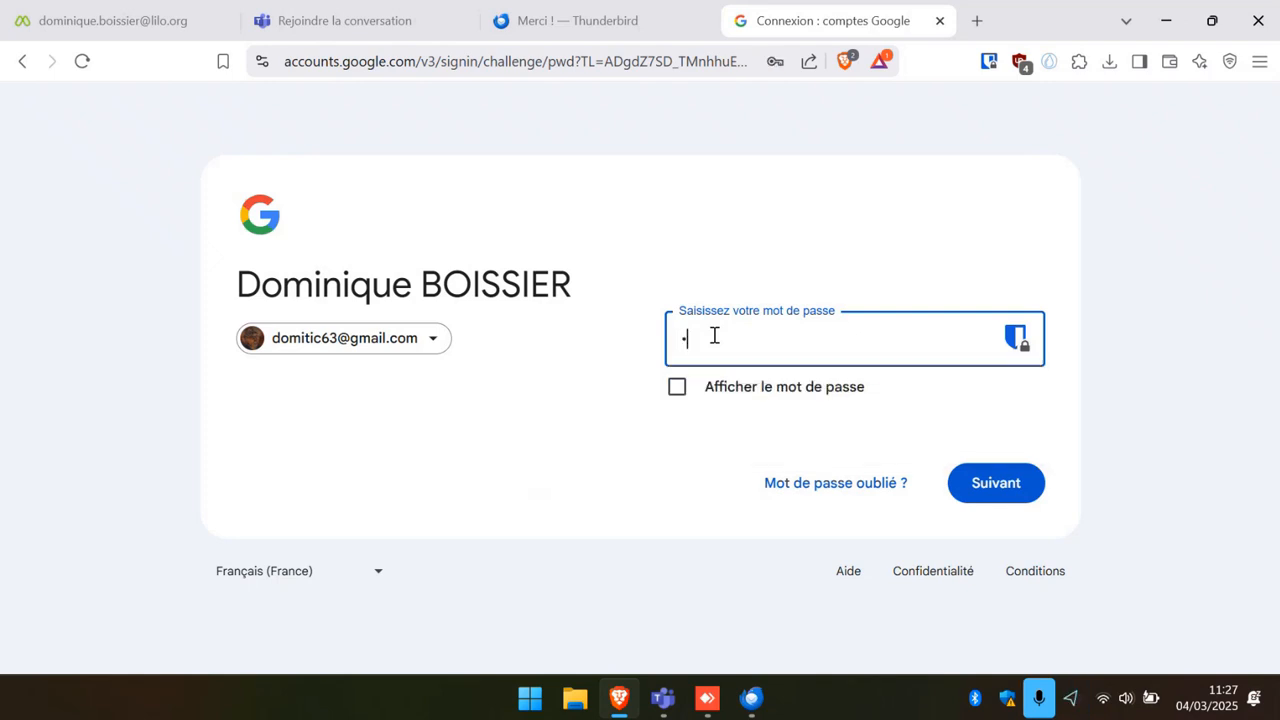
pyautogui.write('••••')
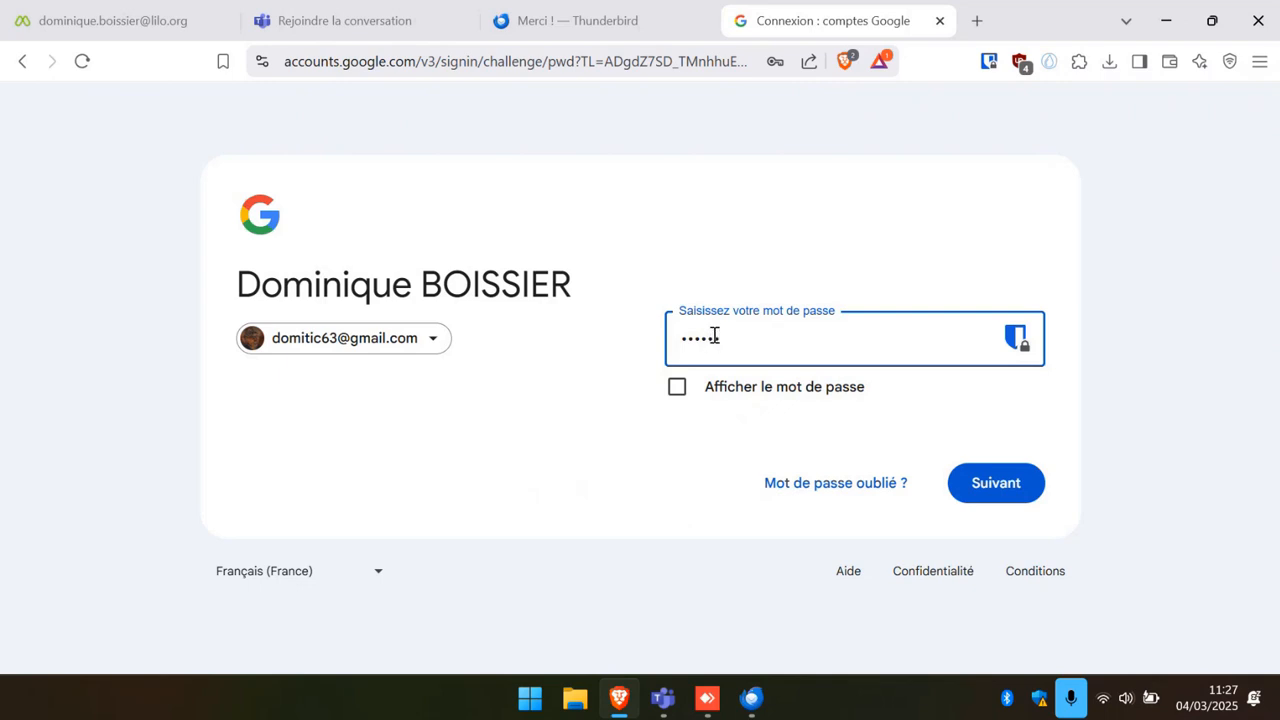
pyautogui.write('•••••')
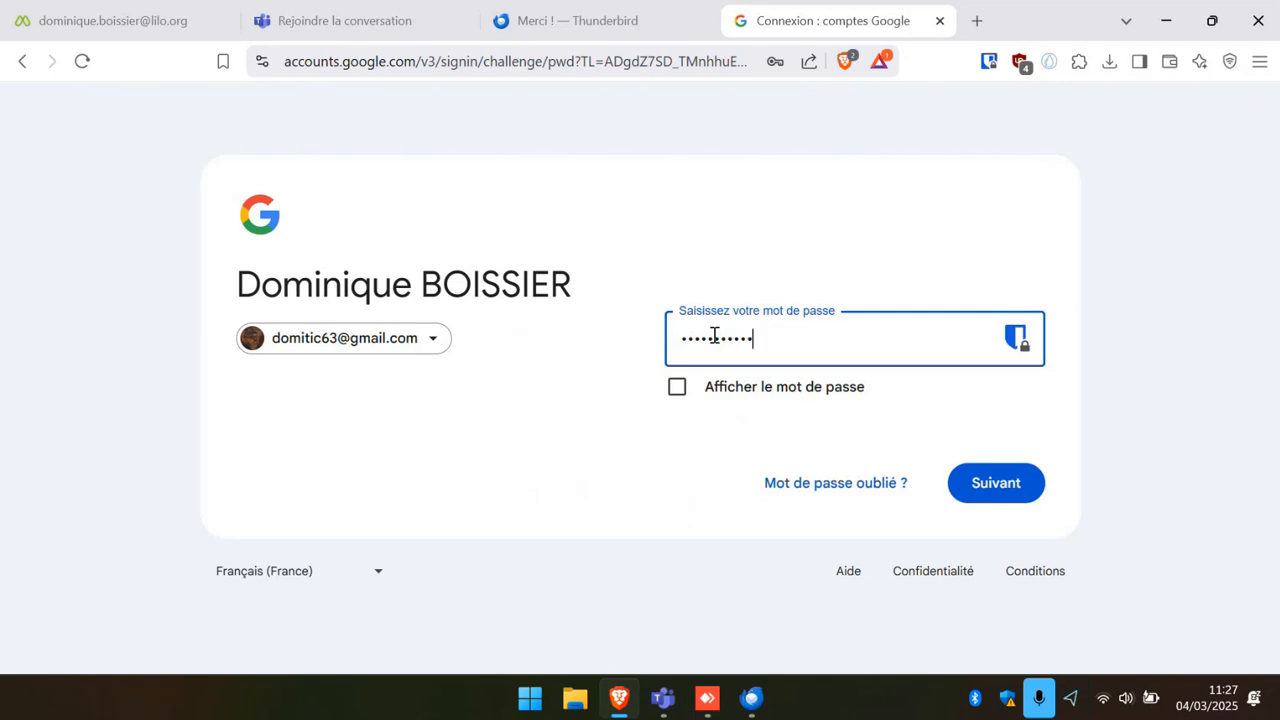
pyautogui.write('••')
pyautogui.click(983, 476)
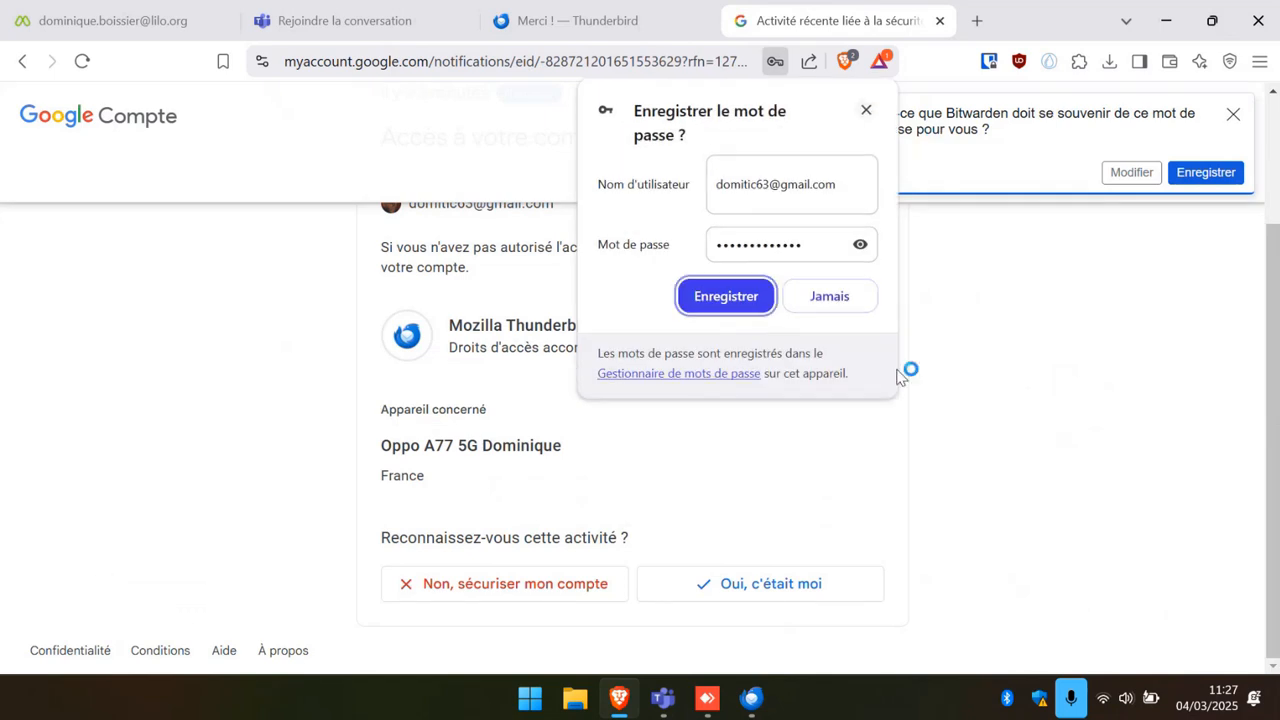
# Confirm the Thunderbird access with 'Oui, c'était moi', dismiss the save-password offers, and return to Thunderbird.
pyautogui.click(866, 111)
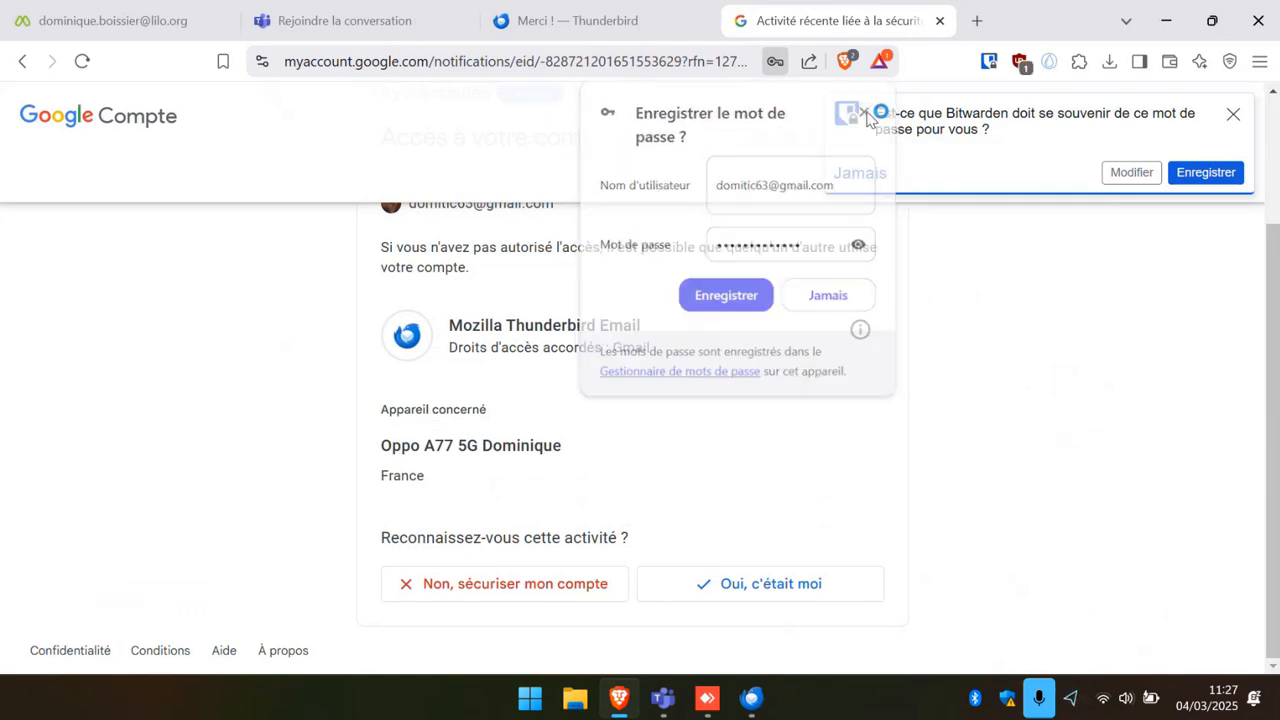
pyautogui.click(768, 590)
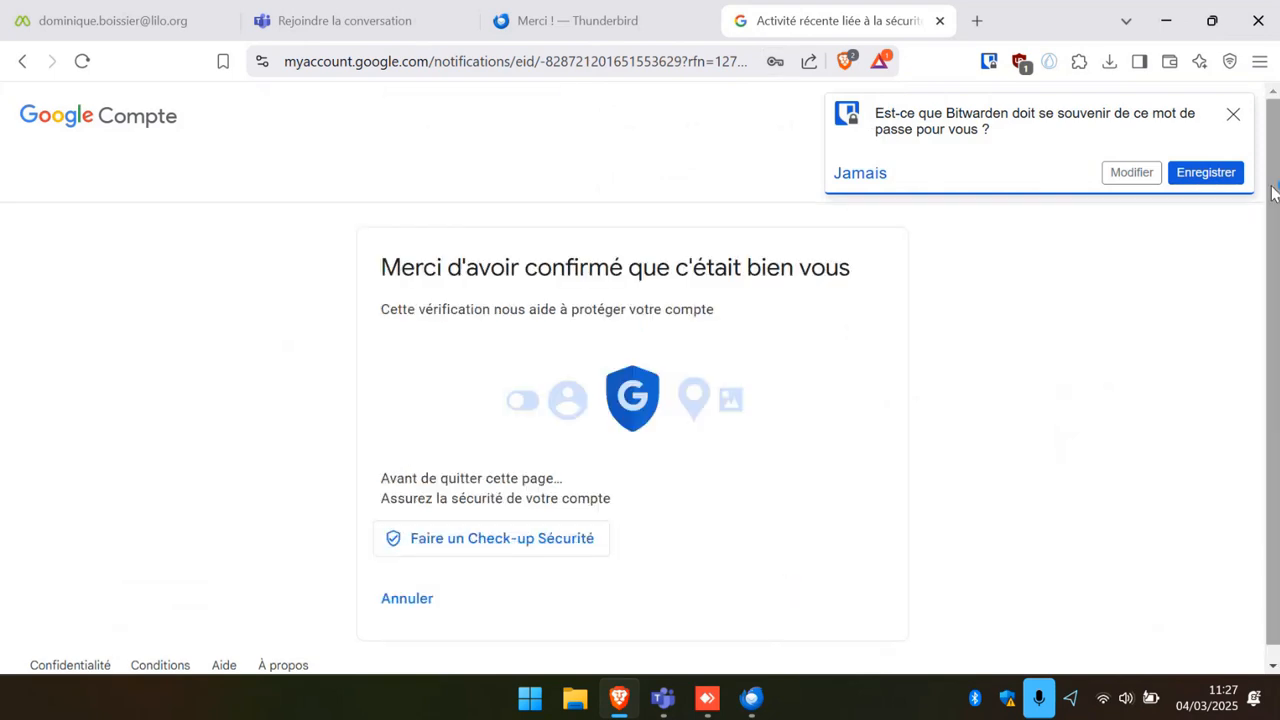
pyautogui.click(1234, 116)
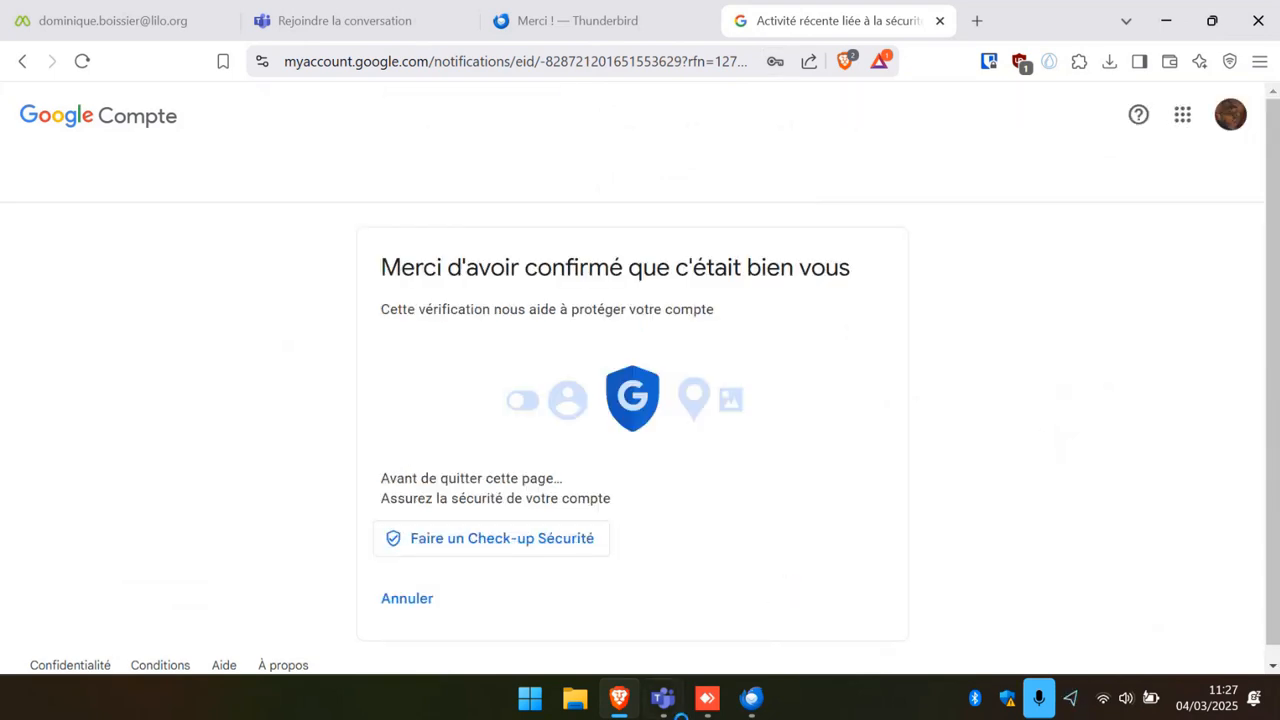
pyautogui.click(751, 698)
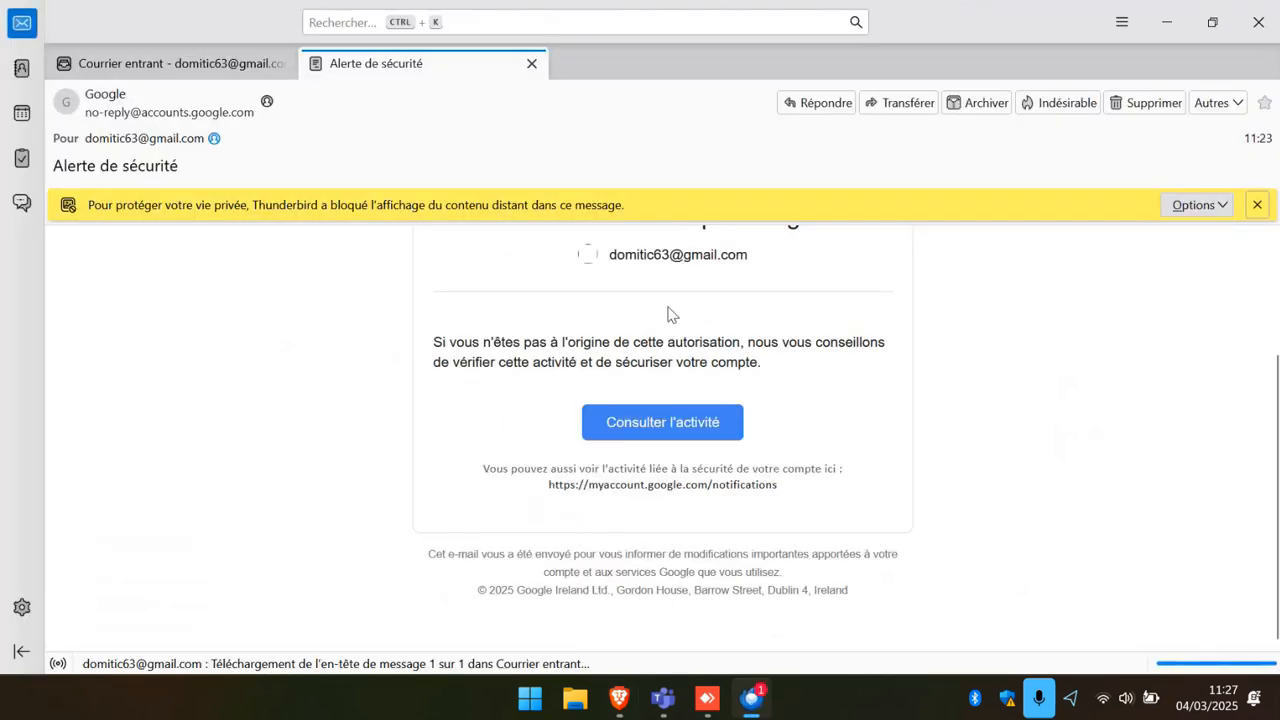
# Close the alert tab, open the 11:27 'Alerte de sécurité' message and follow 'Consulter l'activité'.
pyautogui.click(531, 64)
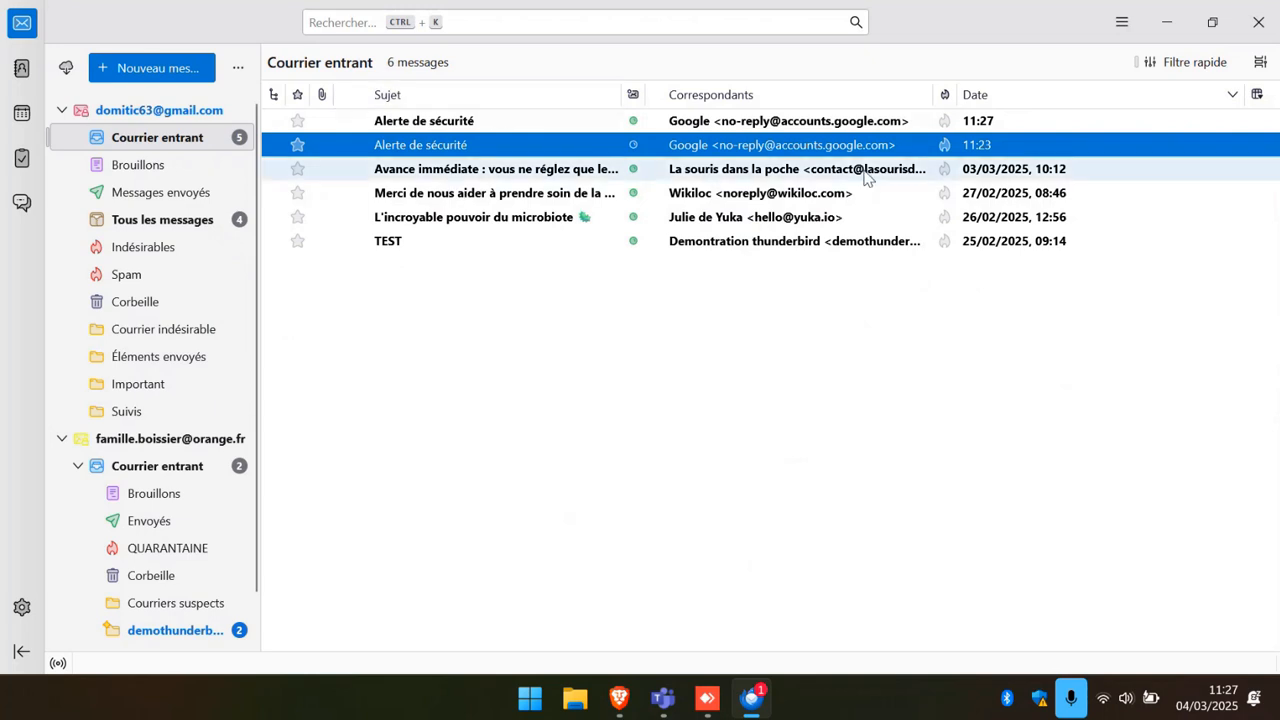
pyautogui.click(828, 124)
pyautogui.doubleClick(828, 128)
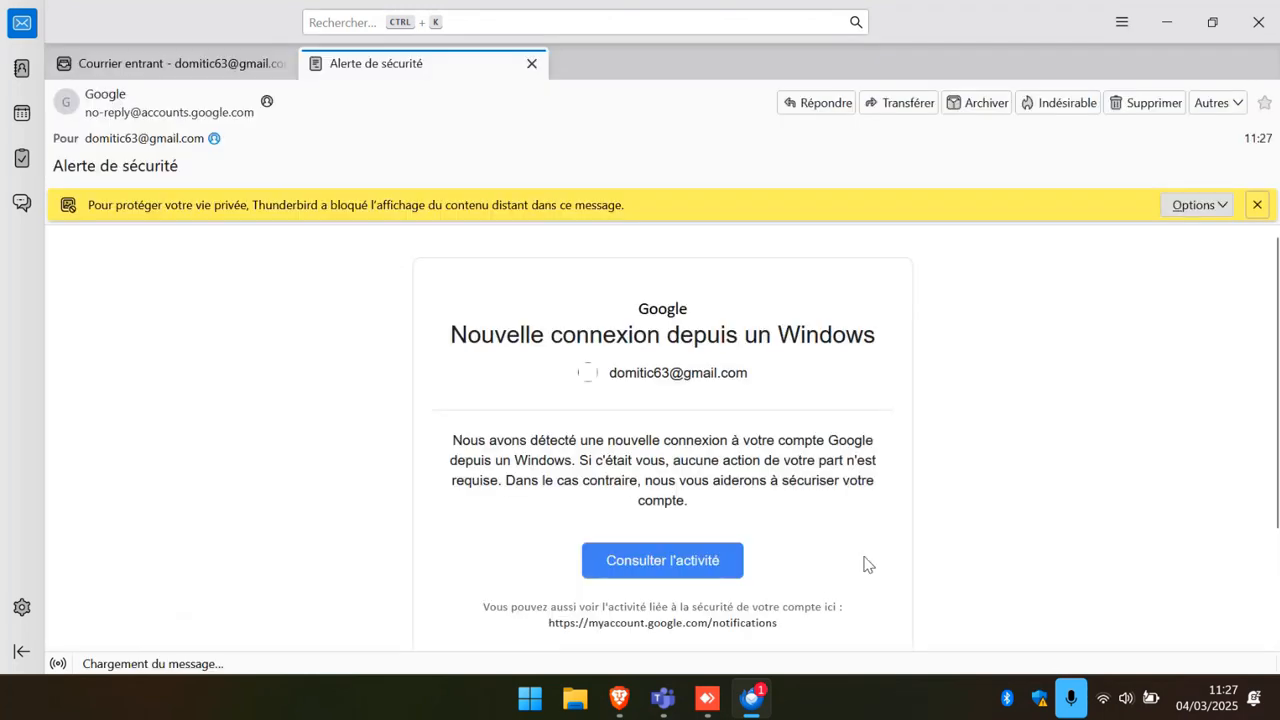
pyautogui.click(733, 580)
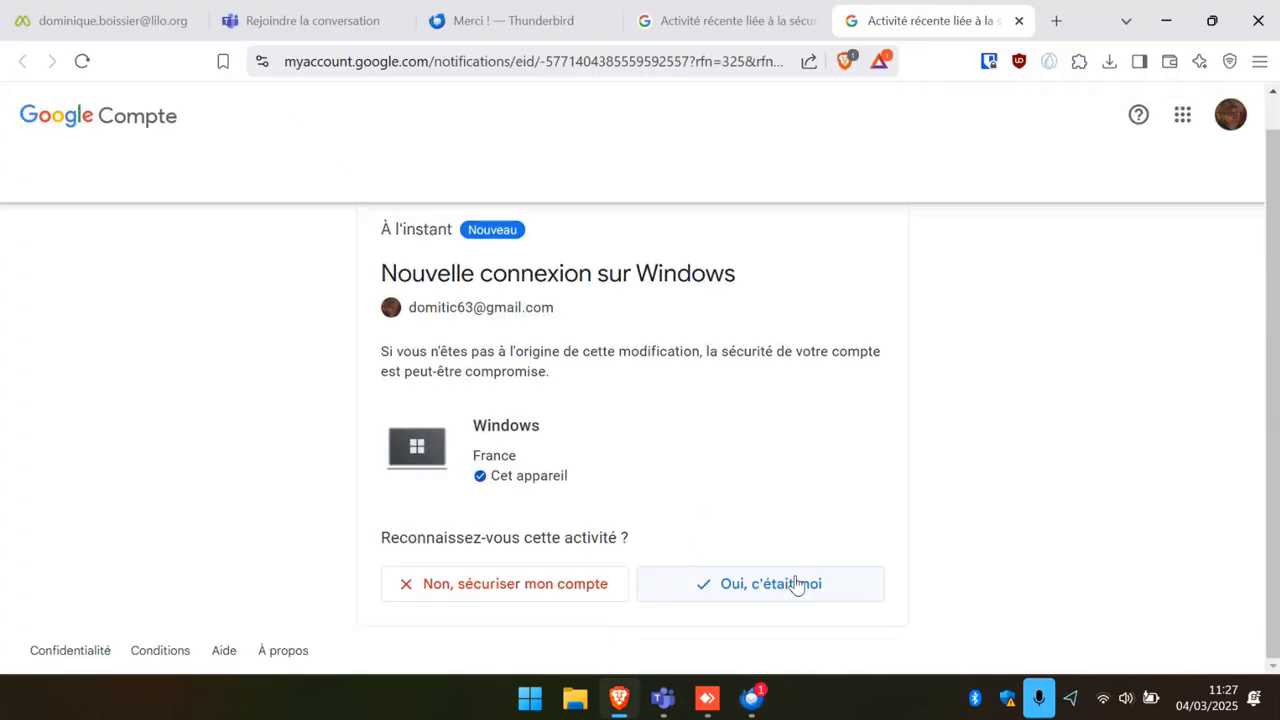
# Confirm the Windows sign-in with 'Oui, c'était moi', close the activity and 'Merci !' tabs, then minimise the browser.
pyautogui.click(797, 586)
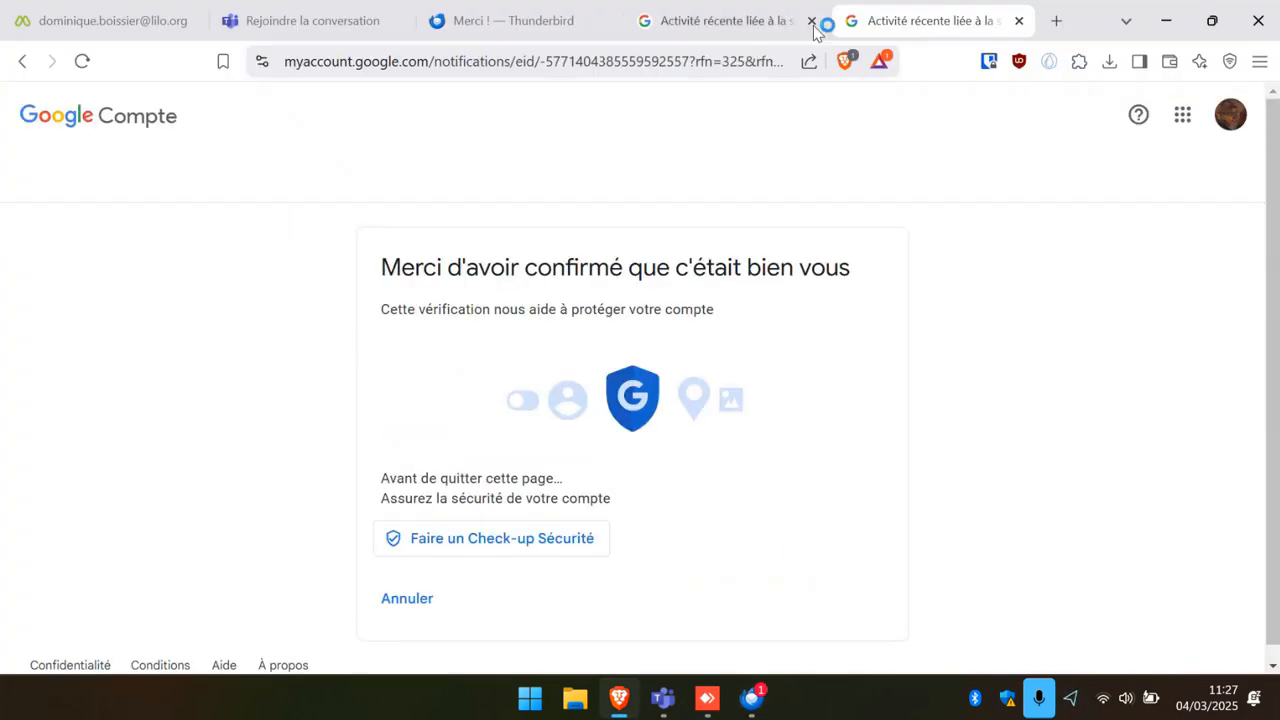
pyautogui.click(1019, 21)
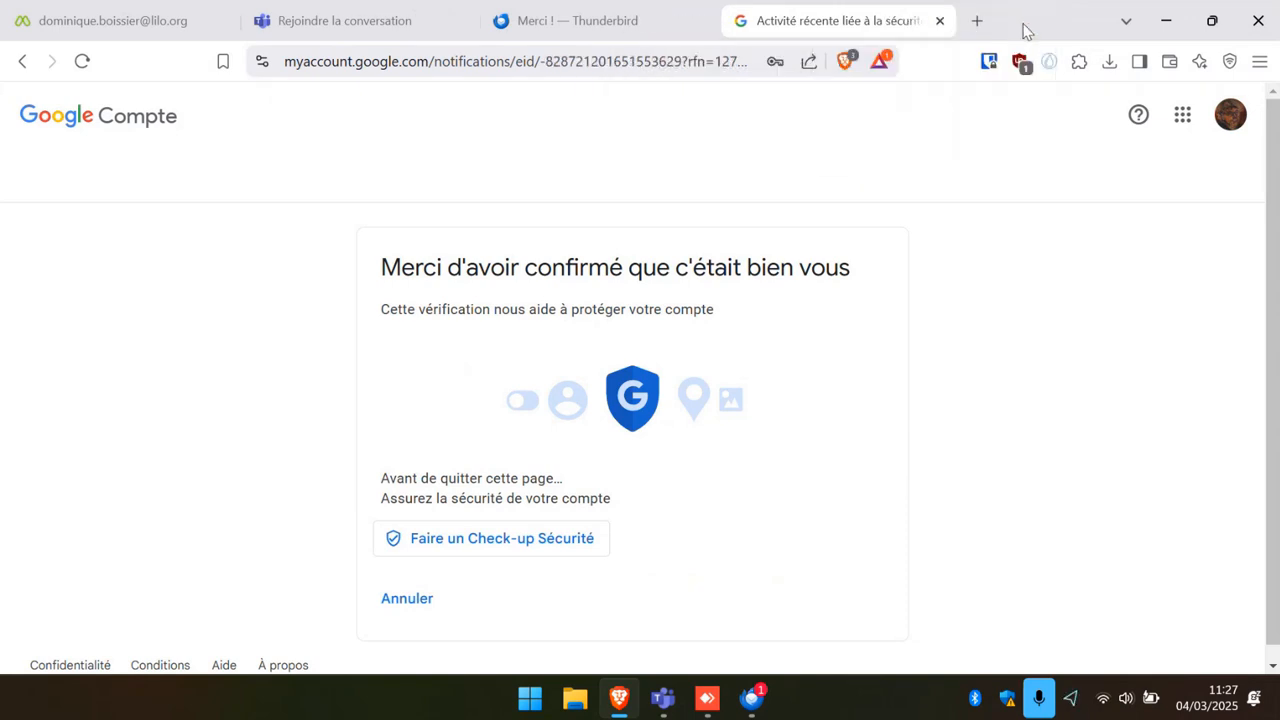
pyautogui.click(940, 21)
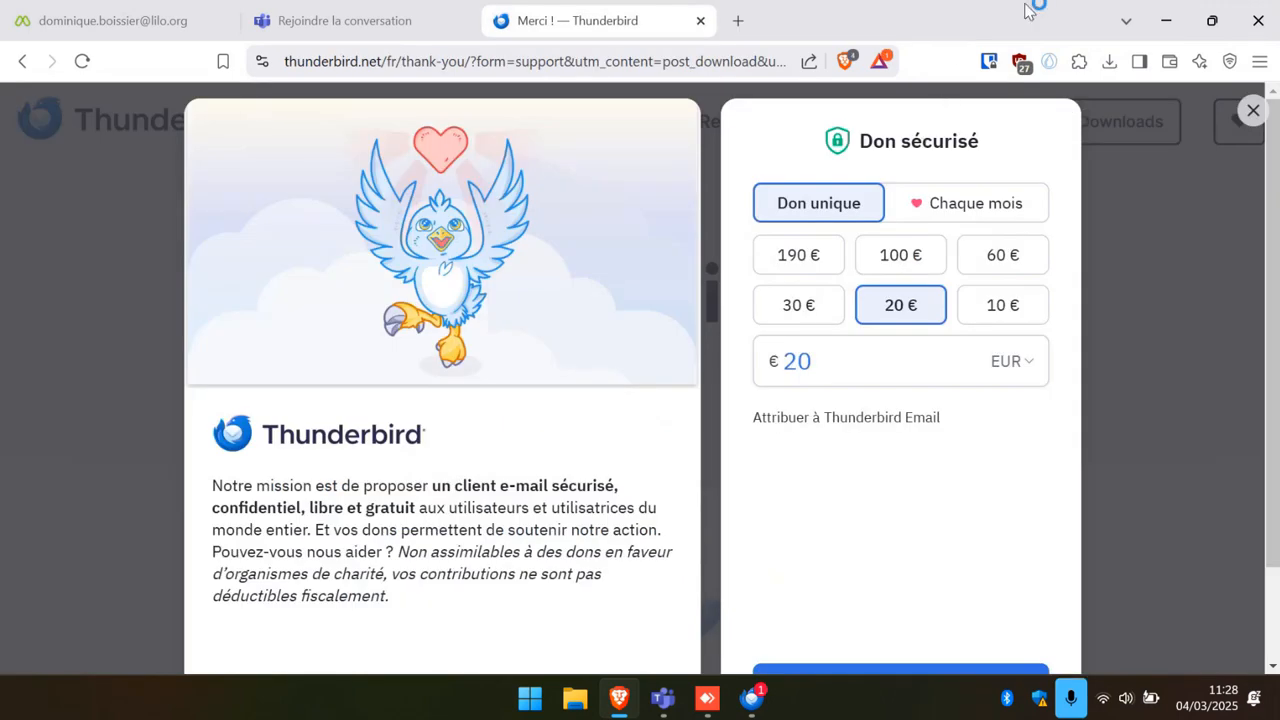
pyautogui.click(700, 21)
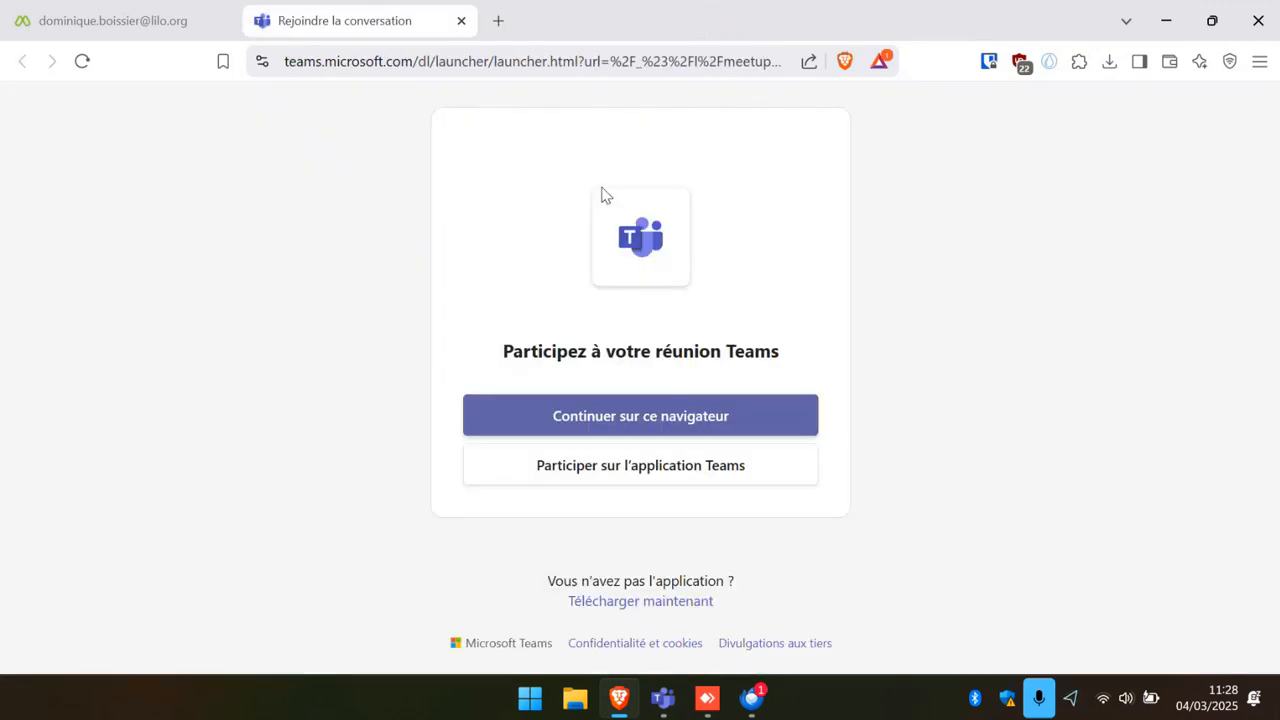
pyautogui.click(163, 20)
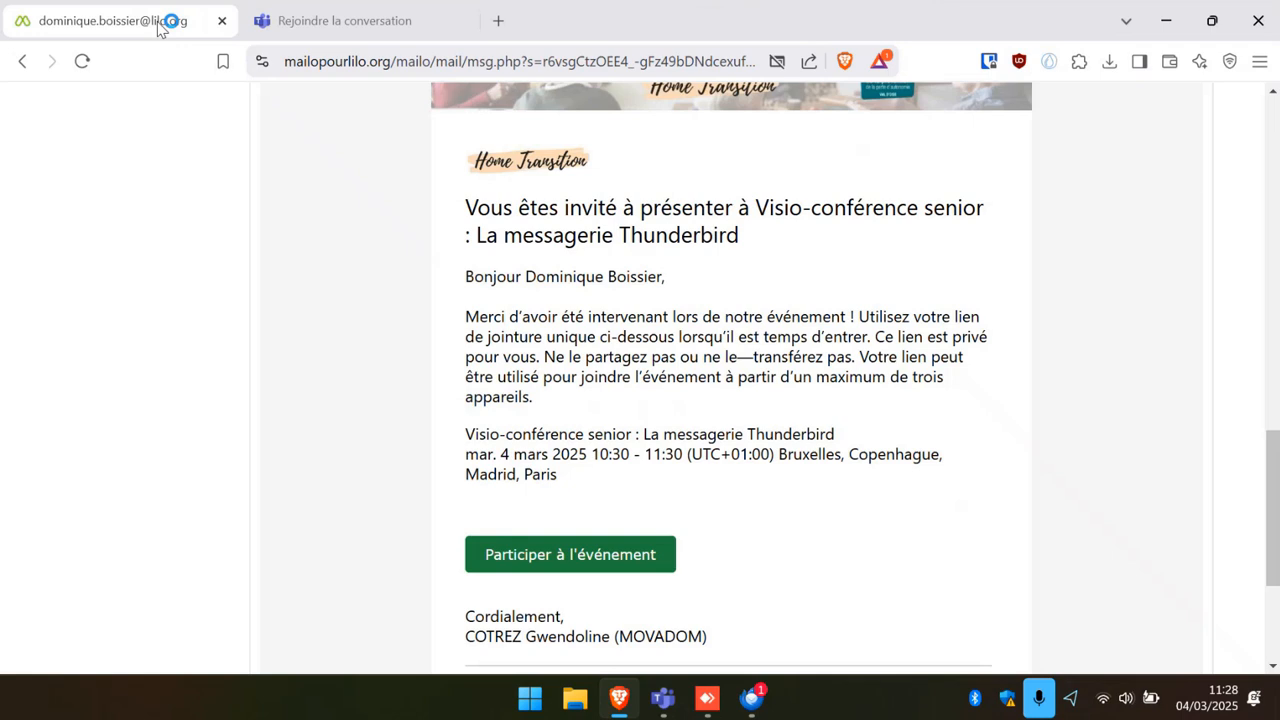
pyautogui.click(1166, 28)
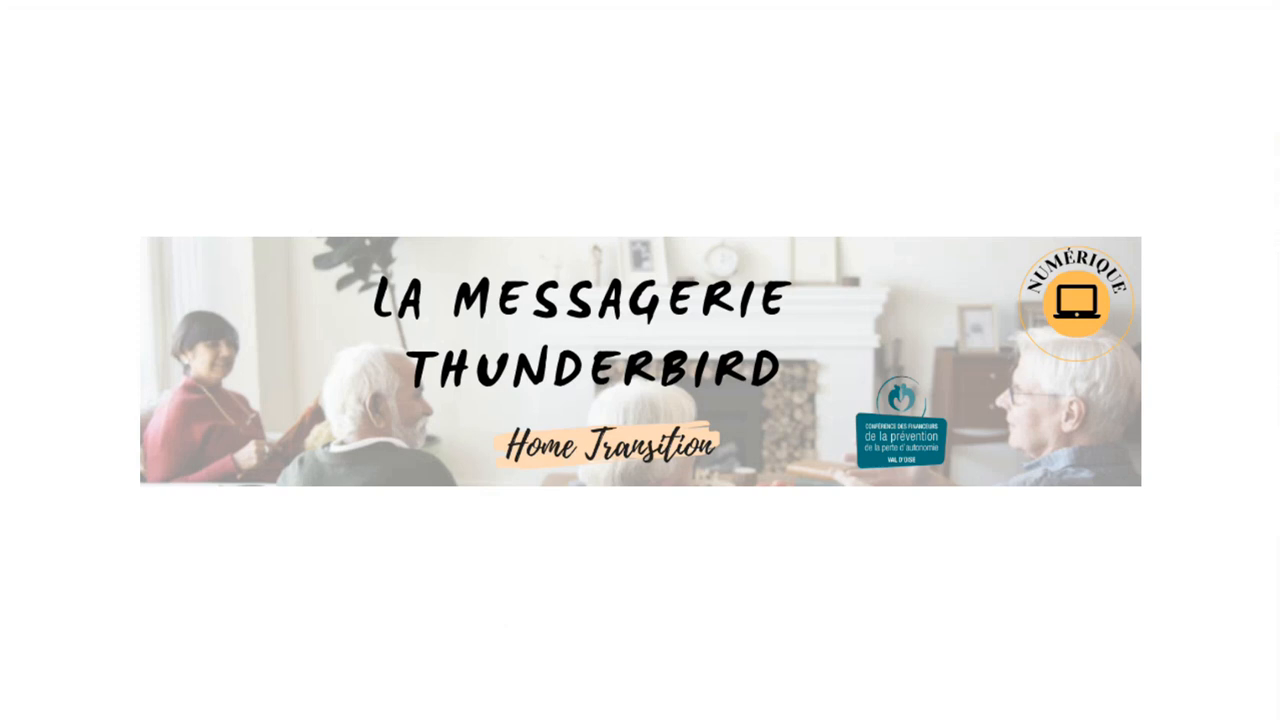